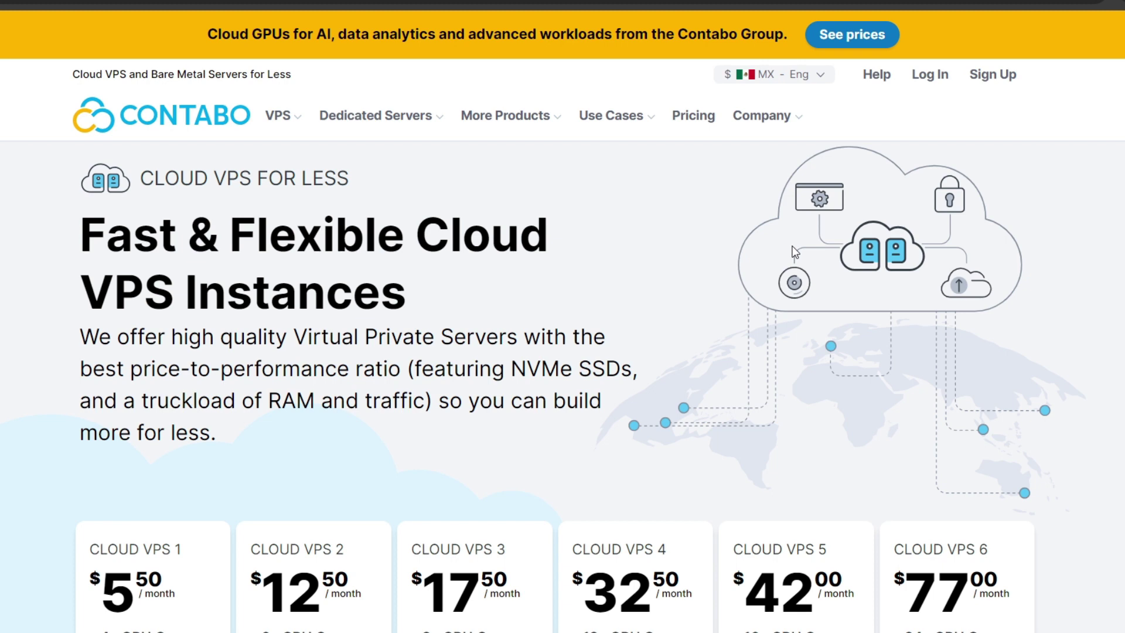
Step: Review the Cloud VPS 1 plan specs: 4 vCPU cores and 6 GB RAM
scroll(103, 224, "down", 3)
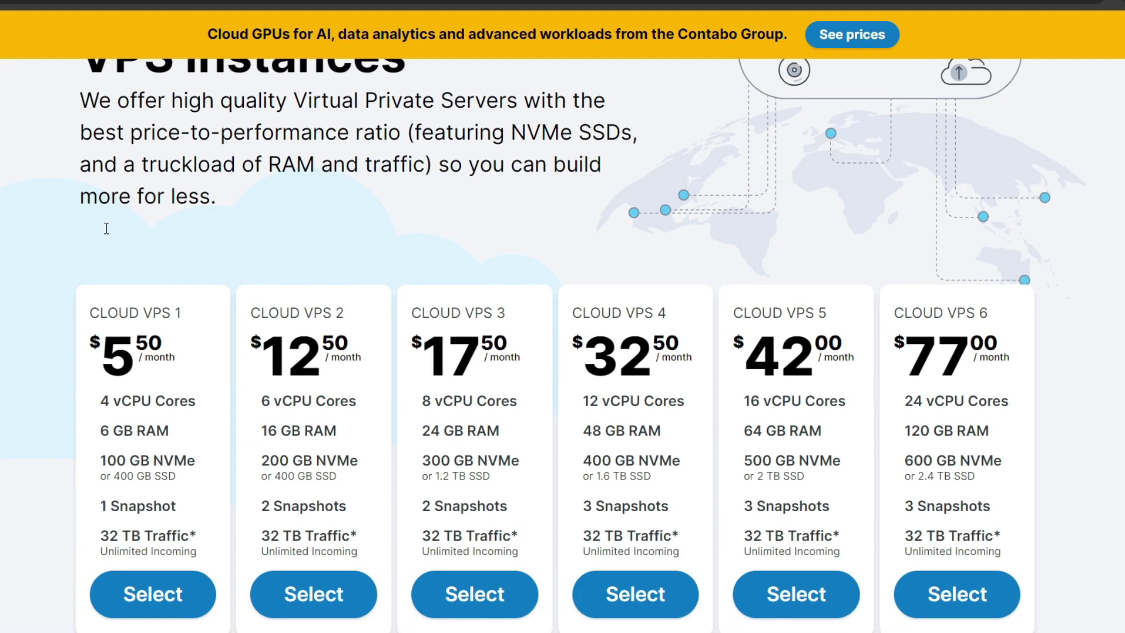
scroll(312, 213, "down", 2)
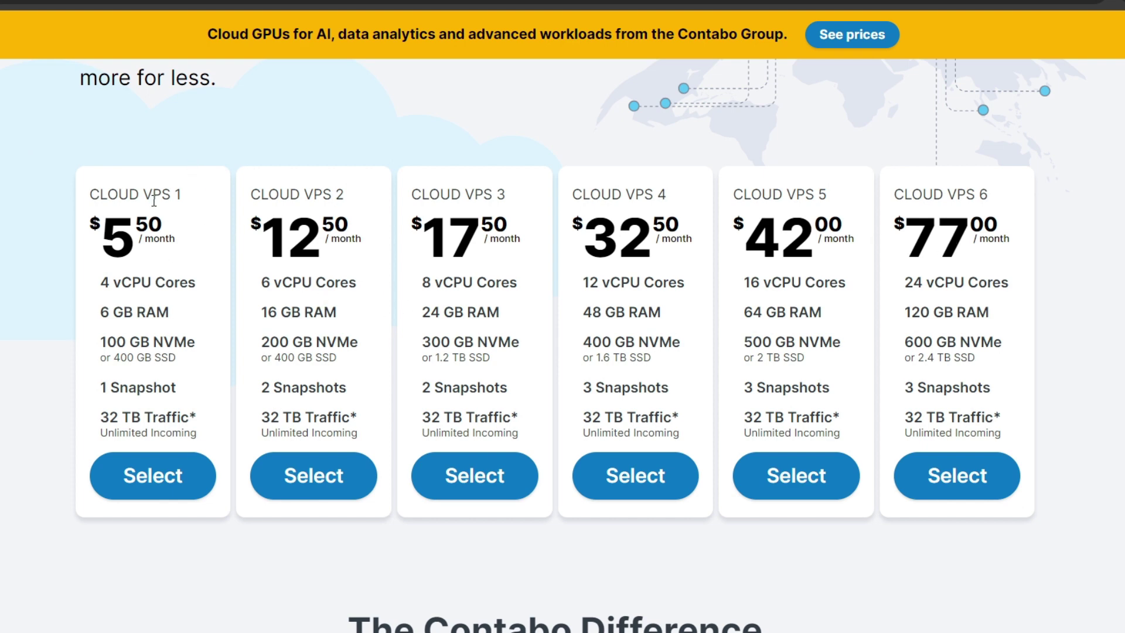
left_click_drag(139, 201, 183, 203)
left_click_drag(97, 283, 192, 283)
left_click(96, 316)
left_click_drag(95, 316, 188, 316)
left_click_drag(101, 286, 194, 287)
left_click(122, 316)
left_click_drag(97, 316, 162, 313)
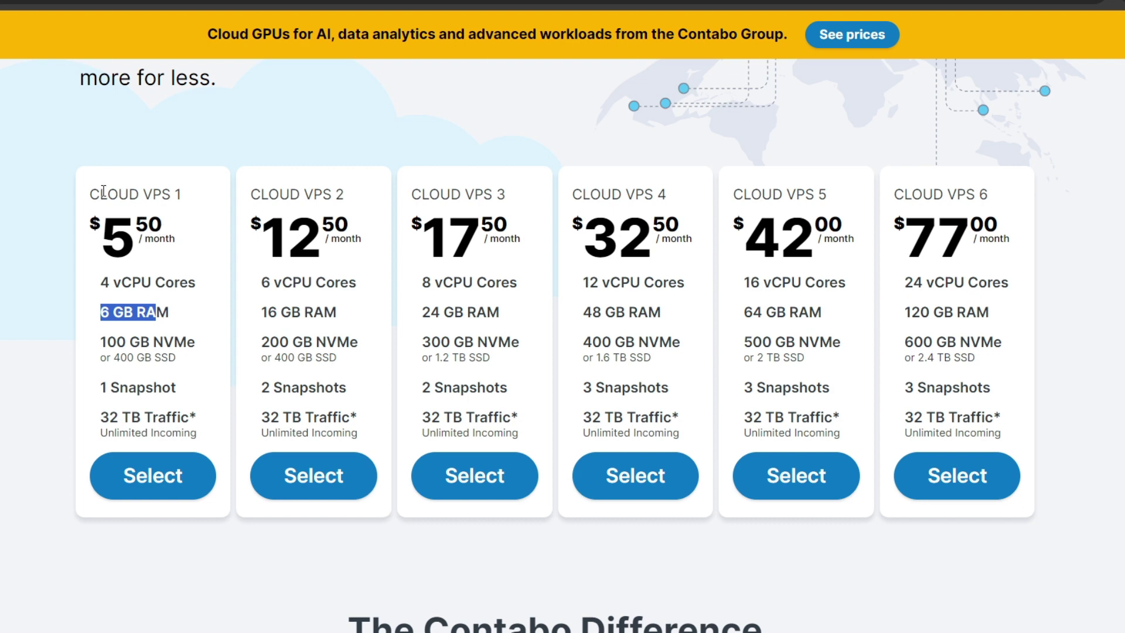
left_click_drag(101, 194, 360, 202)
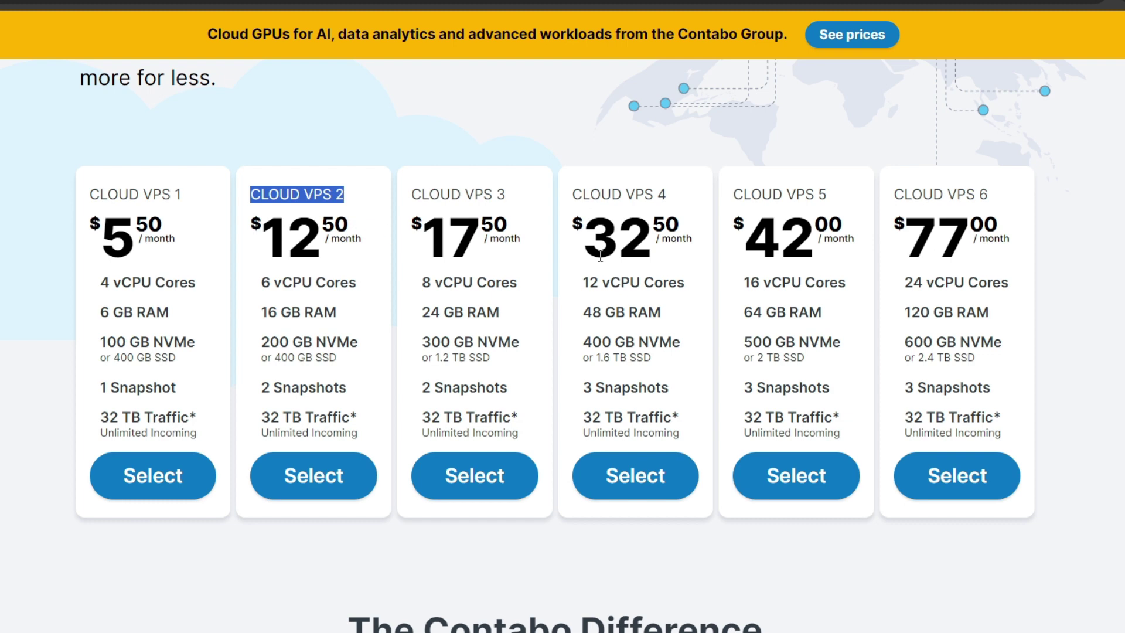
Step: Compare the third plan and Cloud VPS 4 (48 GB RAM) against Cloud VPS 1
left_click_drag(467, 195, 496, 195)
left_click_drag(625, 196, 671, 199)
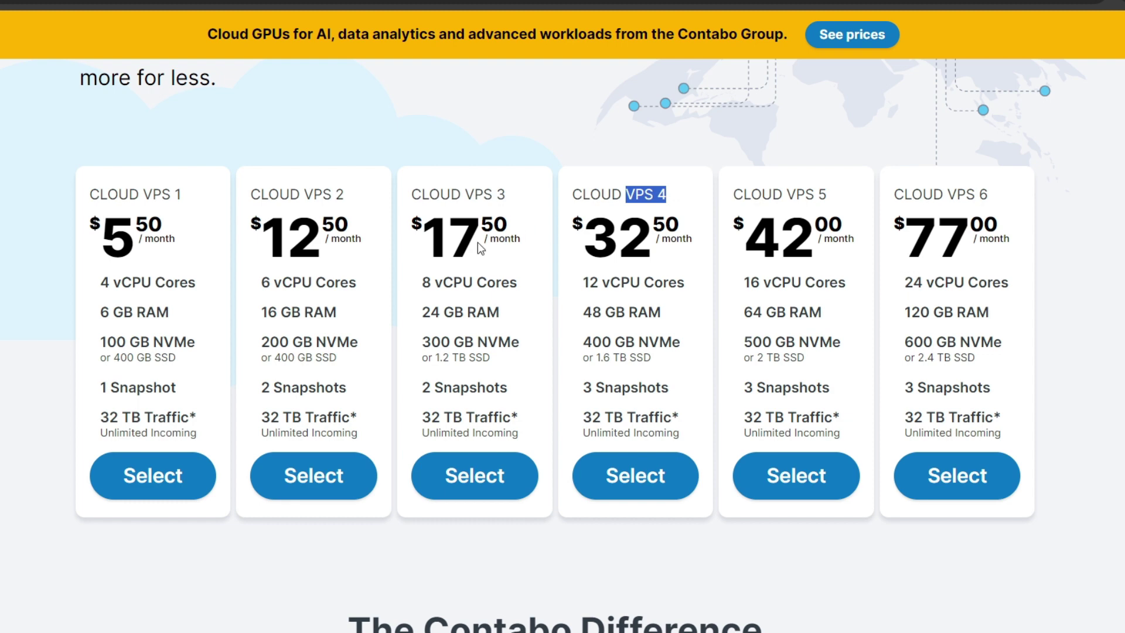
left_click_drag(444, 287, 530, 293)
left_click(458, 320)
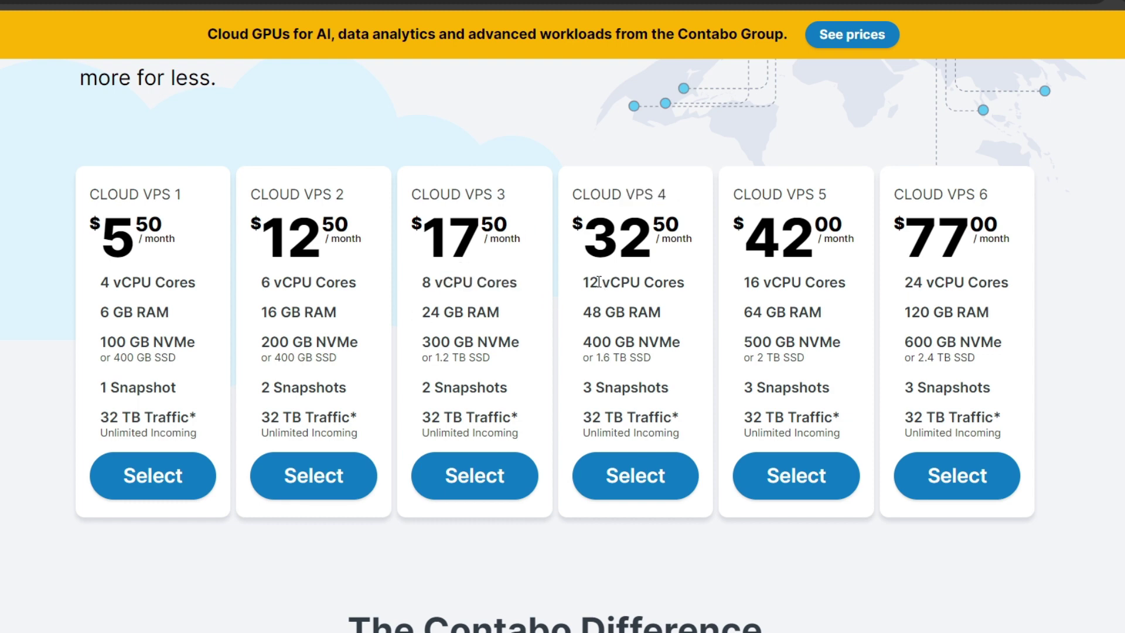
left_click_drag(597, 288, 655, 288)
left_click_drag(601, 312, 658, 312)
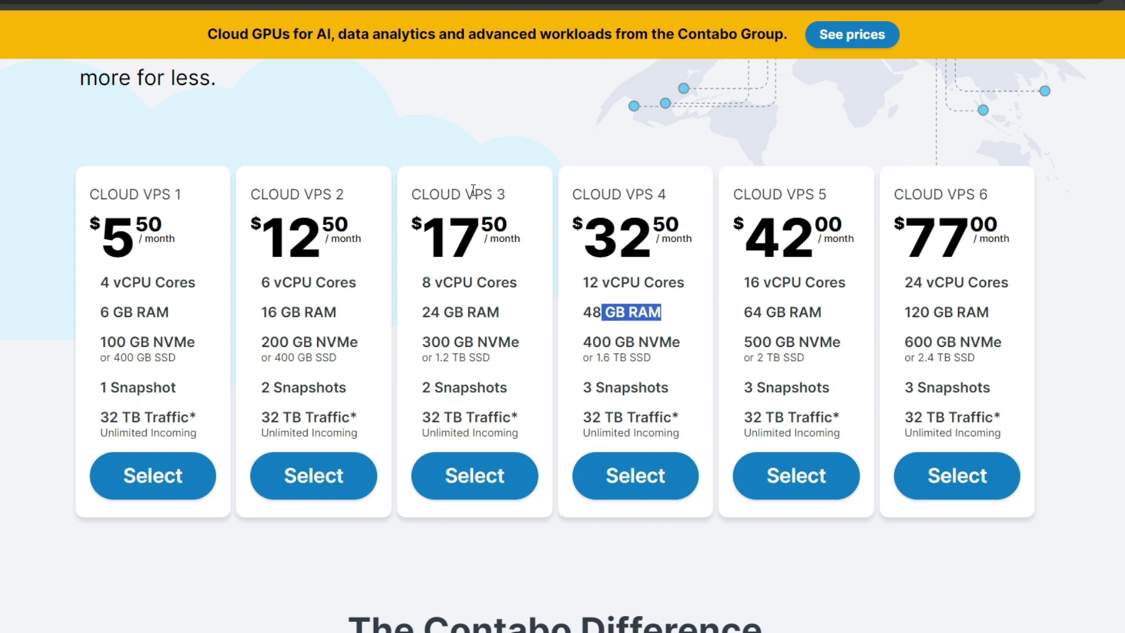
left_click_drag(91, 194, 183, 195)
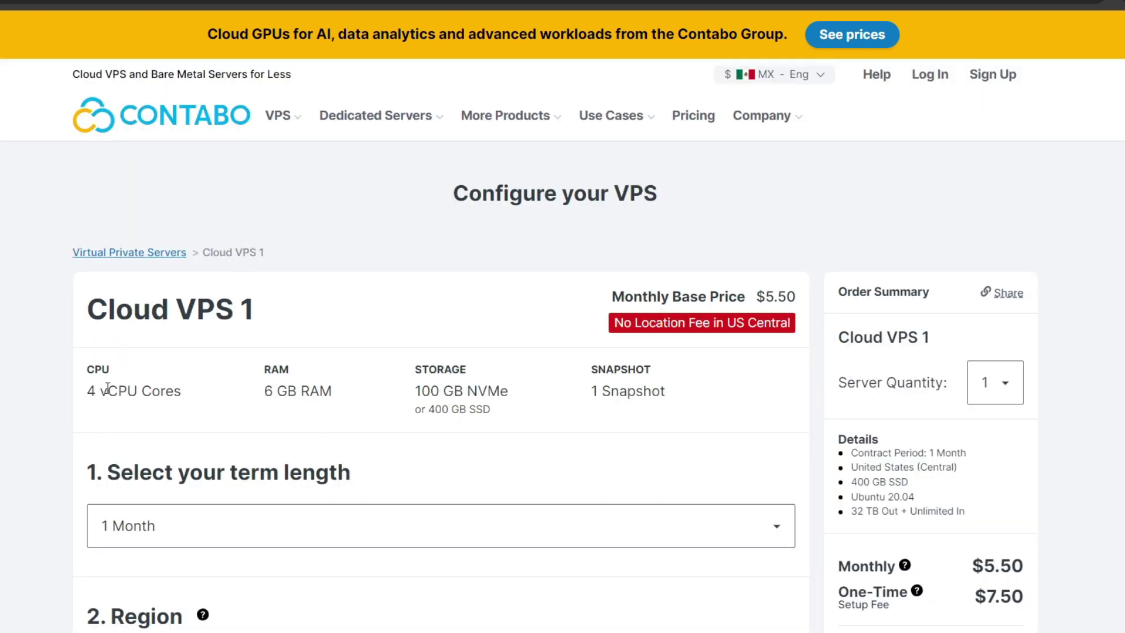
scroll(96, 381, "down", 5)
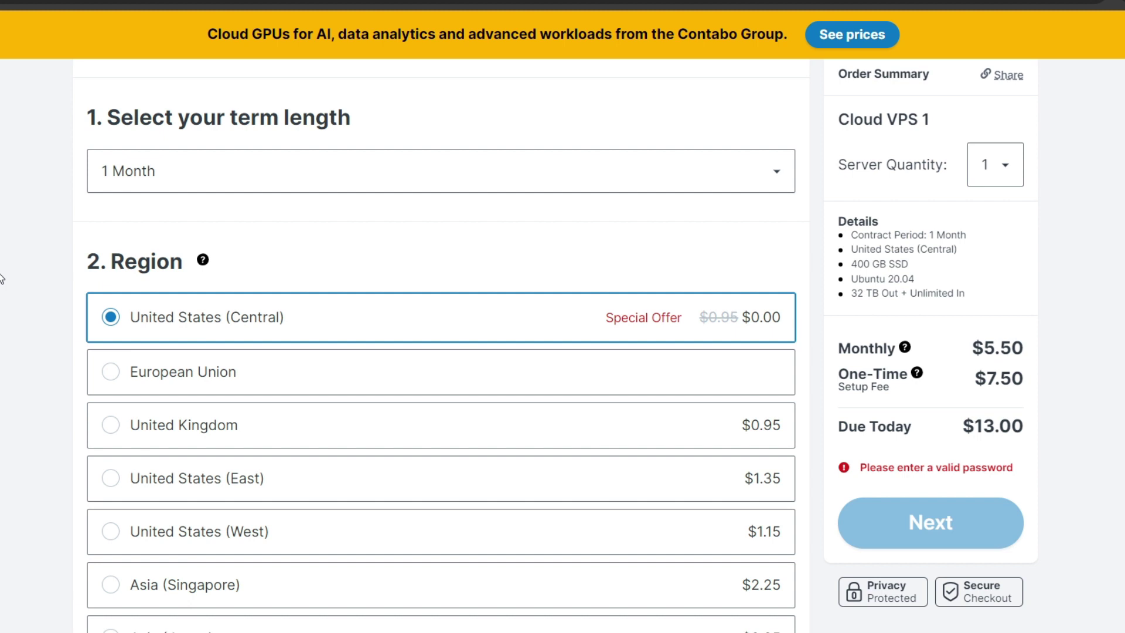
Step: Set the Cloud VPS 1 contract term to 12 Months
left_click(151, 183)
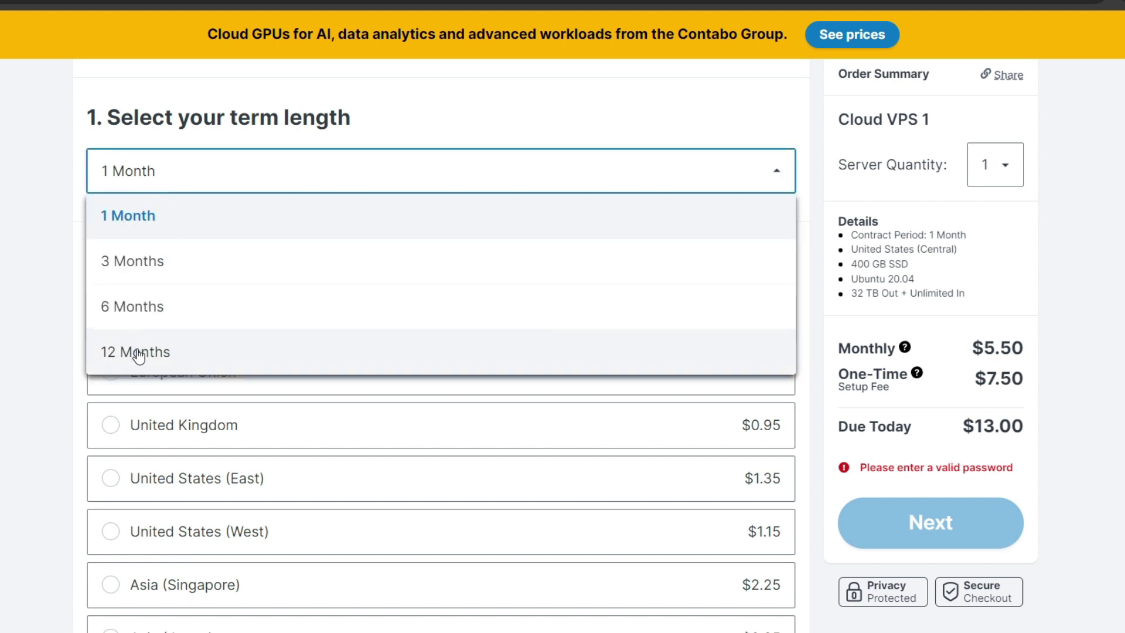
left_click(139, 353)
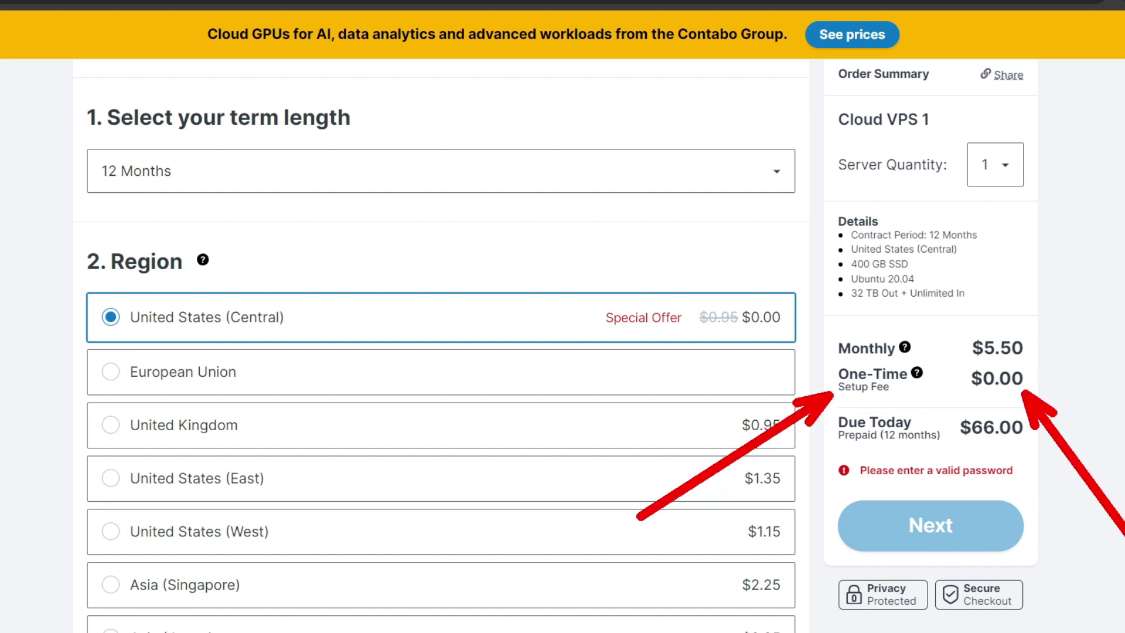
scroll(141, 182, "down", 2)
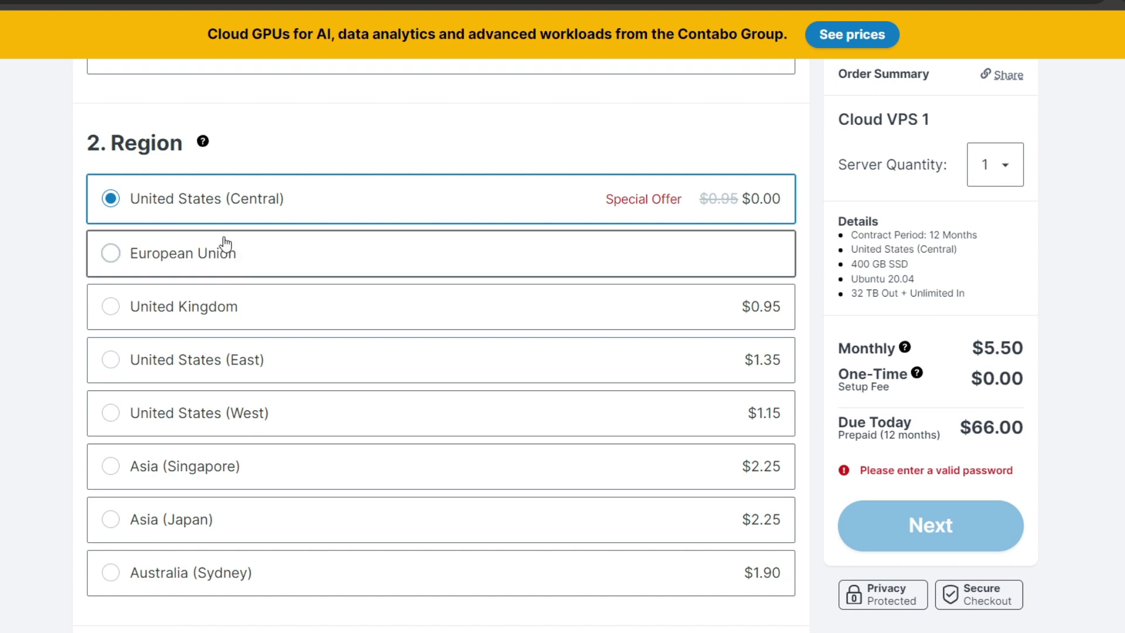
scroll(8, 323, "down", 8)
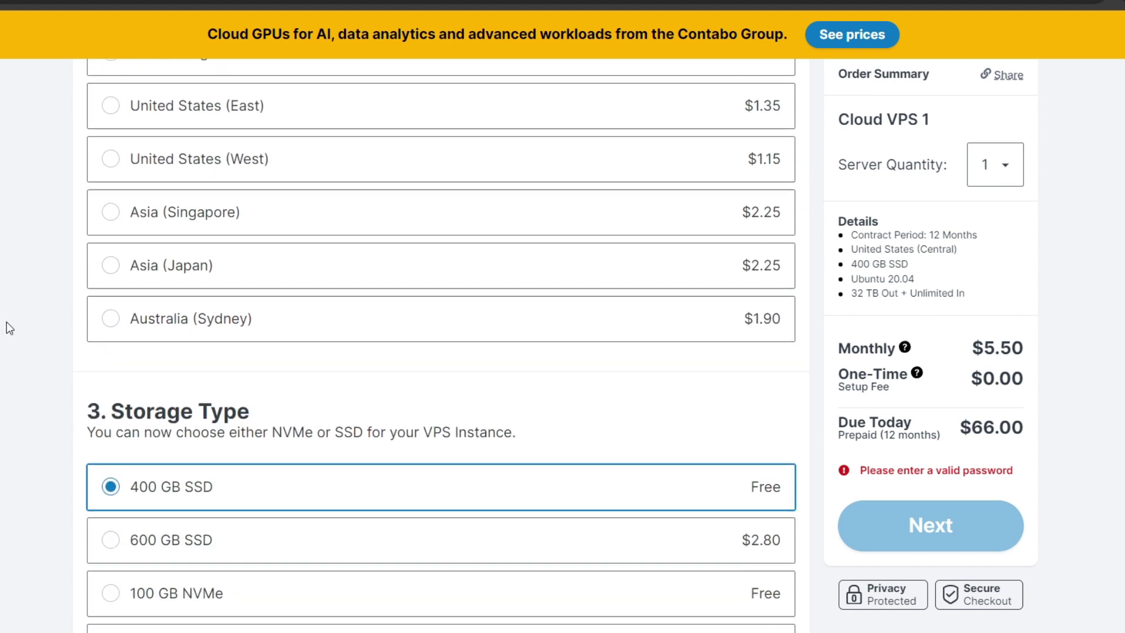
Step: Choose the cPanel/WHM server image after reviewing the storage type
left_click_drag(111, 193, 260, 195)
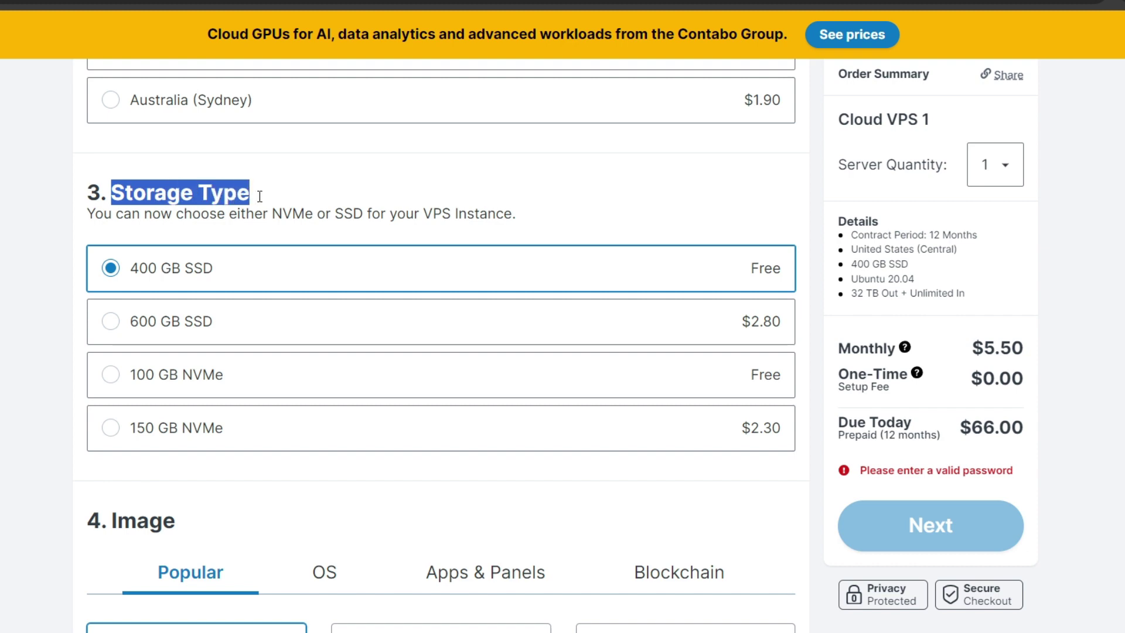
scroll(290, 324, "down", 4)
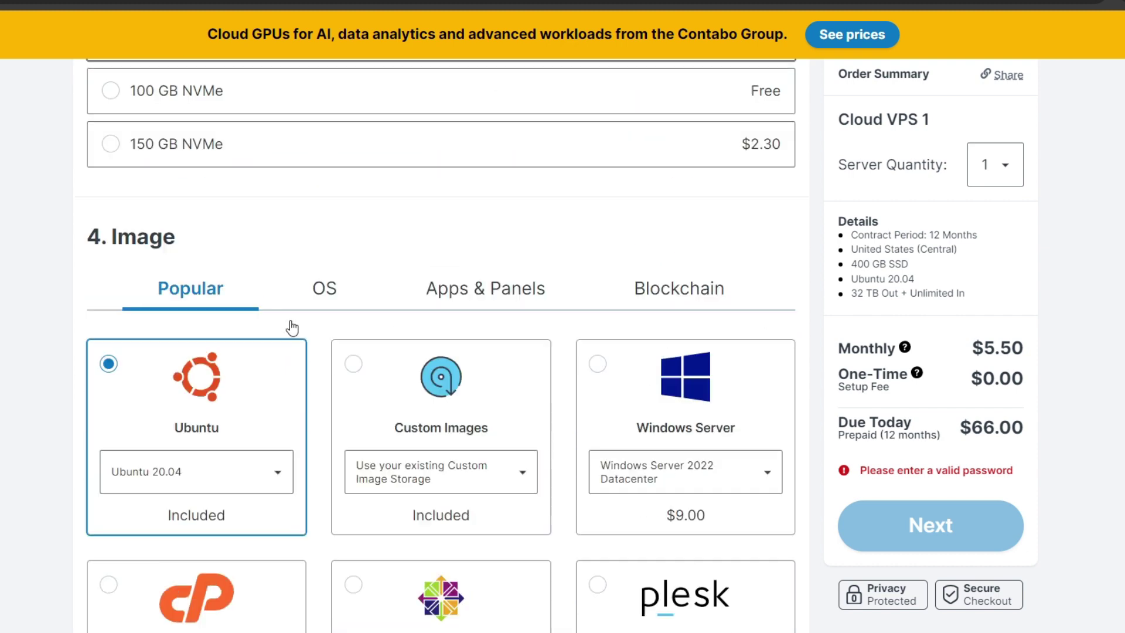
scroll(170, 268, "down", 2)
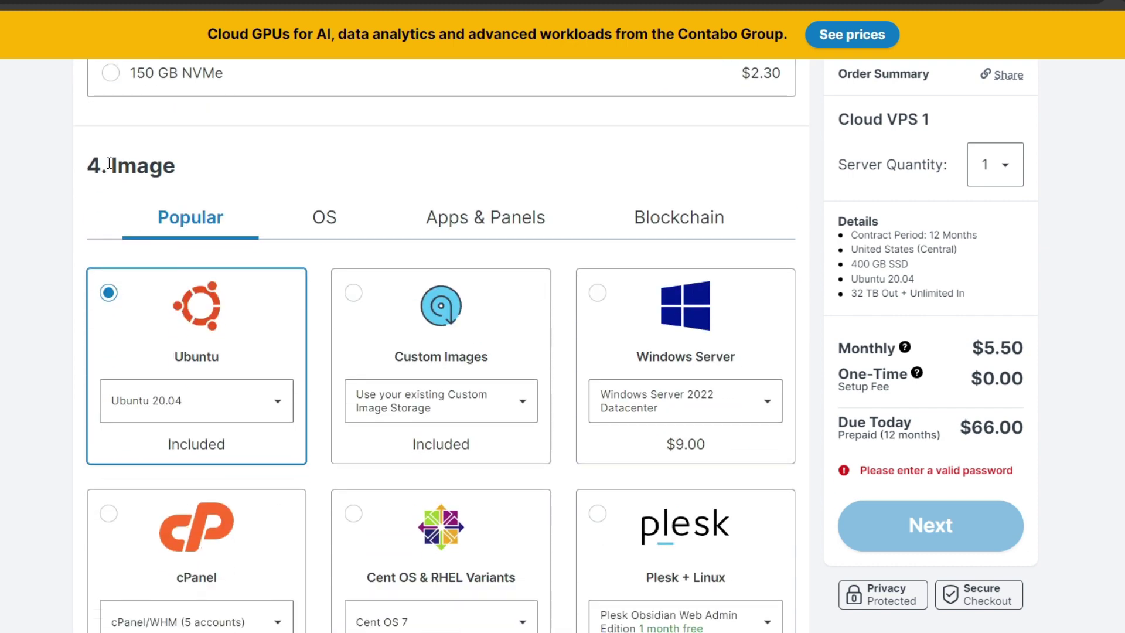
left_click_drag(108, 166, 241, 170)
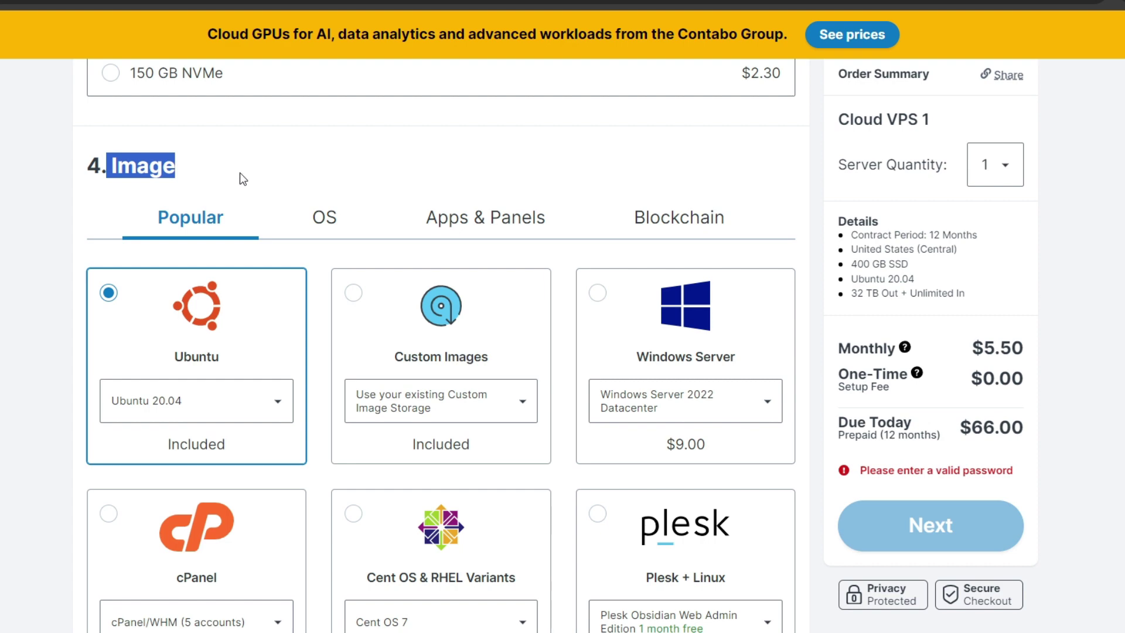
scroll(271, 209, "up", 2)
scroll(278, 212, "down", 2)
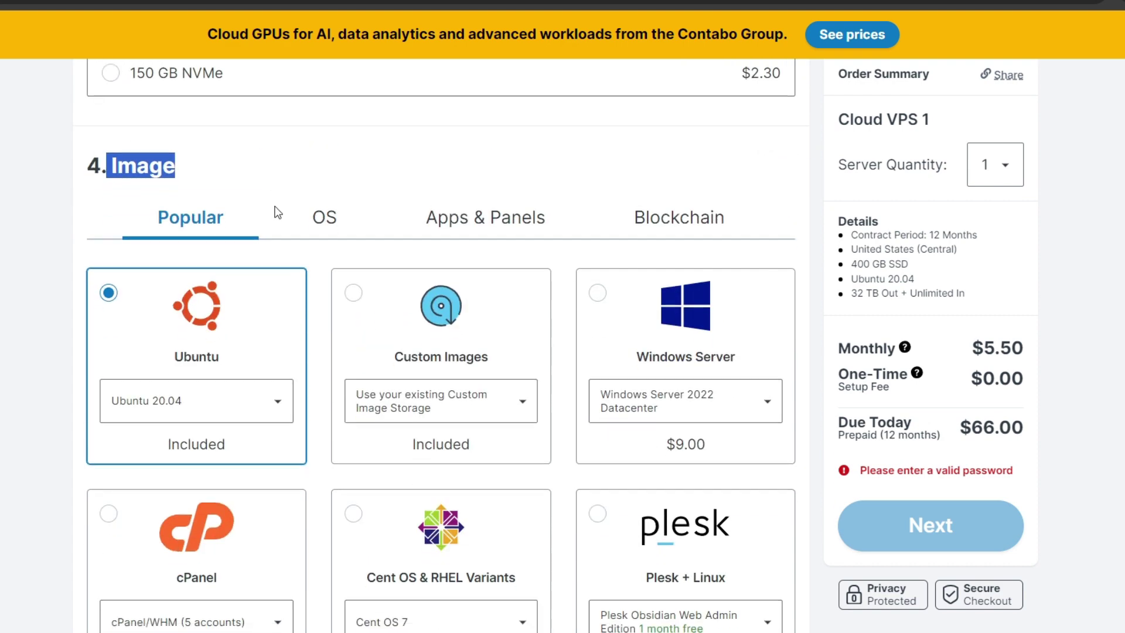
scroll(258, 236, "up", 2)
scroll(259, 236, "down", 2)
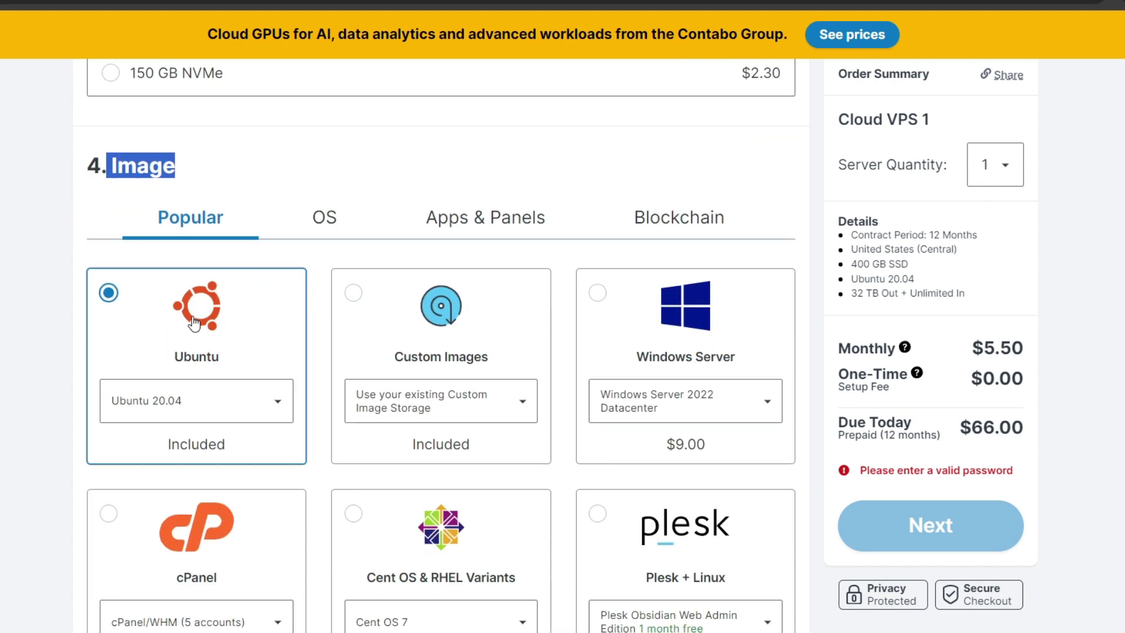
scroll(194, 322, "down", 6)
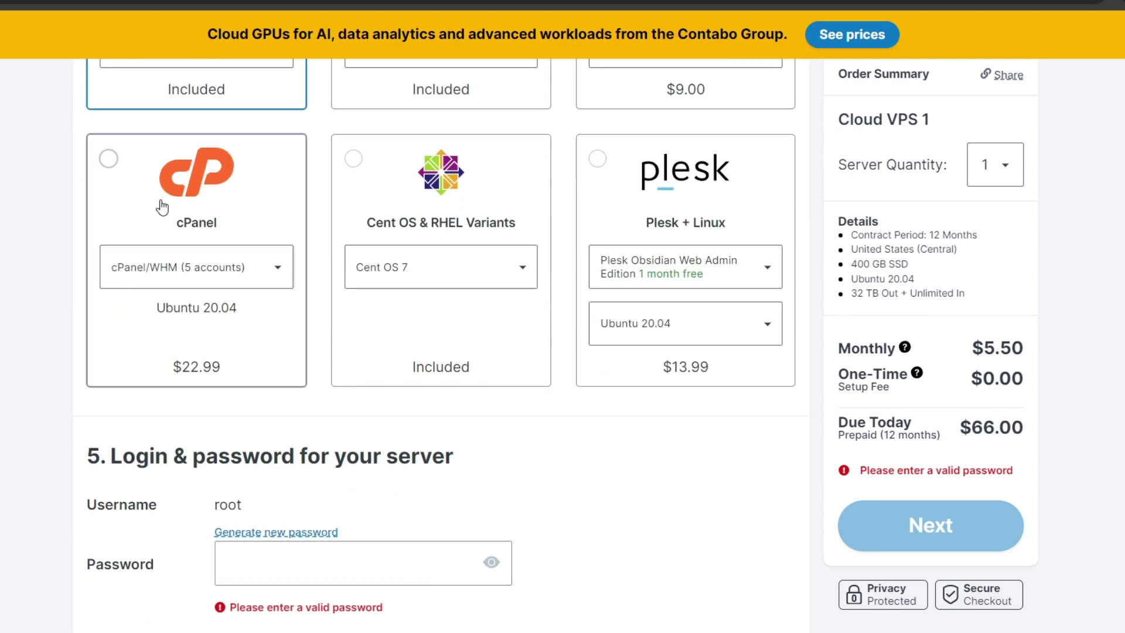
left_click(109, 158)
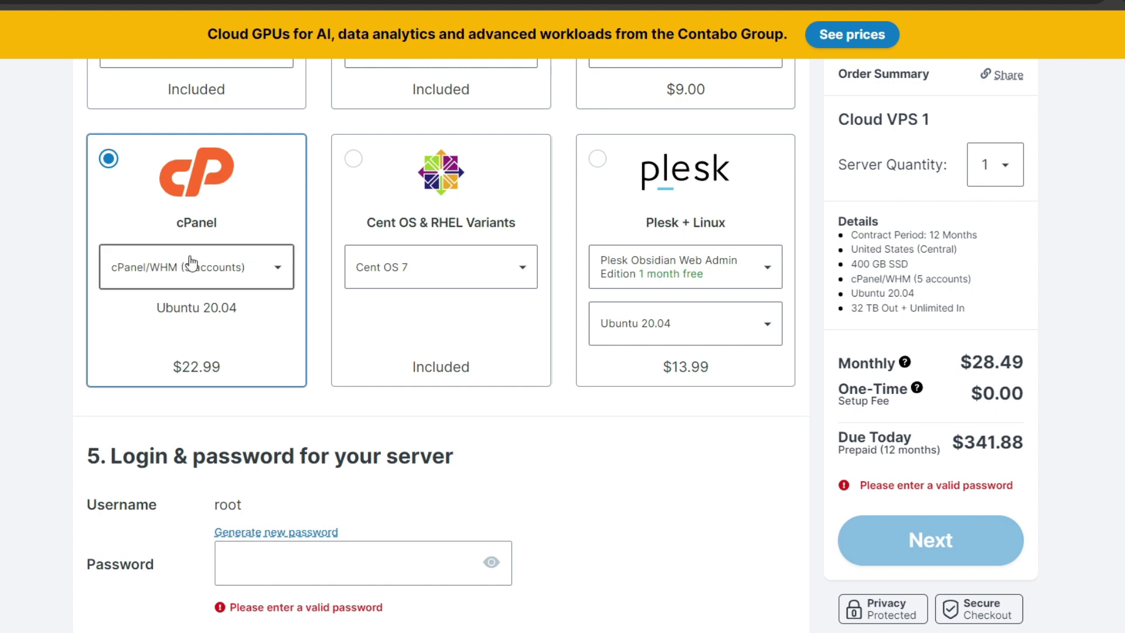
Step: Generate a new root password in section 5 and copy it to the clipboard
scroll(196, 256, "down", 5)
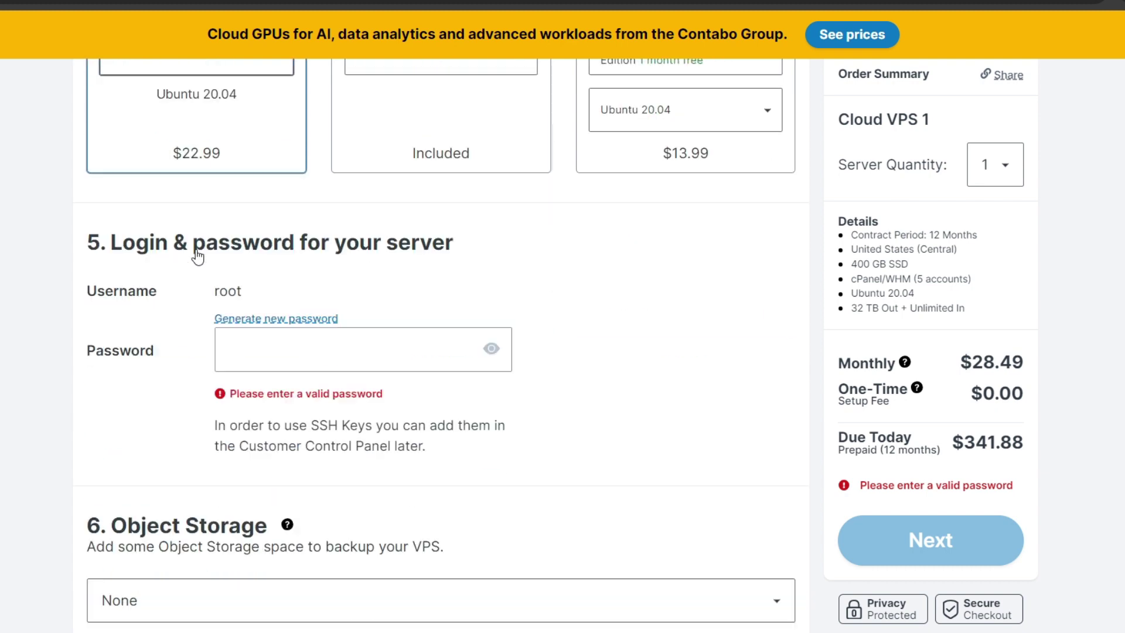
scroll(198, 256, "up", 2)
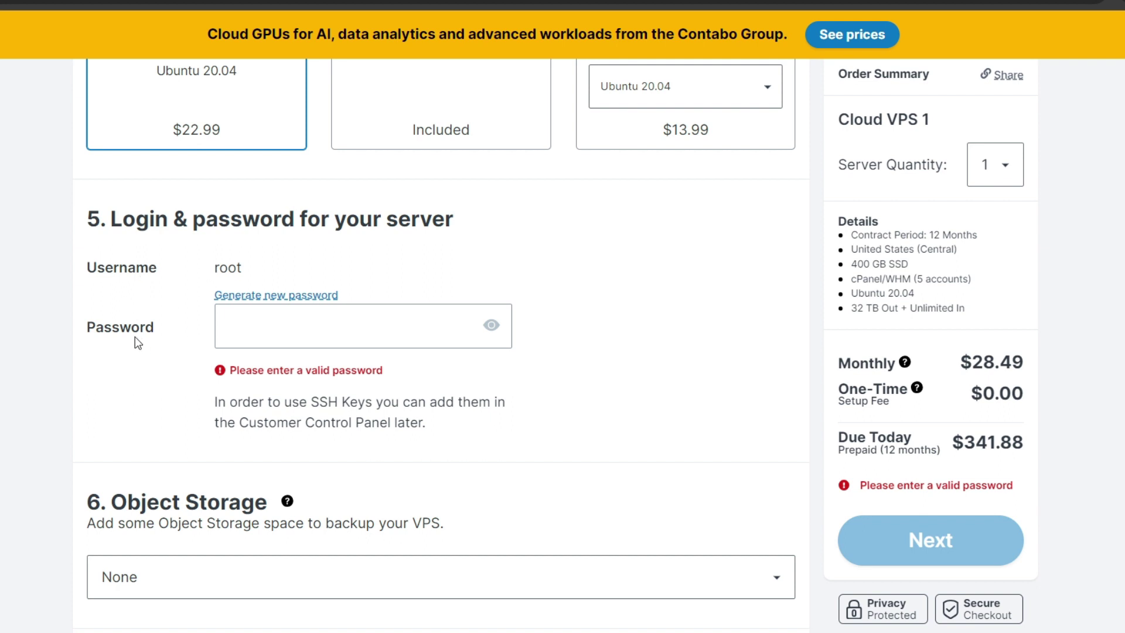
left_click(277, 330)
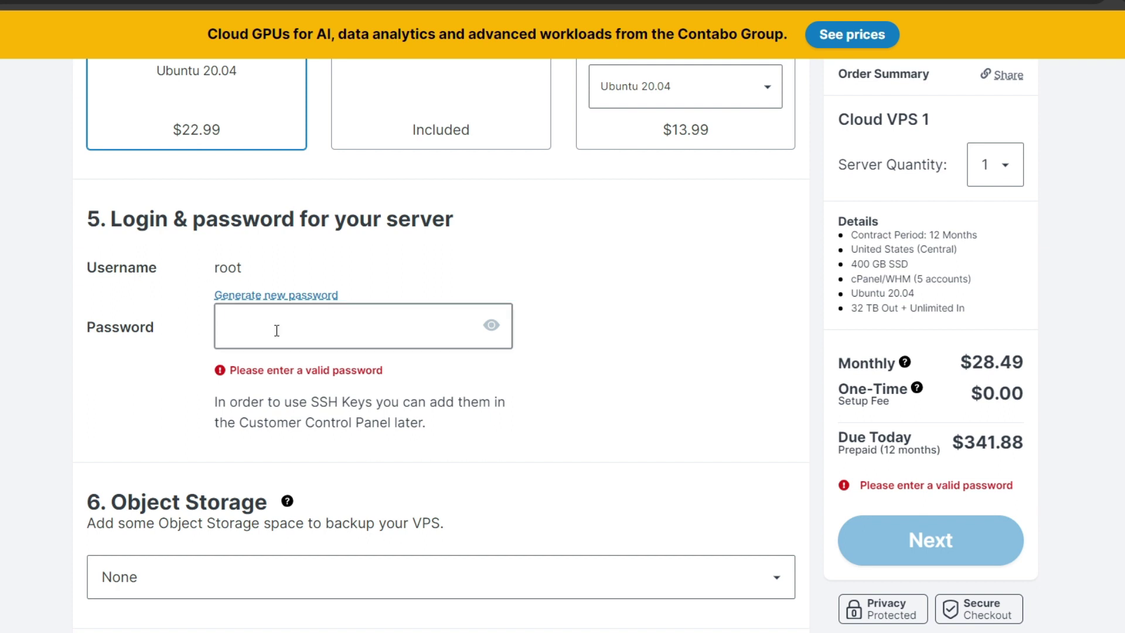
left_click(255, 297)
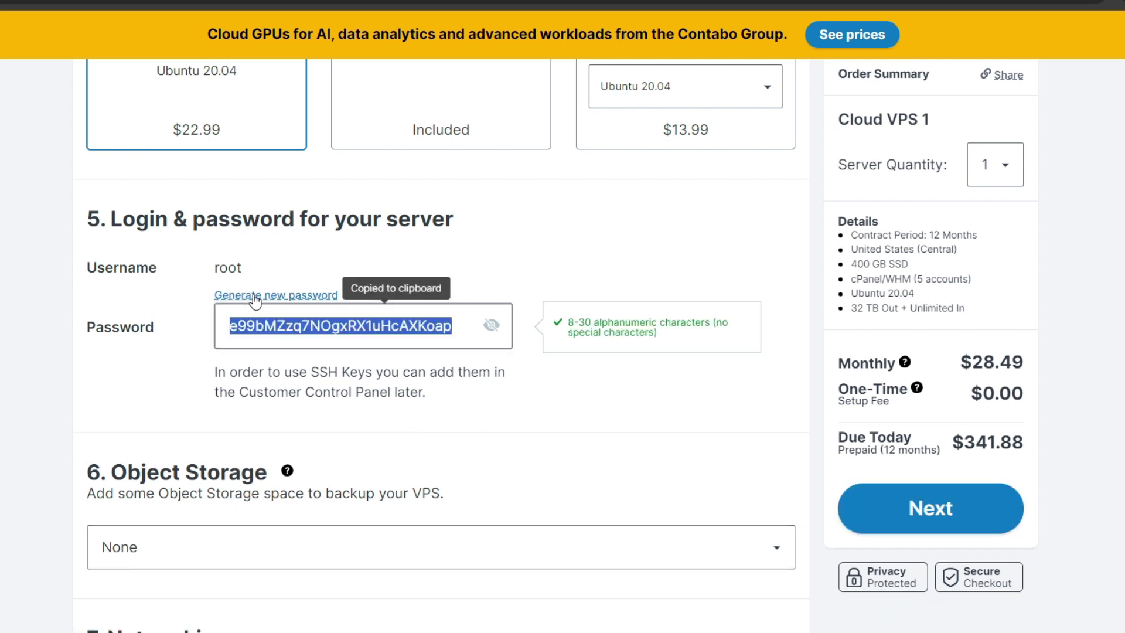
left_click(303, 328)
left_click_drag(226, 325, 461, 331)
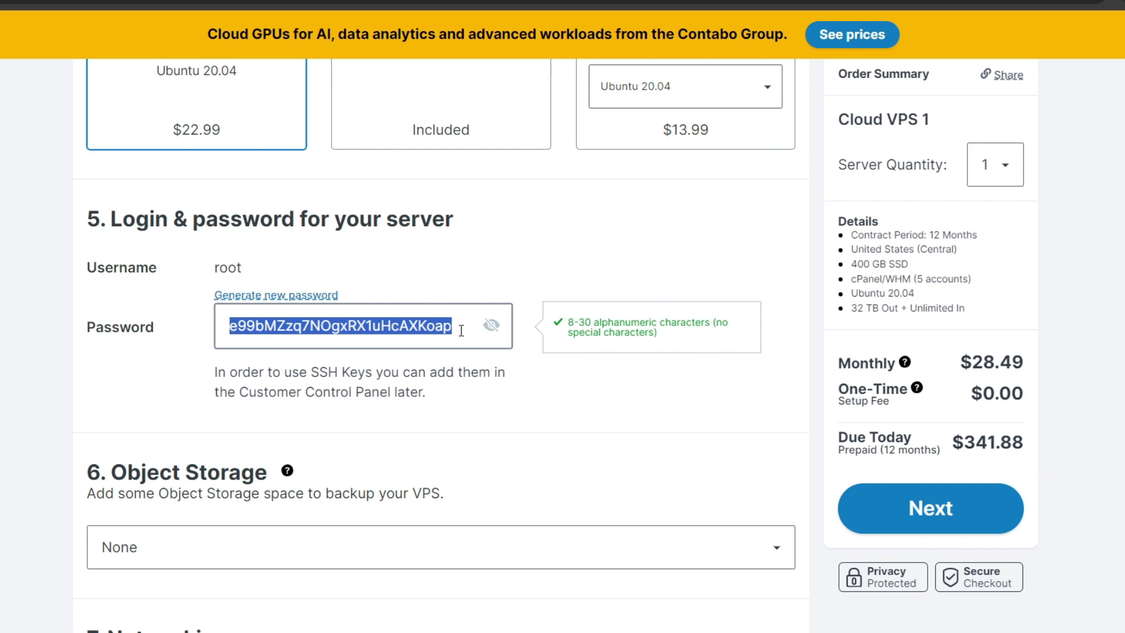
scroll(352, 214, "down", 5)
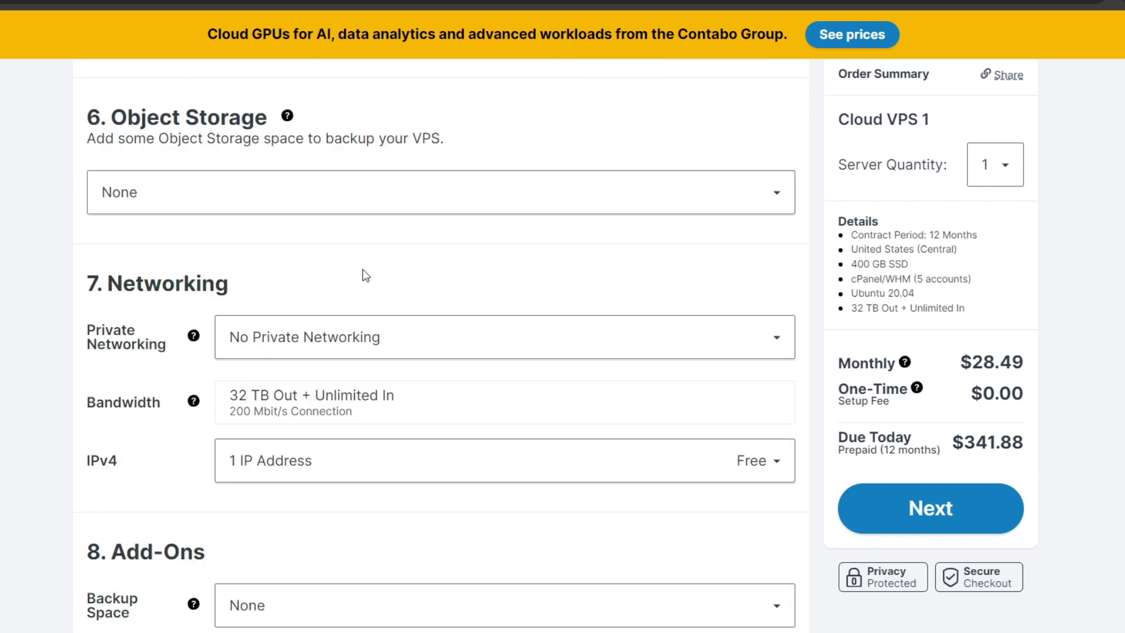
scroll(410, 261, "down", 3)
scroll(414, 261, "down", 2)
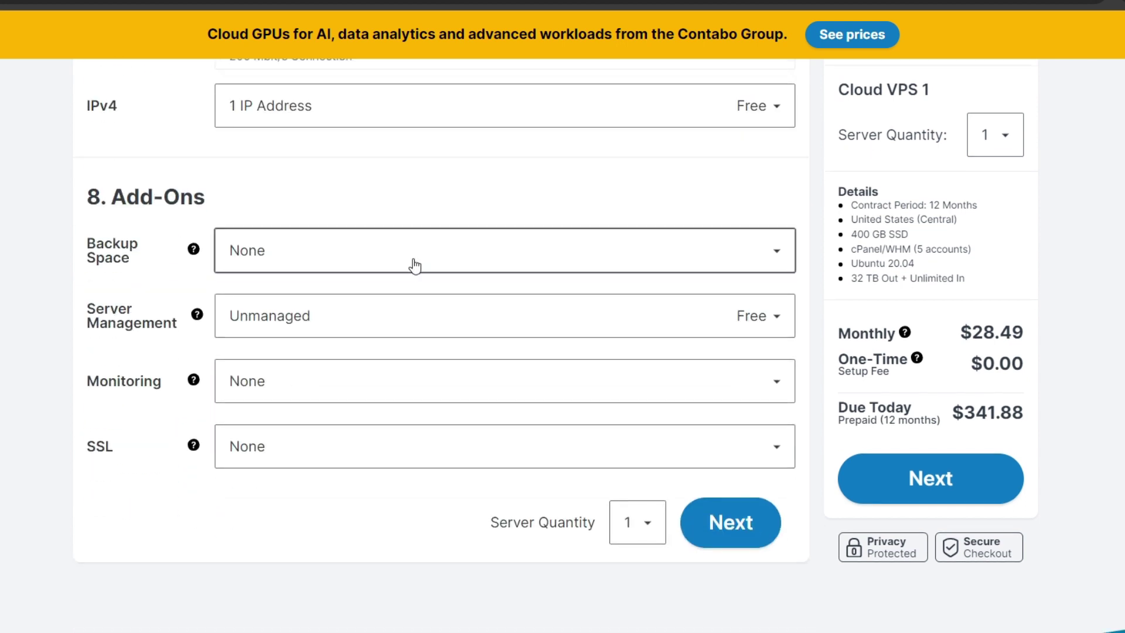
Step: Continue to checkout and review the Customer Data registration form
left_click(961, 496)
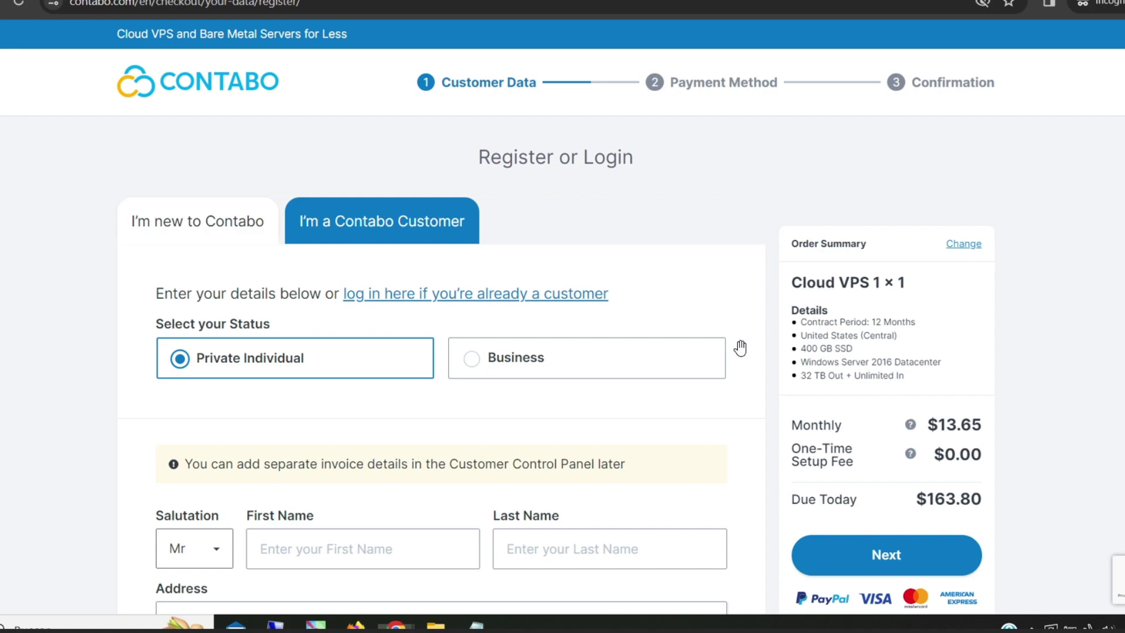
scroll(740, 348, "down", 5)
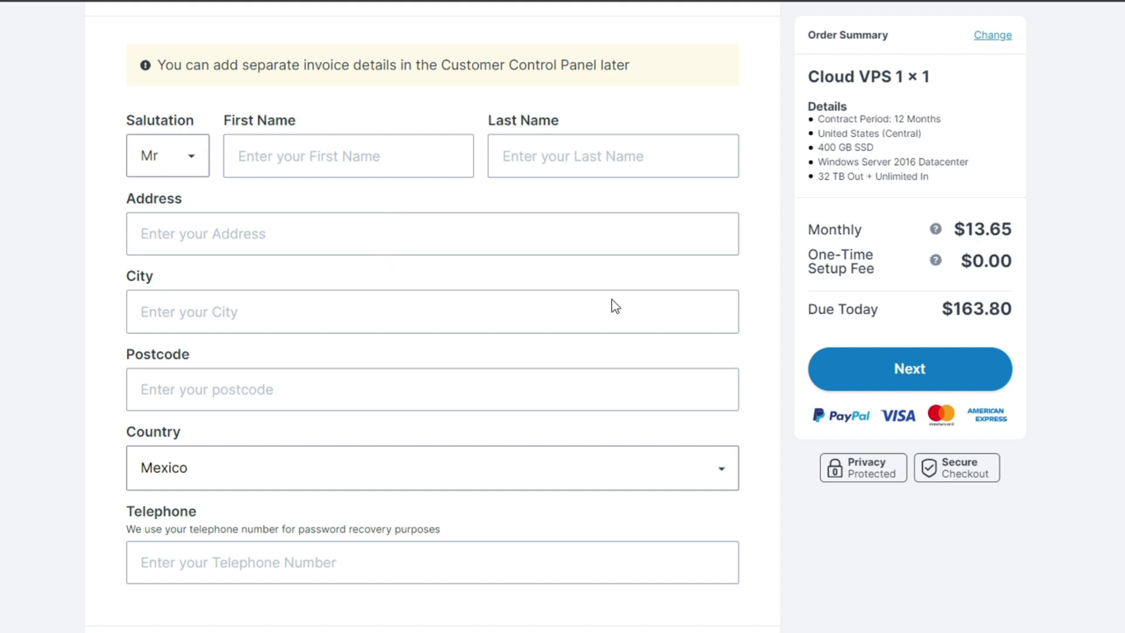
scroll(612, 305, "down", 8)
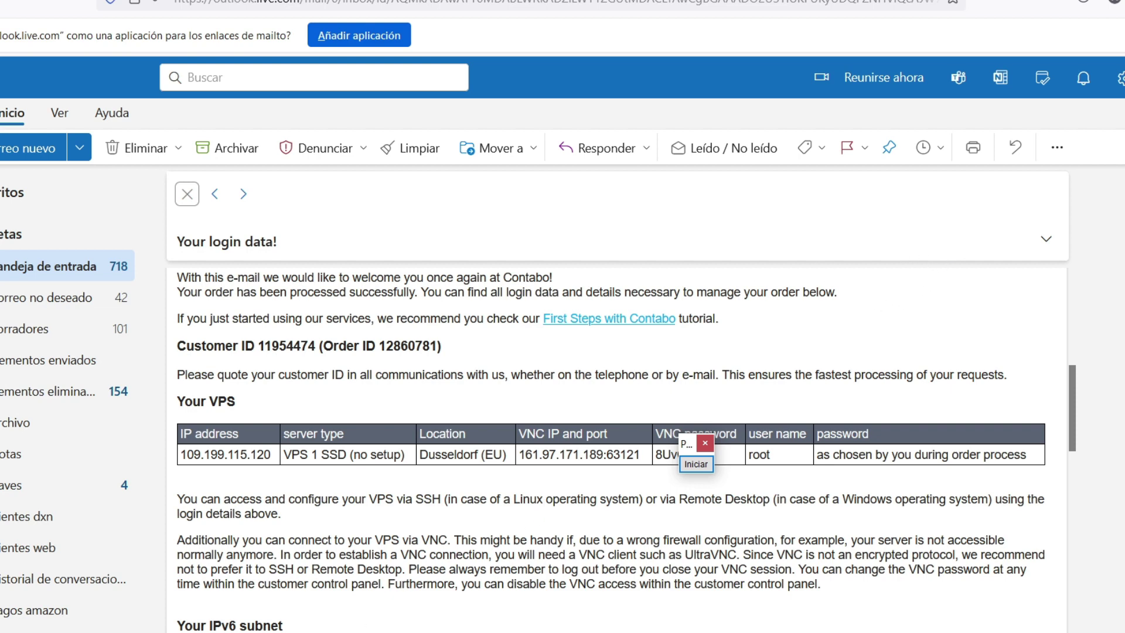
Step: Mark the server type, location and VNC IP/port in the Contabo login-data email
left_click(696, 463)
left_click_drag(47, 569, 174, 475)
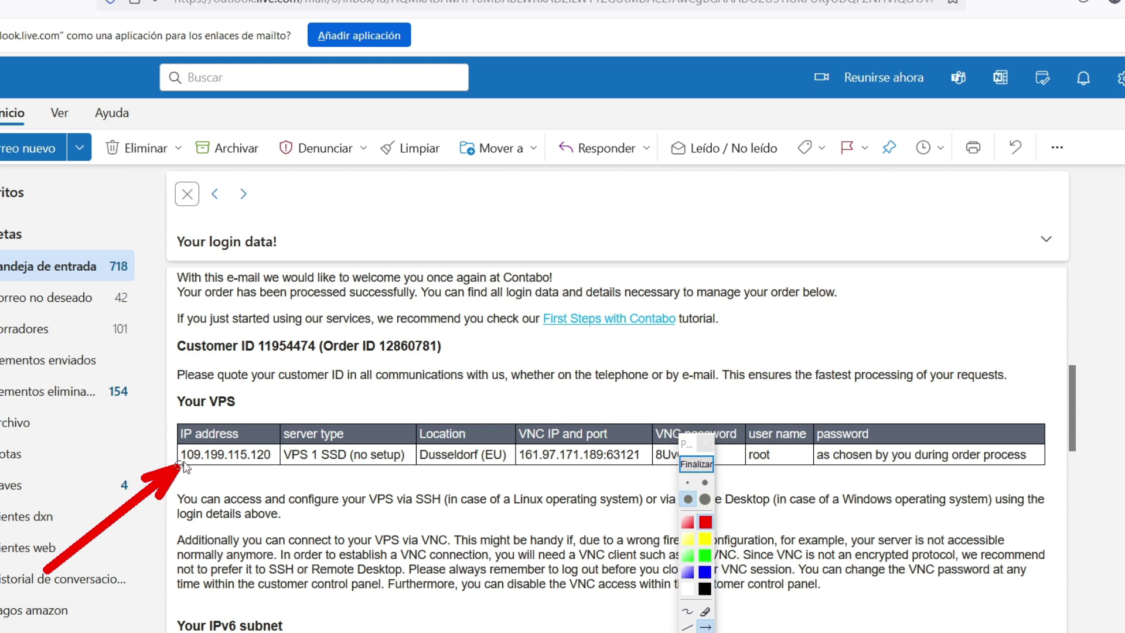
left_click_drag(305, 612, 321, 469)
left_click_drag(459, 629, 459, 469)
left_click_drag(515, 594, 537, 468)
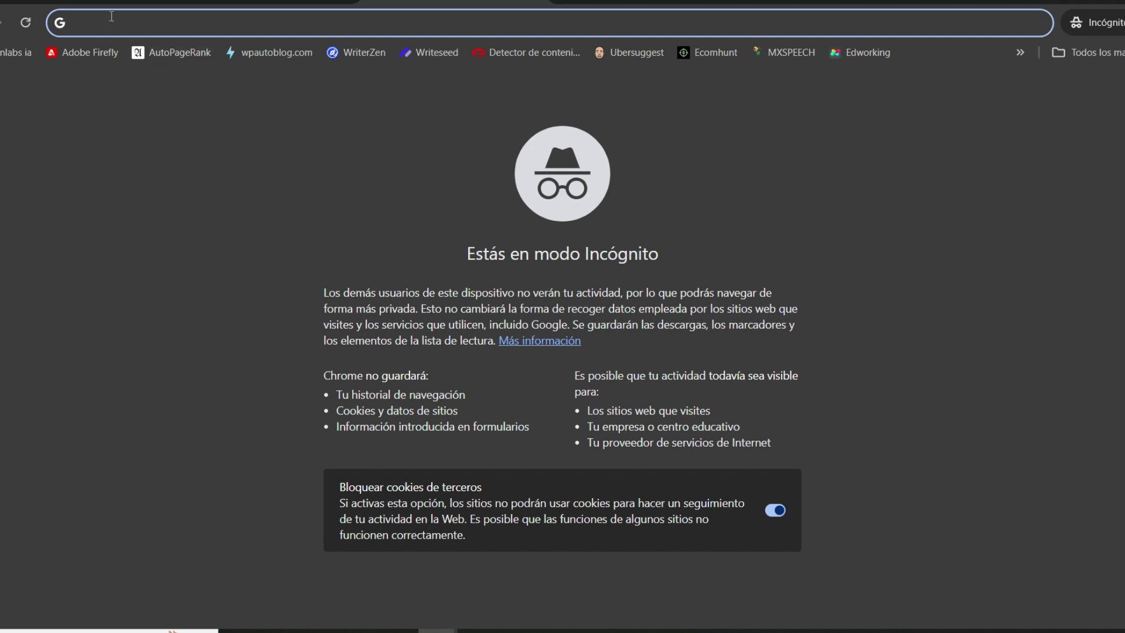
Step: Load the WHM login page at 95.111.237.108:2087
key("ctrl+v")
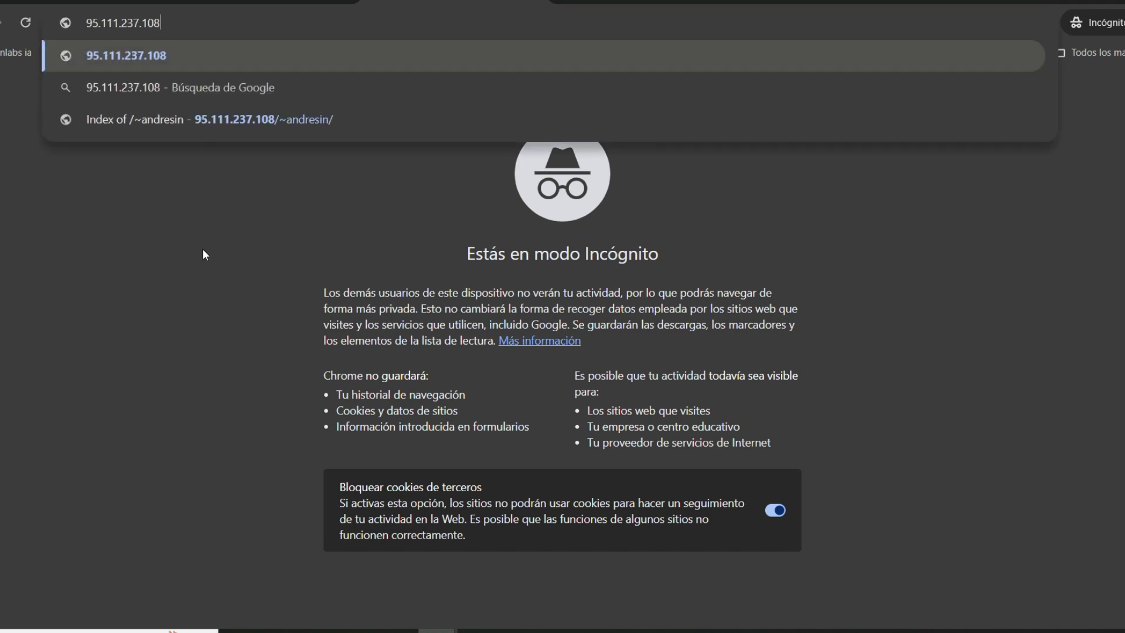
type(":2087")
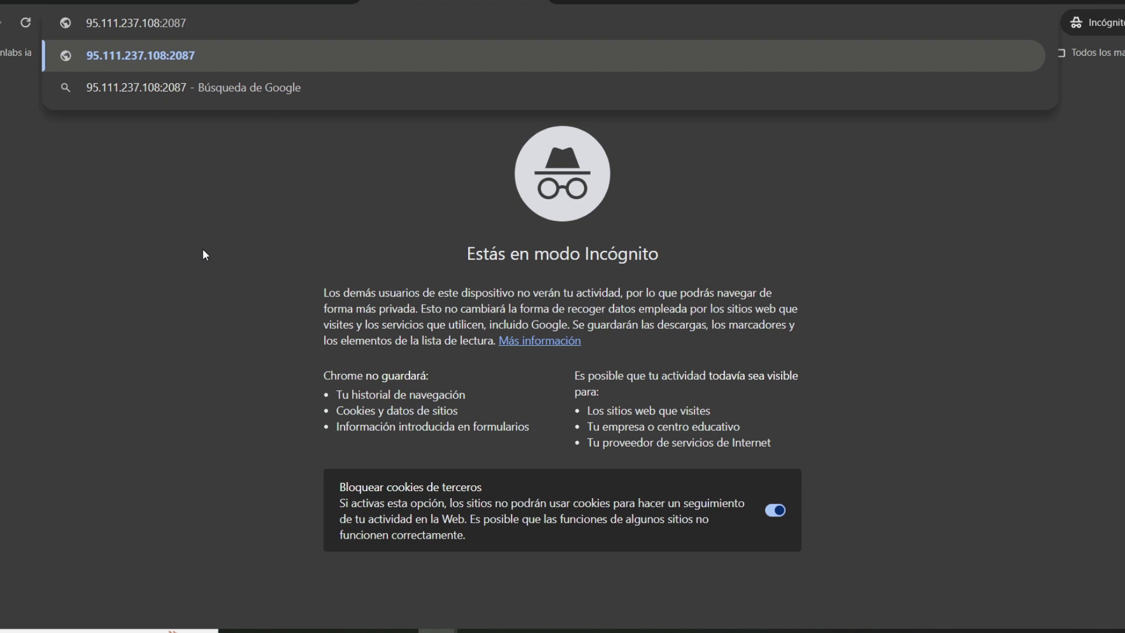
key("Return")
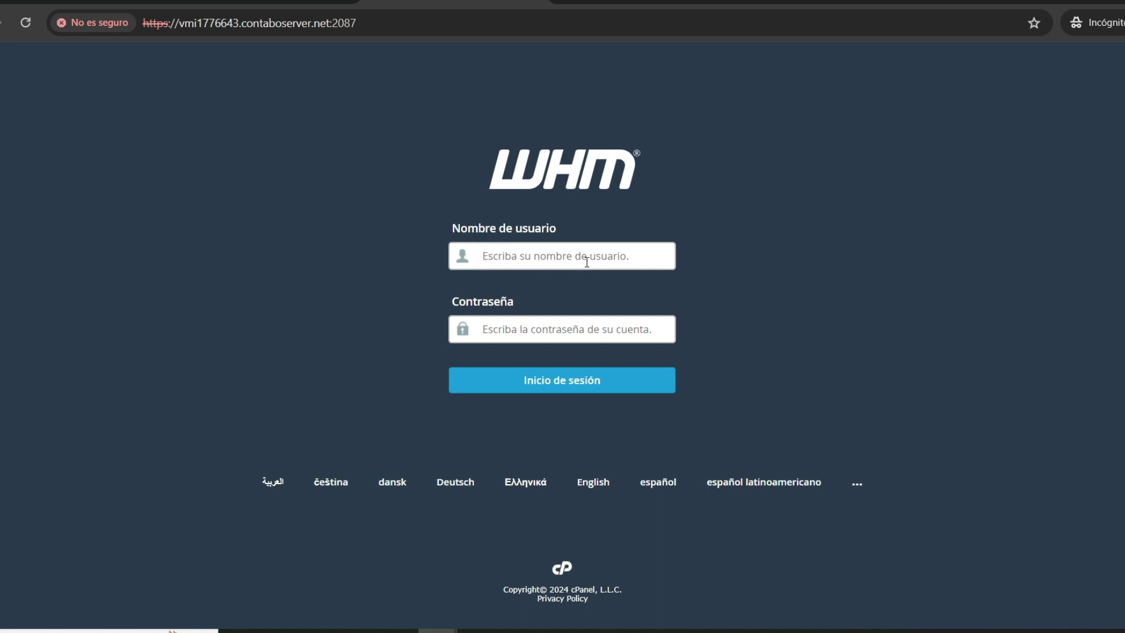
Step: Sign in to WHM as root with the copied password
type("root")
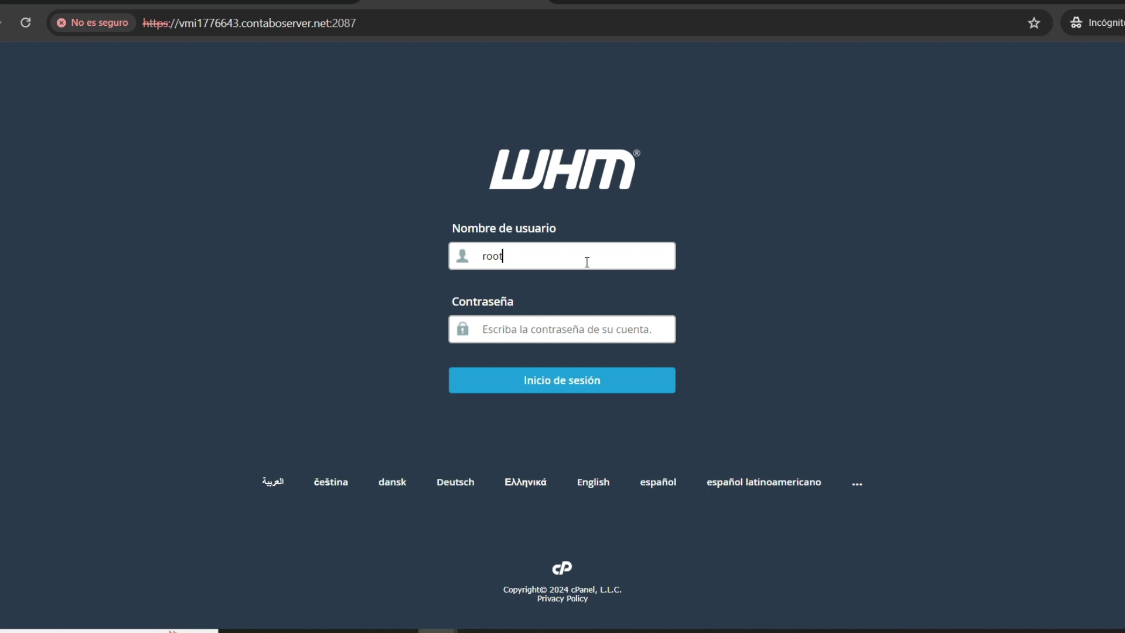
left_click_drag(451, 302, 510, 302)
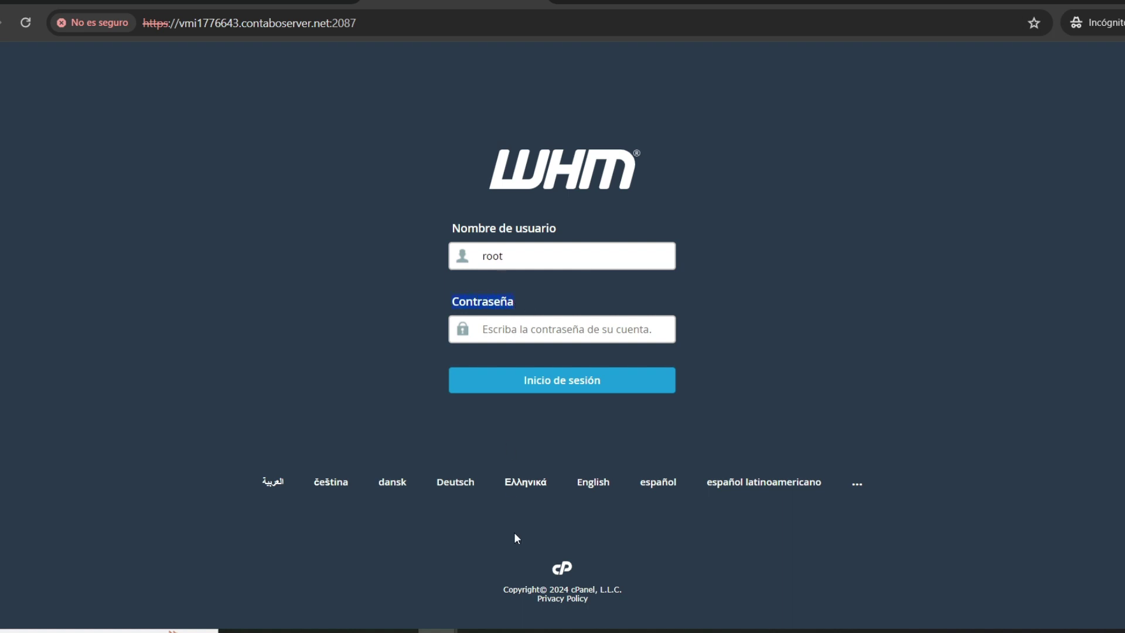
key("ctrl+v")
left_click(560, 387)
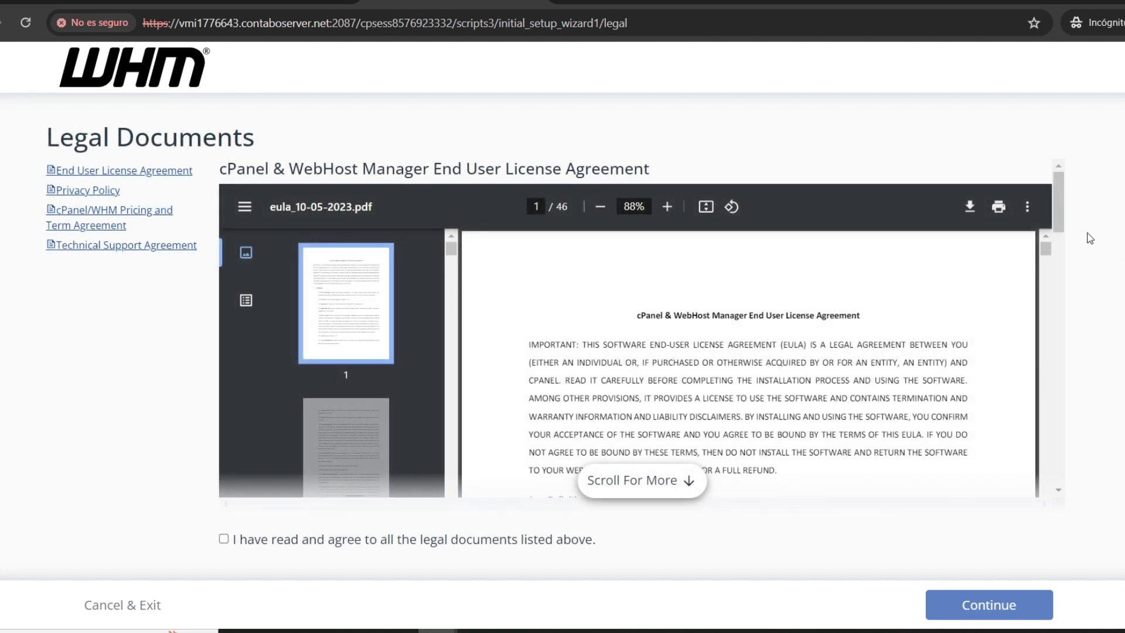
Step: Agree to all the legal documents and continue the setup
left_click_drag(1062, 218, 1062, 457)
scroll(703, 293, "down", 4)
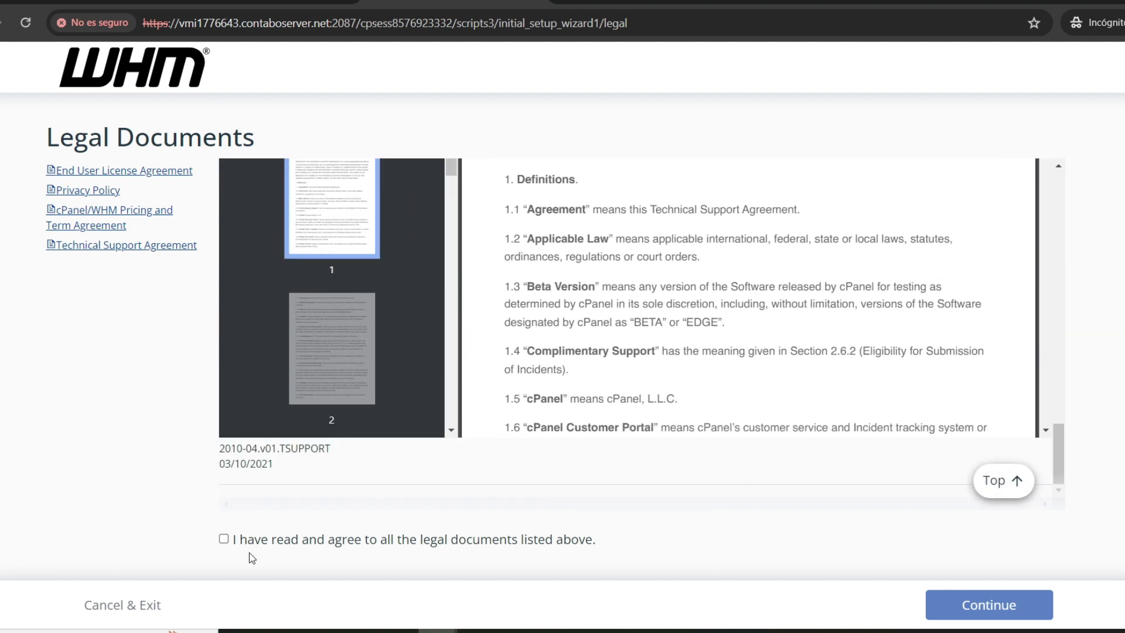
scroll(251, 562, "down", 1)
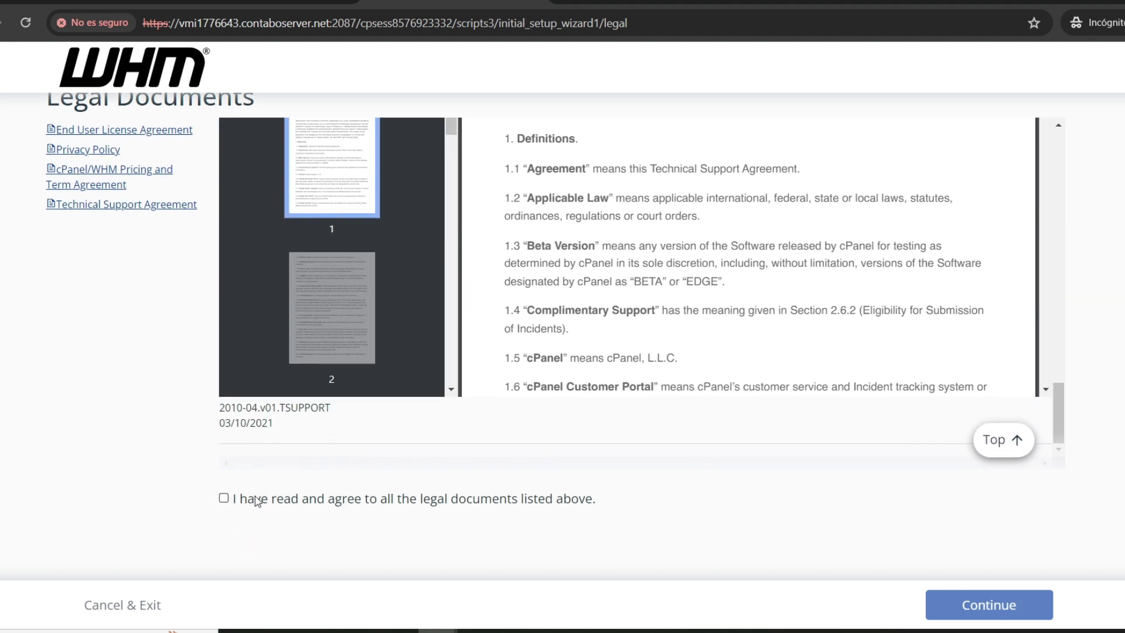
left_click(224, 500)
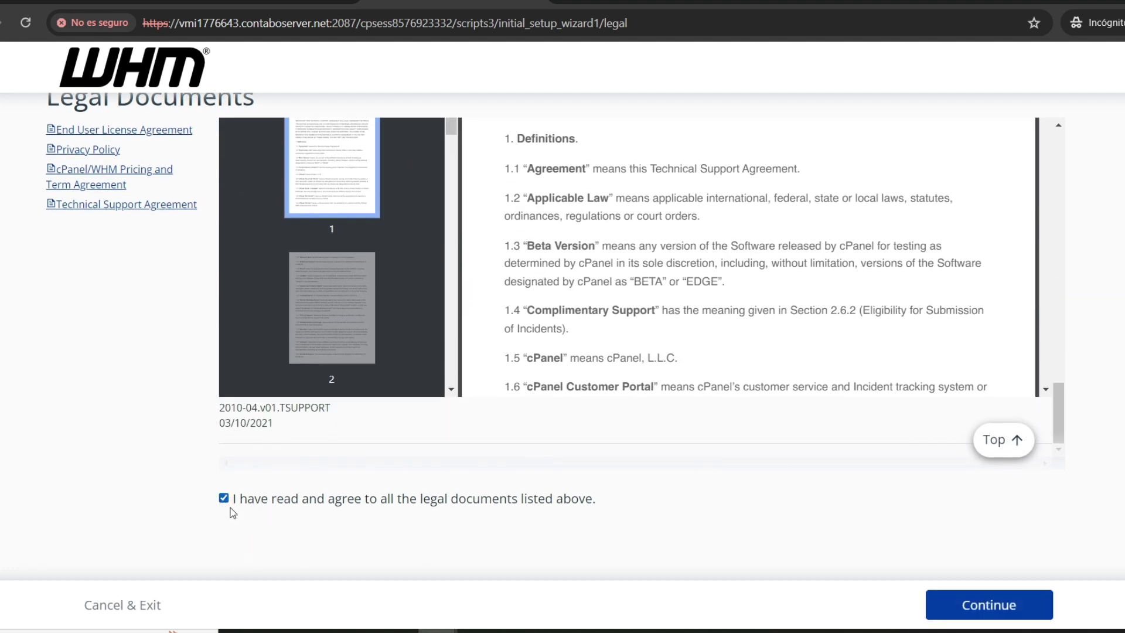
left_click(989, 609)
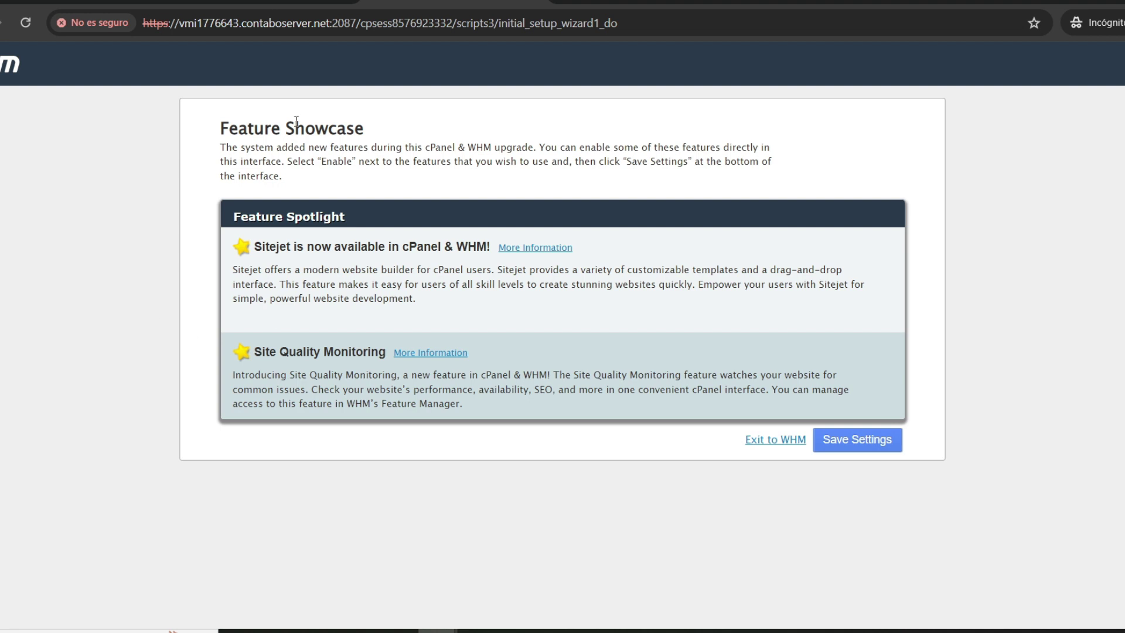
Step: Save the Feature Showcase settings with Sitejet and Site Quality Monitoring
left_click(842, 449)
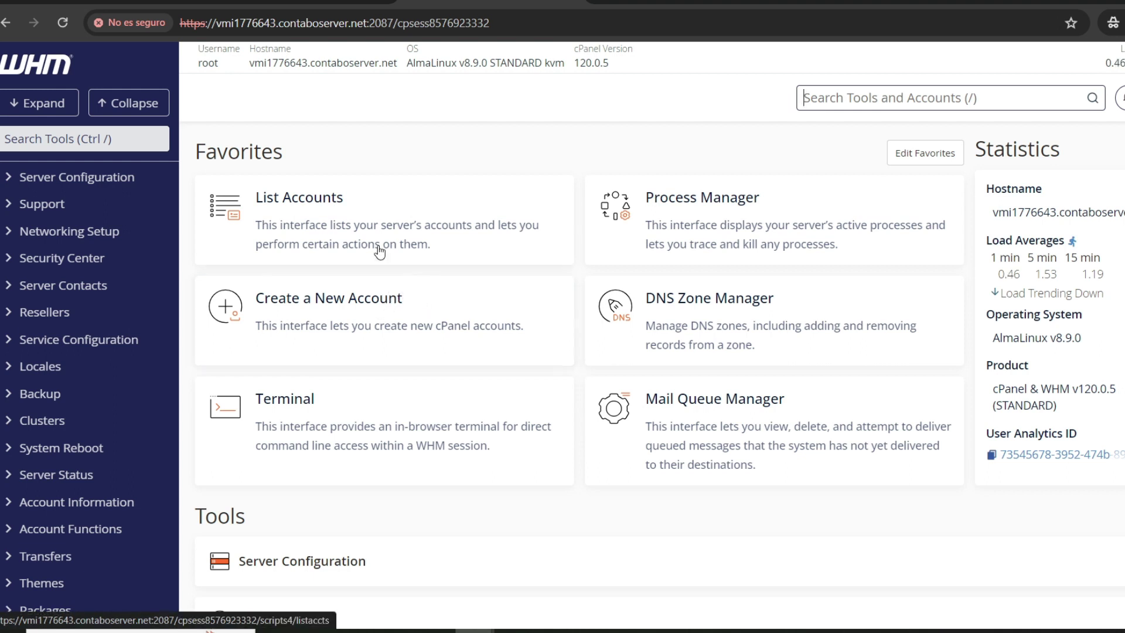
Step: Open Tweak Settings through a 'tweak' tool search
left_click(13, 141)
type("tweak")
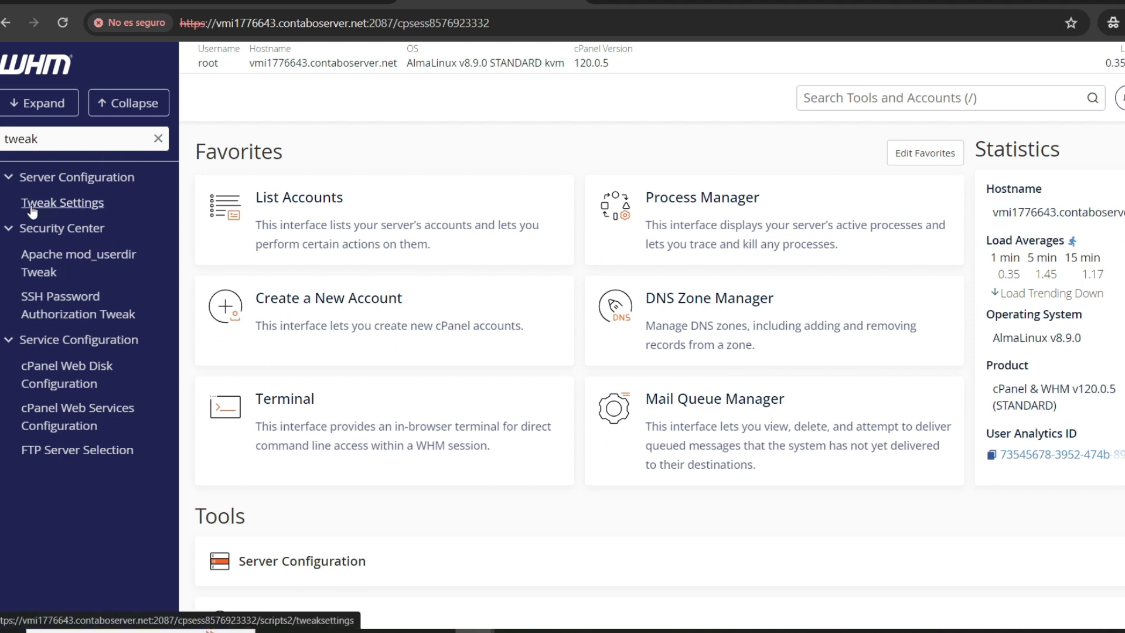
left_click(72, 205)
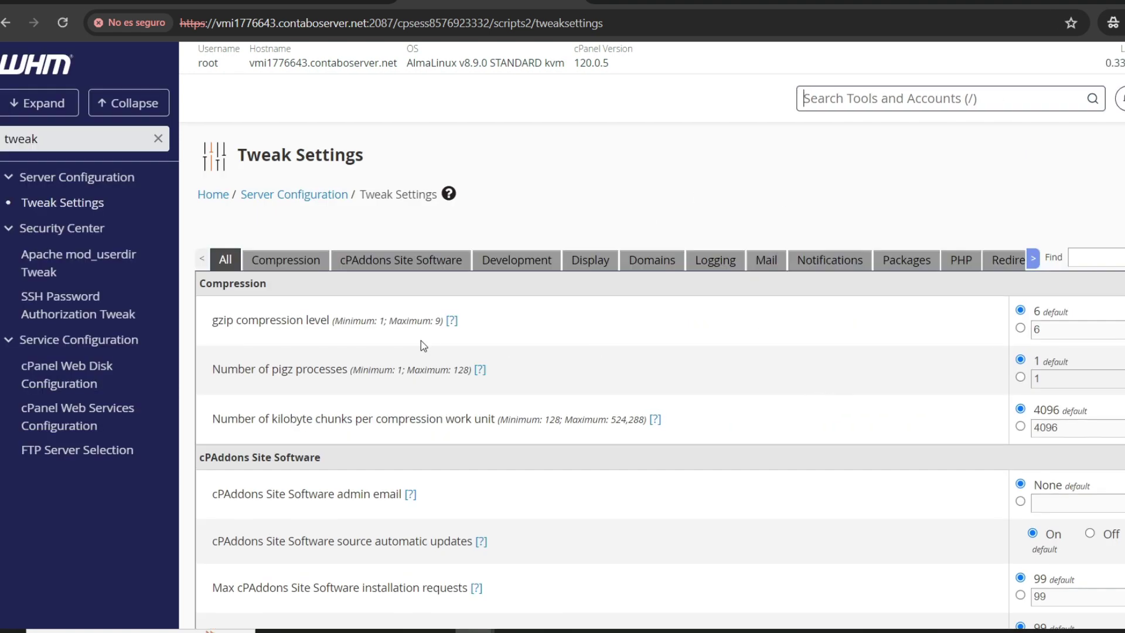
Step: Locate the Server Locale setting on the Tweak Settings page
scroll(809, 235, "down", 3)
scroll(803, 99, "down", 8)
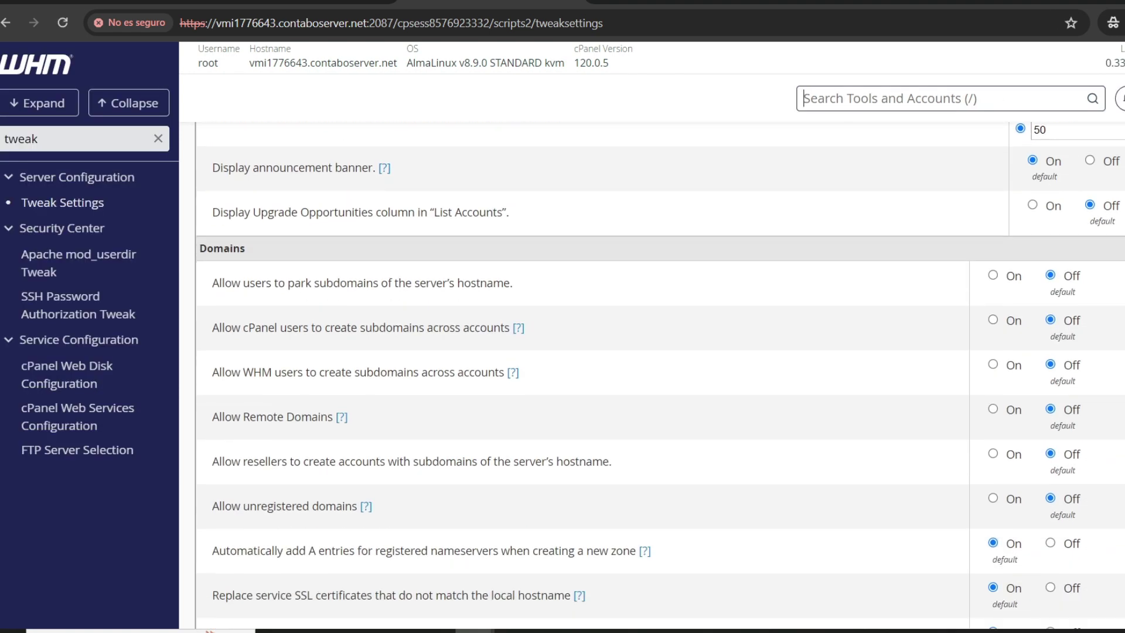
scroll(873, 299, "down", 2)
scroll(1098, 219, "down", 20)
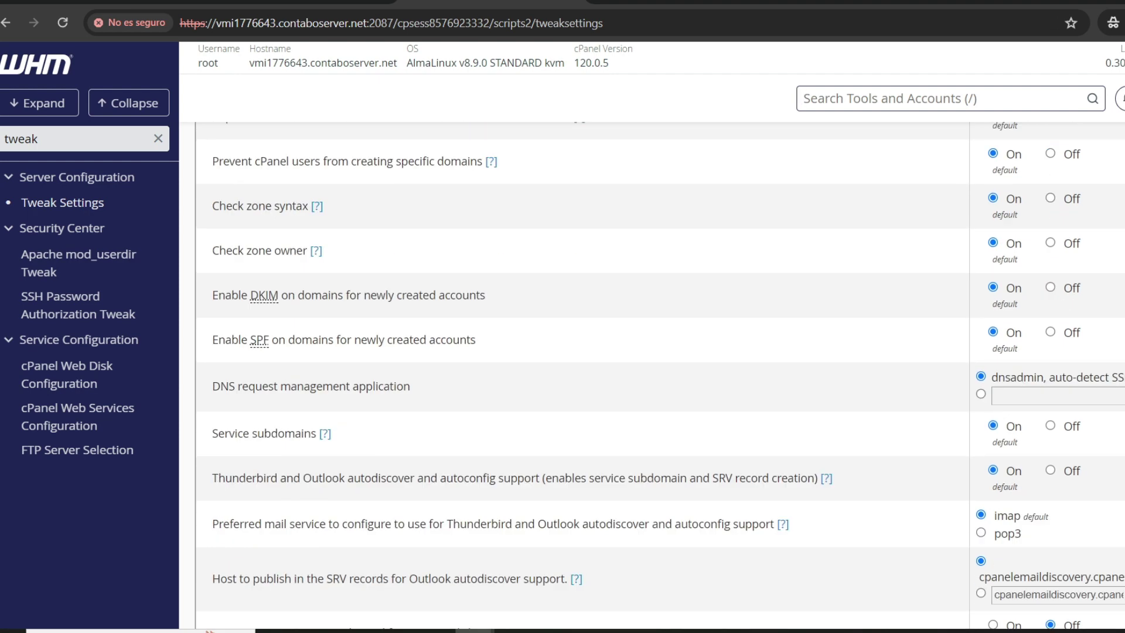
scroll(516, 416, "down", 2)
scroll(537, 379, "up", 2)
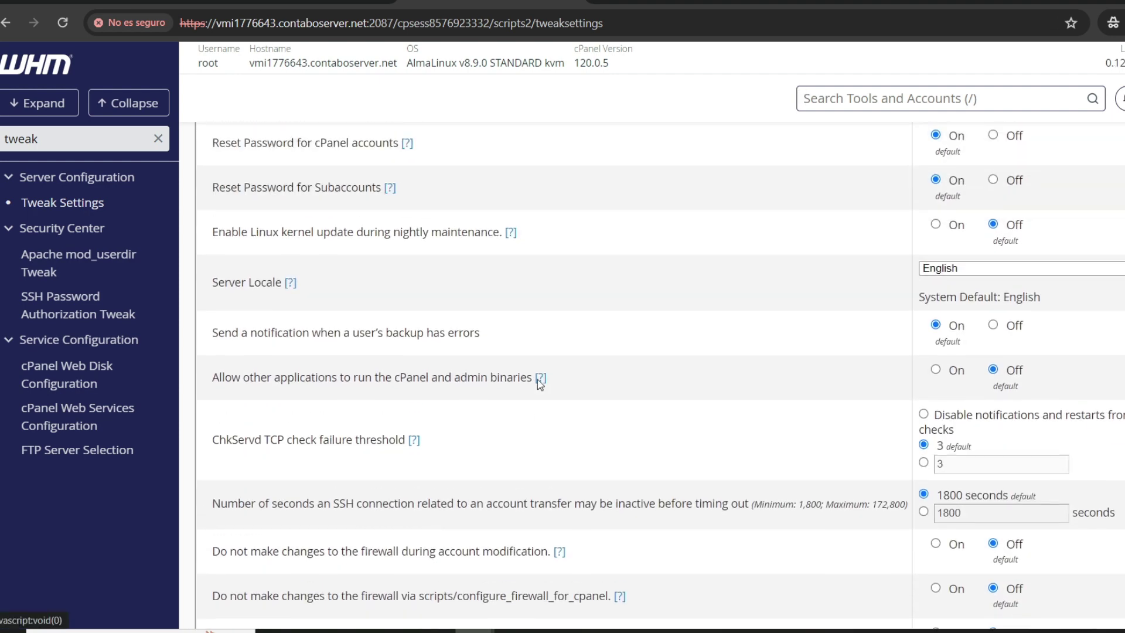
left_click_drag(219, 297, 287, 294)
left_click(265, 296)
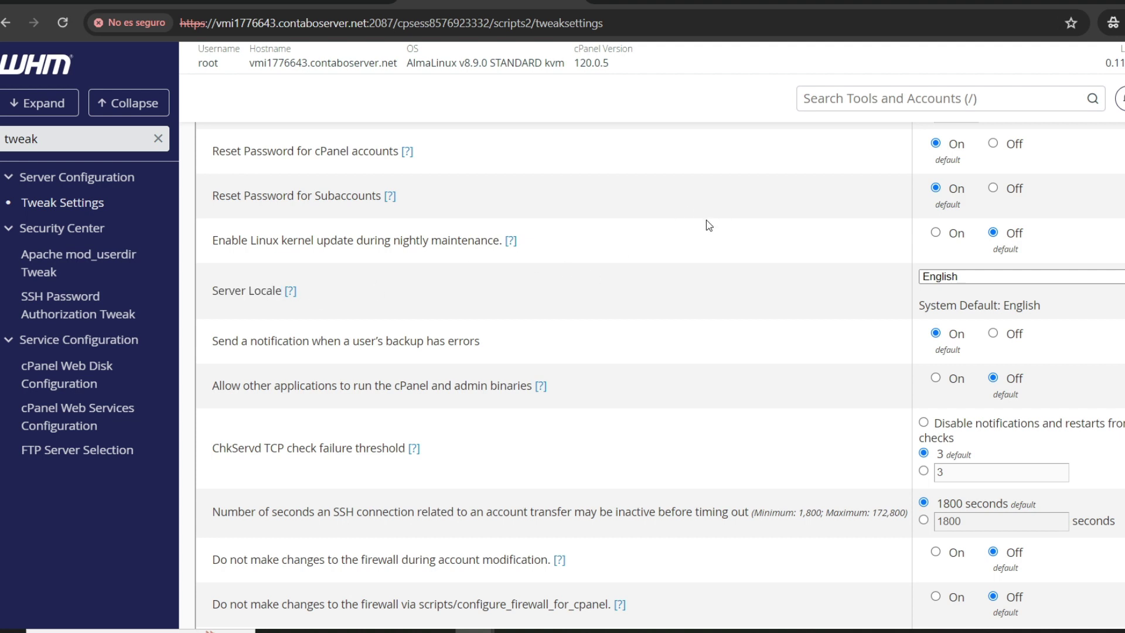
key("ctrl+f")
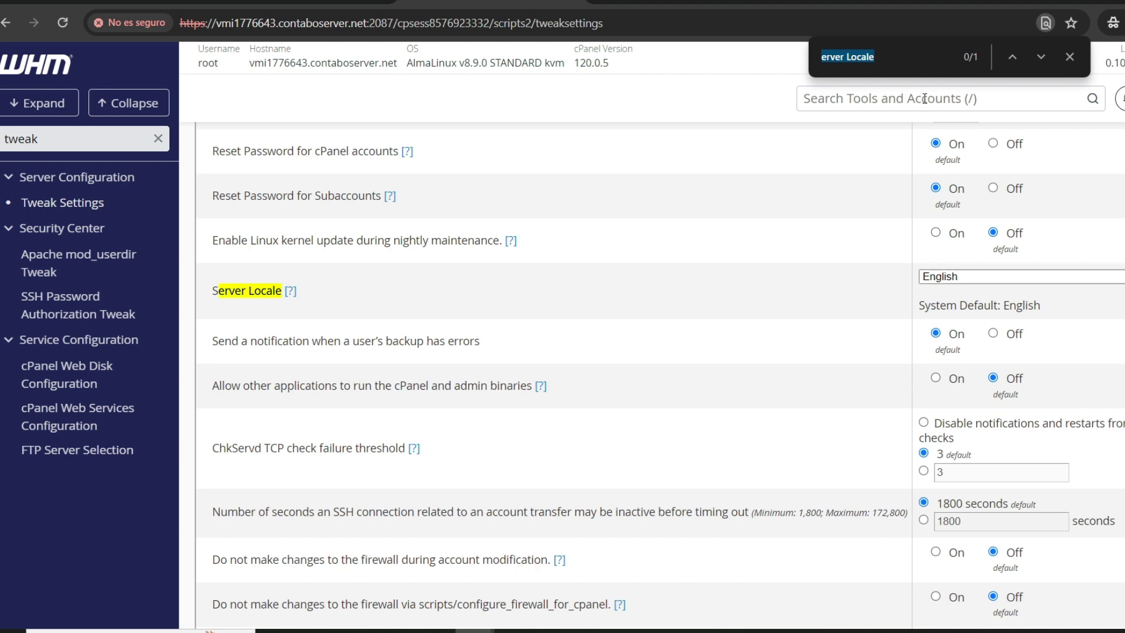
type("local")
key("Return")
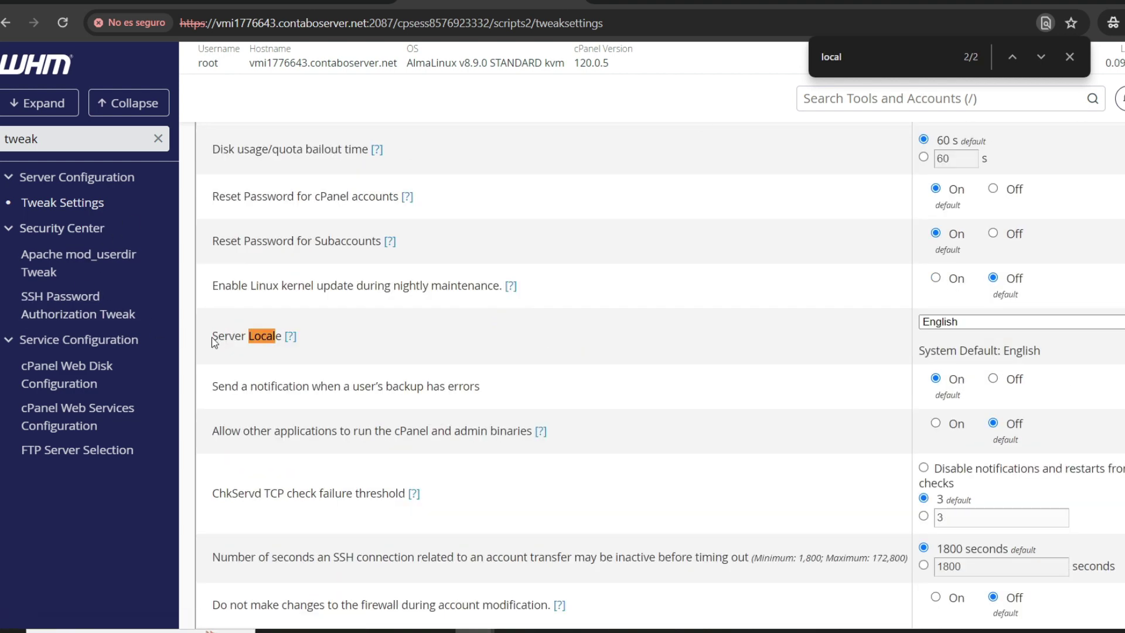
left_click_drag(214, 337, 257, 338)
left_click(1070, 62)
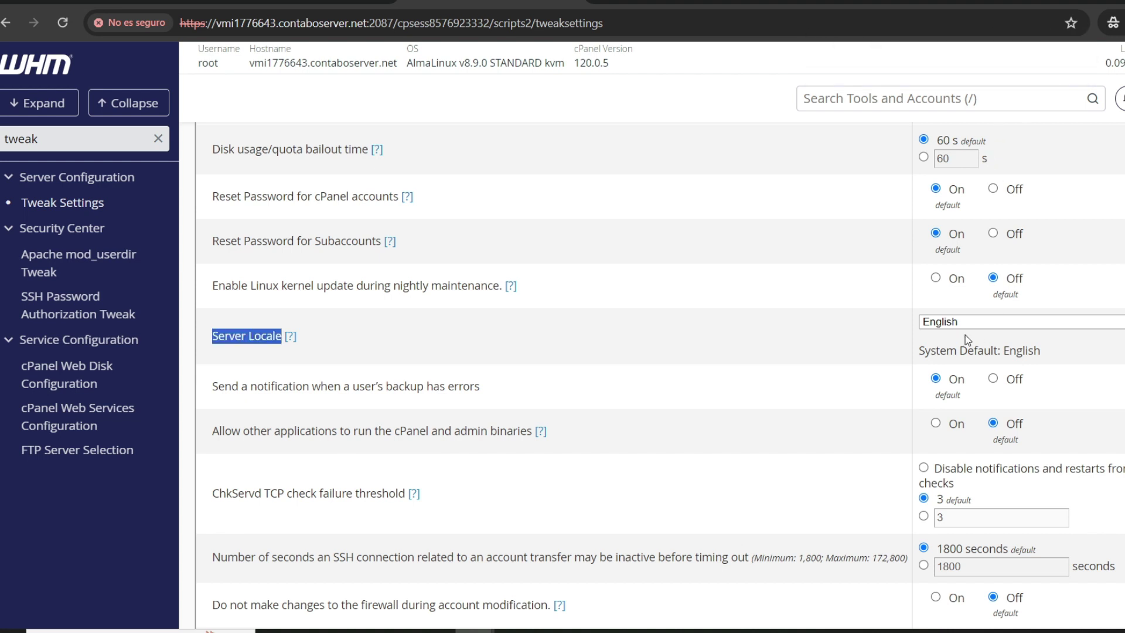
Step: Set Server Locale to Spanish (español) and save
left_click(952, 322)
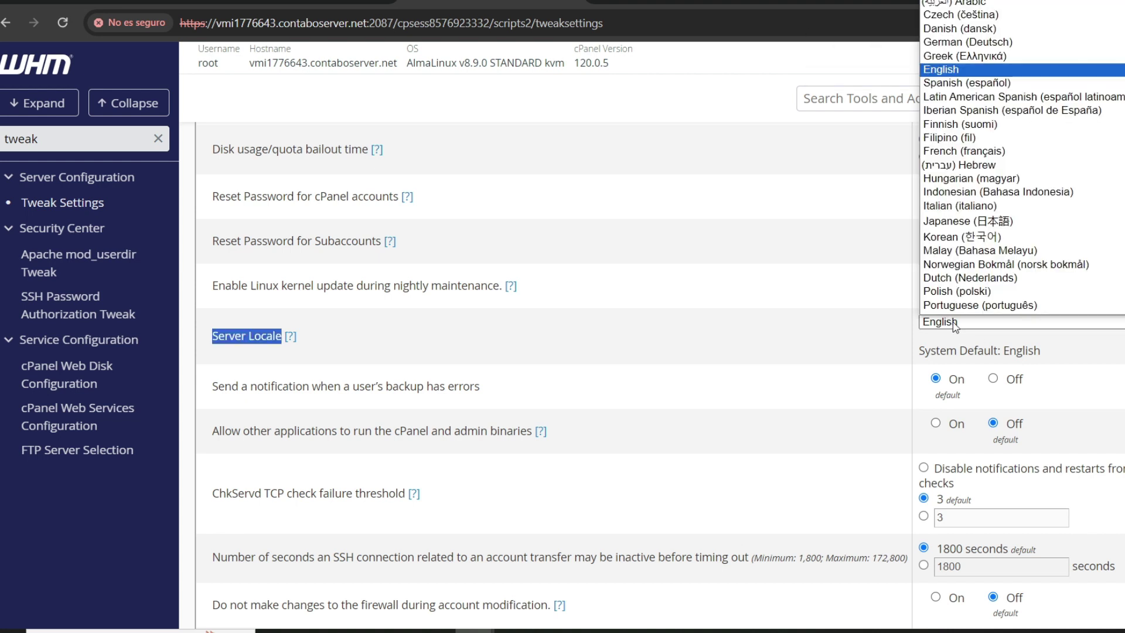
left_click(988, 75)
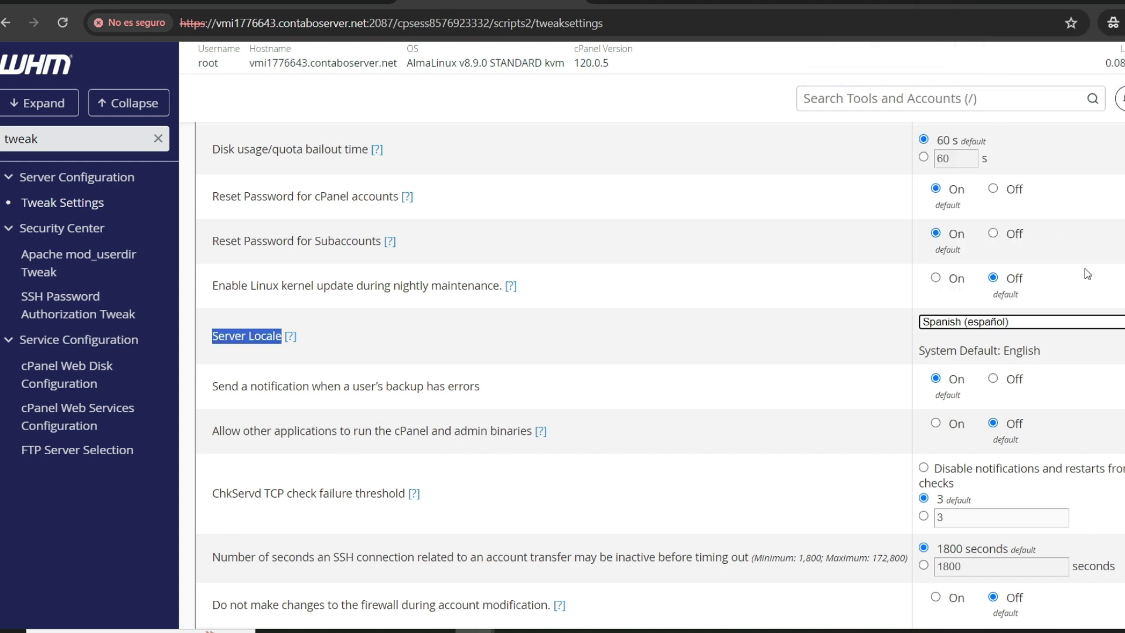
scroll(1113, 293, "down", 6)
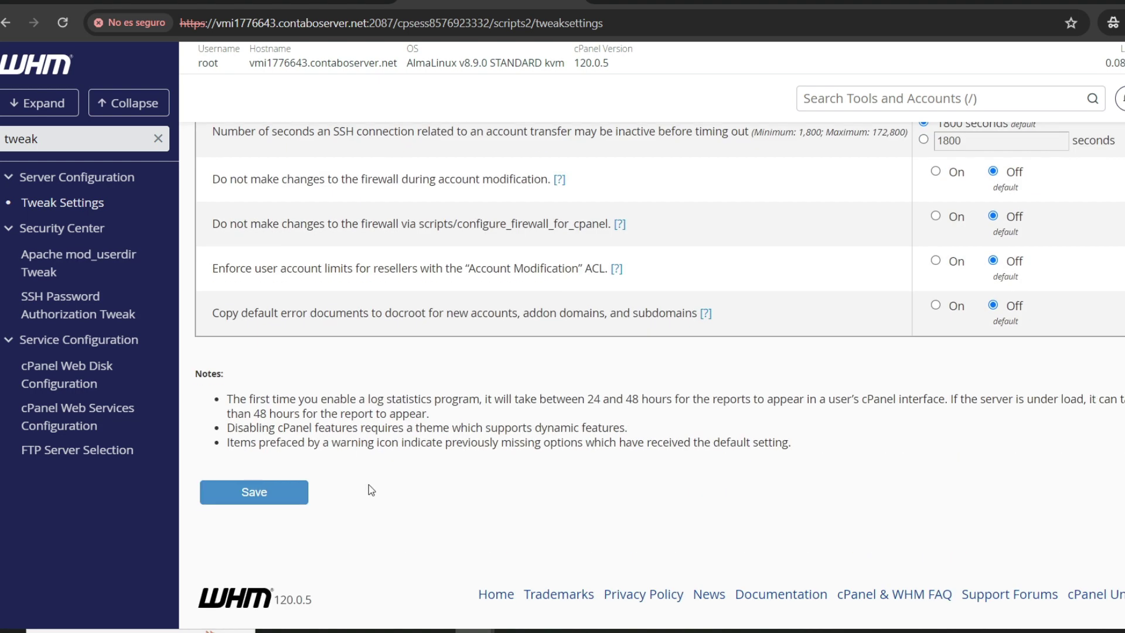
left_click(263, 498)
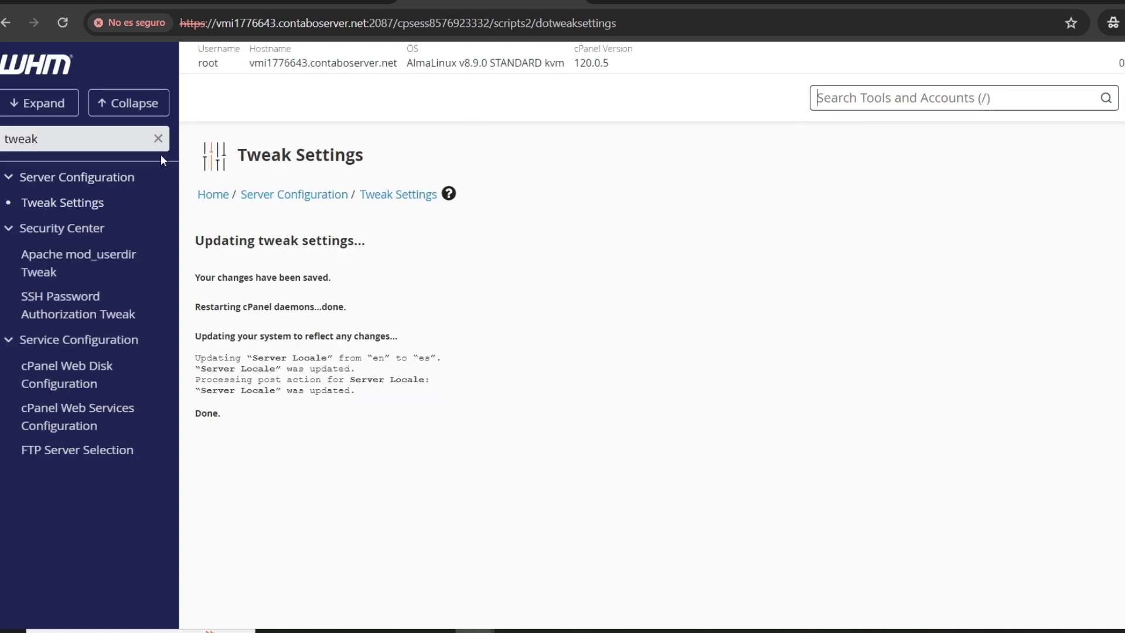
Step: Clear the tool search filter and return to the WHM home page
left_click(159, 140)
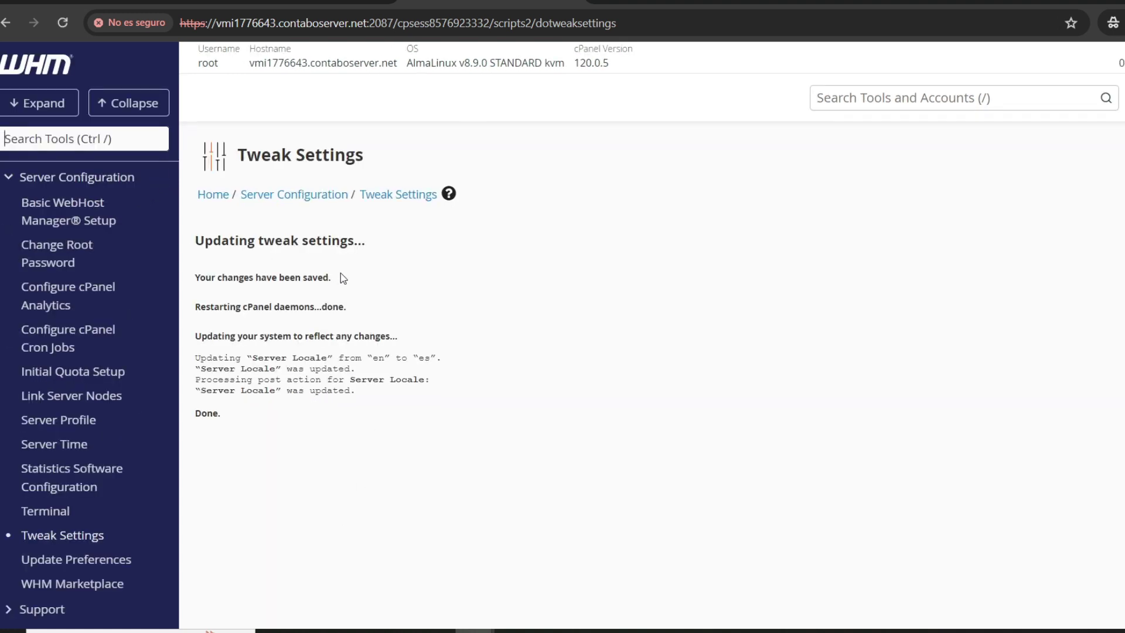
scroll(100, 325, "down", 5)
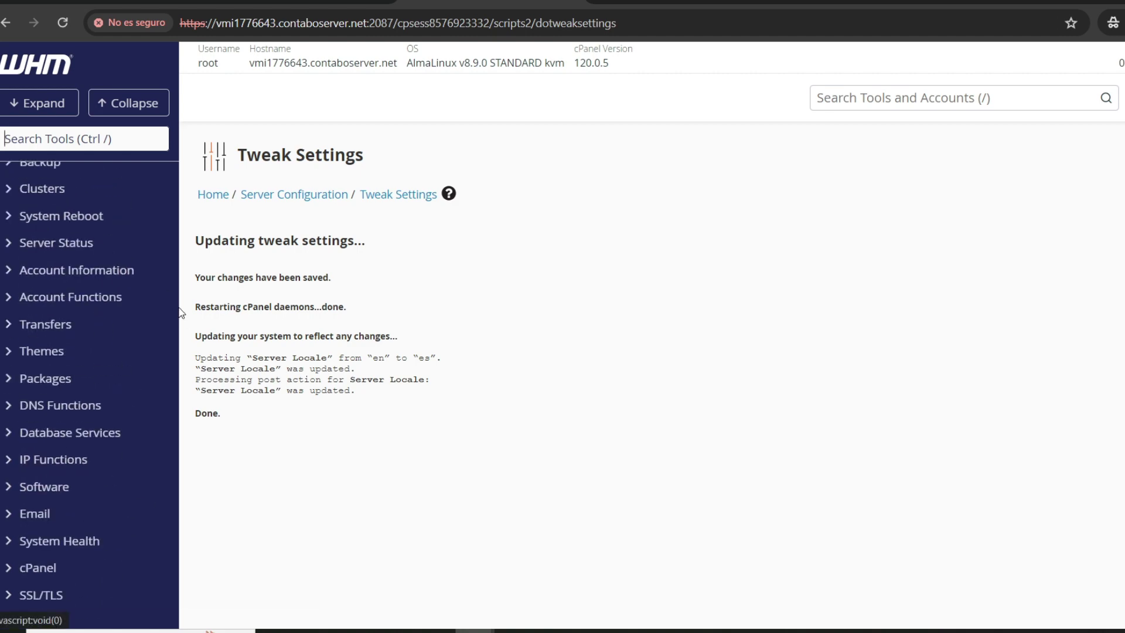
scroll(94, 299, "up", 5)
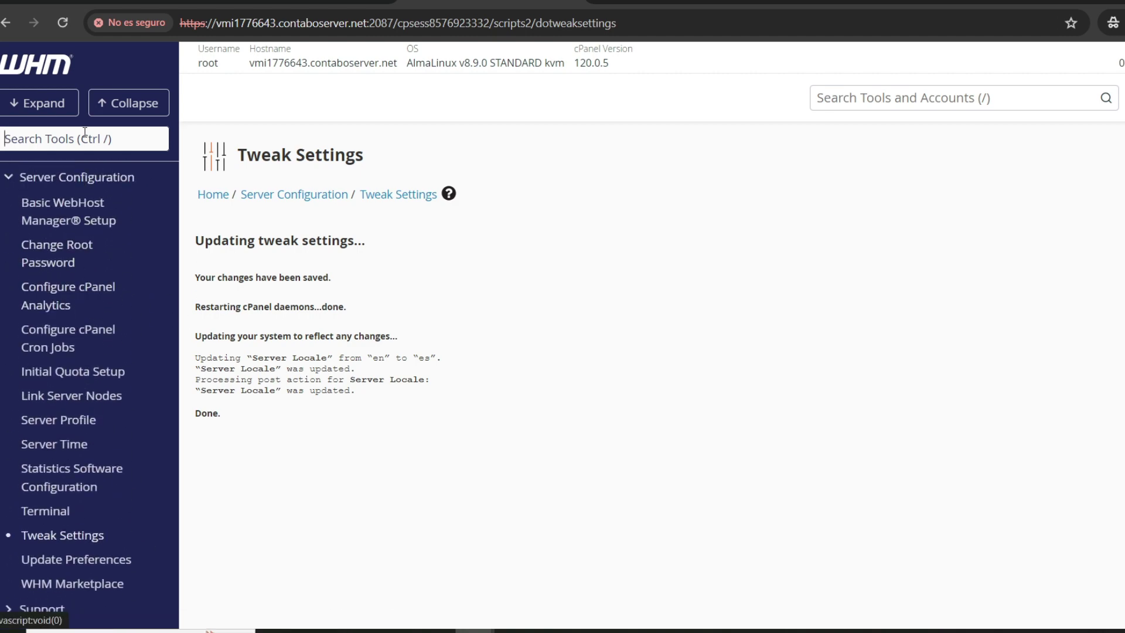
left_click(37, 63)
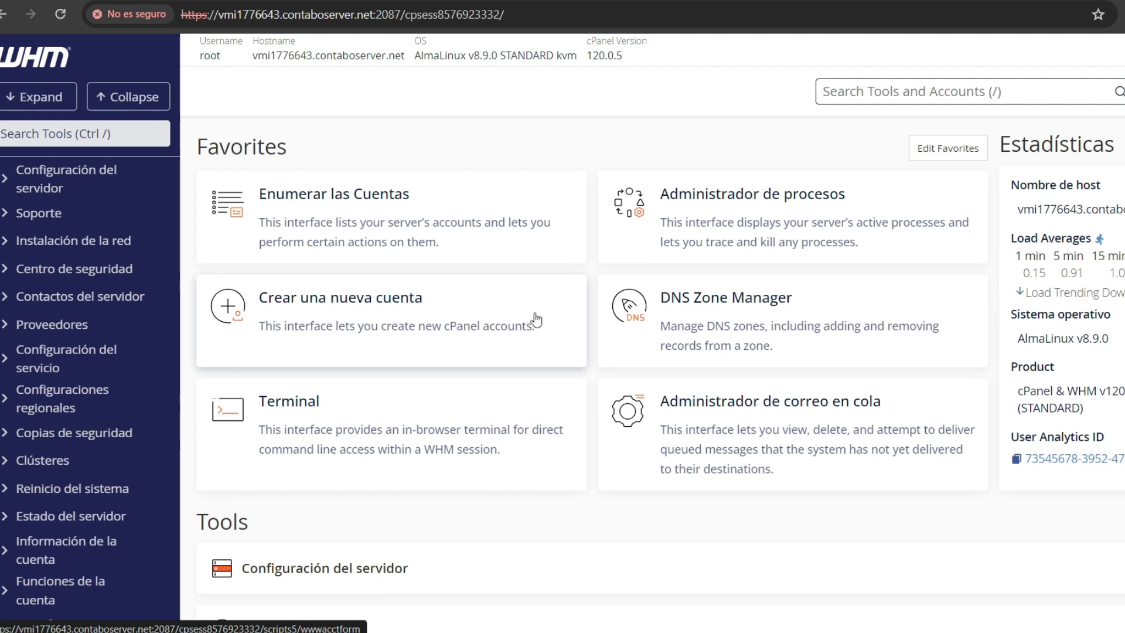
Step: Open the Change Hostname page through a 'host' tool search
left_click(28, 133)
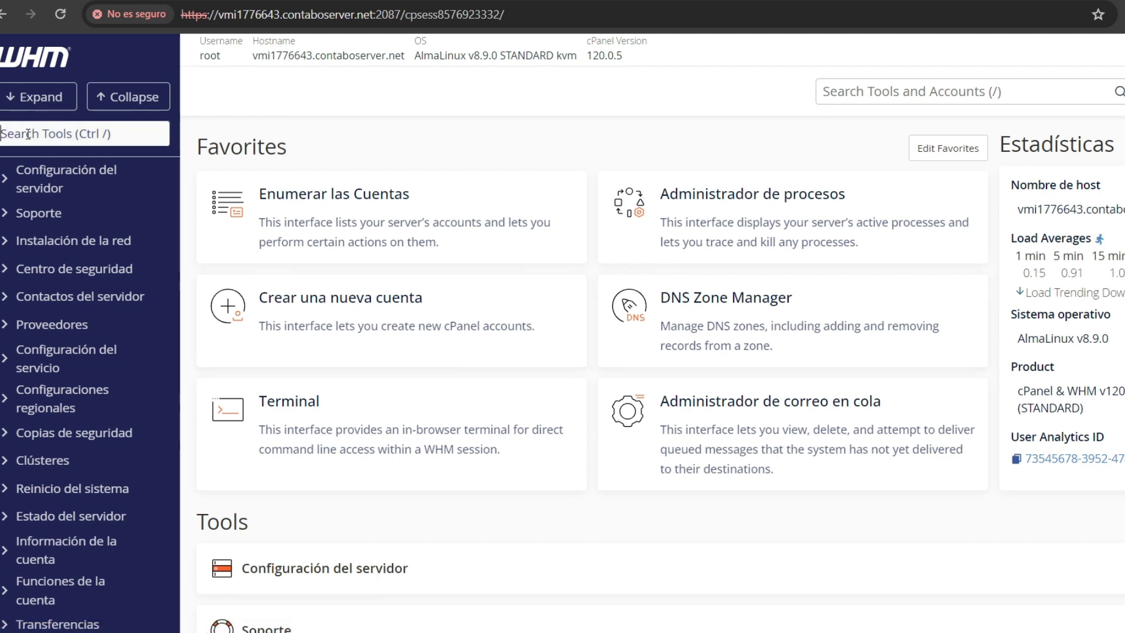
type("host")
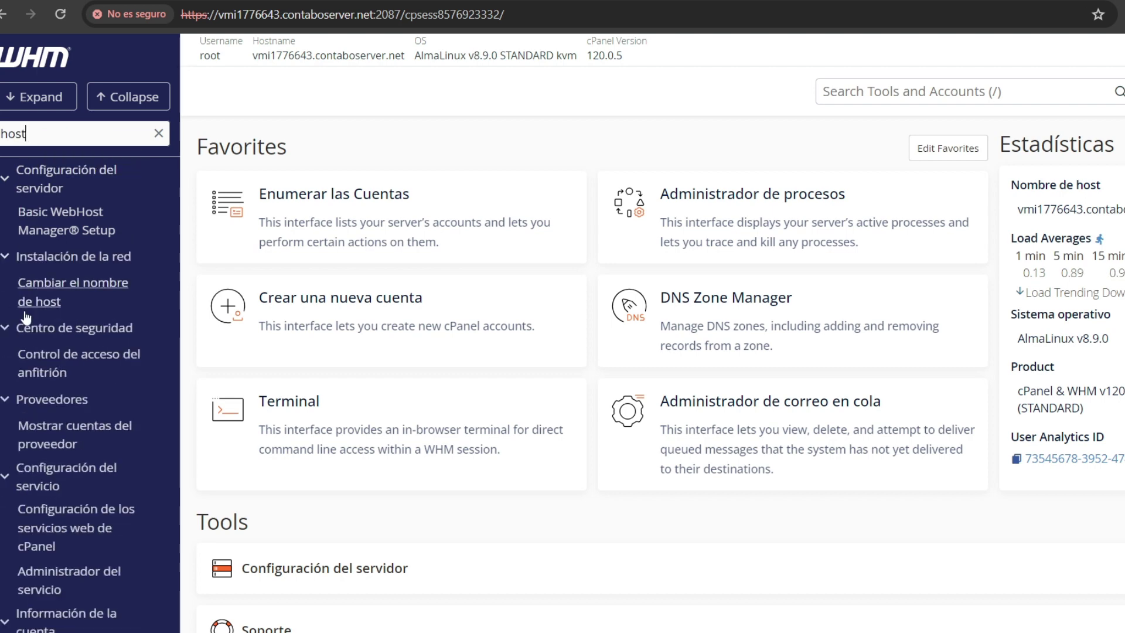
left_click(51, 292)
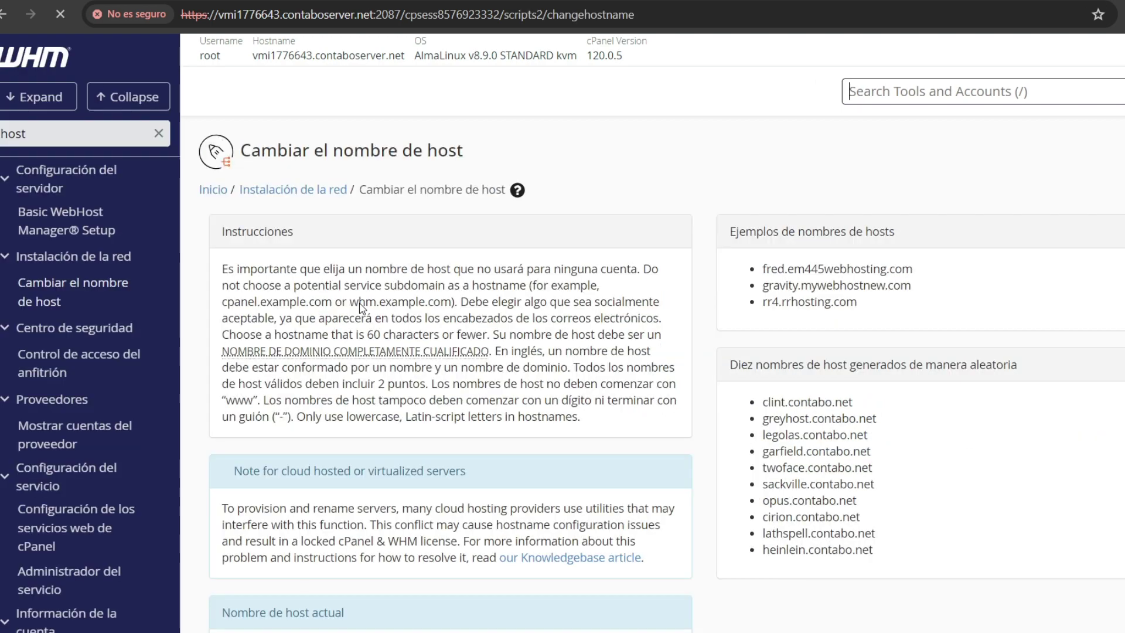
Step: Replace the existing hostname with host.andresin.org in the new hostname field
scroll(386, 276, "down", 1)
scroll(387, 276, "down", 3)
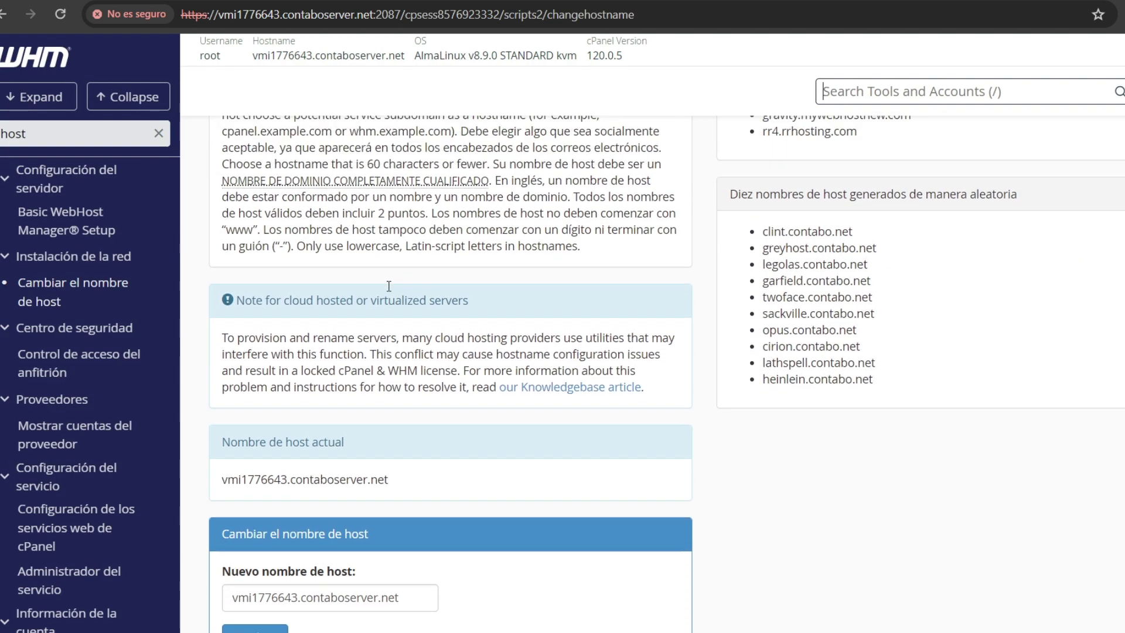
scroll(384, 422, "down", 2)
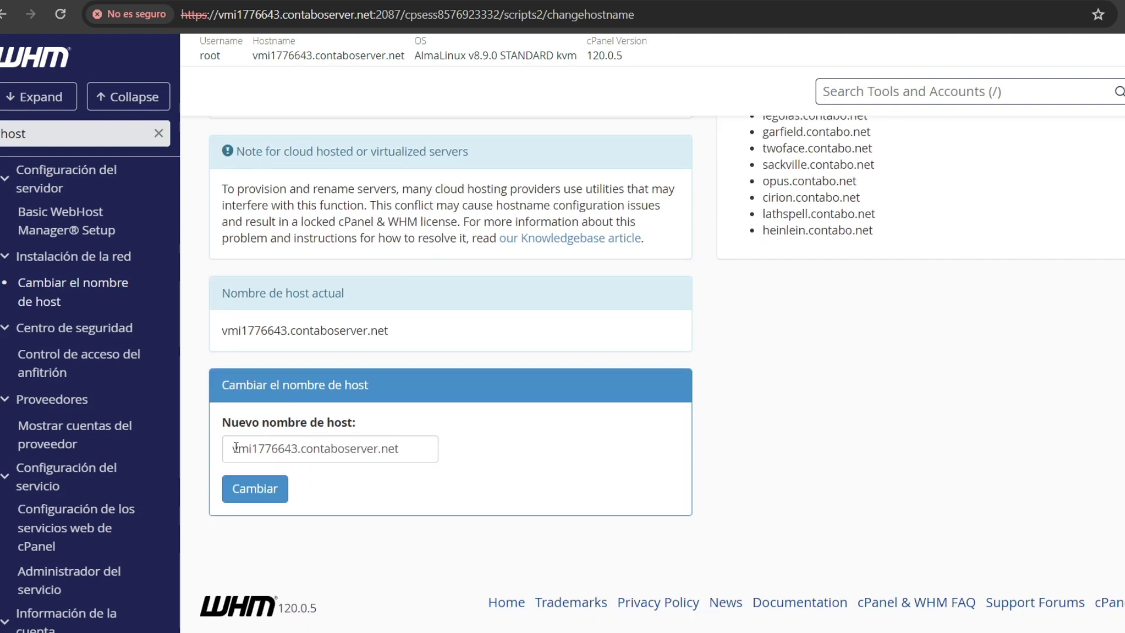
mouse_move(228, 449)
left_mouse_down()
mouse_move(404, 451)
mouse_move(228, 450)
left_mouse_up()
left_click(410, 453)
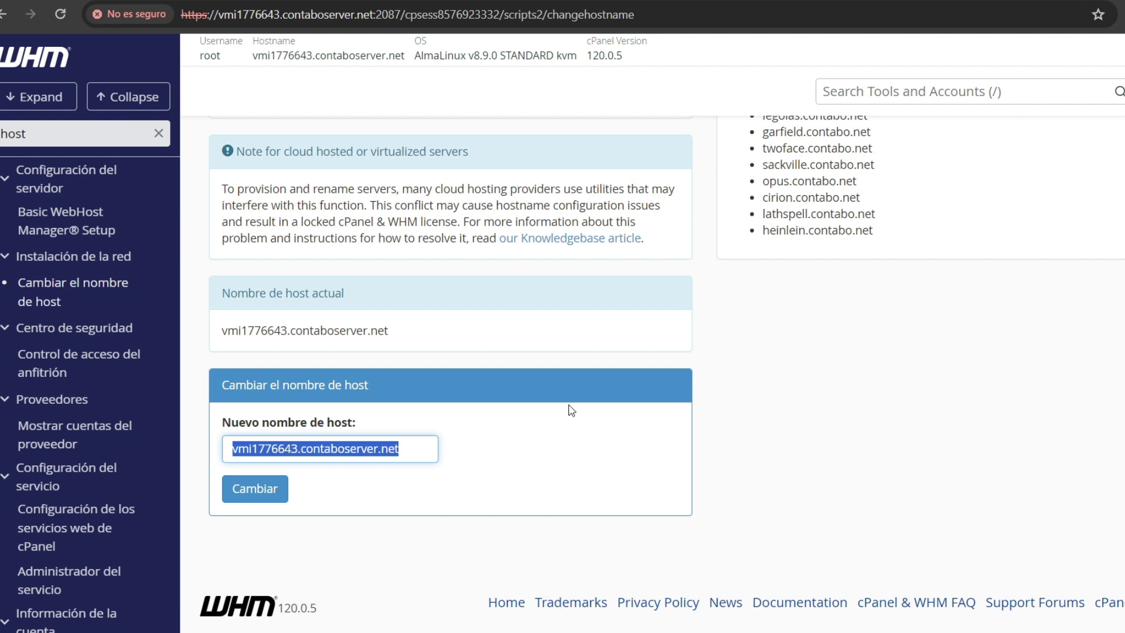
type("host.andresin.org")
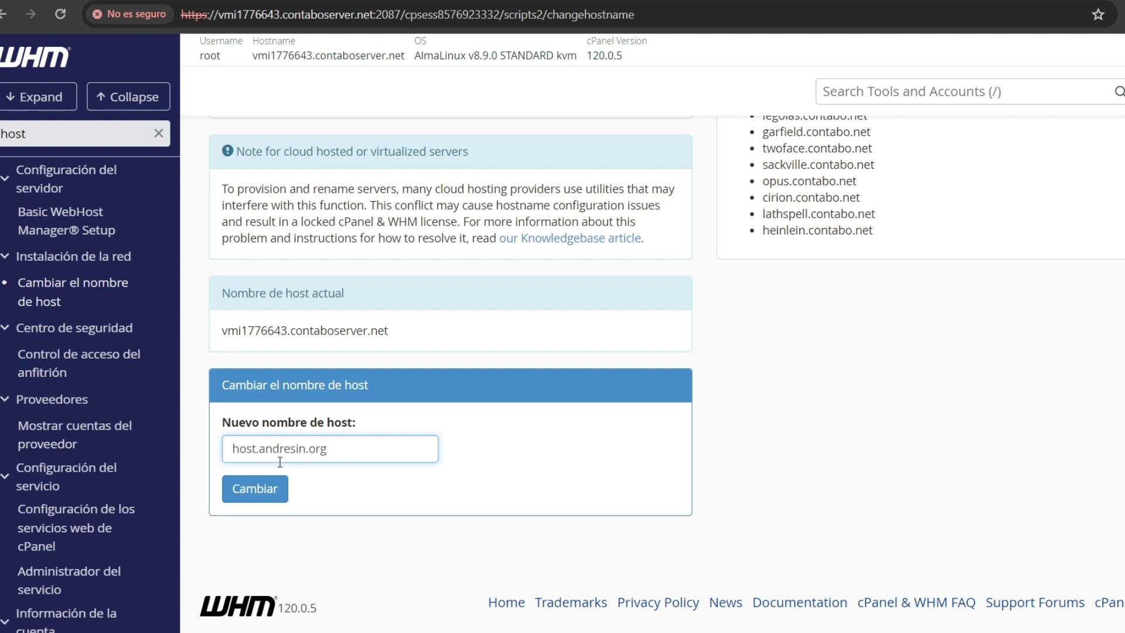
left_click_drag(261, 449, 333, 451)
key("ctrl+c")
left_click(344, 449)
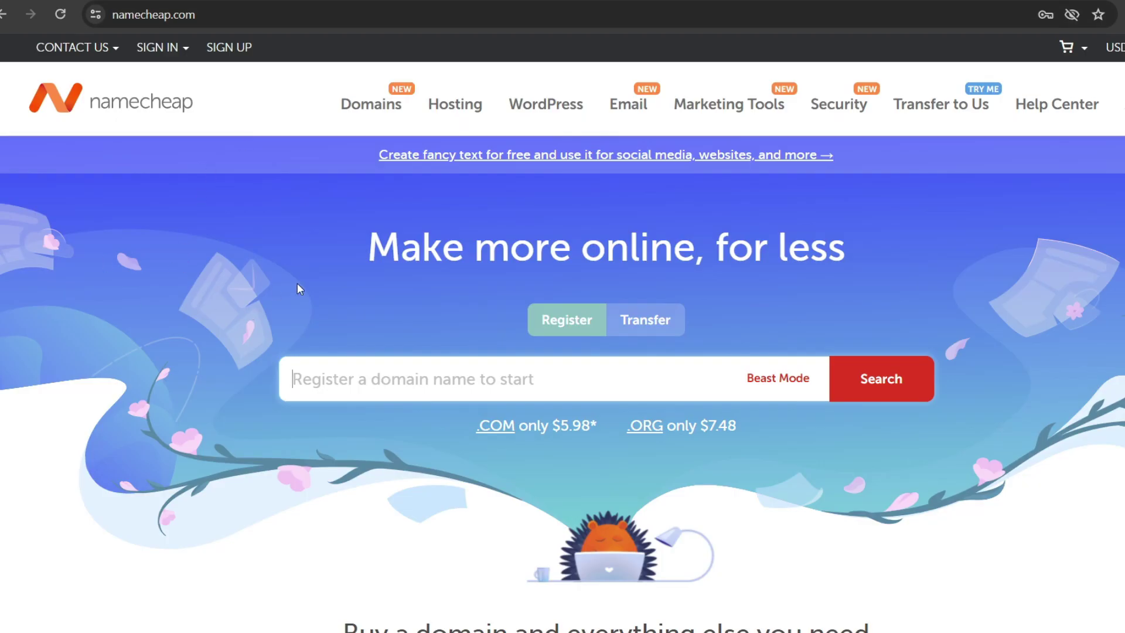
Step: Scroll up and down through the Namecheap homepage to look it over
scroll(321, 299, "down", 15)
scroll(326, 313, "up", 15)
scroll(324, 313, "down", 1)
scroll(324, 313, "up", 1)
scroll(324, 313, "down", 3)
scroll(324, 313, "up", 3)
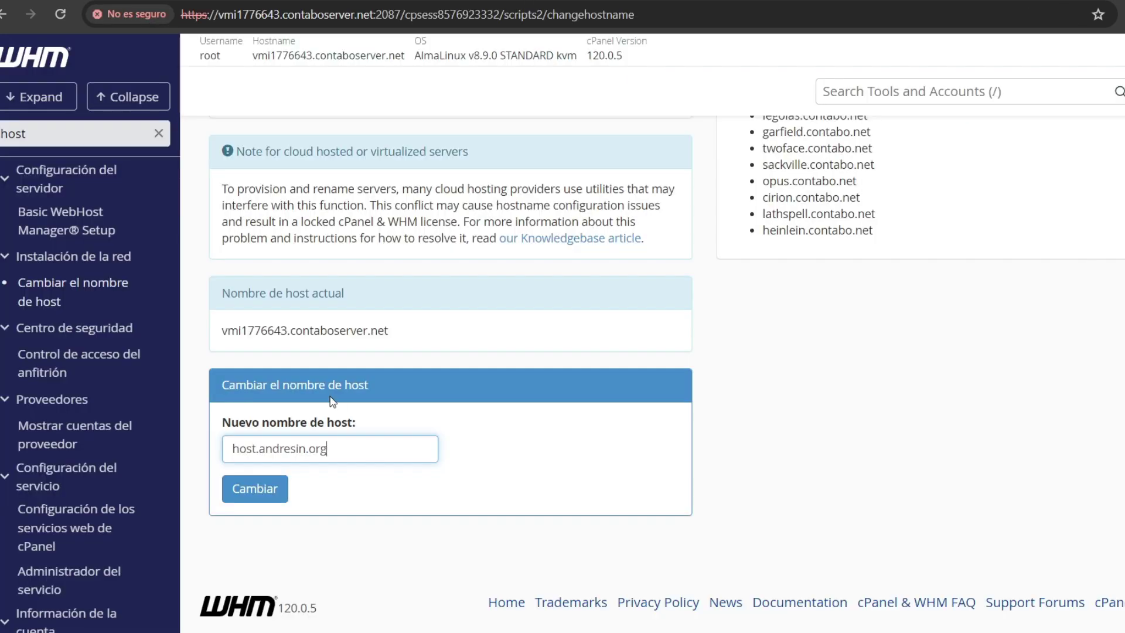
Step: Save host.andresin.org as the server's new hostname in WHM
left_click(262, 497)
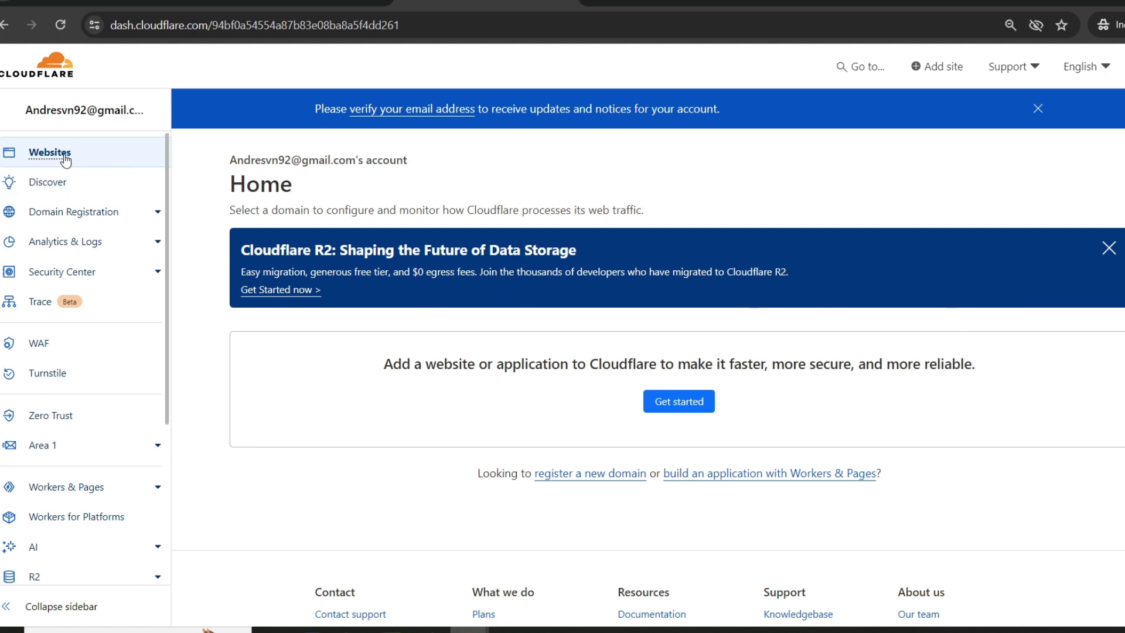
Step: From Websites, start adding a site, paste andresin.org as the domain and continue
left_click(41, 159)
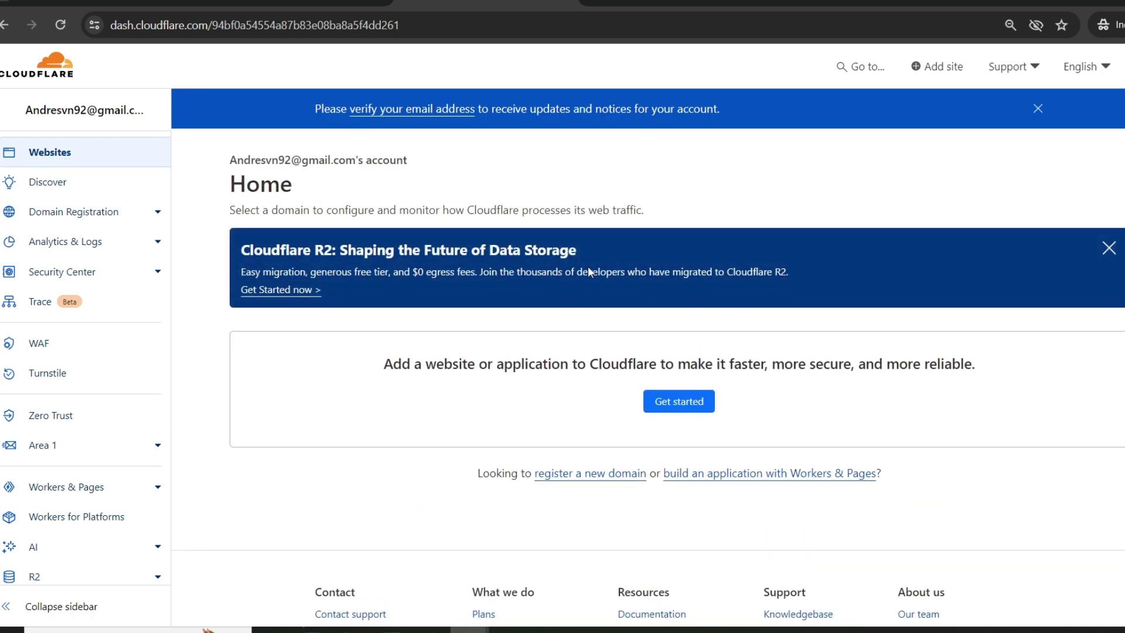
scroll(583, 303, "down", 3)
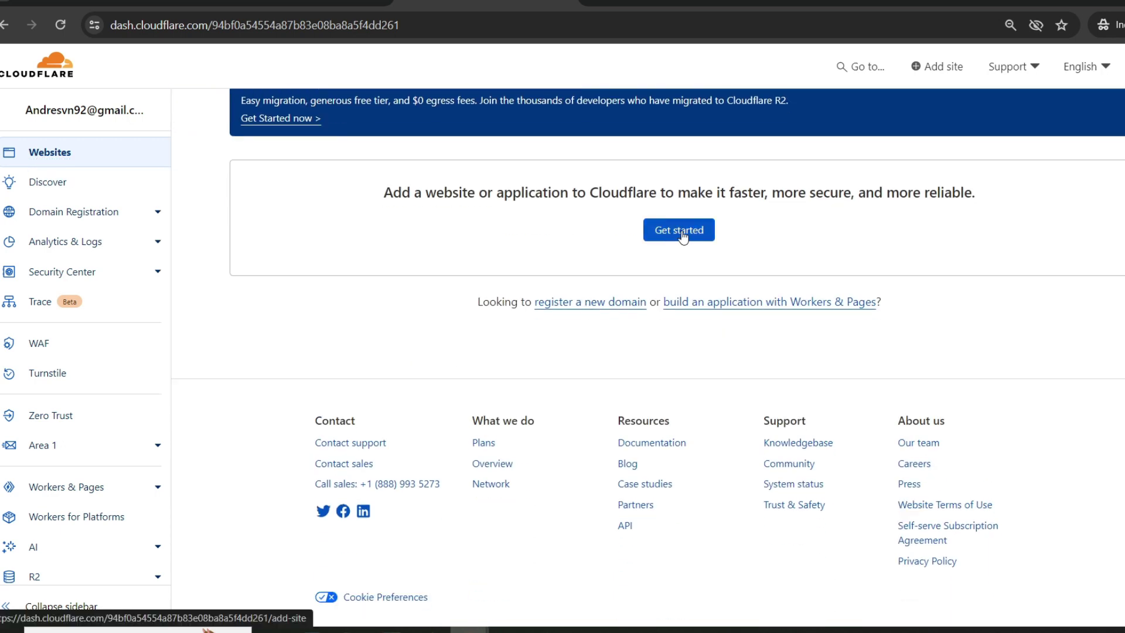
left_click(664, 239)
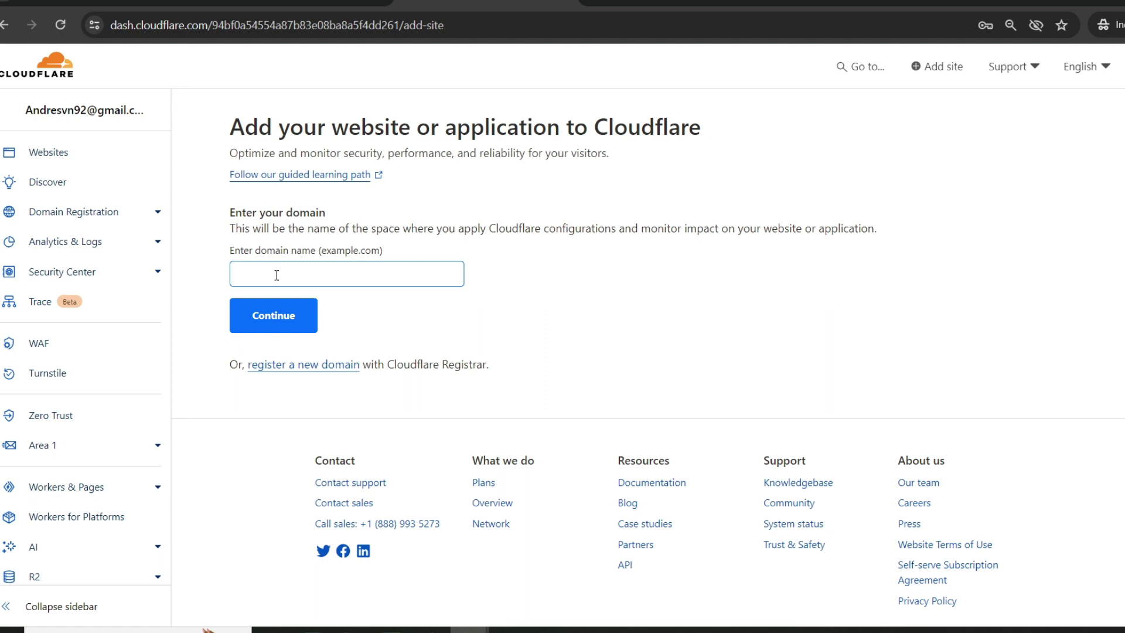
left_click(277, 276)
key("ctrl+v")
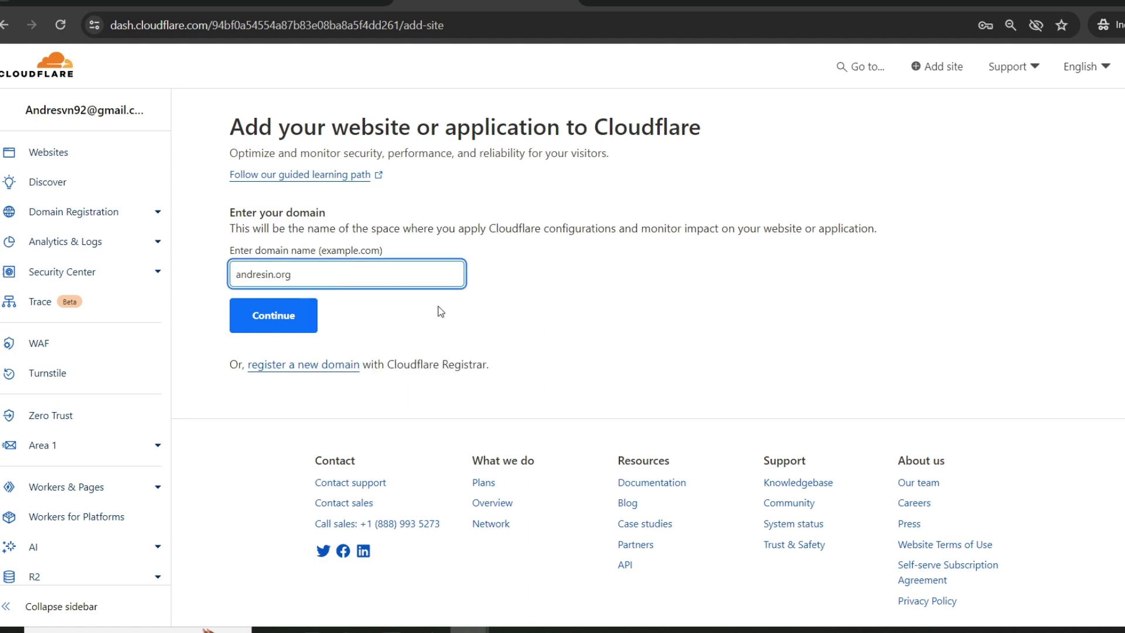
left_click(302, 319)
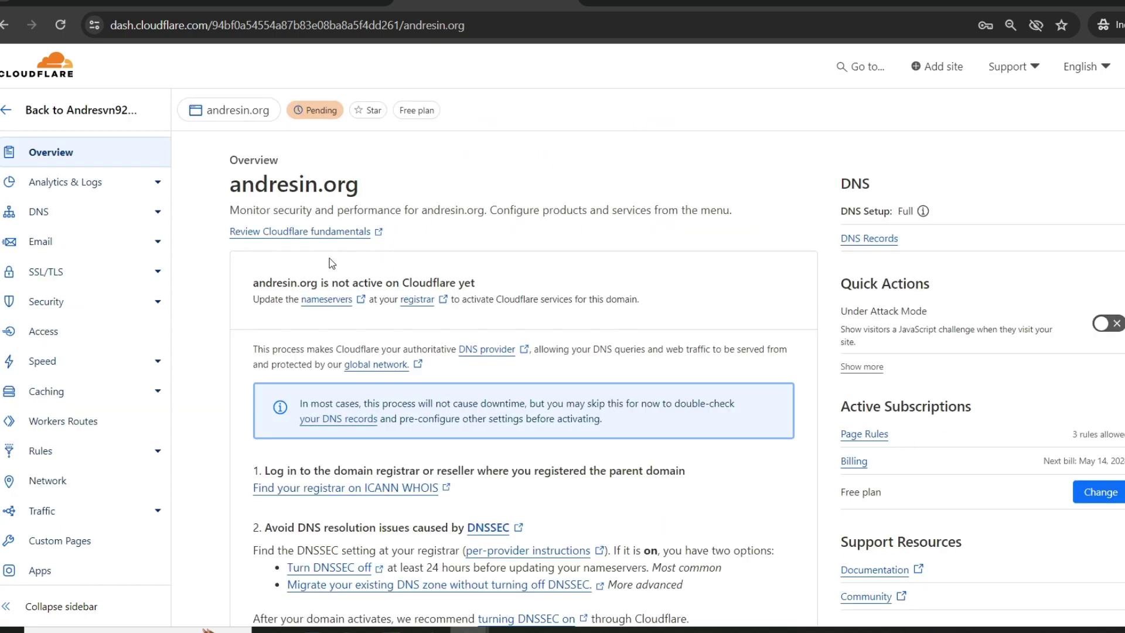
left_click_drag(258, 283, 474, 273)
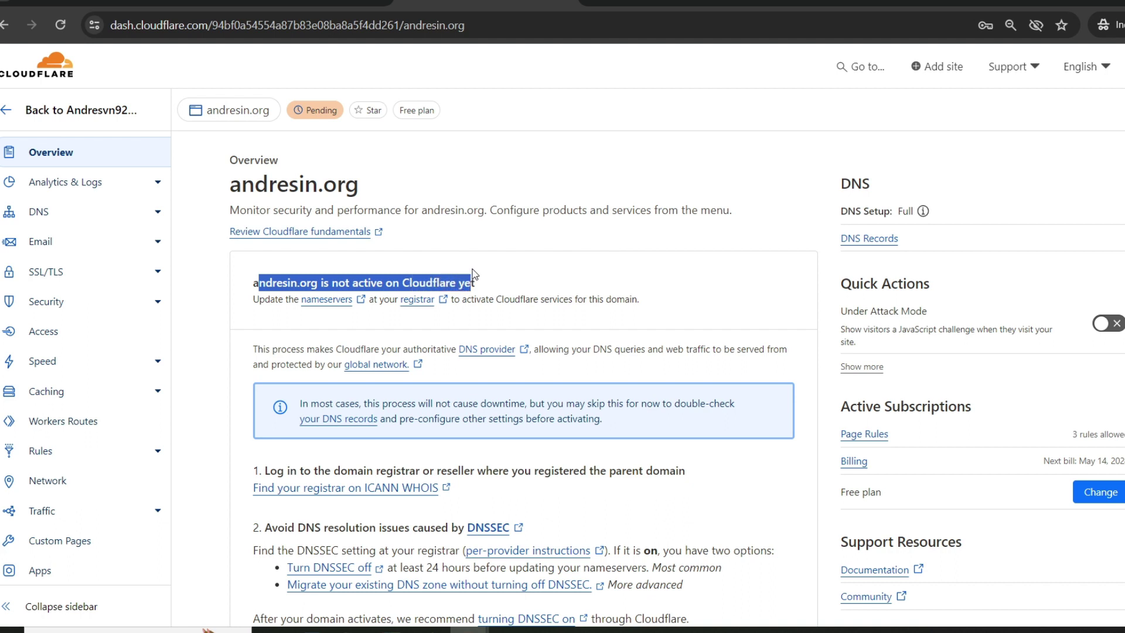
left_click(473, 266)
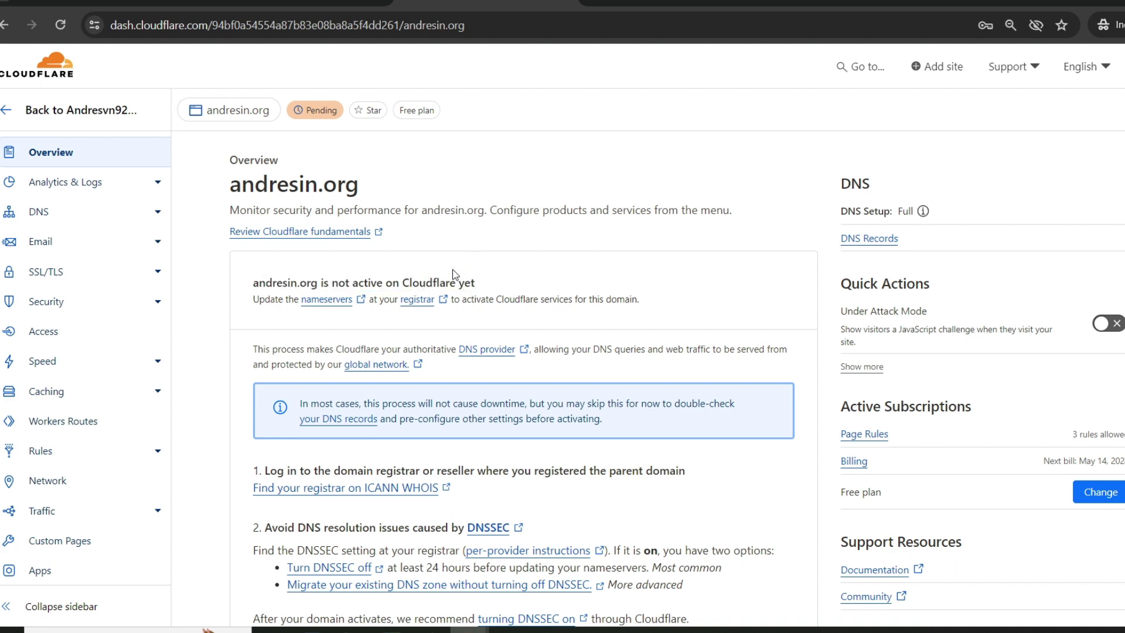
left_click_drag(332, 280, 470, 278)
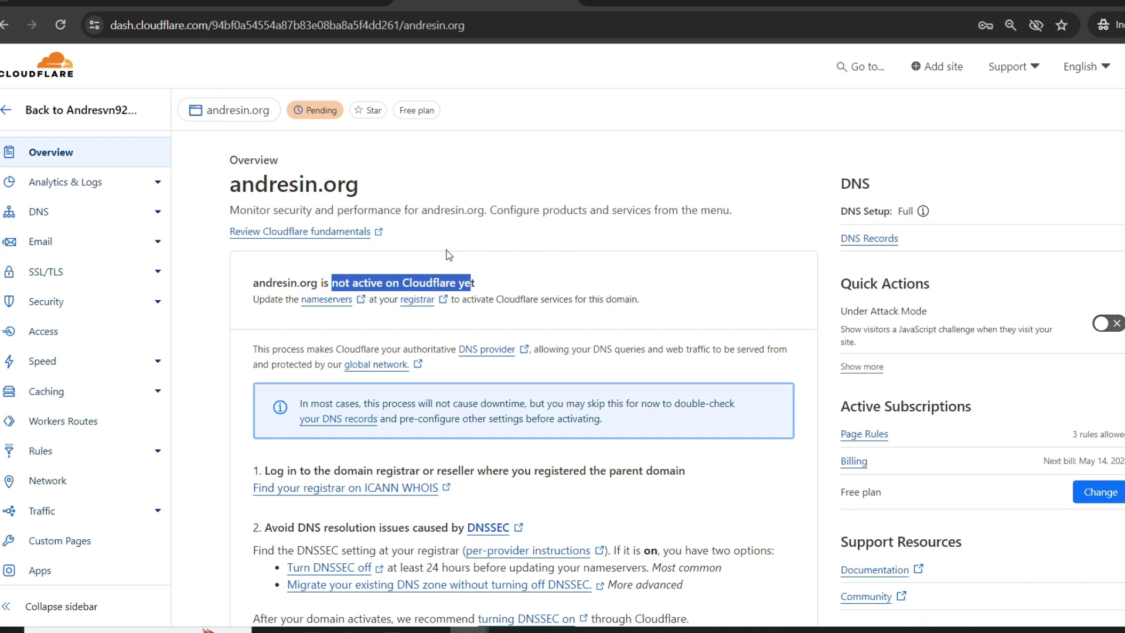
scroll(450, 257, "down", 5)
scroll(450, 258, "down", 3)
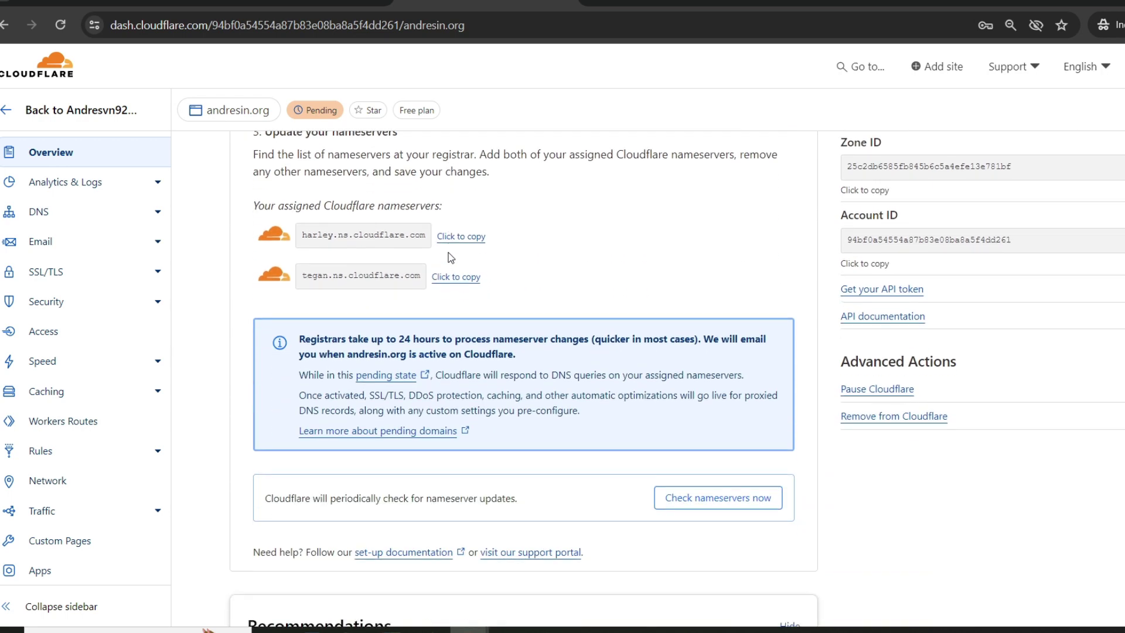
scroll(457, 256, "up", 2)
left_click_drag(265, 240, 408, 244)
left_click(407, 256)
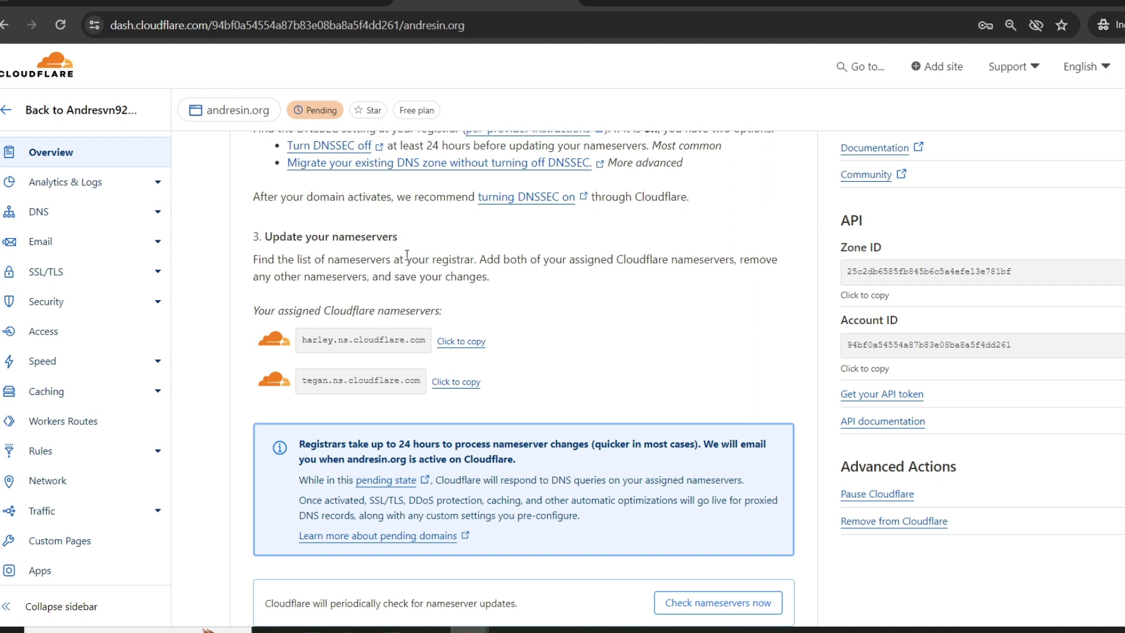
left_click_drag(272, 241, 389, 237)
left_click(350, 266)
scroll(347, 248, "down", 2)
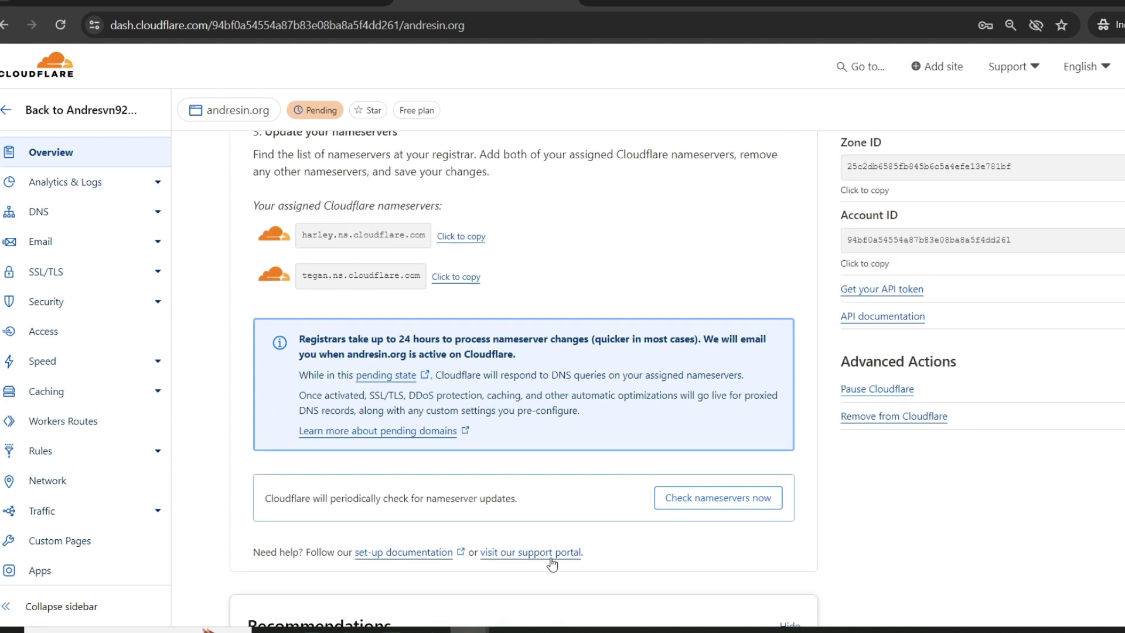
left_click_drag(138, 447, 299, 304)
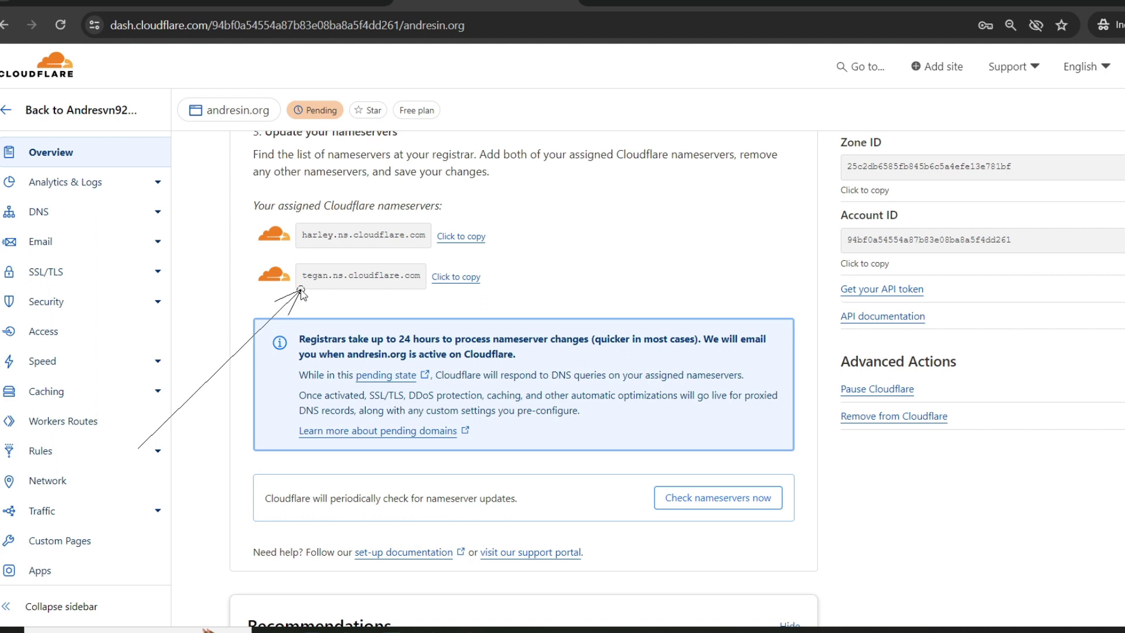
left_click_drag(72, 154, 287, 233)
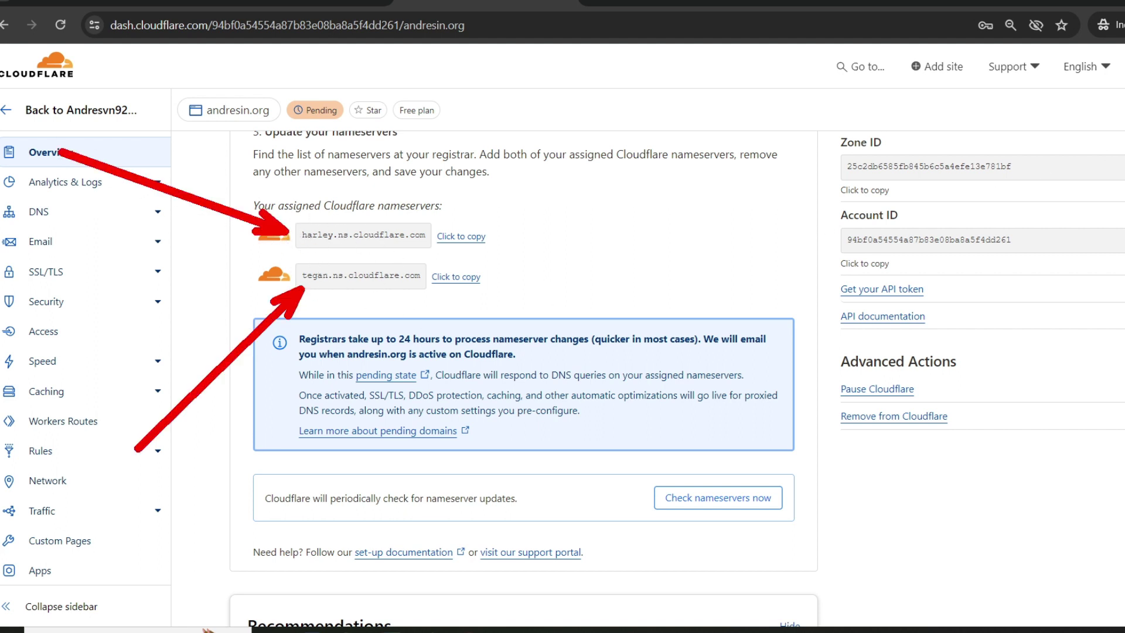
key("Escape")
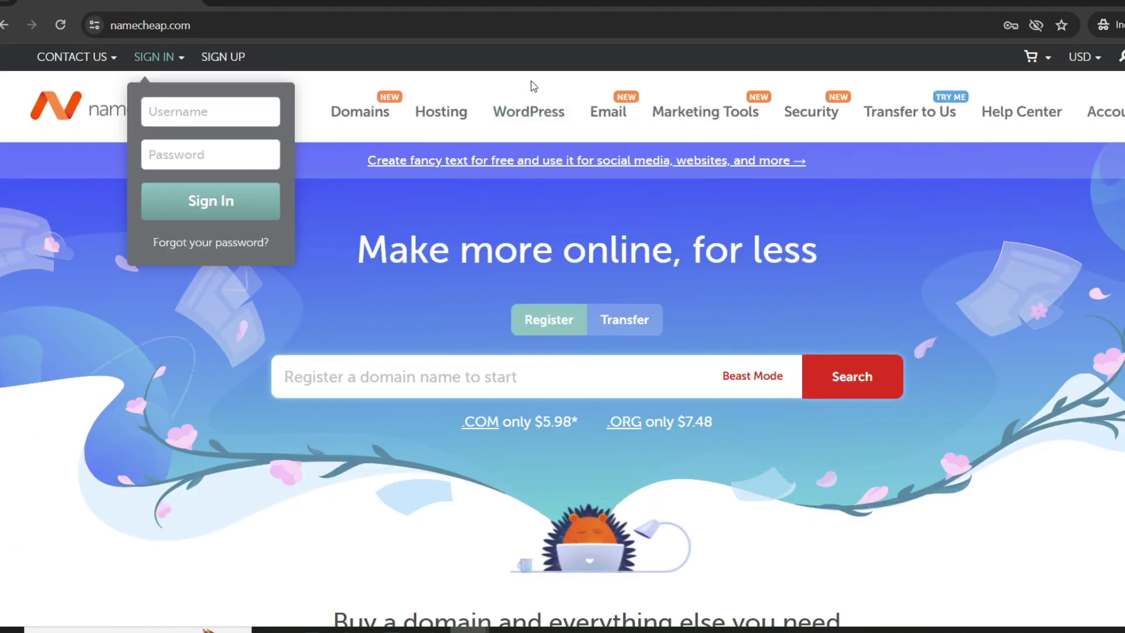
Step: Sign in to the Namecheap account to reach the dashboard showing andresin.org
mouse_move(1105, 112)
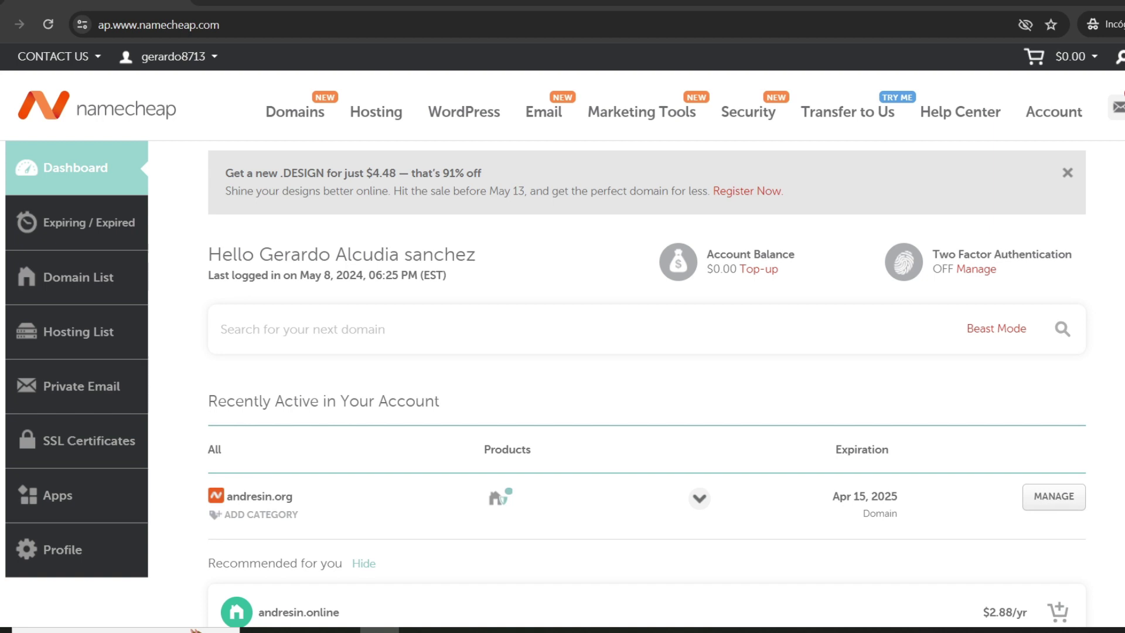
mouse_move(491, 257)
left_mouse_down()
mouse_move(352, 451)
mouse_move(310, 490)
left_mouse_up()
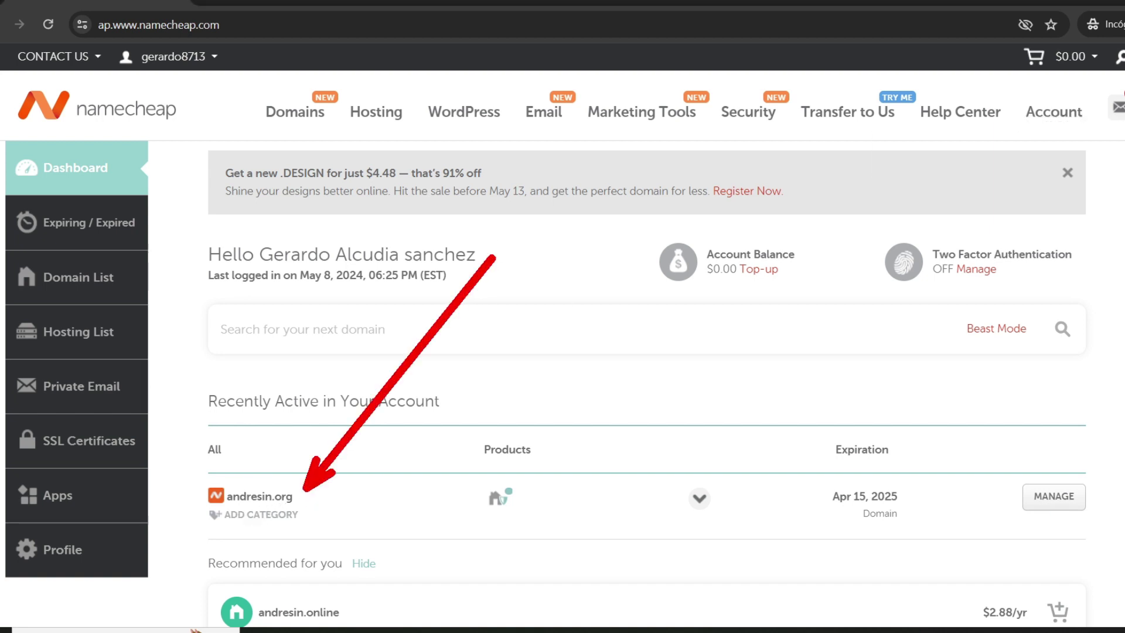
Step: Open andresin.org's management page and switch nameservers to BasicDNS and back to Custom DNS
left_click(1048, 501)
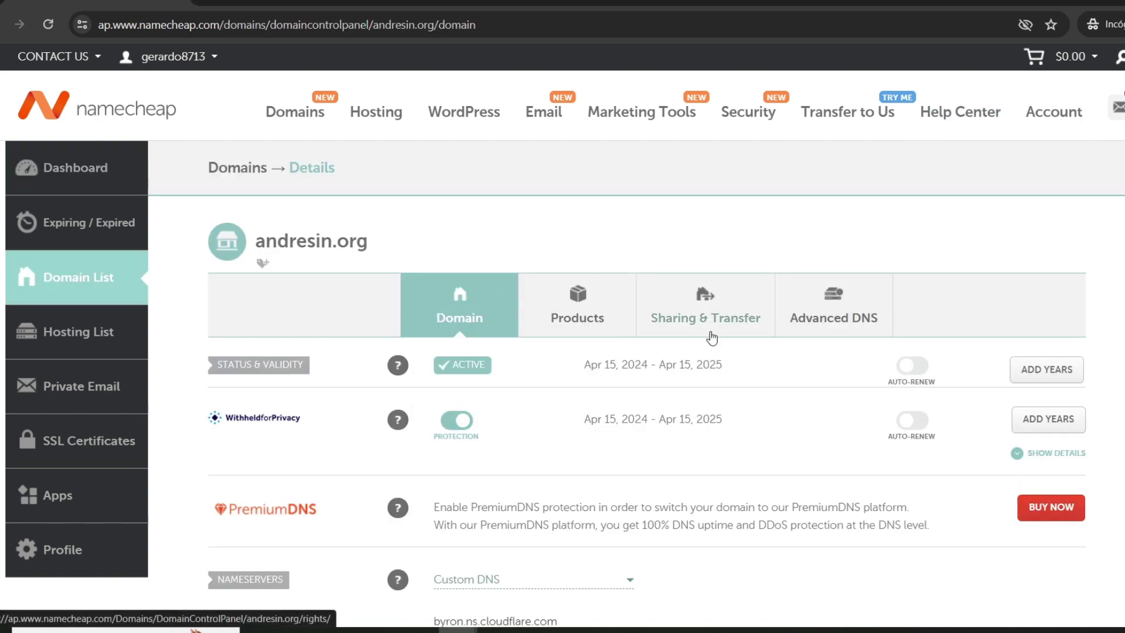
scroll(712, 338, "down", 5)
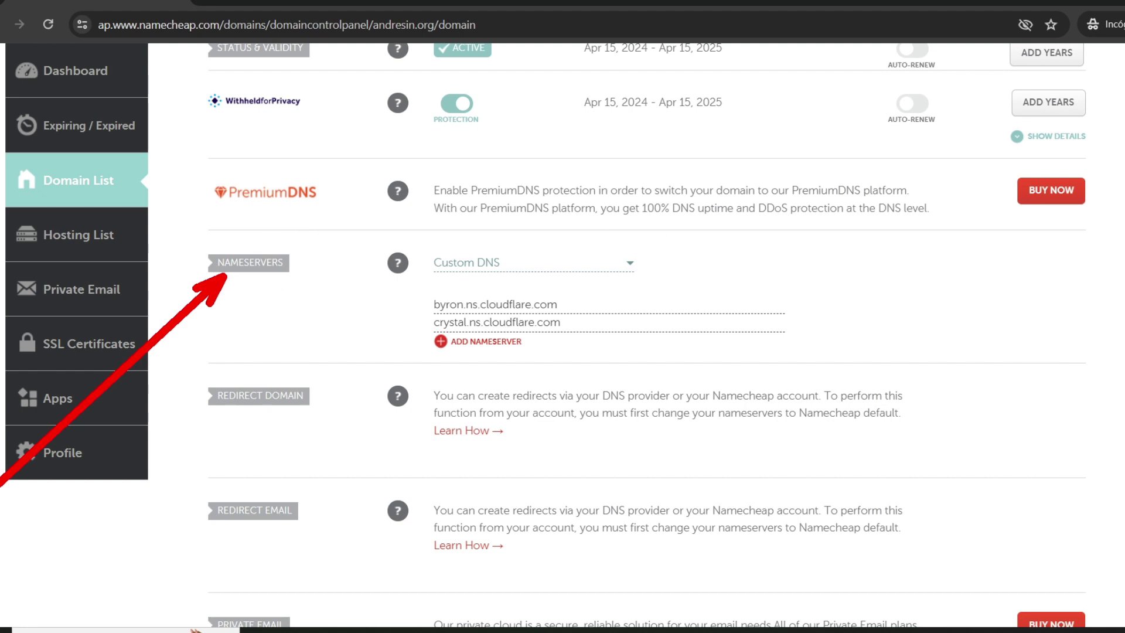
left_click(500, 258)
left_click(497, 289)
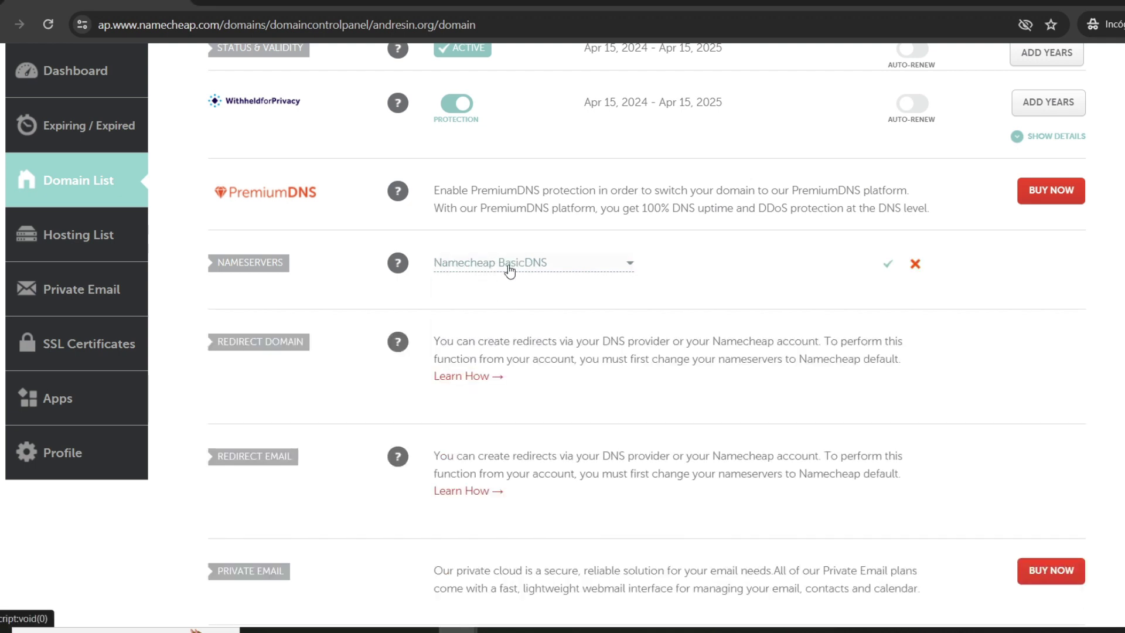
left_click(508, 265)
left_click(479, 346)
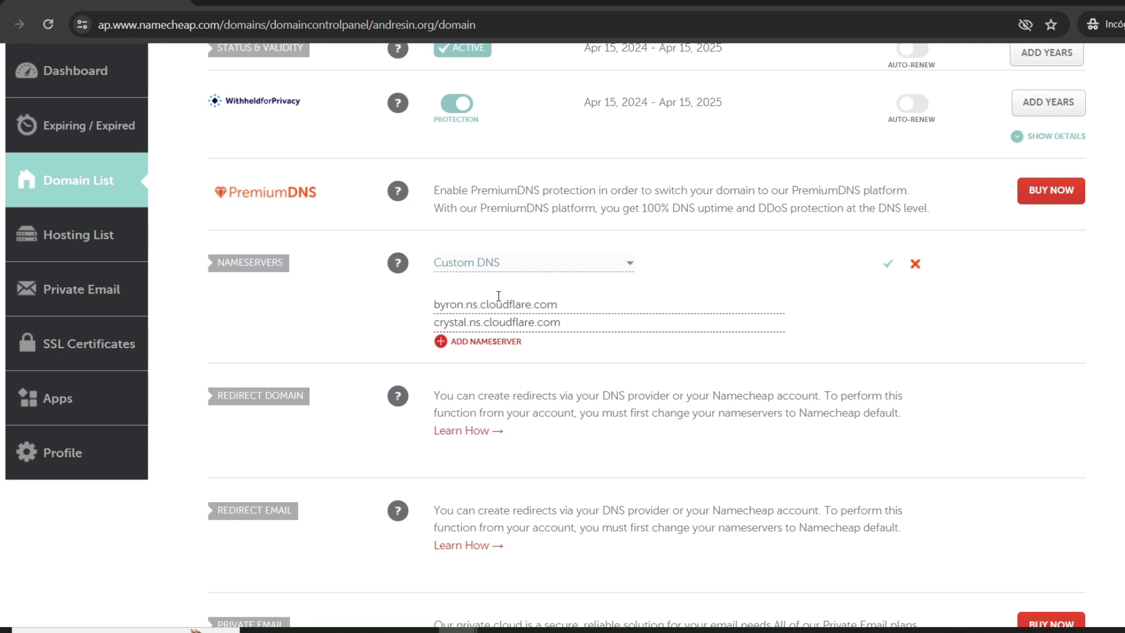
Step: Replace the byron and crystal nameservers with harley.ns.cloudflare.com and tegan.ns.cloudflare.com from Cloudflare
key("ctrl+Tab")
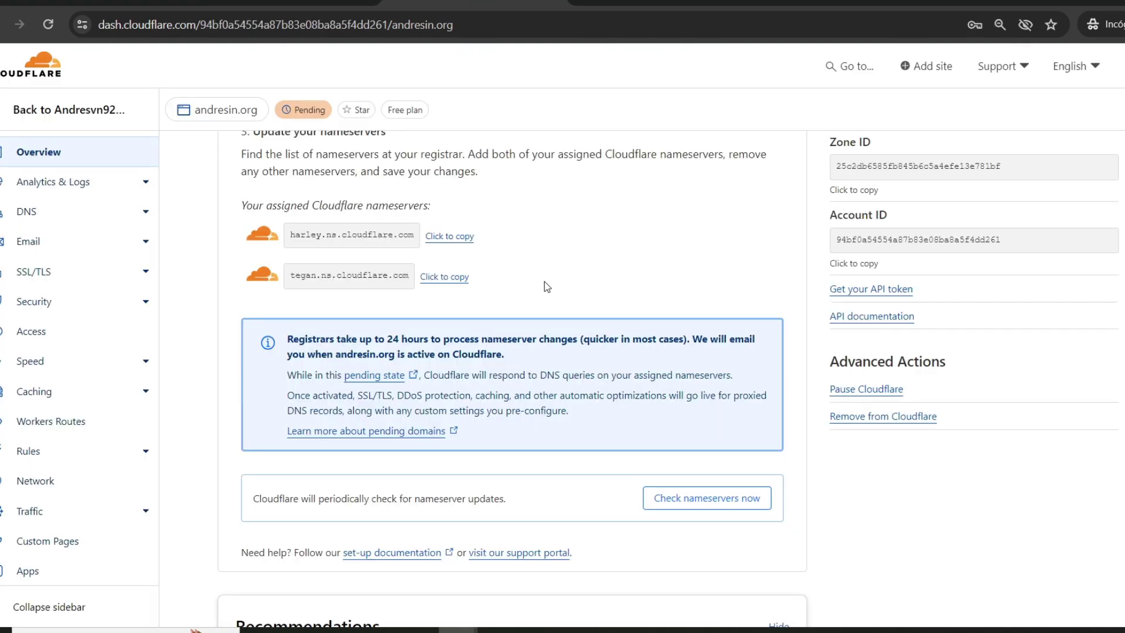
left_click(448, 240)
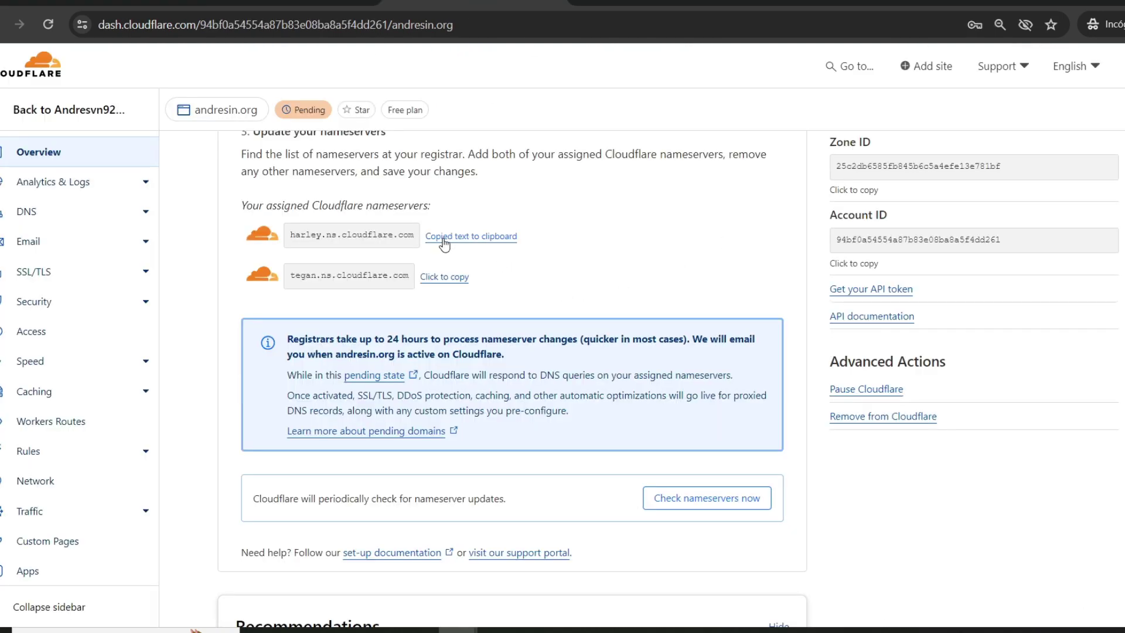
key("ctrl+shift+Tab")
left_click_drag(574, 305, 364, 303)
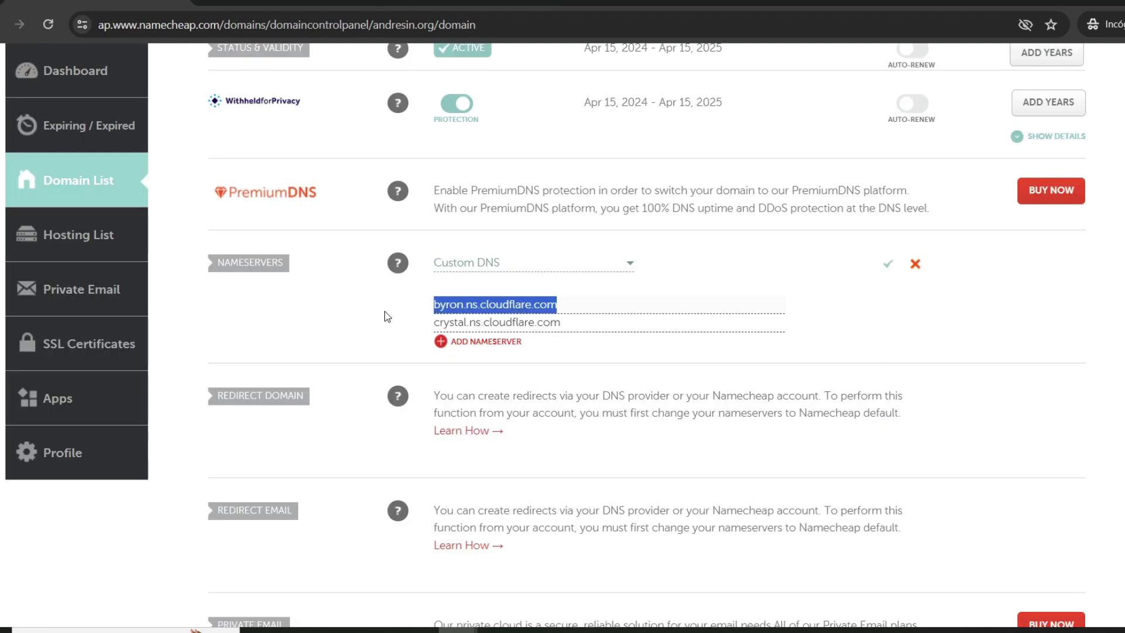
key("ctrl+v")
key("ctrl+Tab")
left_click(441, 279)
key("ctrl+shift+Tab")
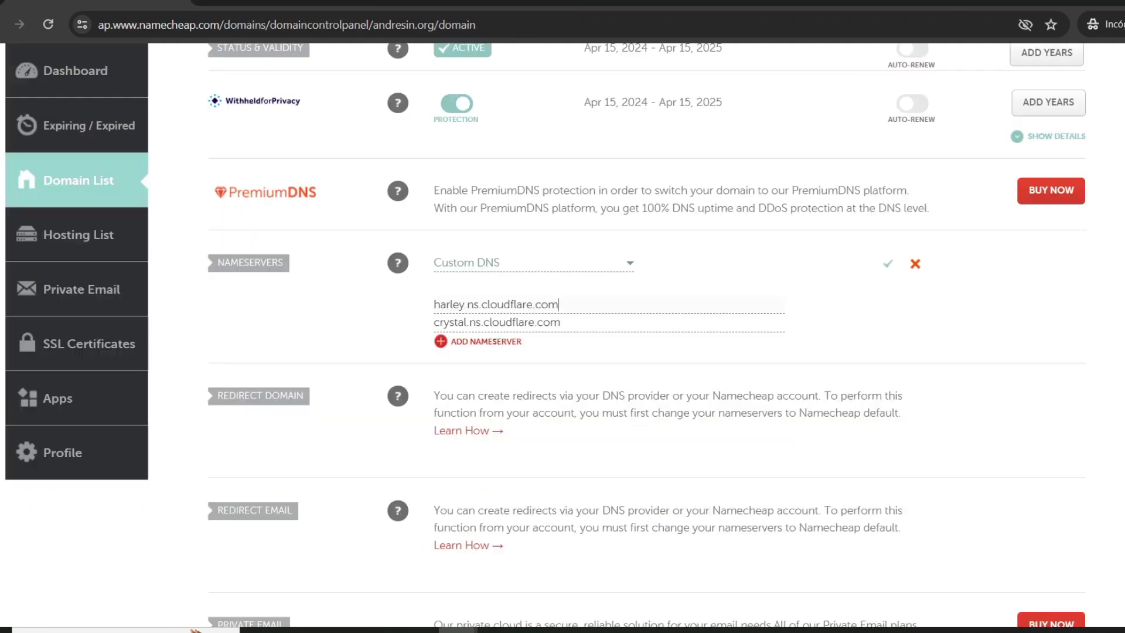
left_click(576, 326)
left_click_drag(562, 326, 276, 327)
key("ctrl+v")
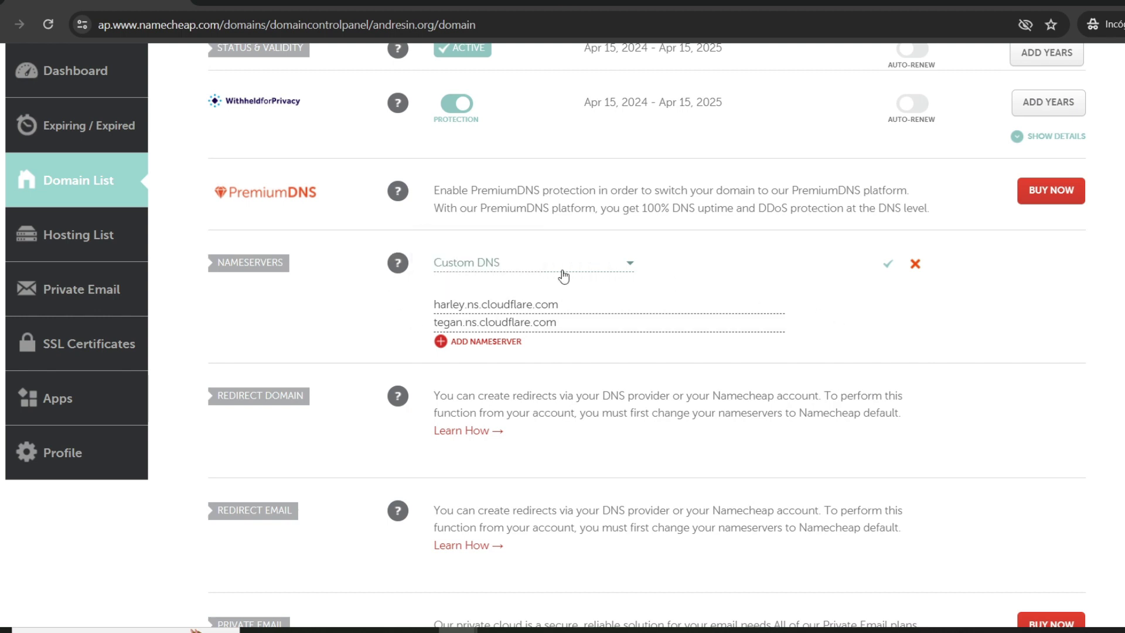
Step: Save the new Custom DNS nameservers for andresin.org in Namecheap
left_click(450, 5)
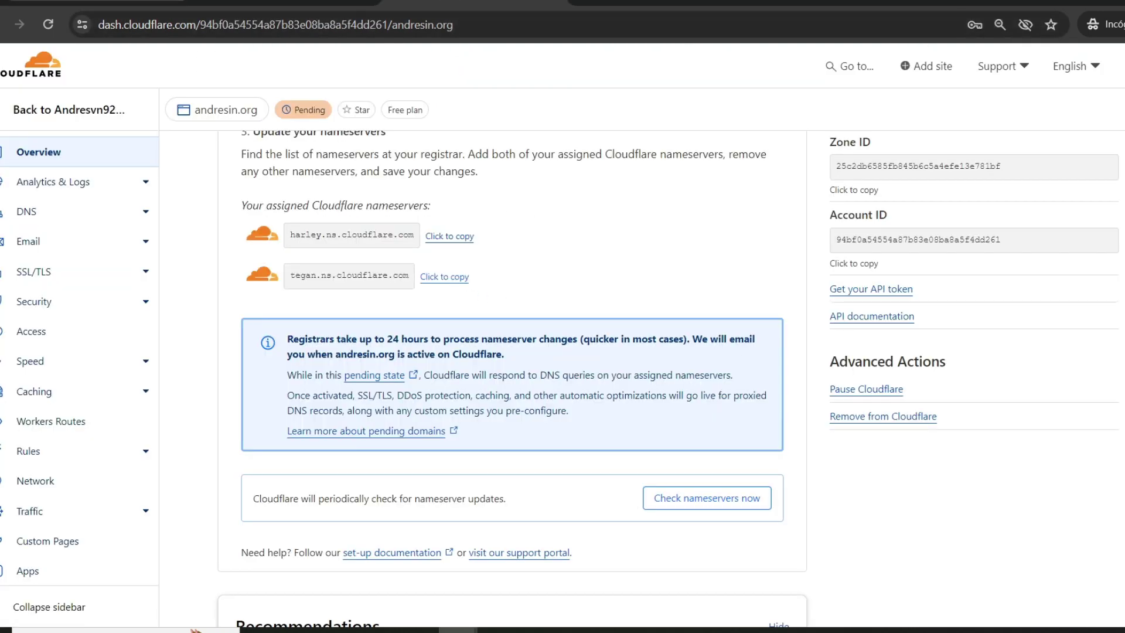
left_click(100, 3)
scroll(1054, 323, "down", 6)
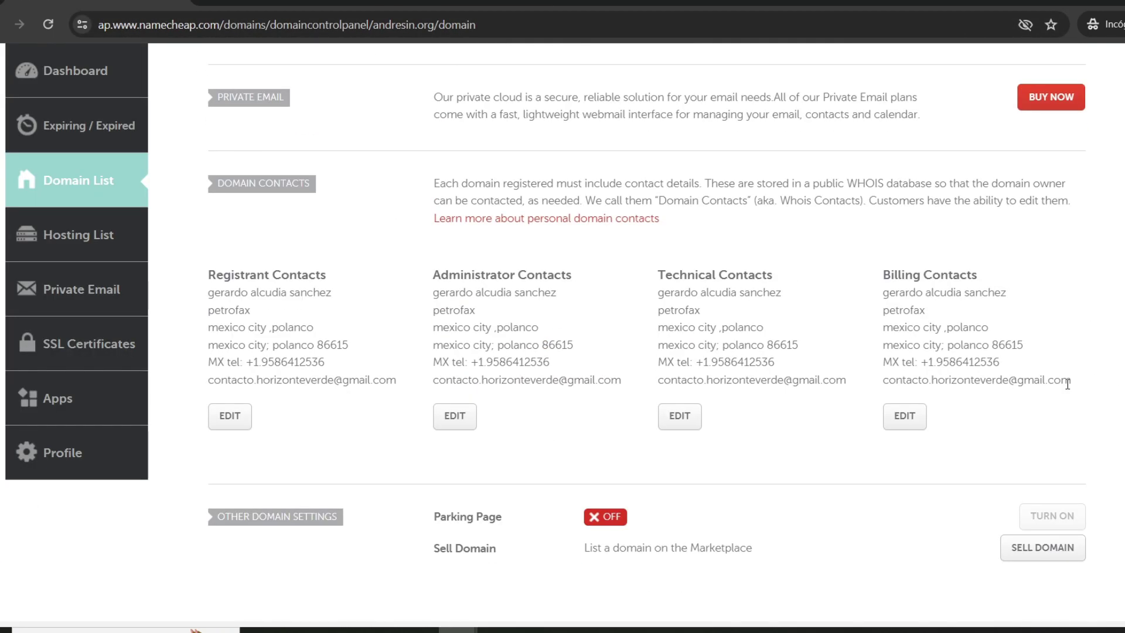
scroll(1081, 380, "up", 6)
left_click(886, 264)
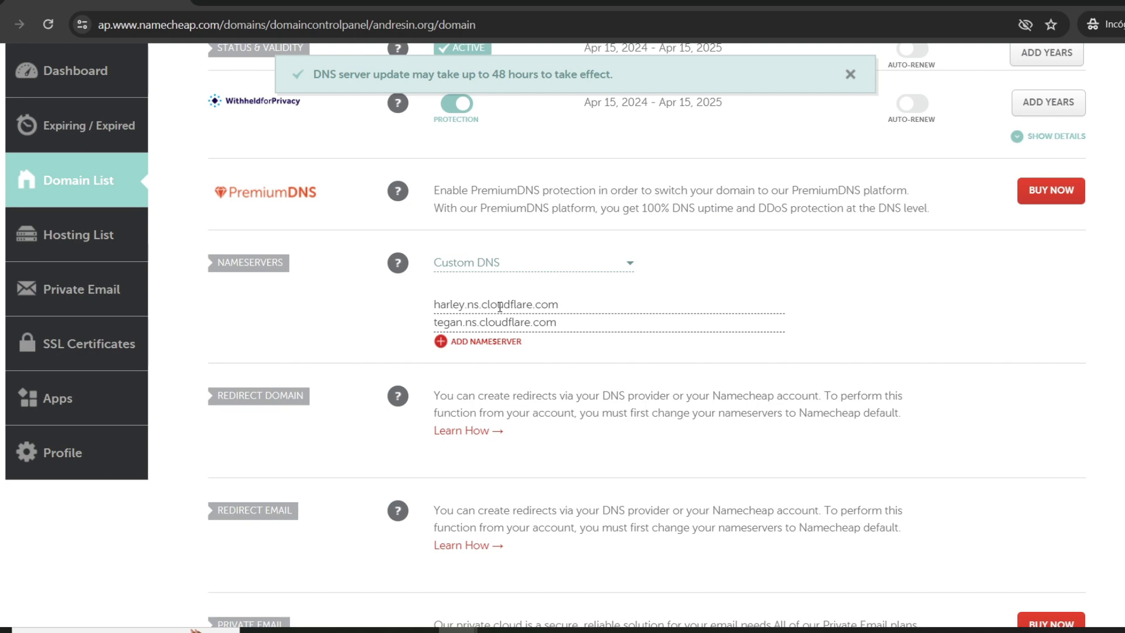
left_click(449, 5)
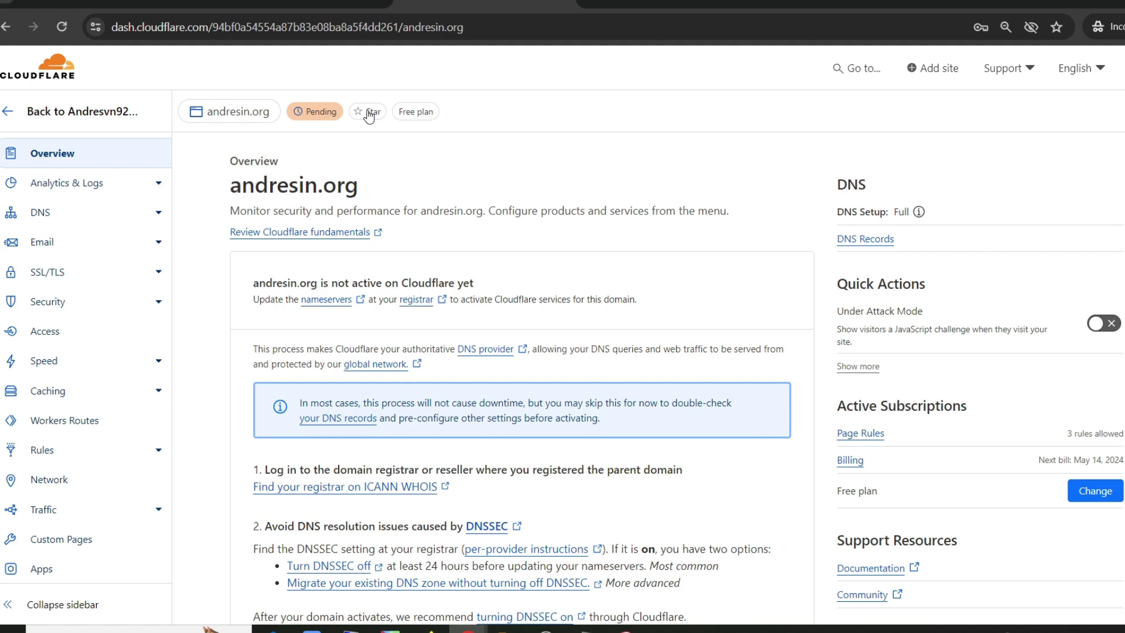
Step: In DNS Records, create record 'host' with IPv4 95.111.237.108, proxy off, and save
left_click(32, 216)
scroll(567, 182, "down", 2)
scroll(568, 183, "down", 3)
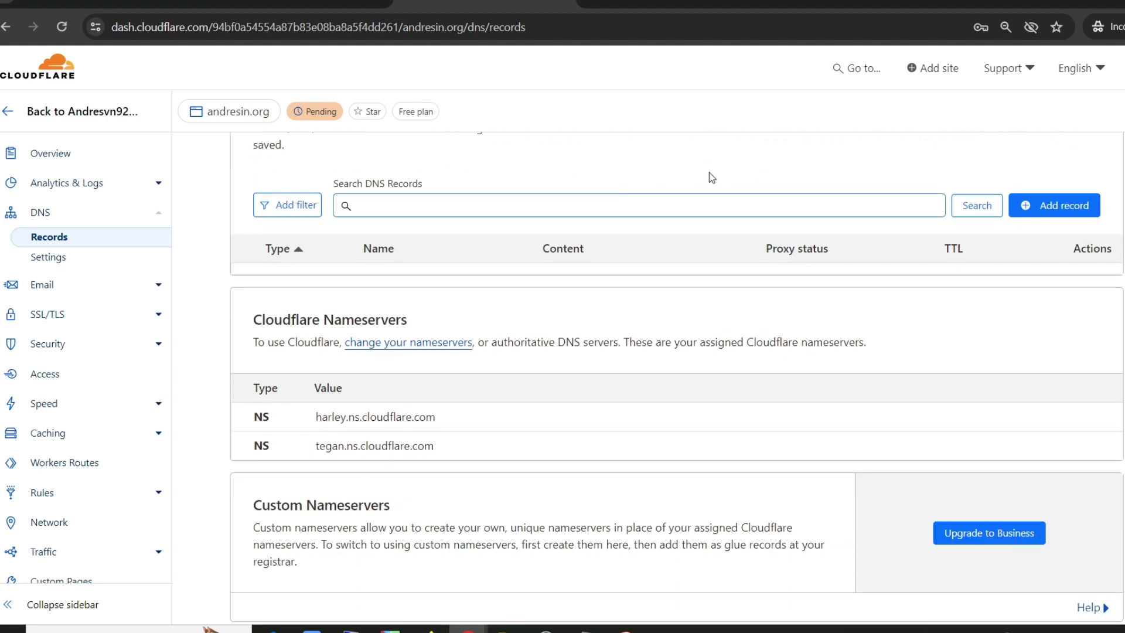
left_click(1053, 208)
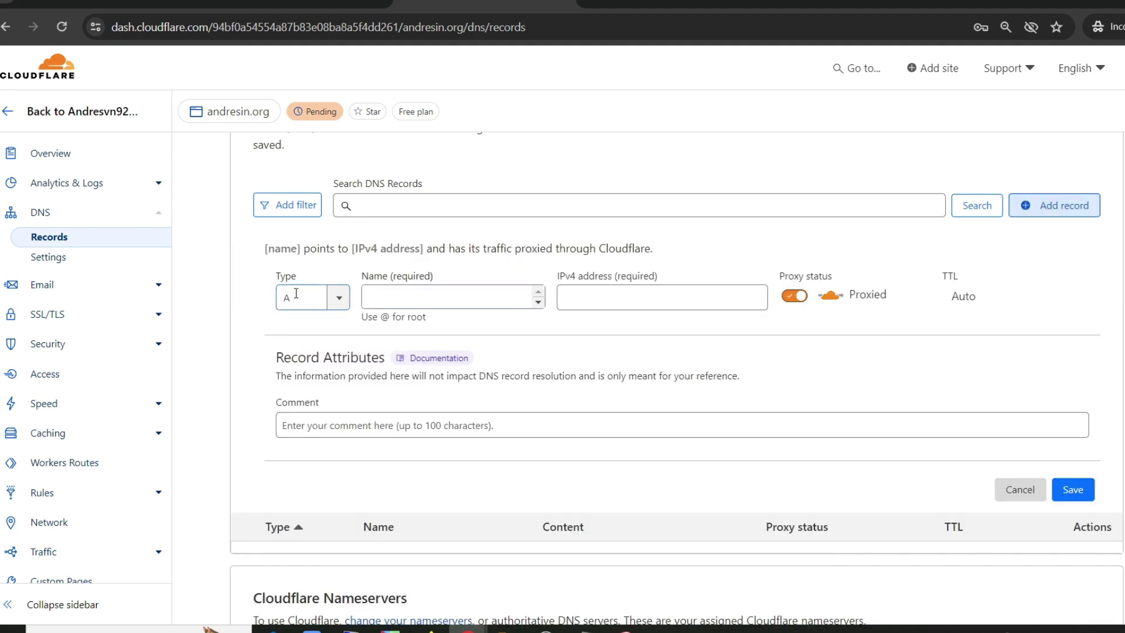
left_click(409, 294)
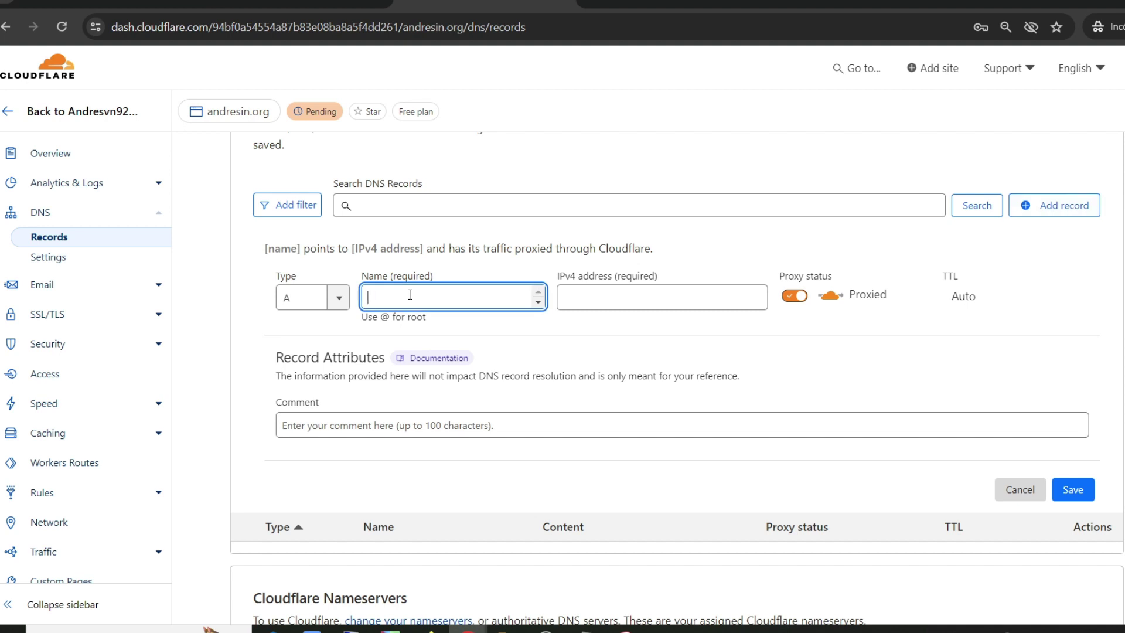
type("host")
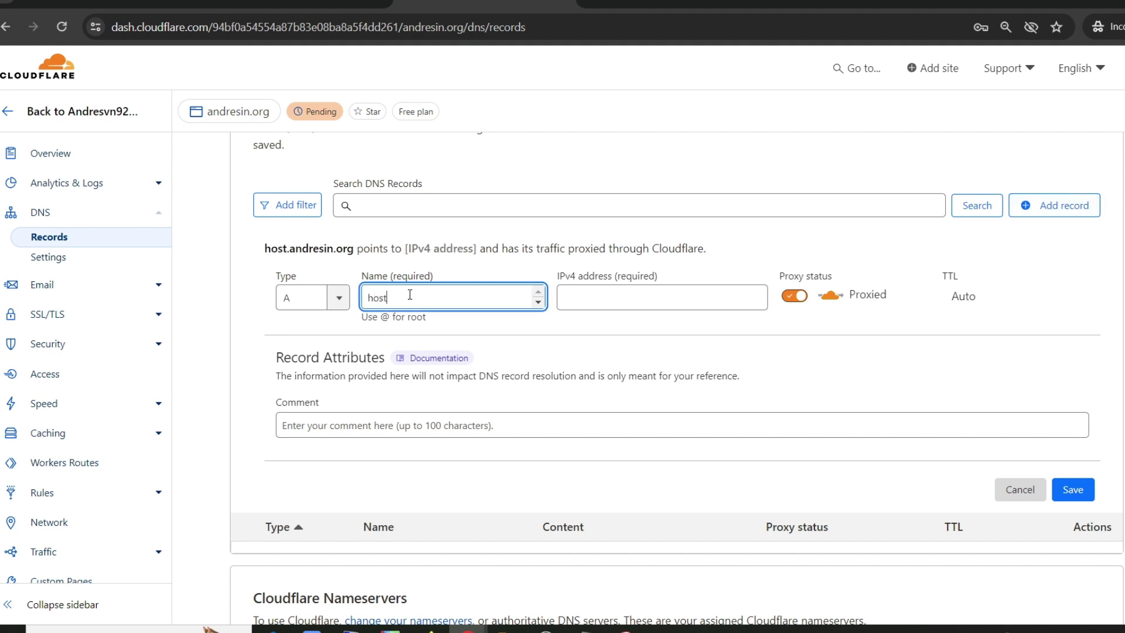
left_click(592, 288)
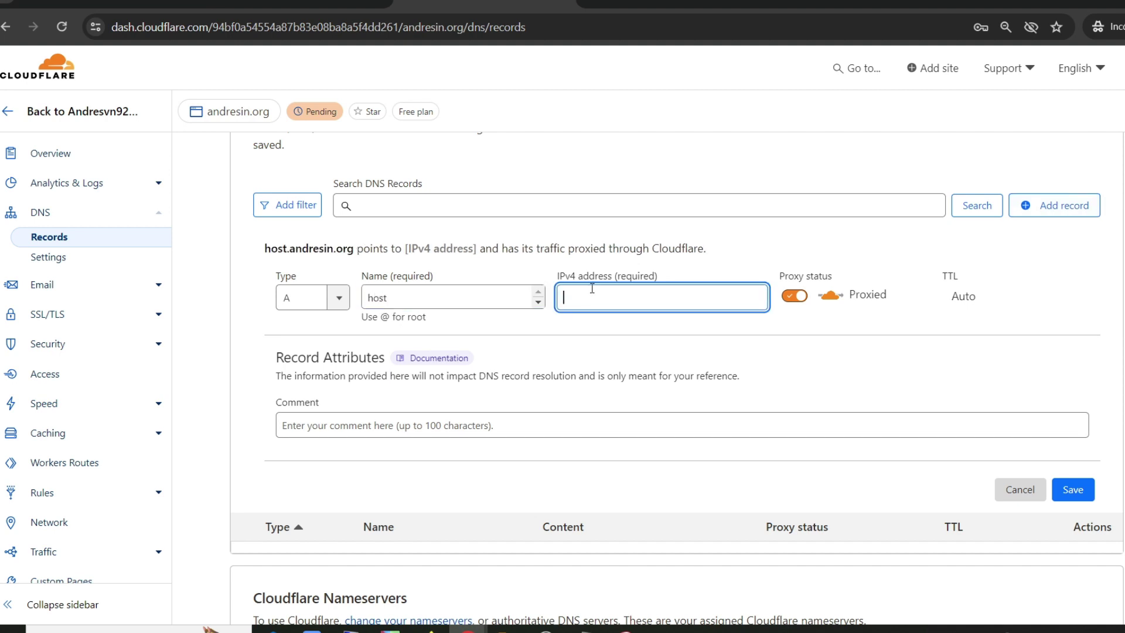
key("ctrl+v")
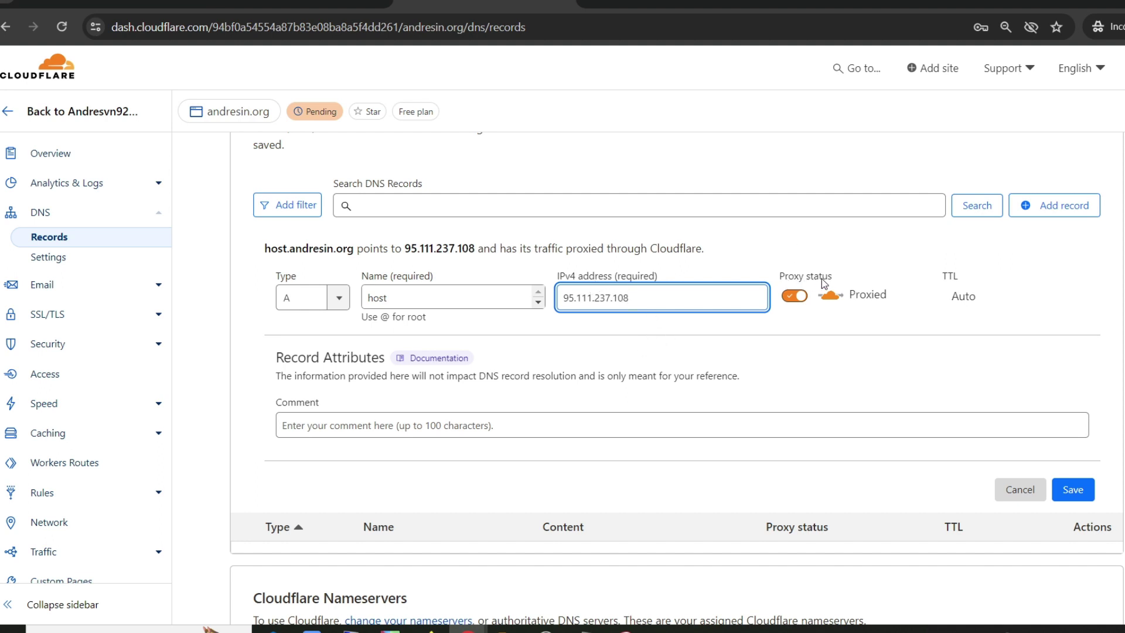
left_click(798, 299)
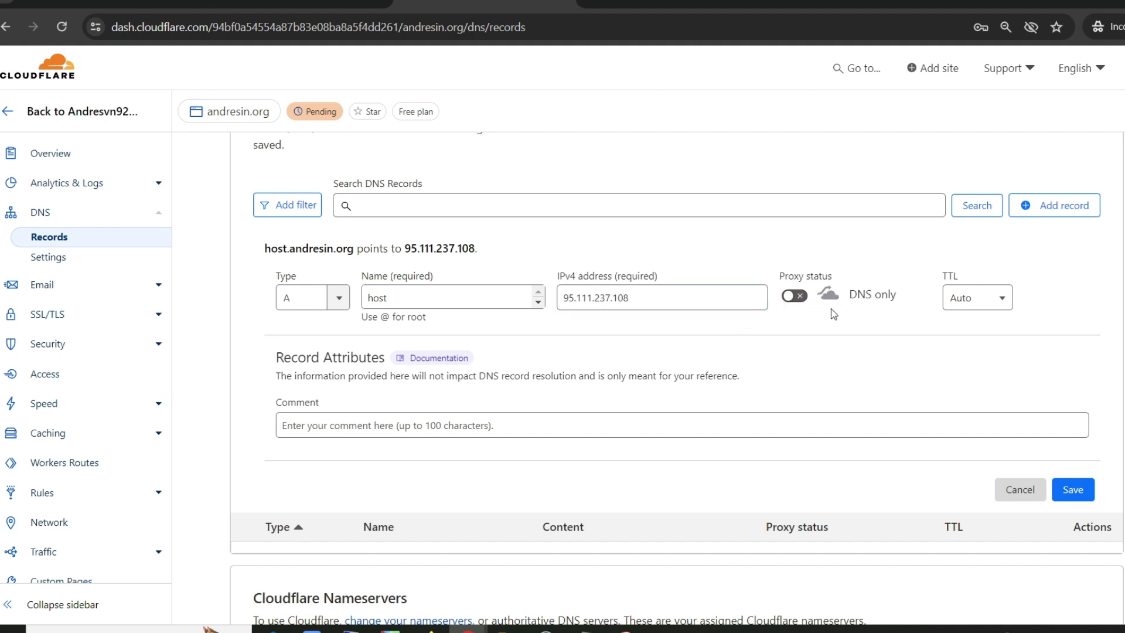
left_click(1072, 490)
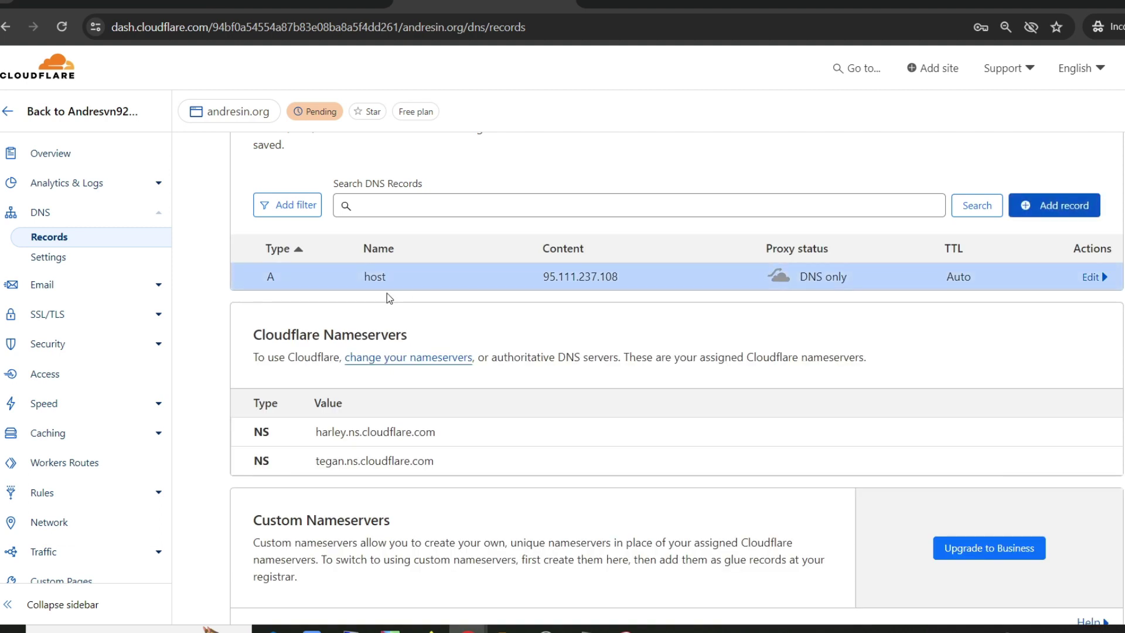
Step: Check the saved record's name host and IP 95.111.237.108
left_click_drag(364, 276, 388, 279)
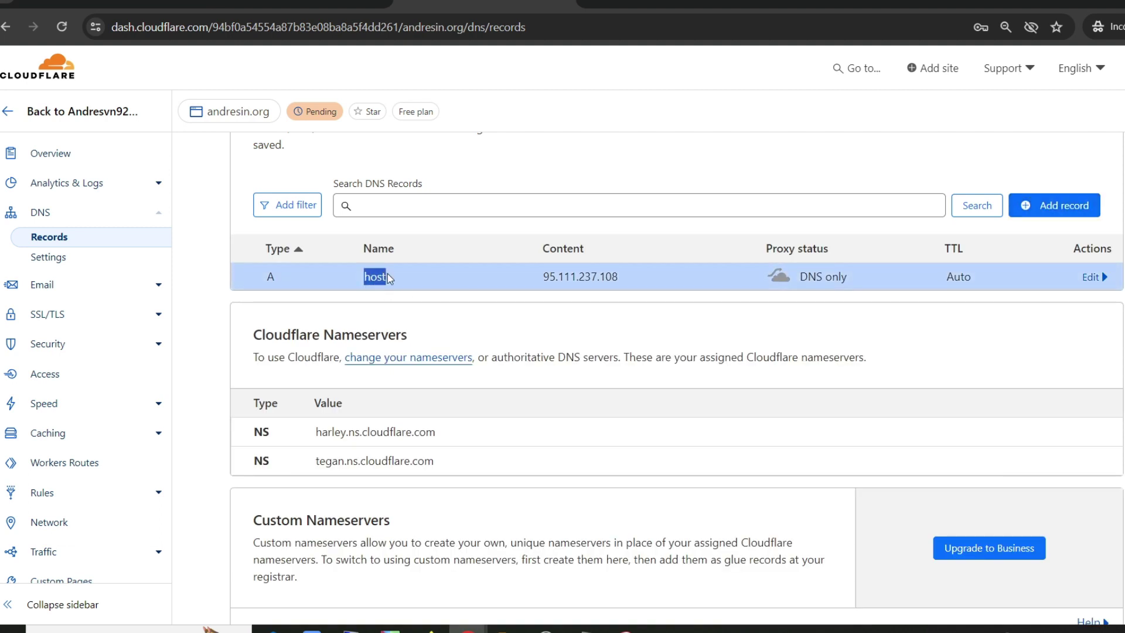
left_click_drag(544, 276, 624, 288)
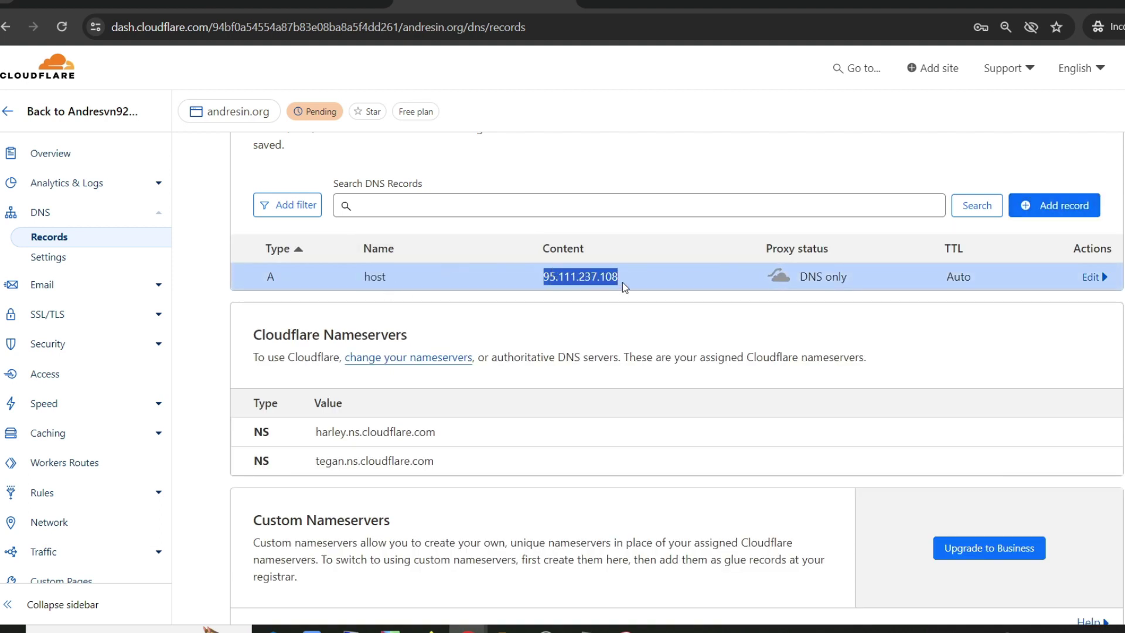
left_click(593, 307)
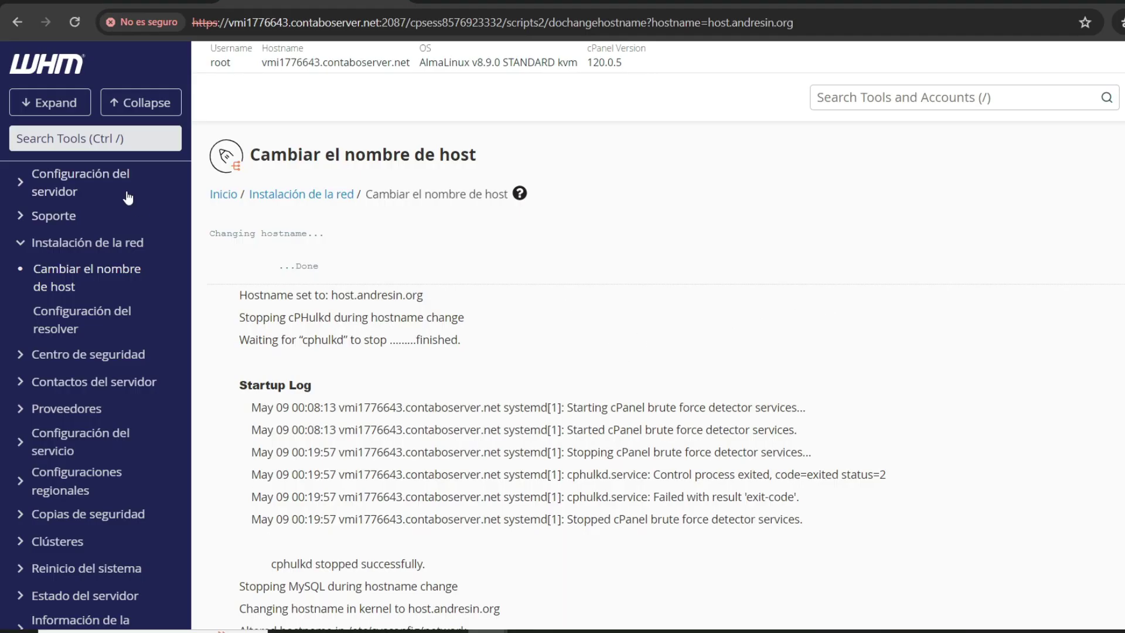
Step: Find and open the WHM Terminal via a 'terminal' search, past the certificate warning
left_click(92, 141)
type("terminal")
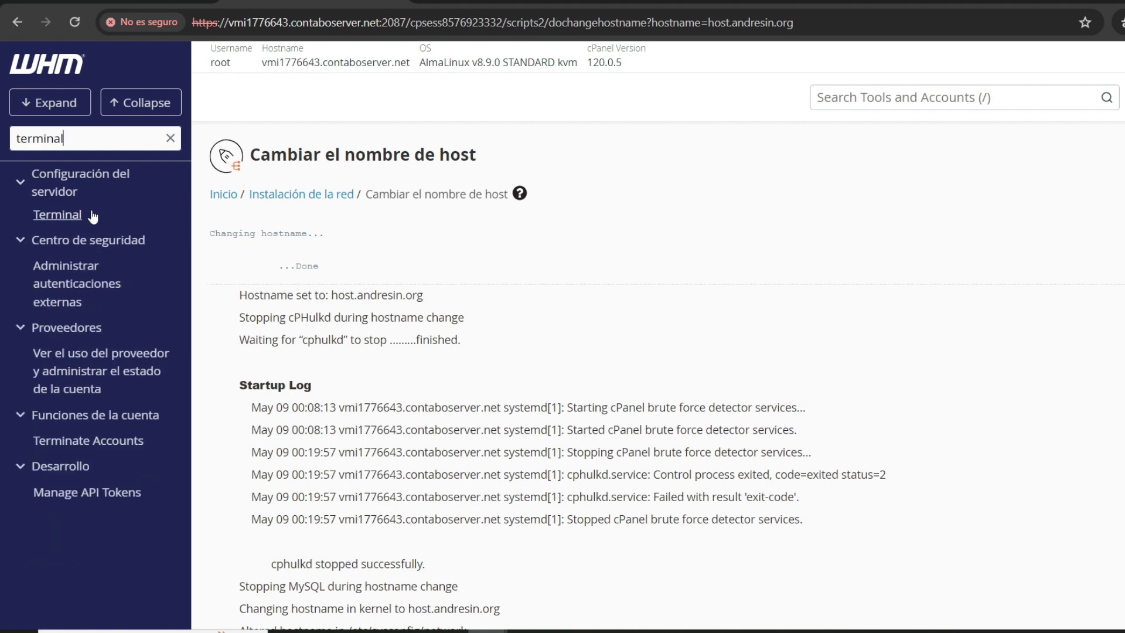
left_click(80, 219)
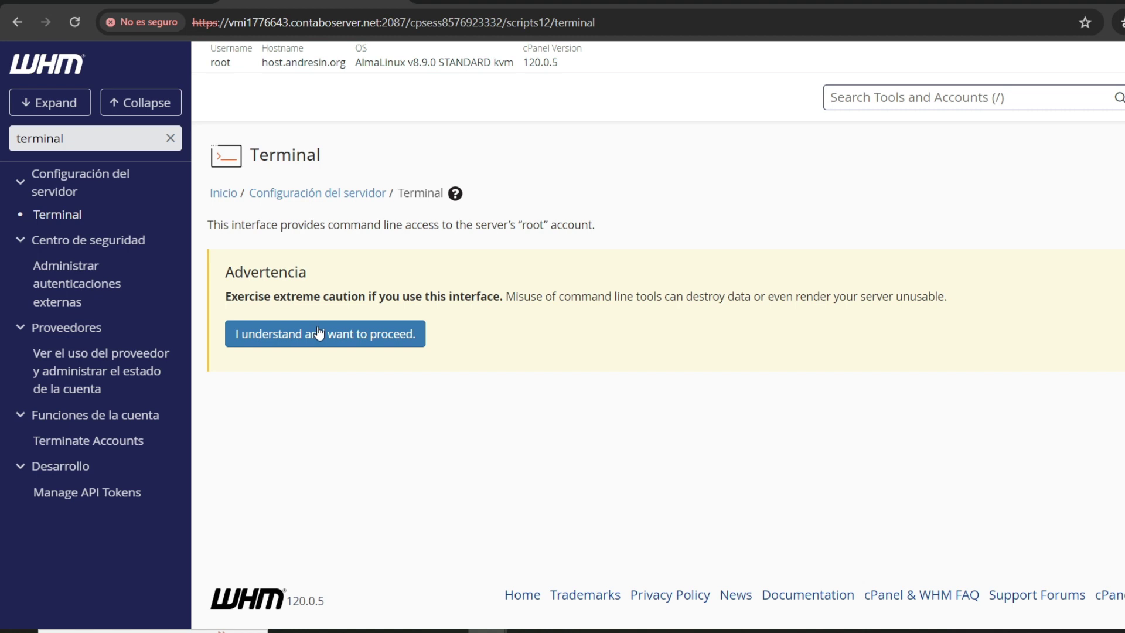
left_click(306, 341)
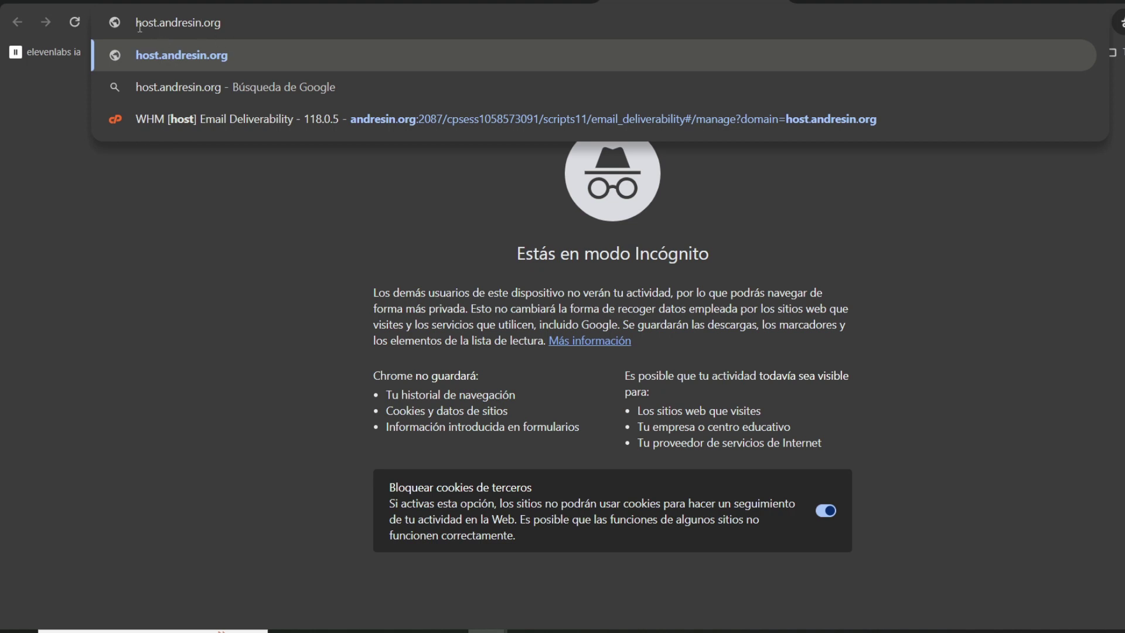
Step: Load host.andresin.org to confirm it shows the server's default page
left_click(199, 27)
key("Return")
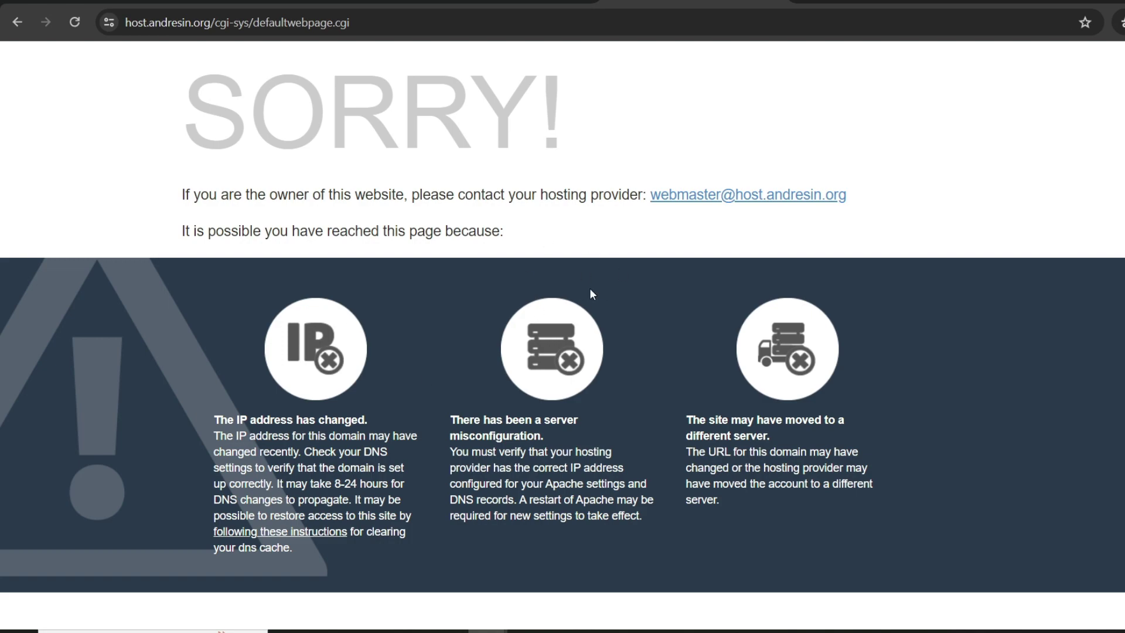
key("ctrl+Tab")
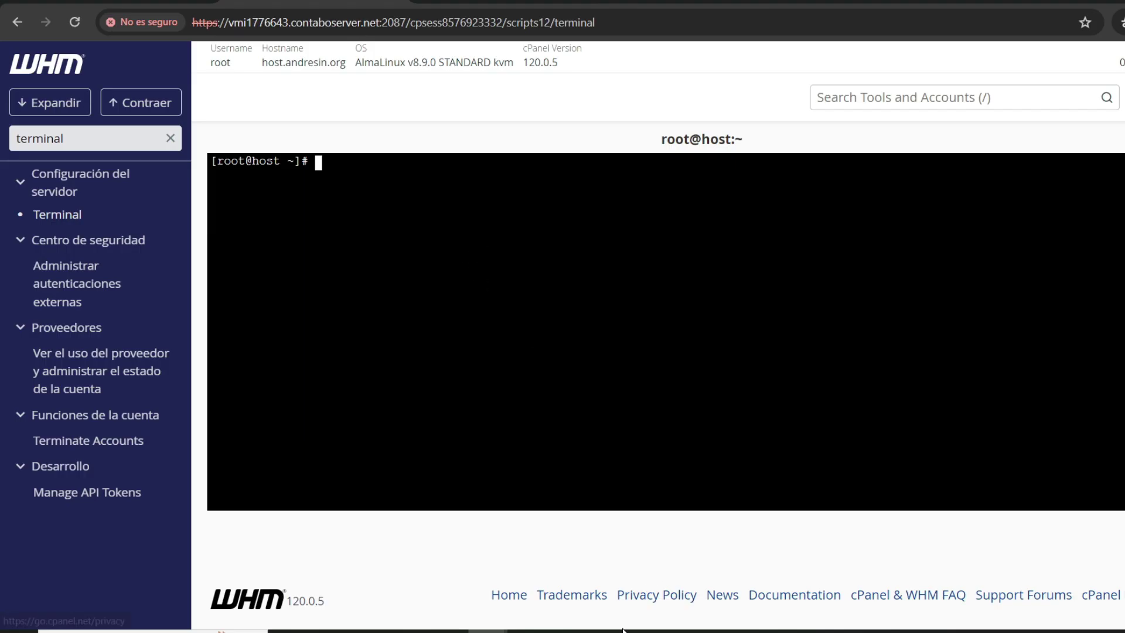
Step: Copy the /usr/local/cpanel/bin/checkallsslcerts command from the notes in Notepad
mouse_move(607, 630)
left_click(653, 577)
left_click_drag(373, 123, 119, 126)
right_click(127, 124)
left_click(176, 169)
left_click(171, 123)
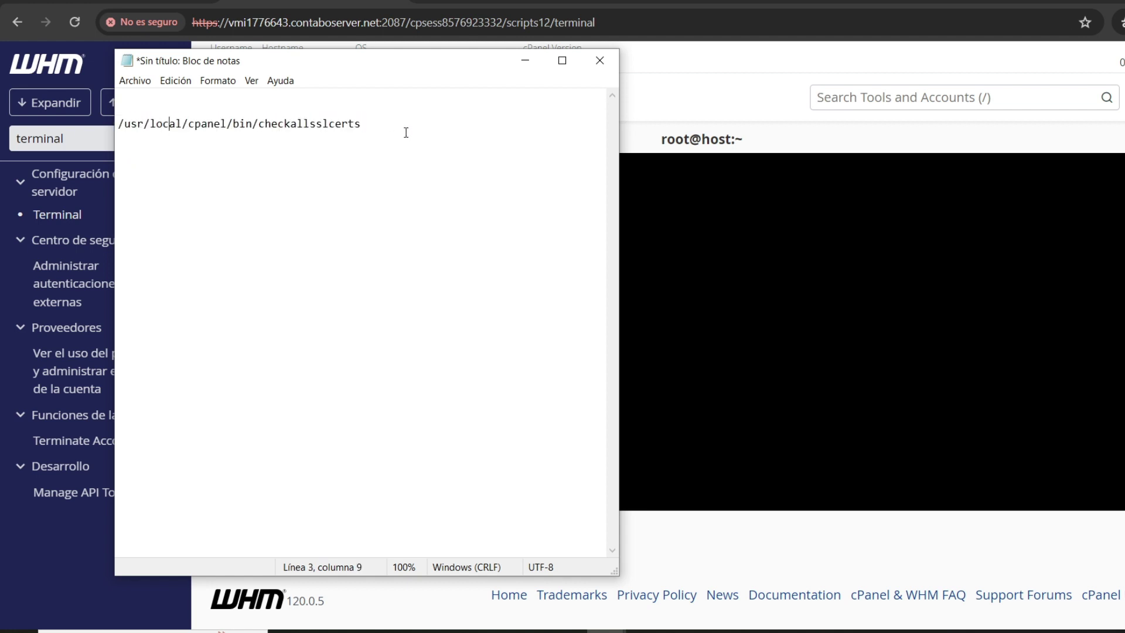
left_click(525, 61)
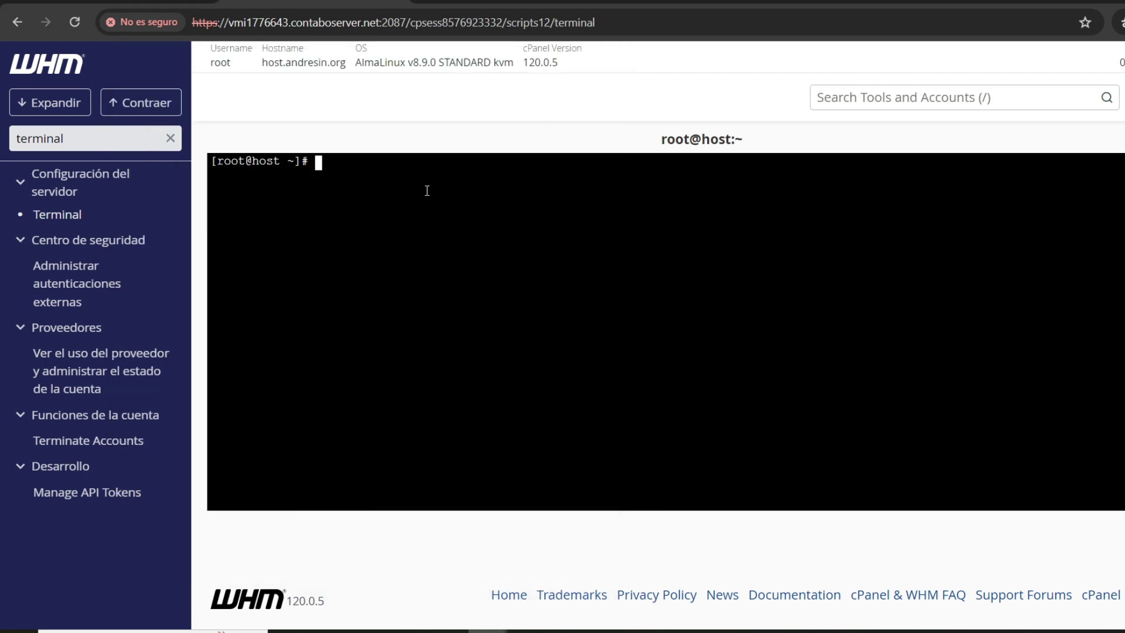
Step: Paste and run checkallsslcerts at the root prompt, with cpanel, dovecot and exim passing
right_click(427, 188)
left_click(479, 343)
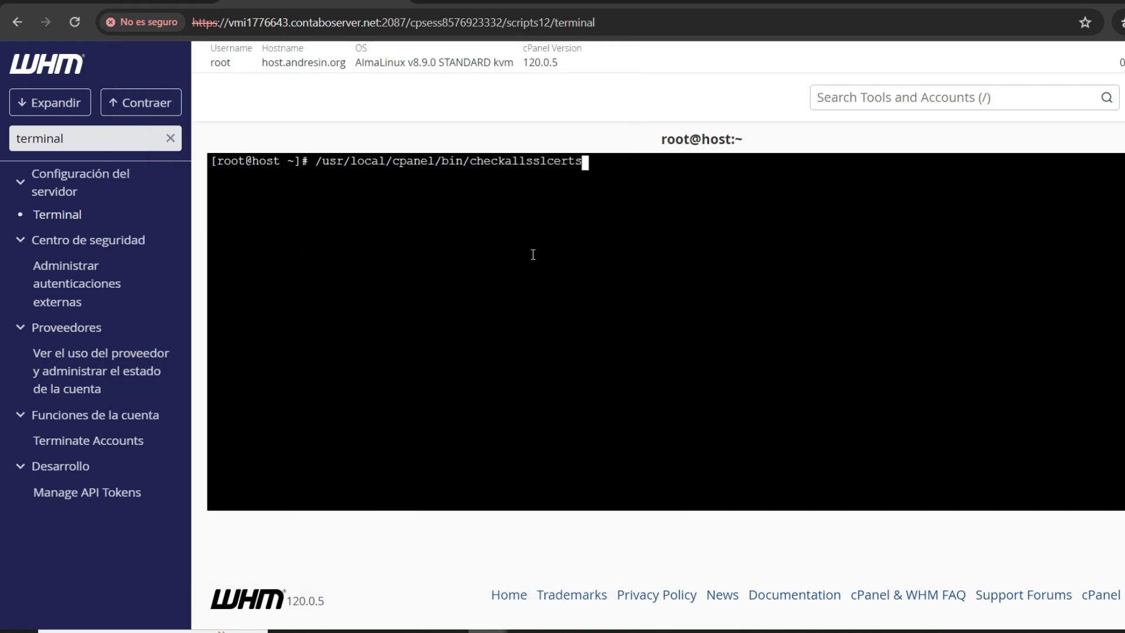
key("Return")
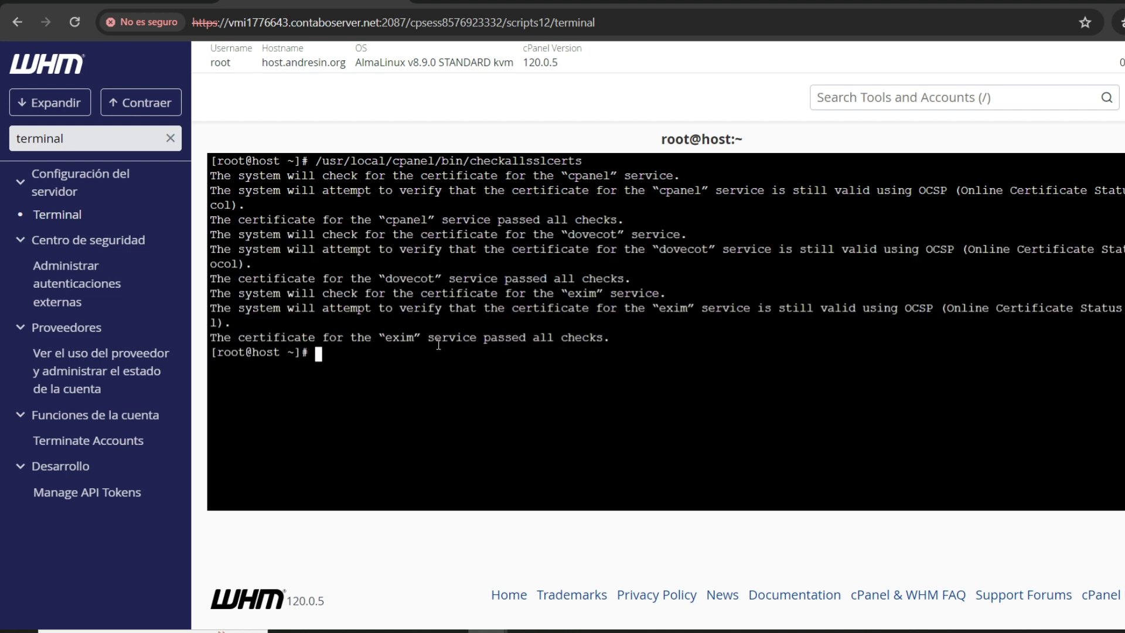
key("Return")
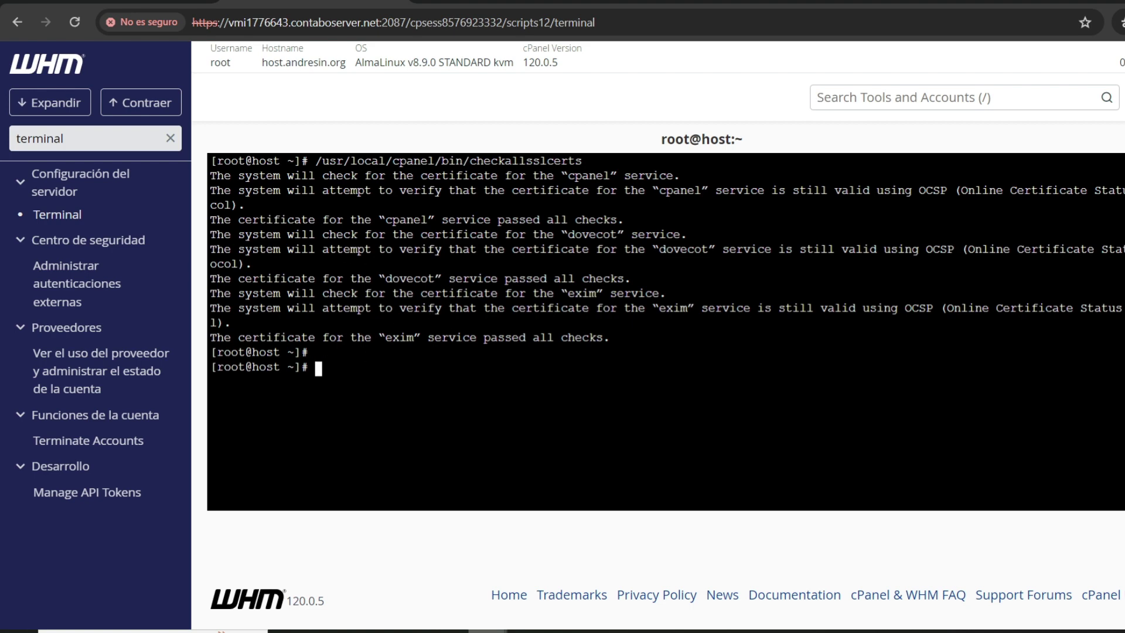
left_click(486, 631)
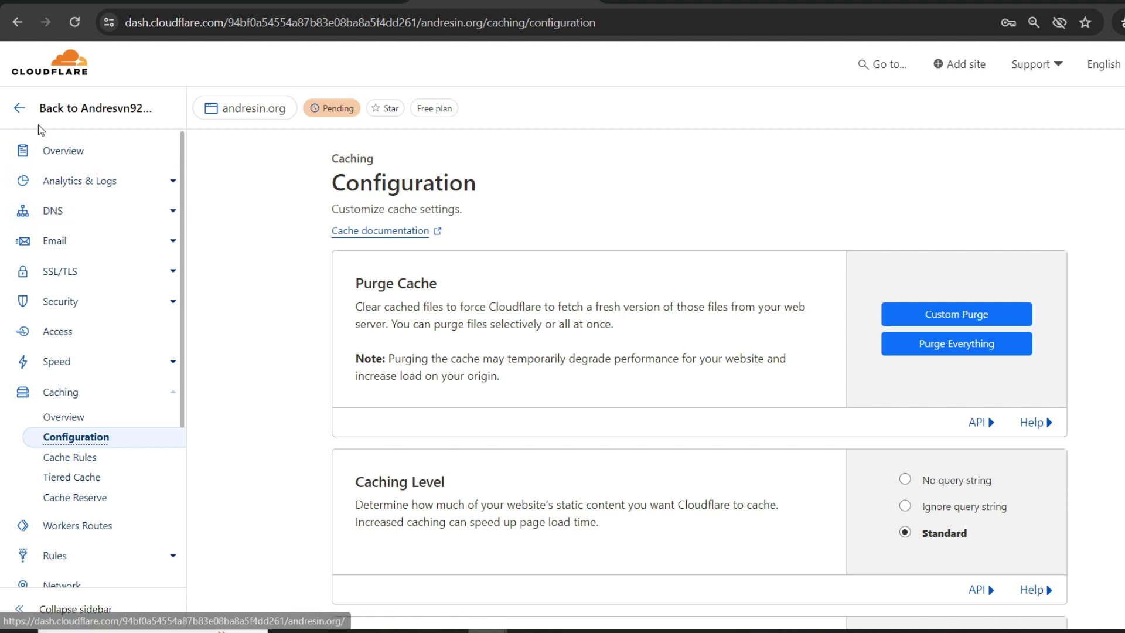
Step: Purge Everything from andresin.org's Cloudflare cache and go to the host.andresin.org:2087 WHM login
scroll(67, 212, "down", 2)
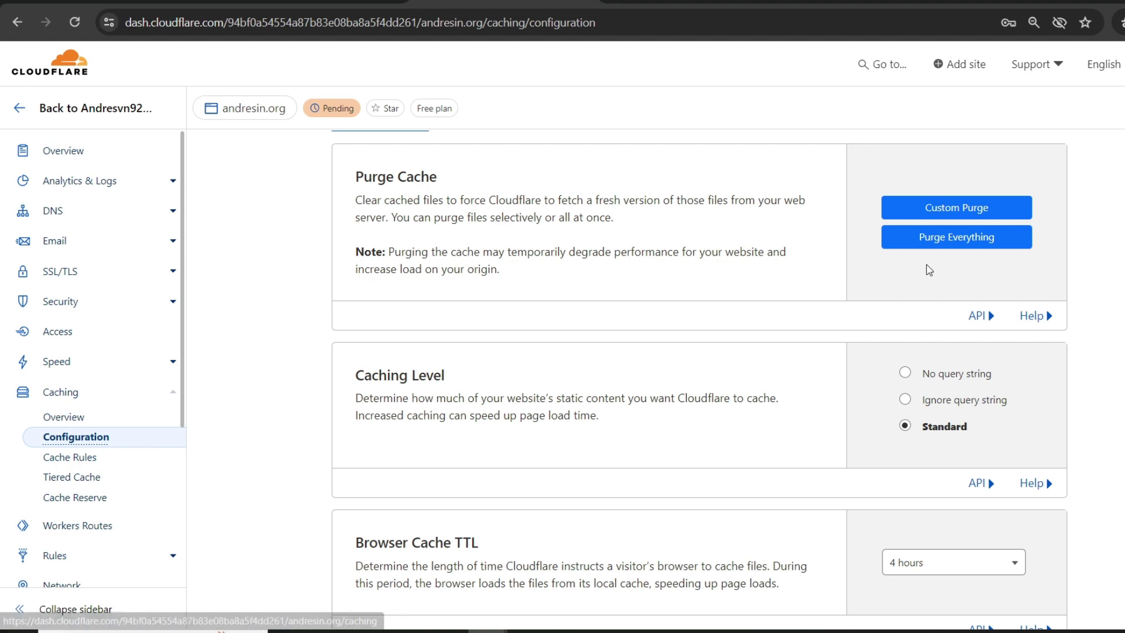
left_click(958, 241)
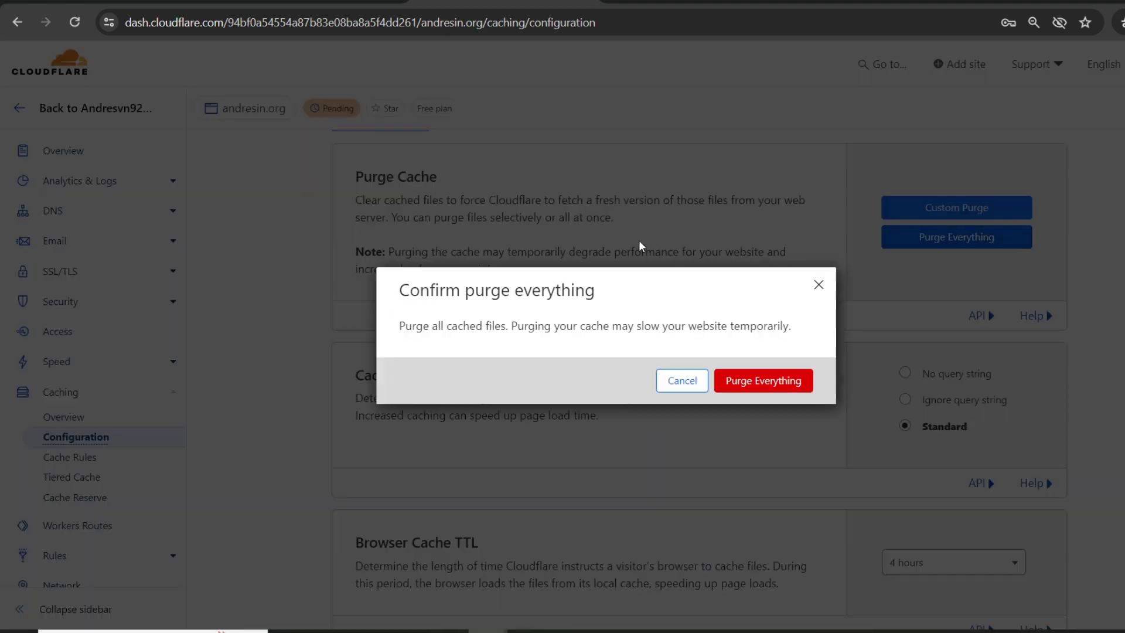
left_click(765, 382)
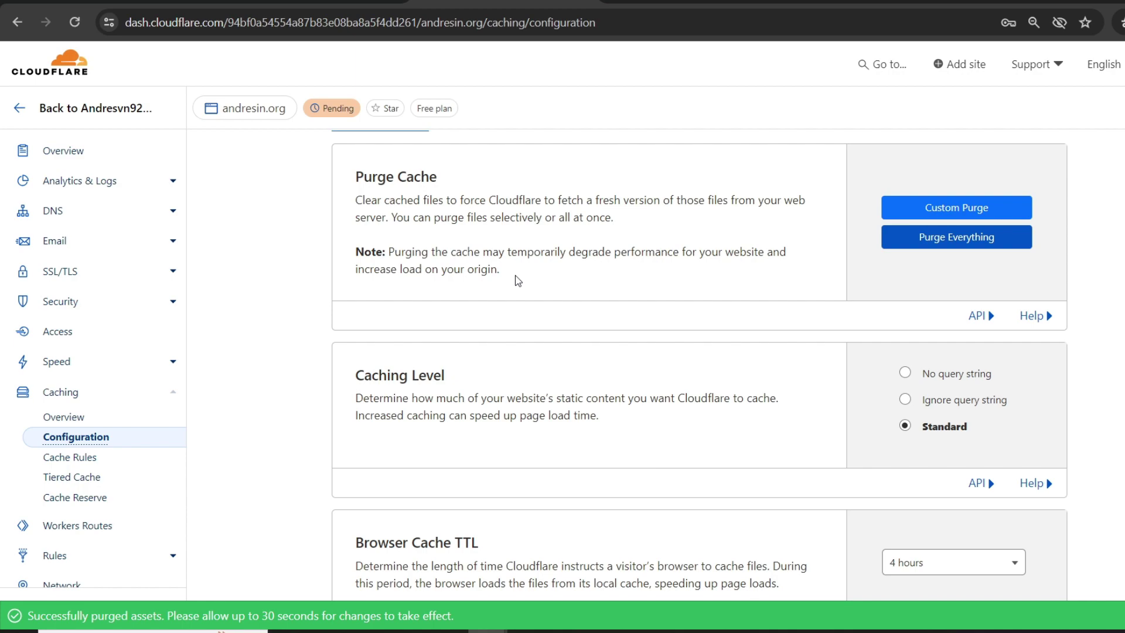
key("alt+Tab")
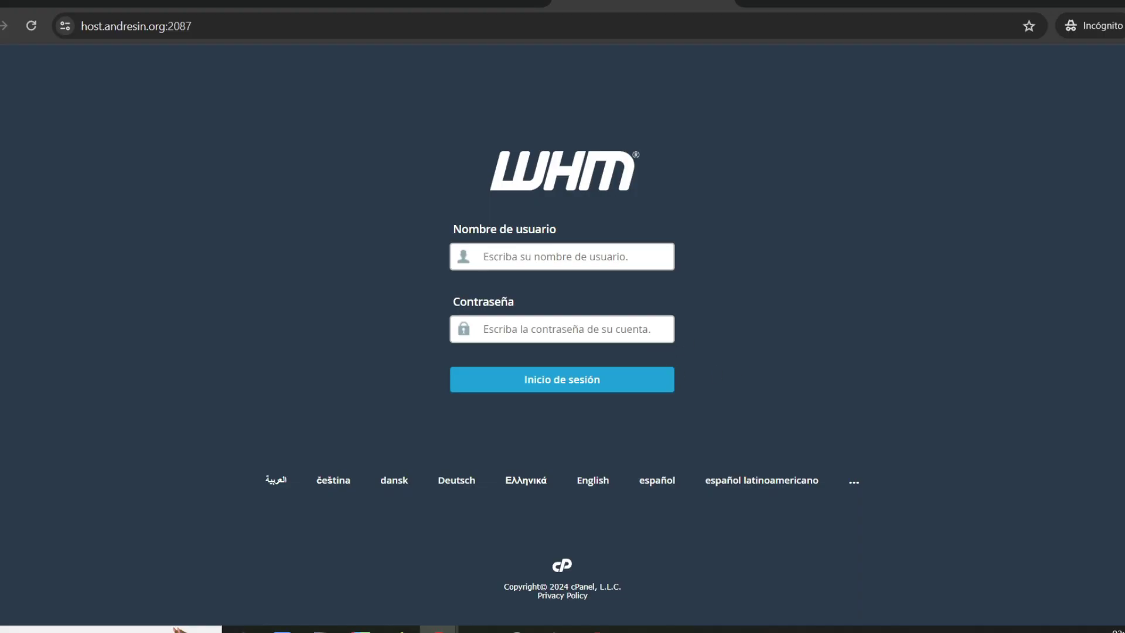
Step: Check the host.andresin.org:2087 address and connection security of WHM's Nameserver Record Report page
mouse_move(57, 341)
left_mouse_down()
mouse_move(131, 103)
mouse_move(100, 42)
left_mouse_up()
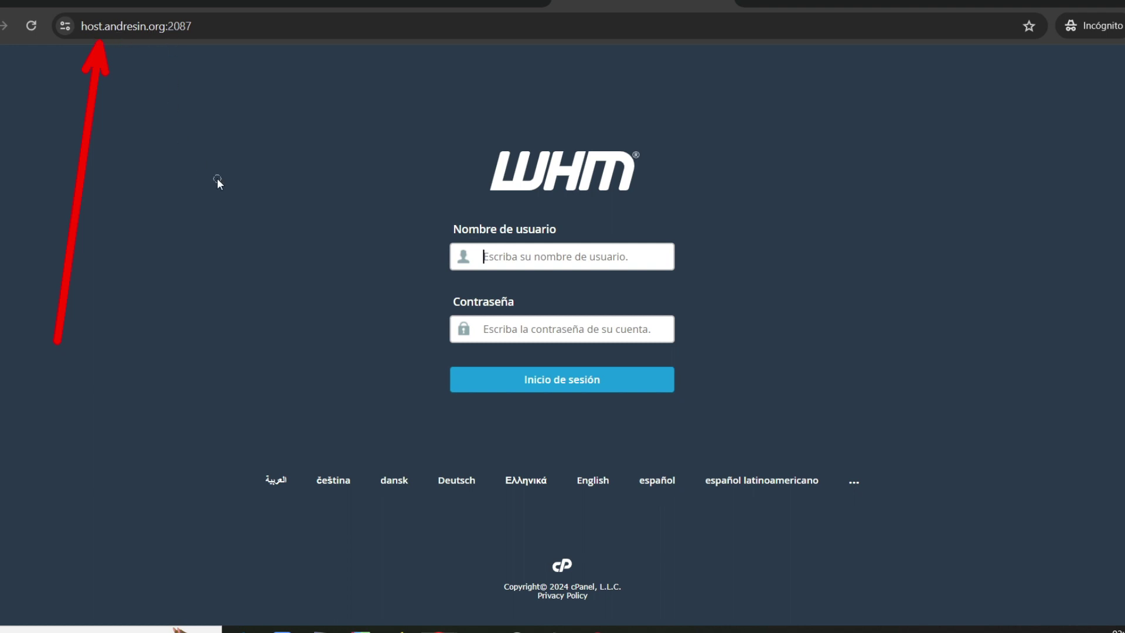
left_click_drag(217, 179, 184, 39)
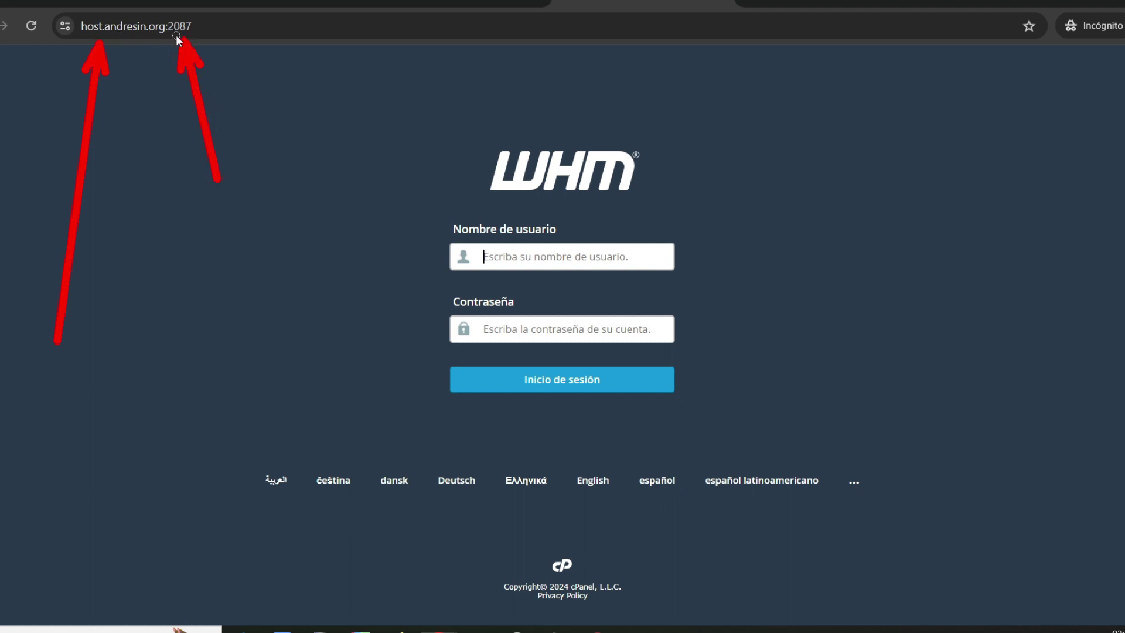
key("Escape")
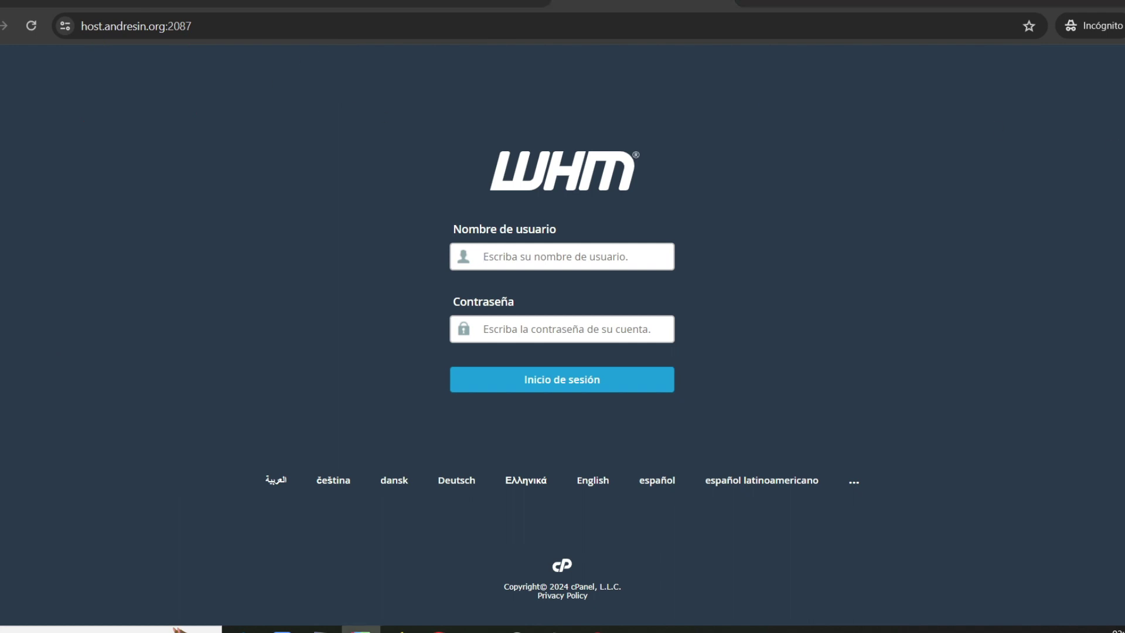
left_click(107, 35)
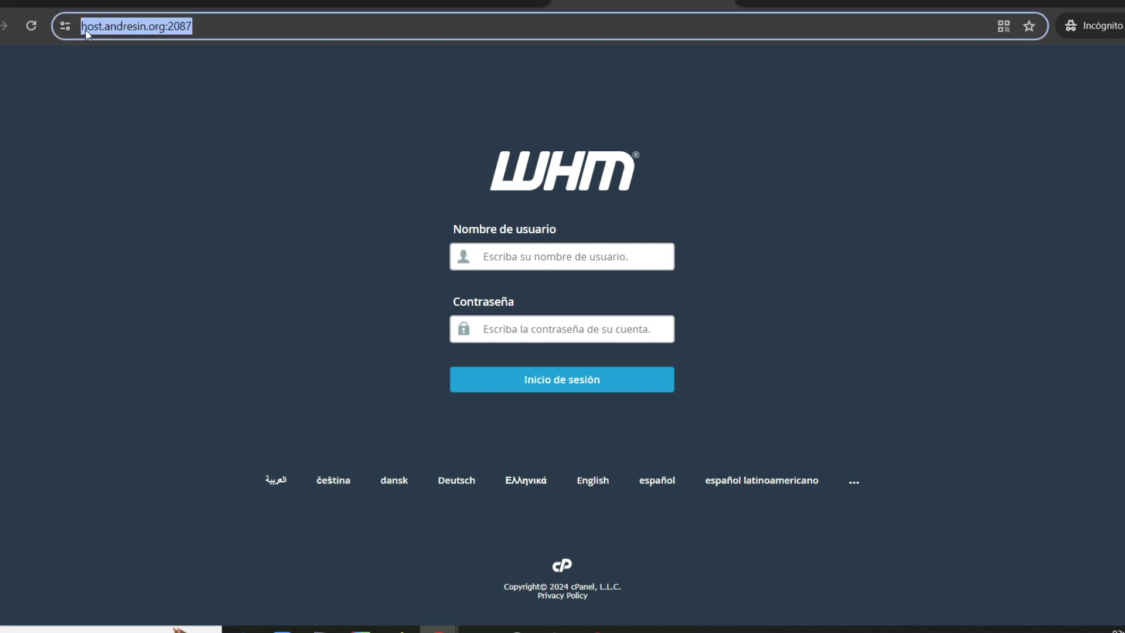
left_click(101, 27)
left_click_drag(101, 26, 225, 27)
left_click(195, 114)
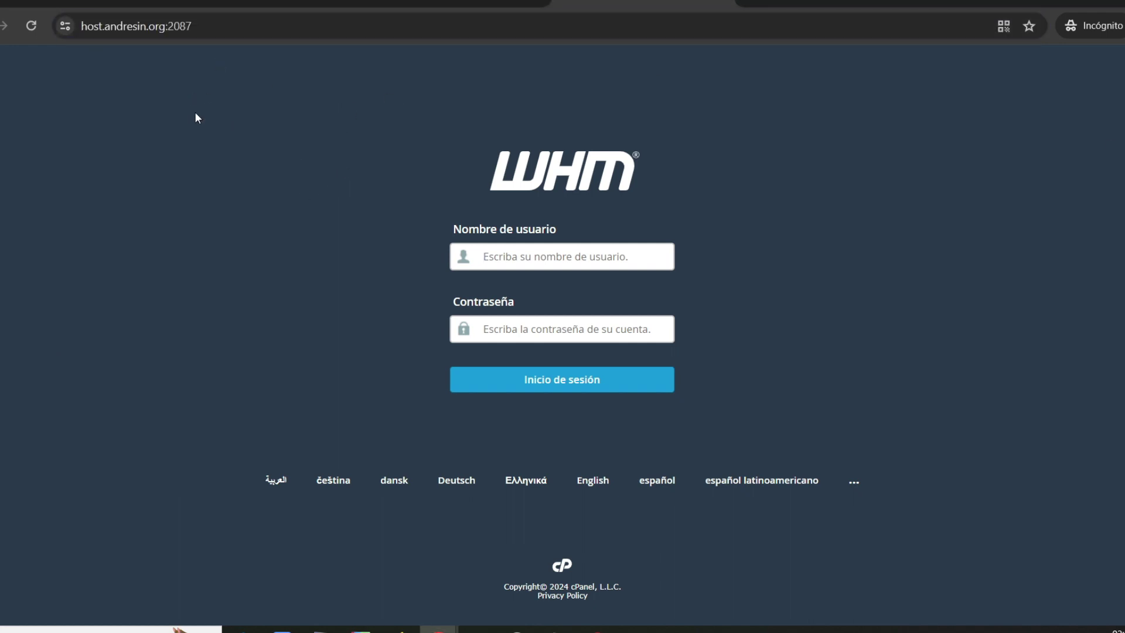
left_click(65, 27)
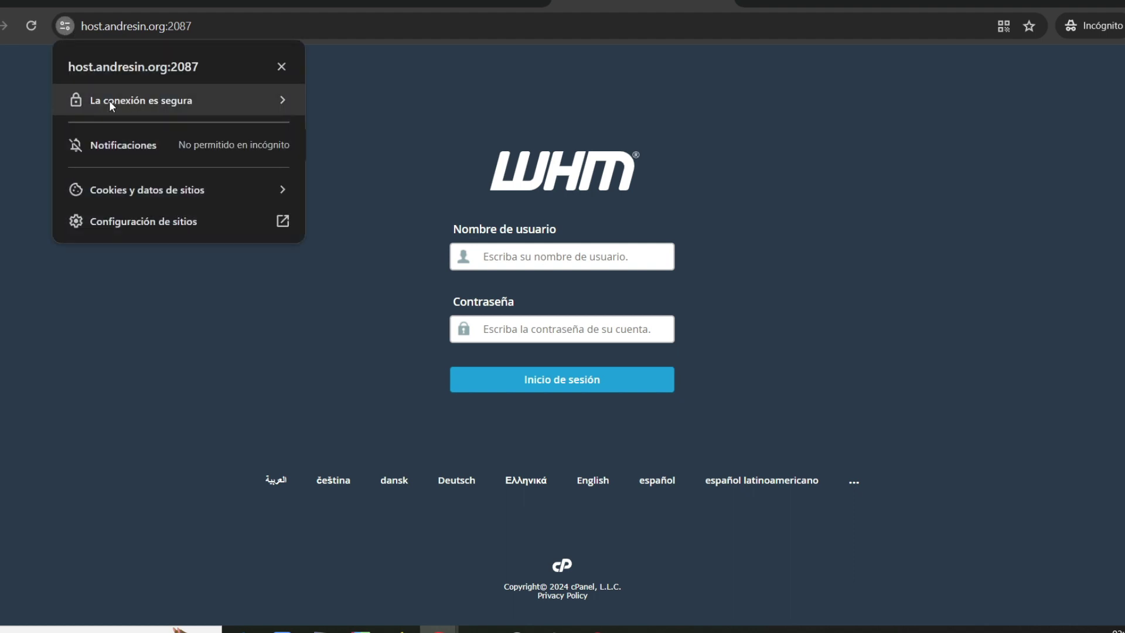
left_click(381, 106)
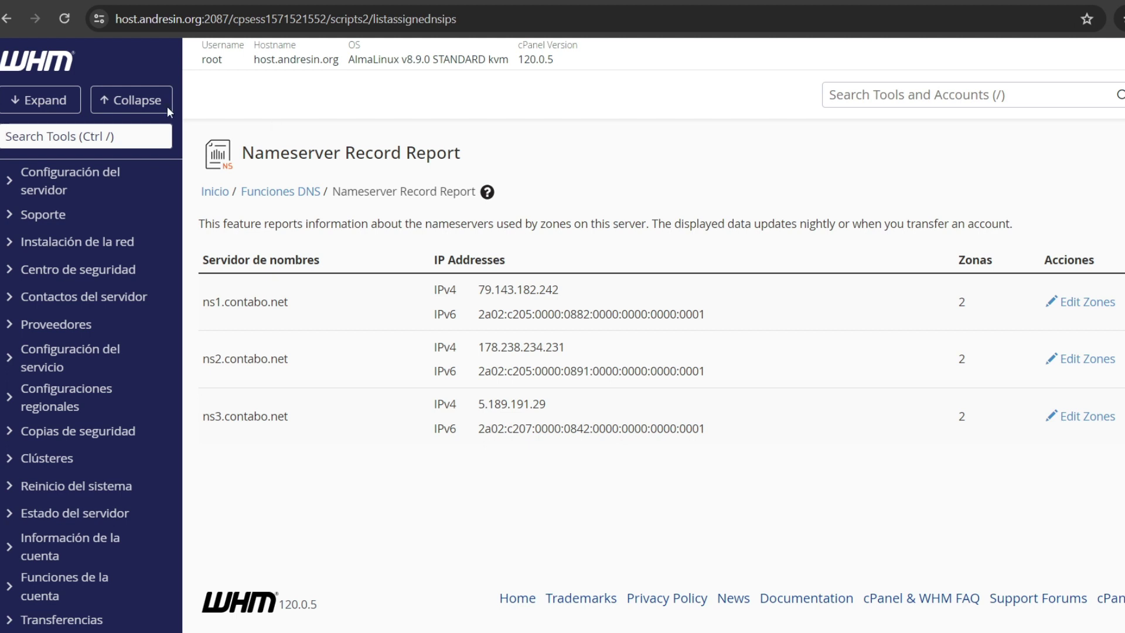
Step: Find and open Basic WebHost Manager Setup by searching 'basic web'
left_click(49, 131)
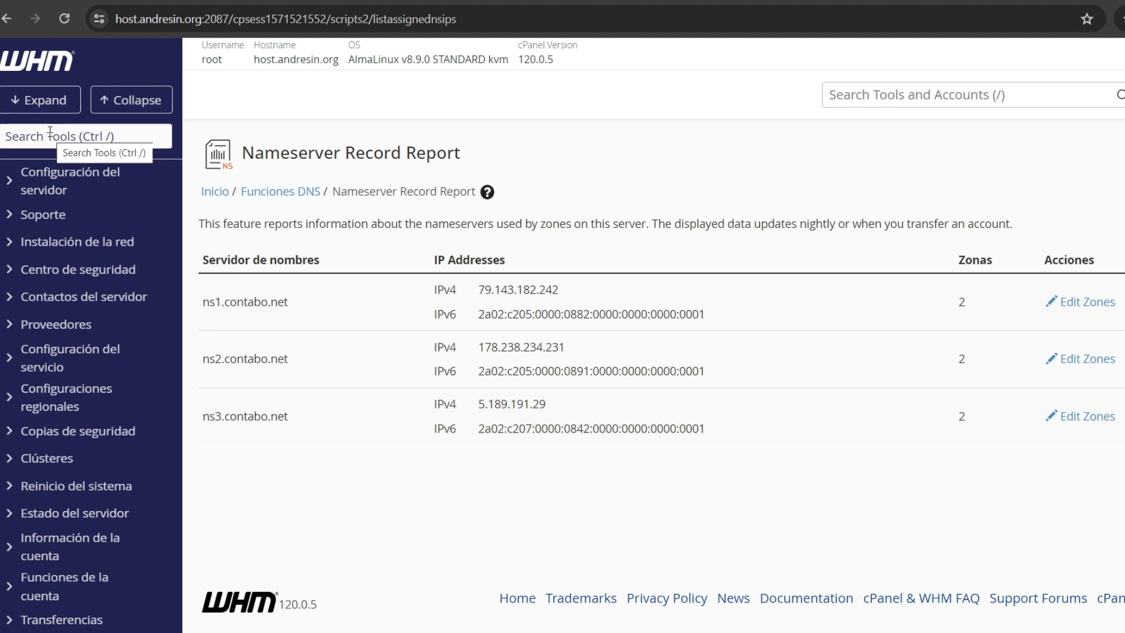
type("basic web")
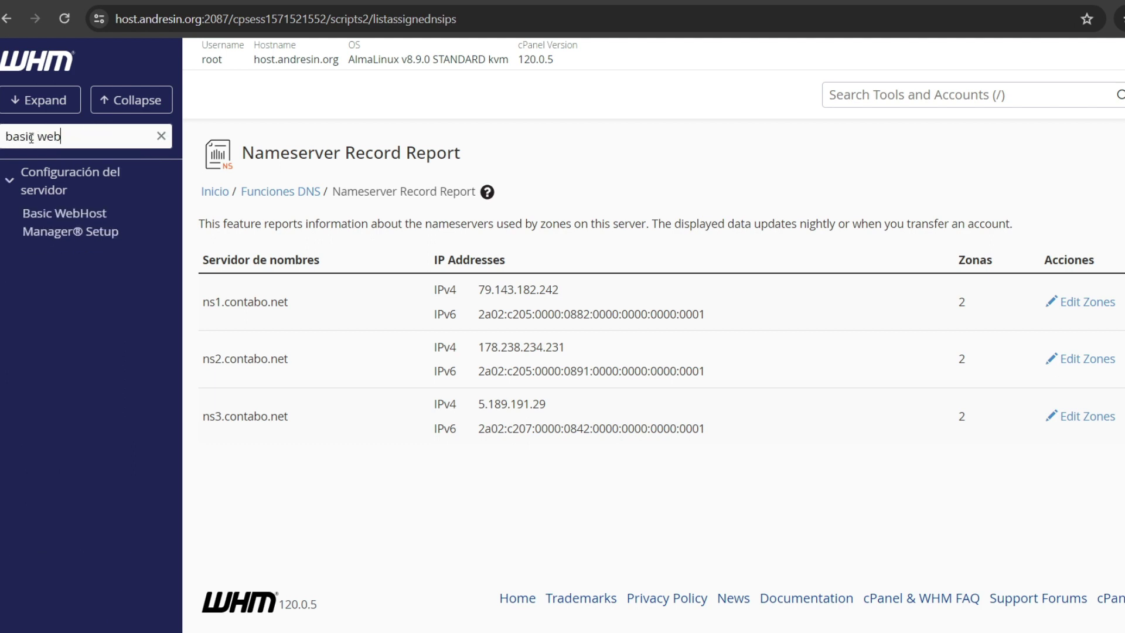
left_click(71, 230)
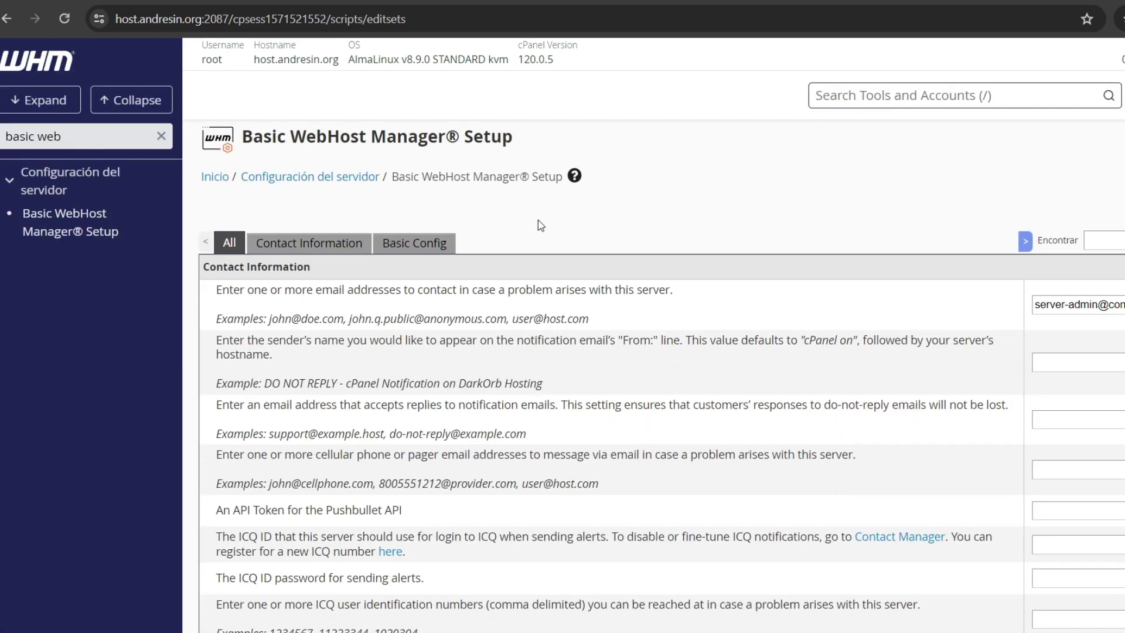
Step: Change Nameserver 1 and 2 to ns1/ns2.andresin.org and clear Nameserver 3
scroll(537, 226, "down", 20)
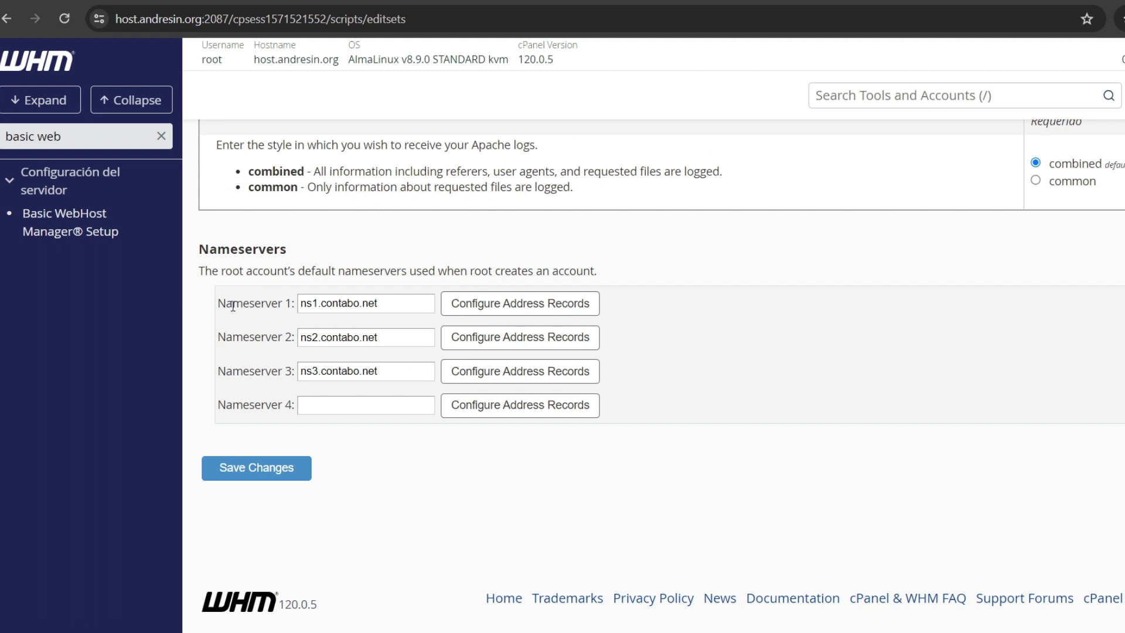
left_click_drag(234, 307, 284, 305)
left_click_drag(235, 341, 280, 341)
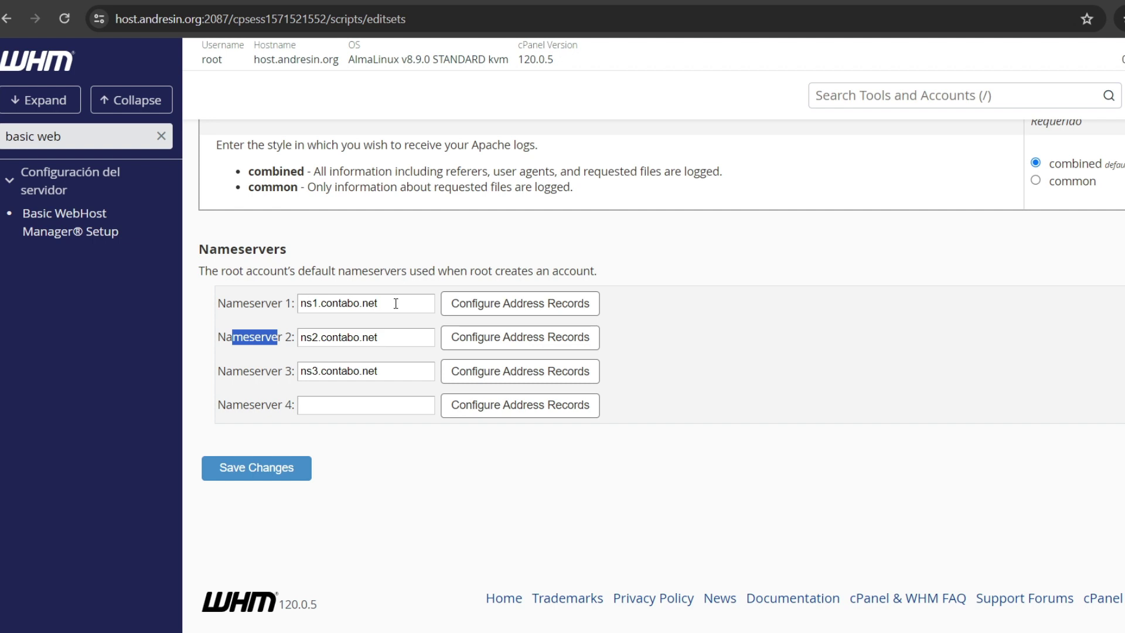
left_click_drag(396, 303, 323, 311)
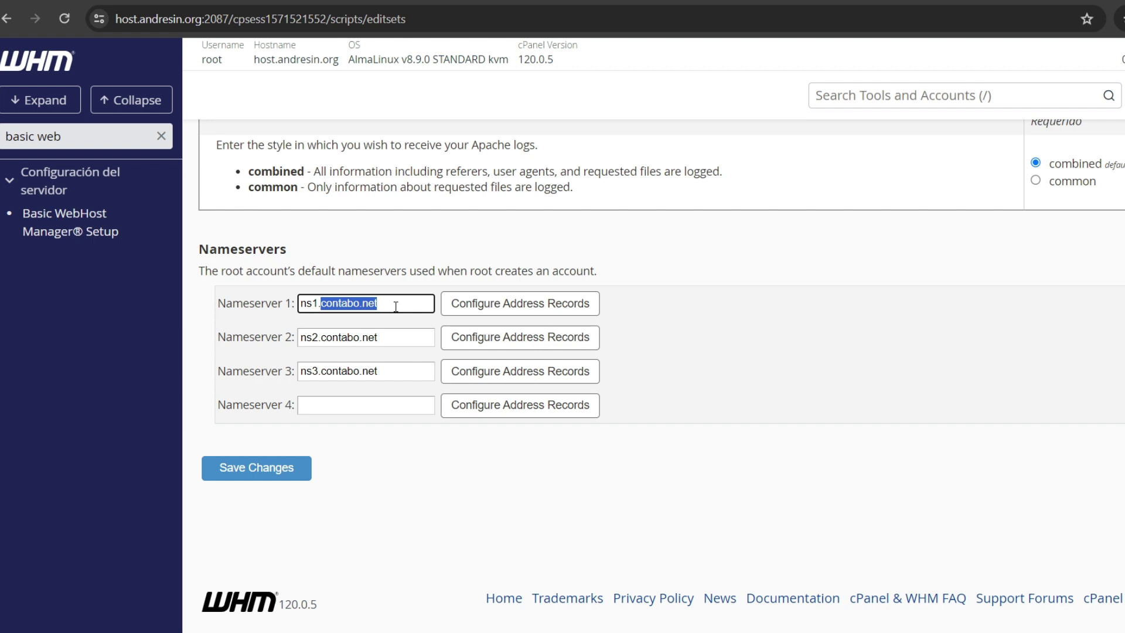
type("andresin.org")
left_click(381, 334)
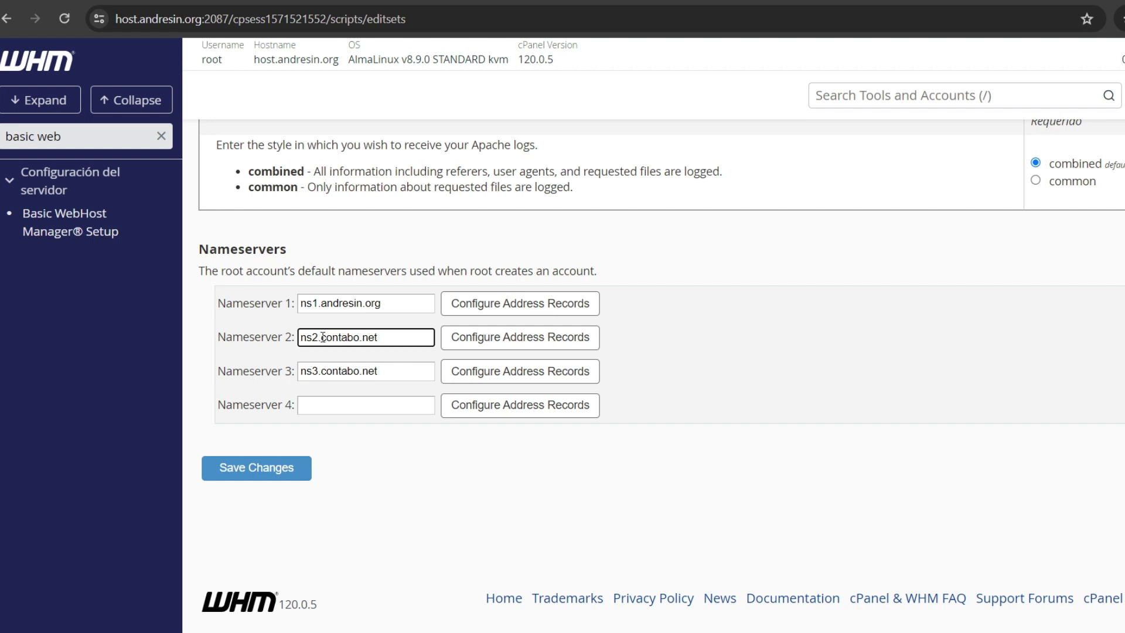
left_click_drag(321, 337, 237, 364)
type("andresin.org")
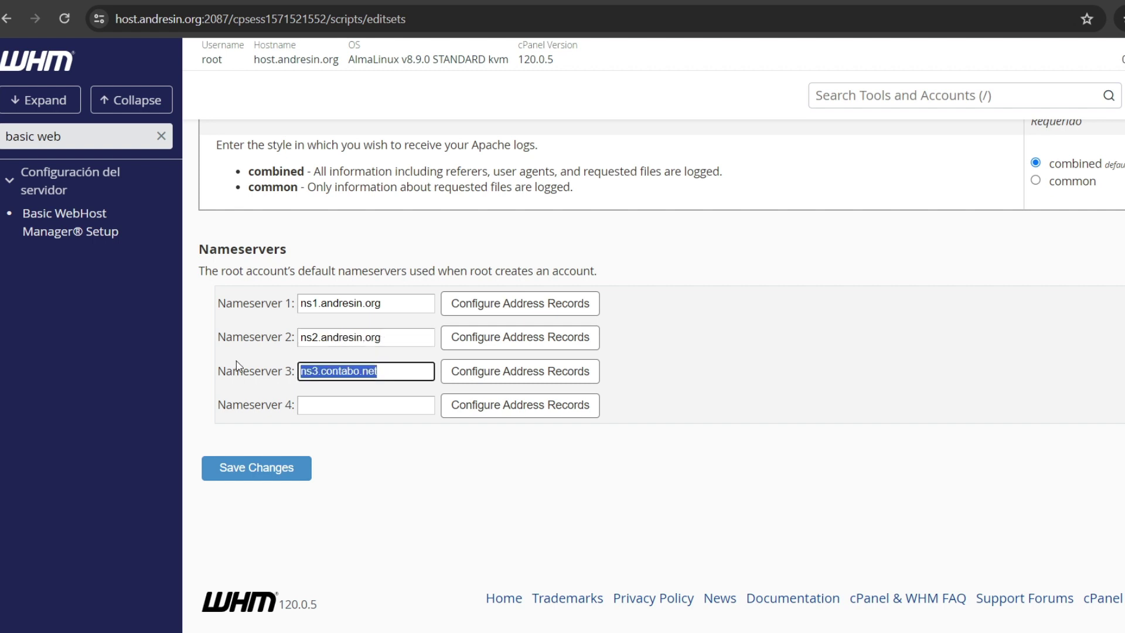
key("BackSpace")
left_click(448, 473)
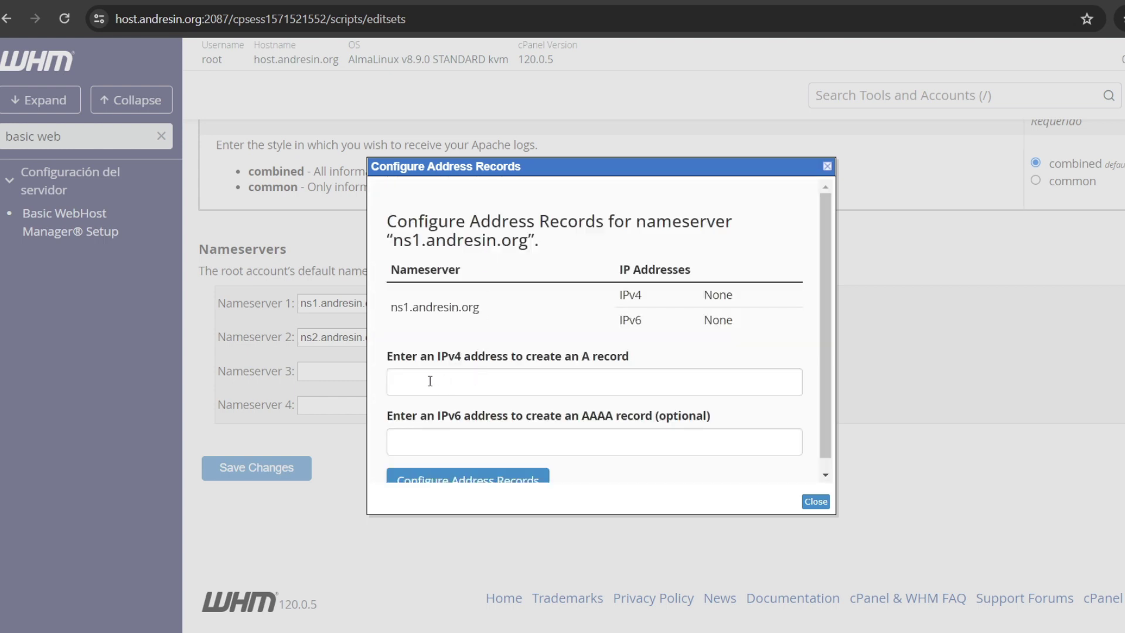
Step: Create the A record for ns1.andresin.org at 95.111.237.108
left_click(430, 381)
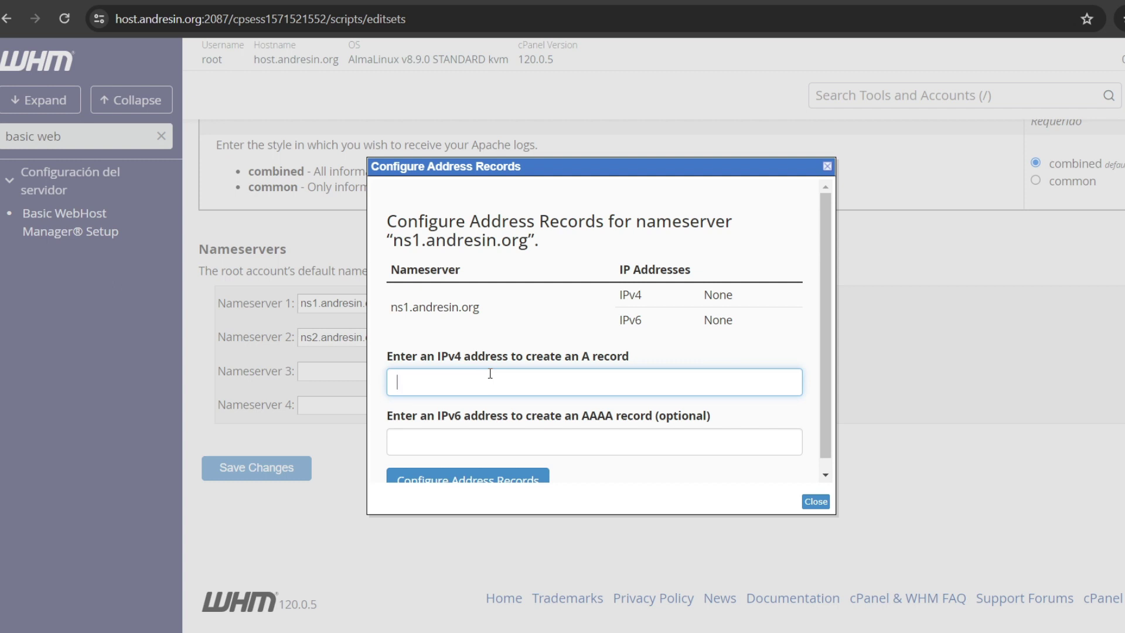
type("95.111.237.108")
scroll(525, 364, "down", 1)
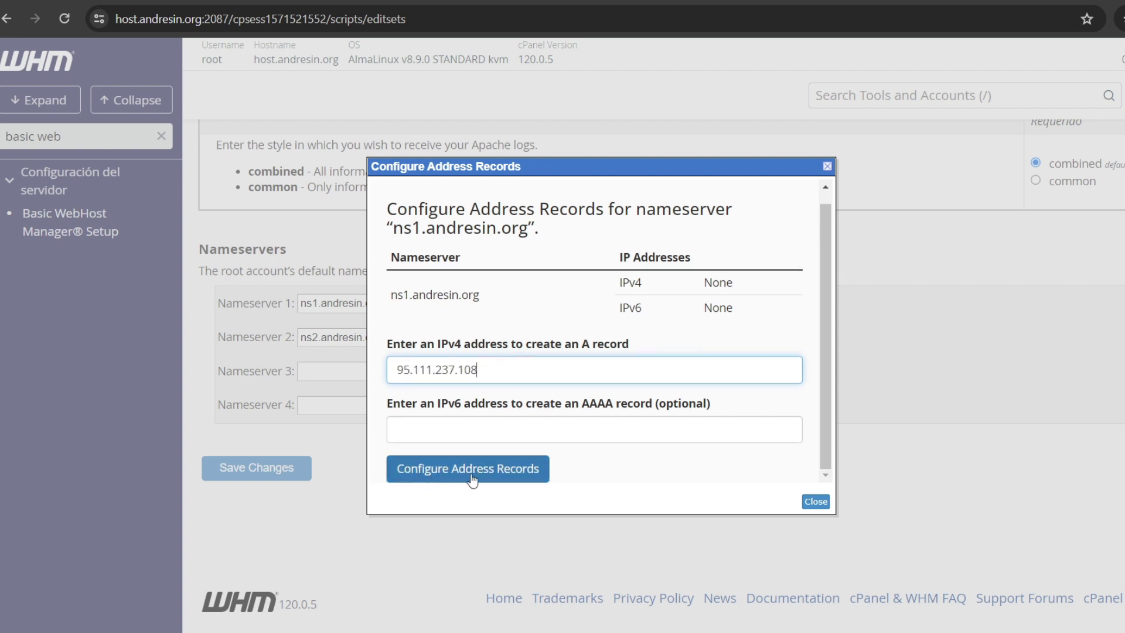
left_click(497, 475)
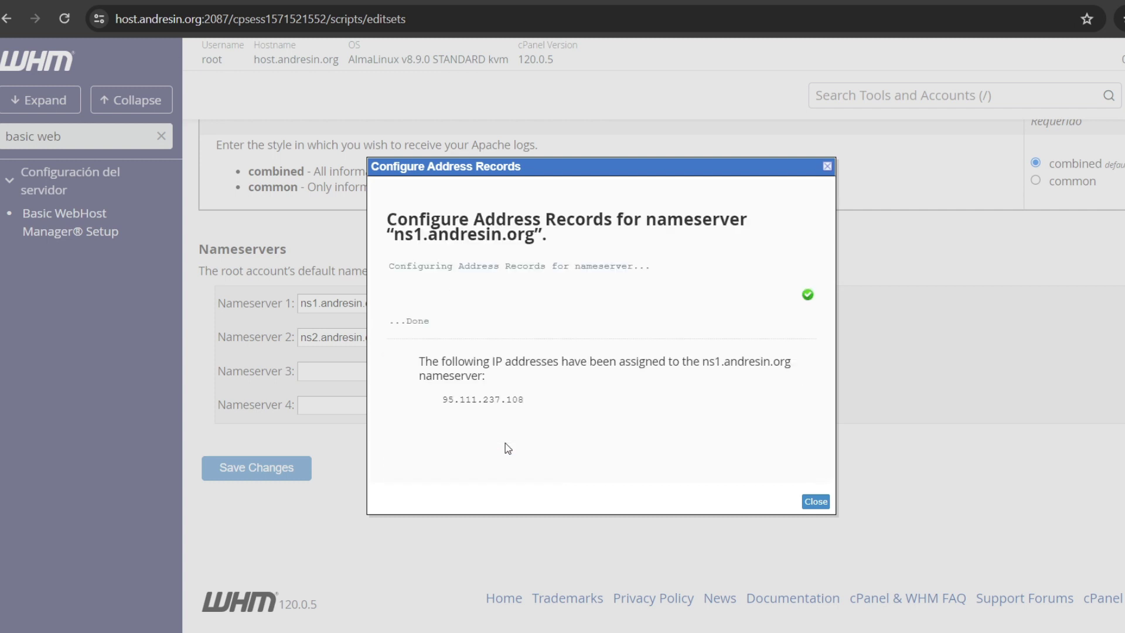
left_click(807, 505)
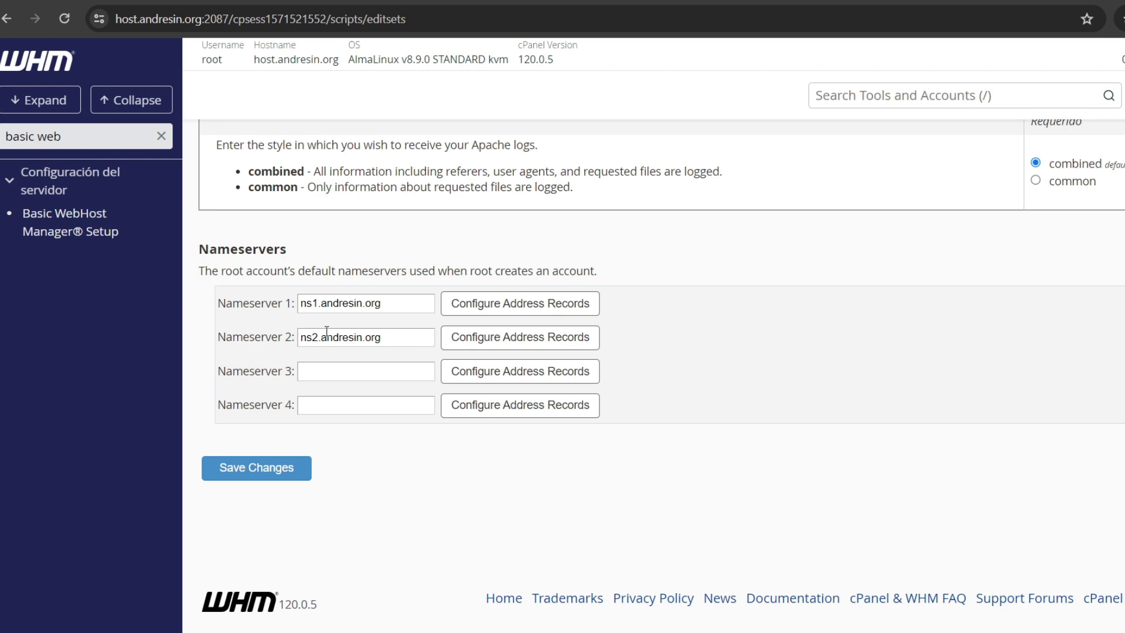
Step: Create the ns2.andresin.org A record at 95.111.237.108 and save the nameserver settings
left_click(476, 345)
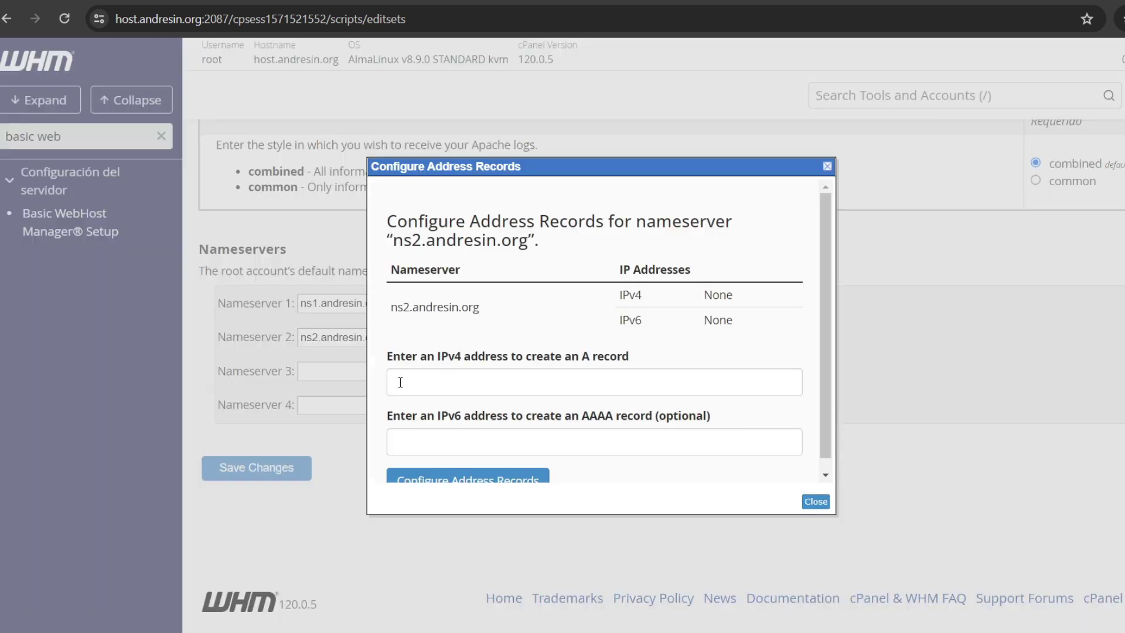
type("95.111.237.108")
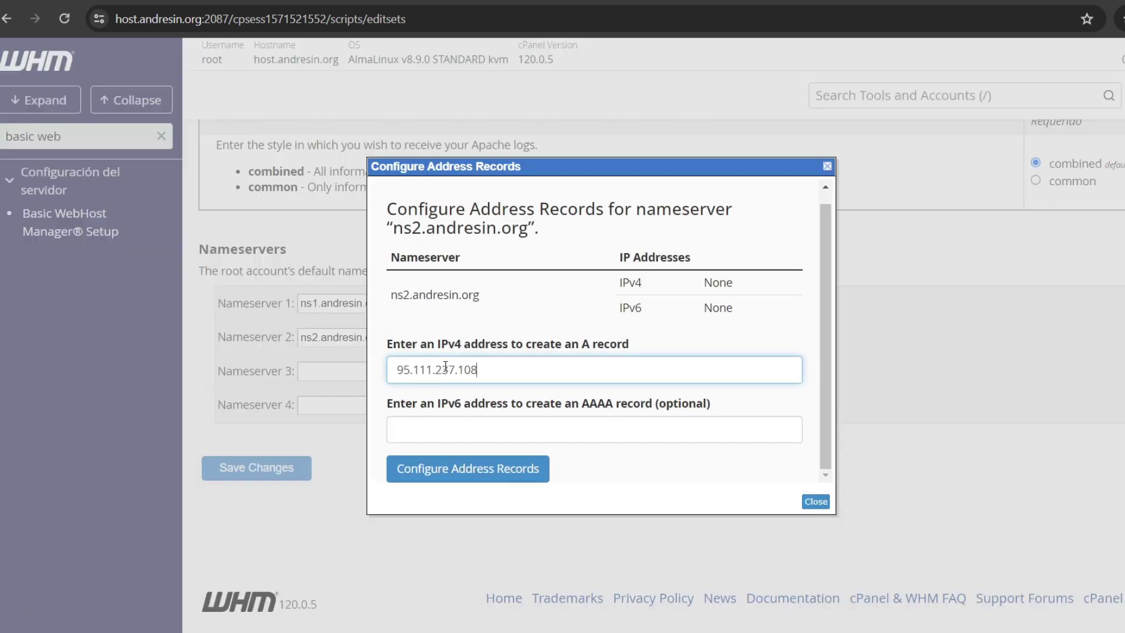
left_click(475, 472)
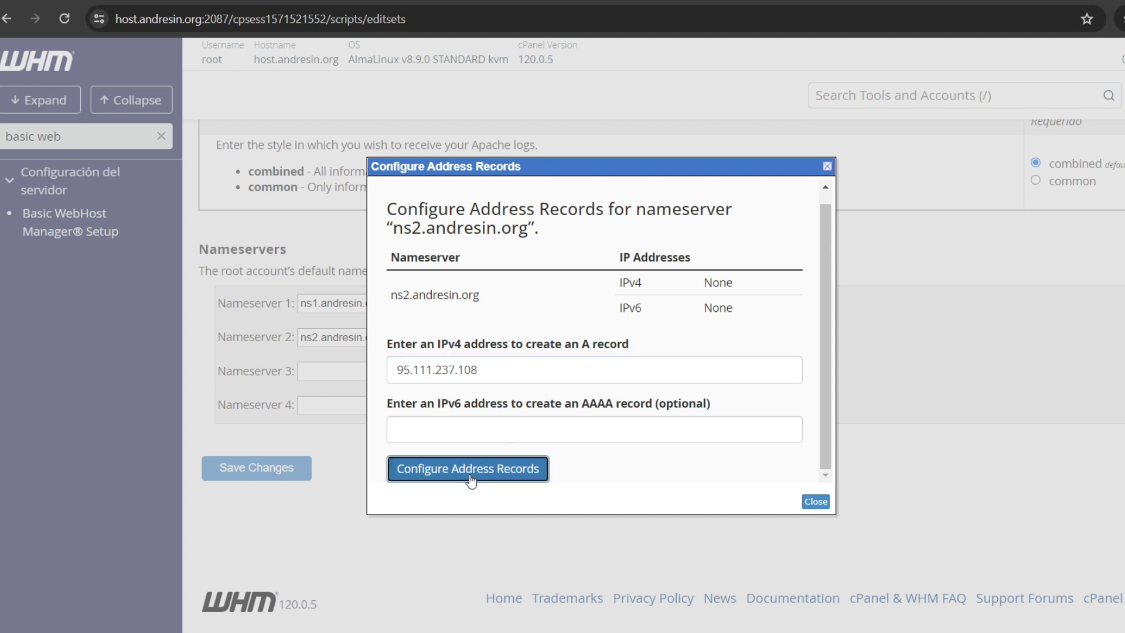
left_click(813, 502)
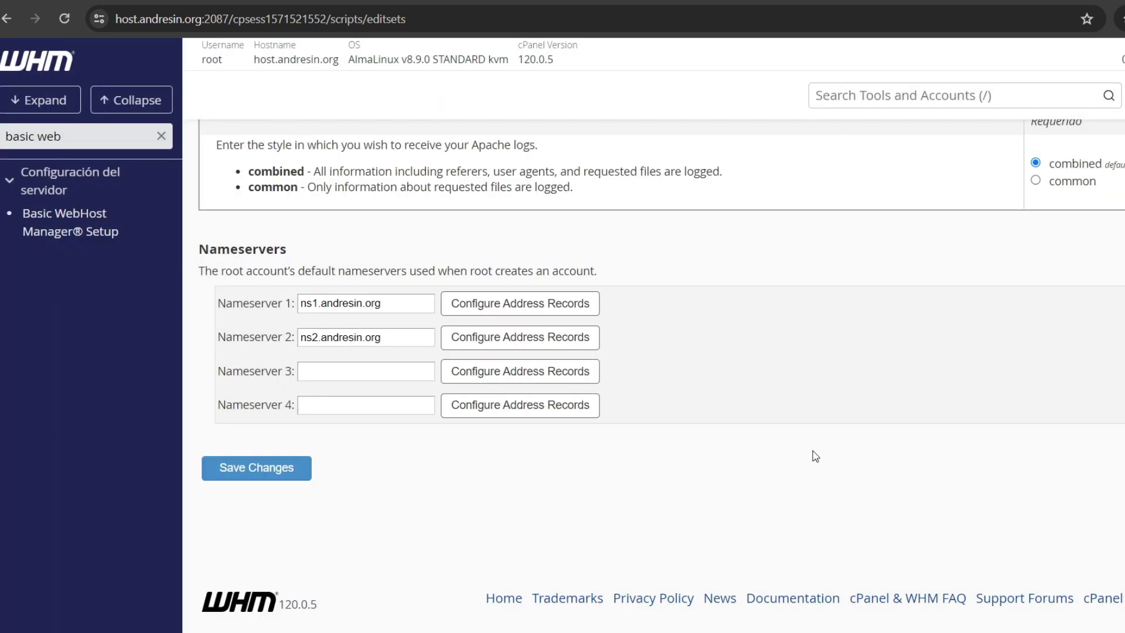
left_click(273, 469)
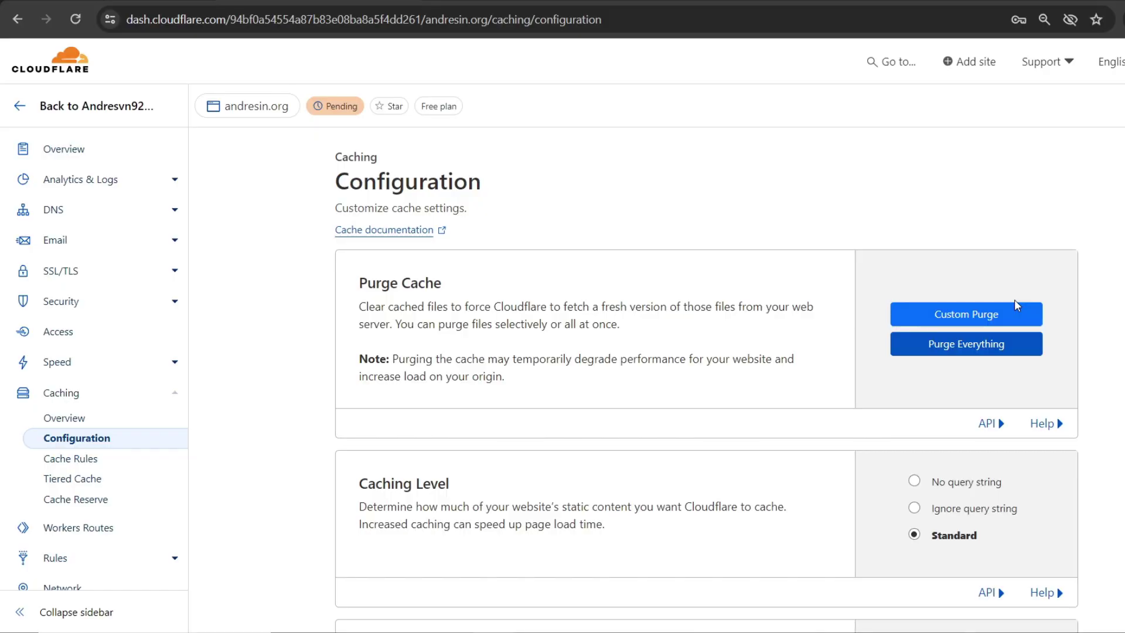
Step: In andresin.org's Cloudflare DNS, add a DNS-only A record ns1 pointing to 95.111.237.108
left_click(44, 211)
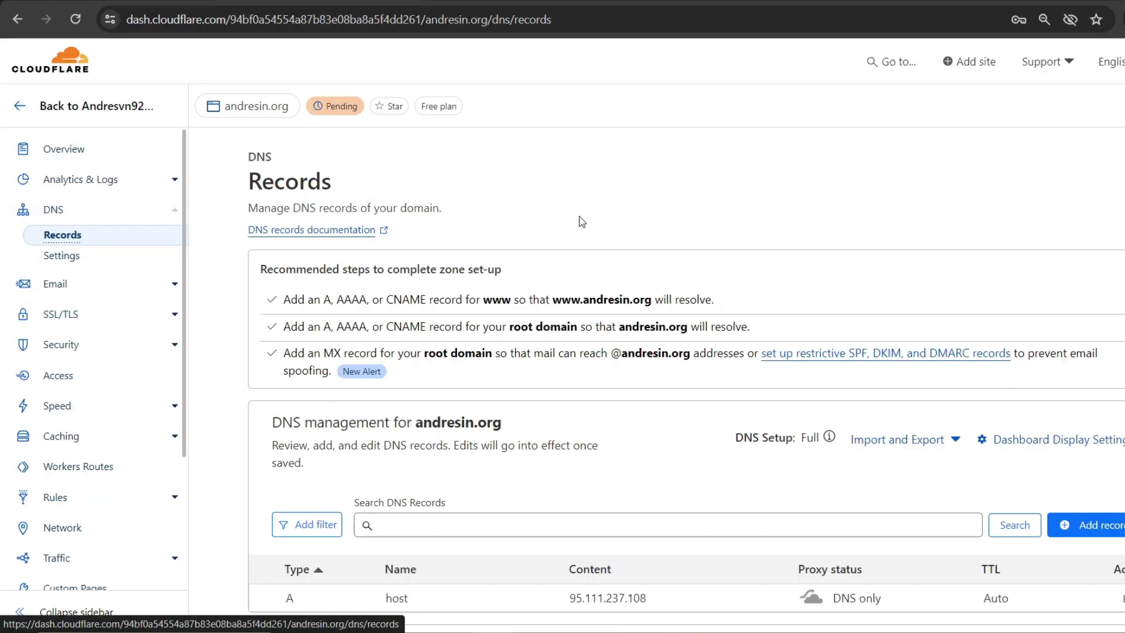
scroll(855, 328, "down", 1)
scroll(855, 331, "down", 6)
scroll(849, 326, "up", 3)
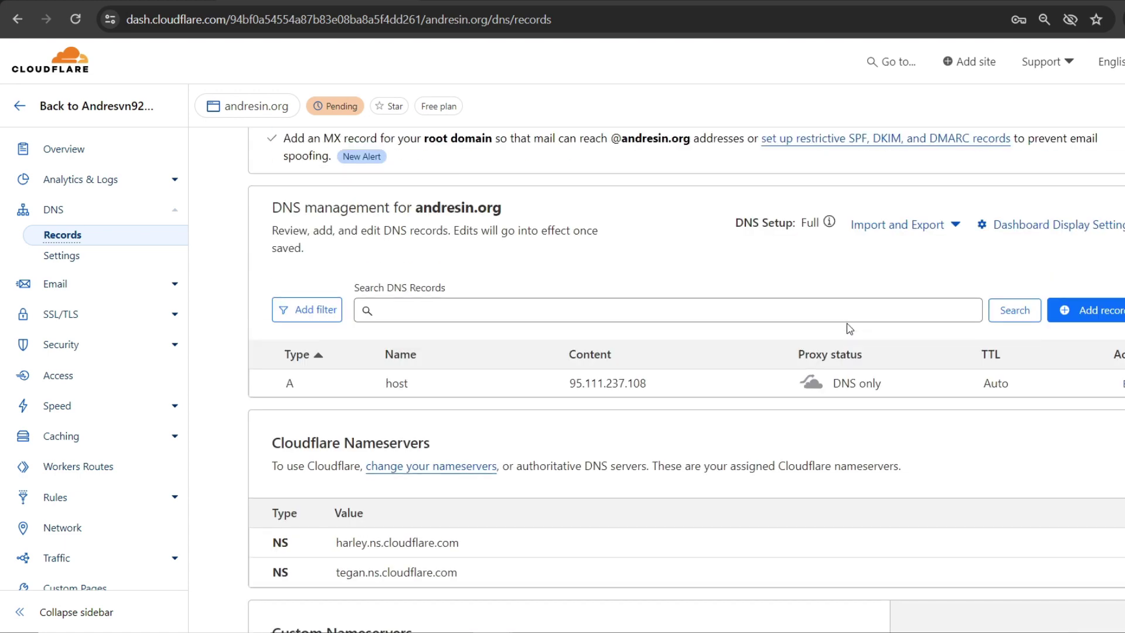
left_click(1100, 316)
scroll(328, 387, "down", 5)
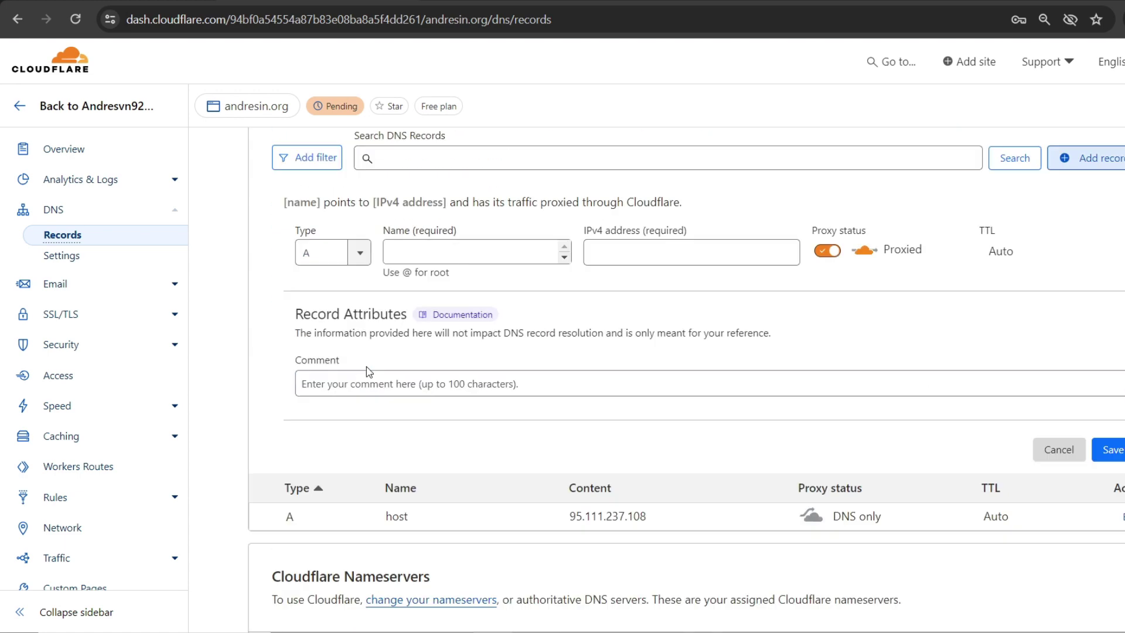
scroll(410, 202, "up", 2)
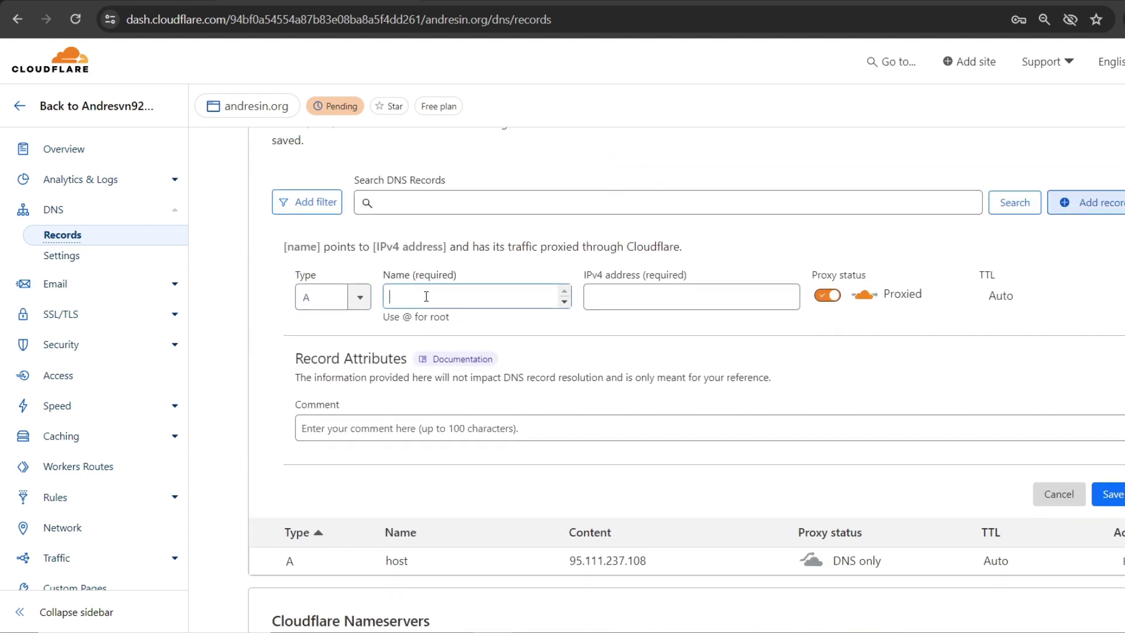
left_click(426, 297)
type("ns1")
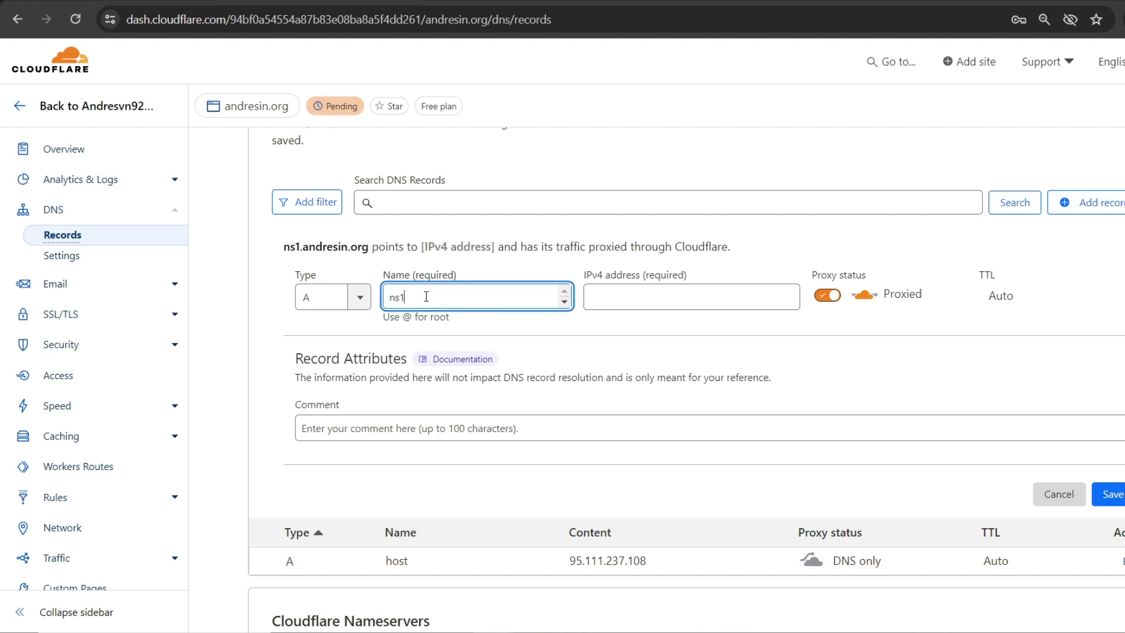
left_click(593, 297)
type("95.111.237.108")
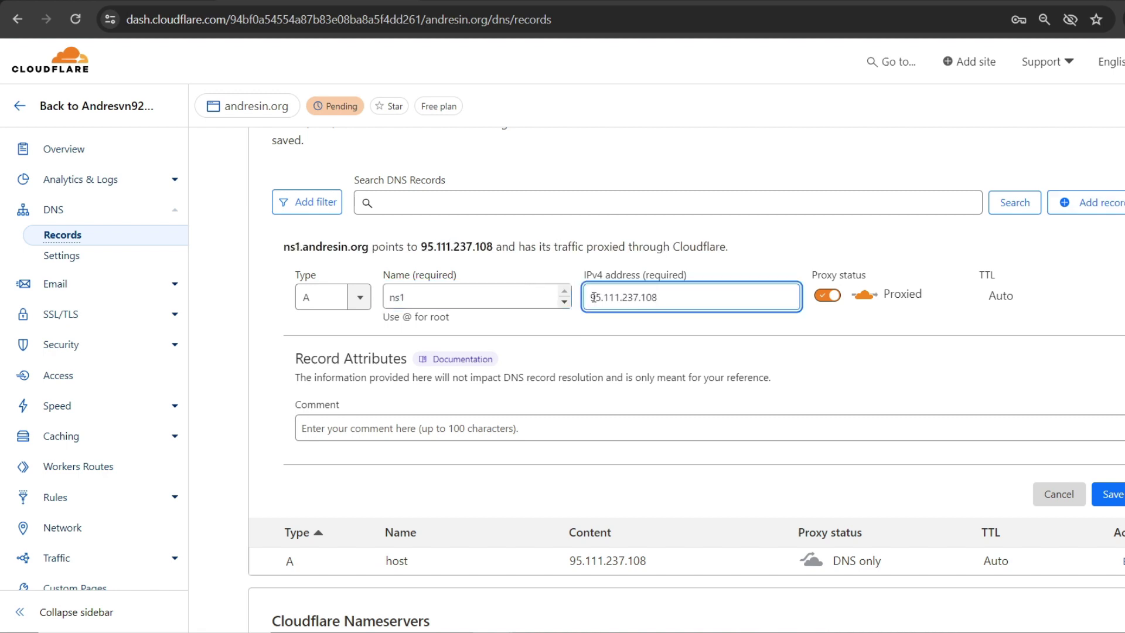
left_click(828, 296)
left_click(1110, 497)
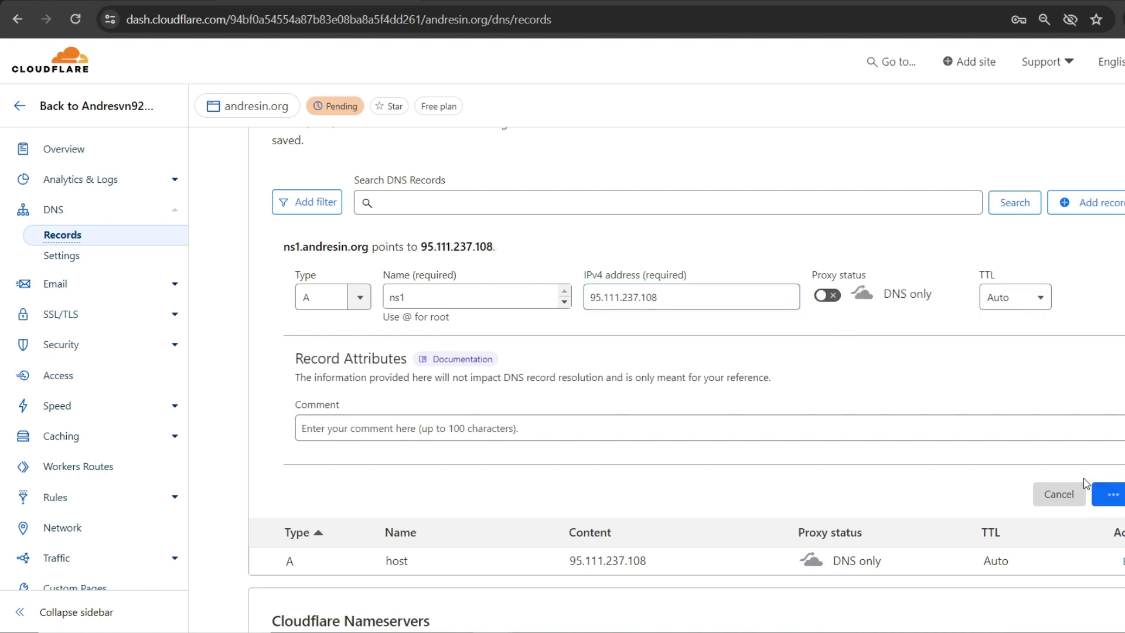
Step: Add a DNS-only A record ns2 pointing to 95.111.237.108
left_click(1073, 205)
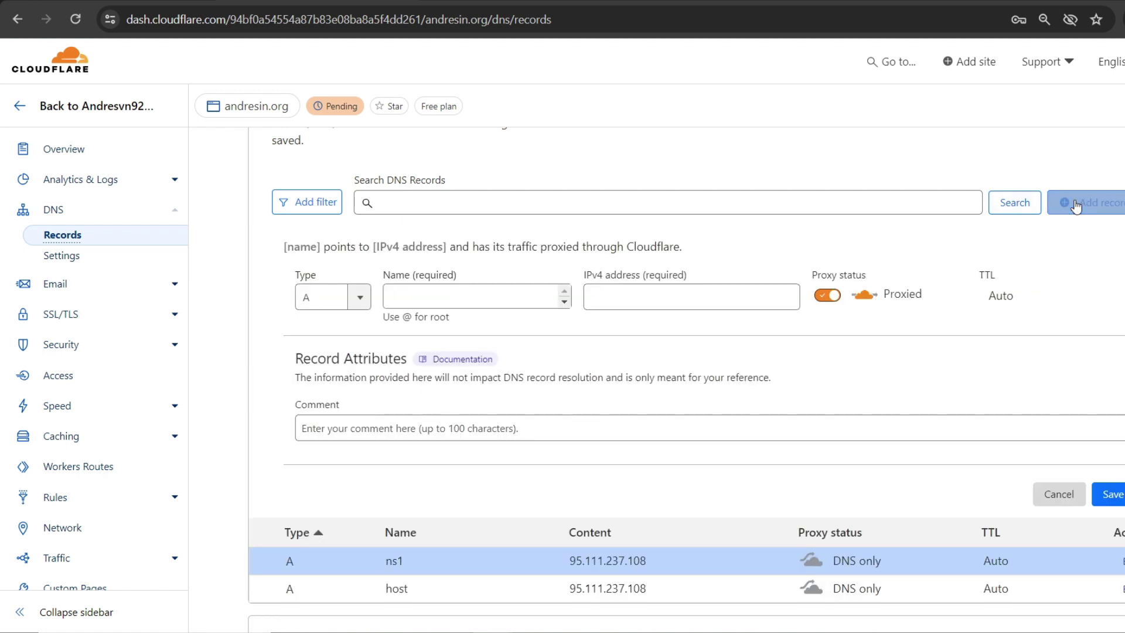
left_click(450, 297)
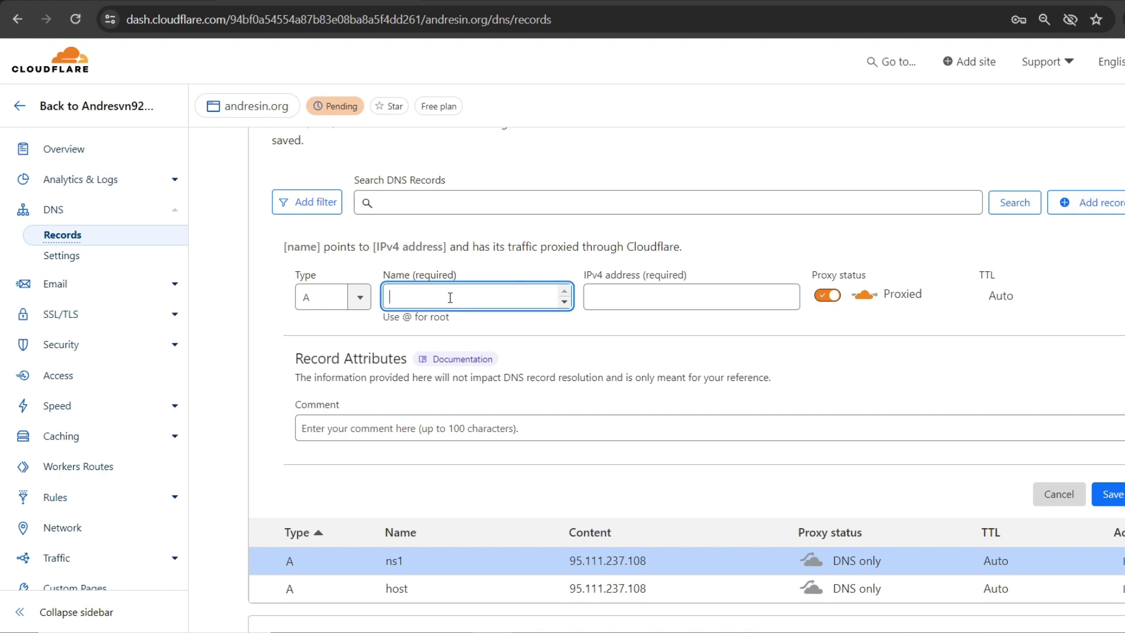
type("ns2")
key("Tab")
type("95.111.237.108")
left_click(827, 296)
left_click(1110, 494)
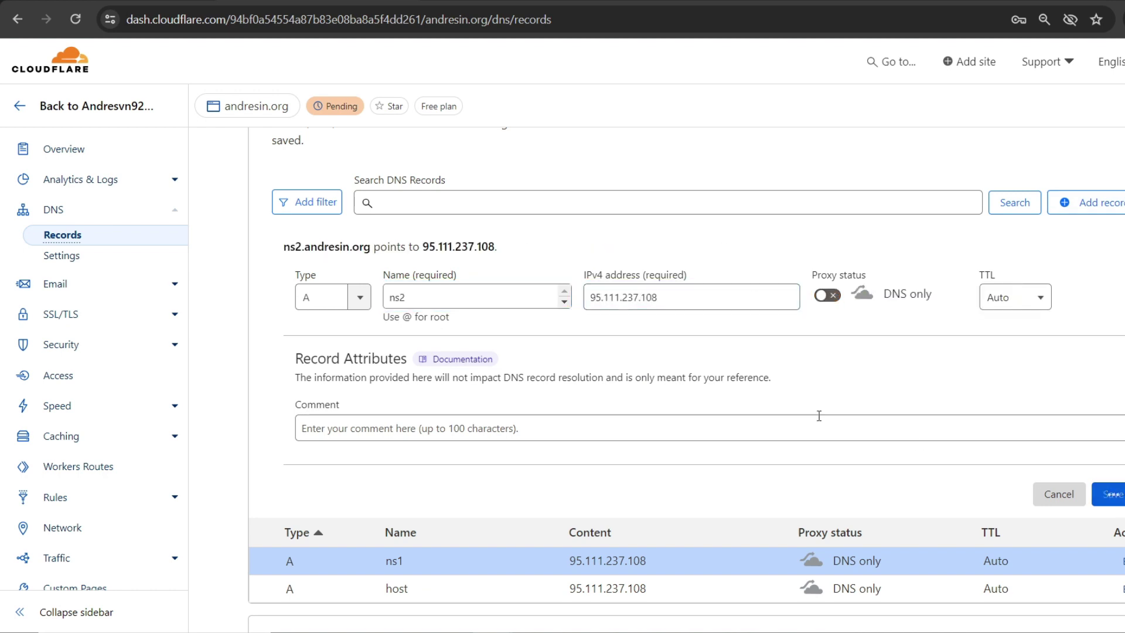
scroll(546, 371, "up", 3)
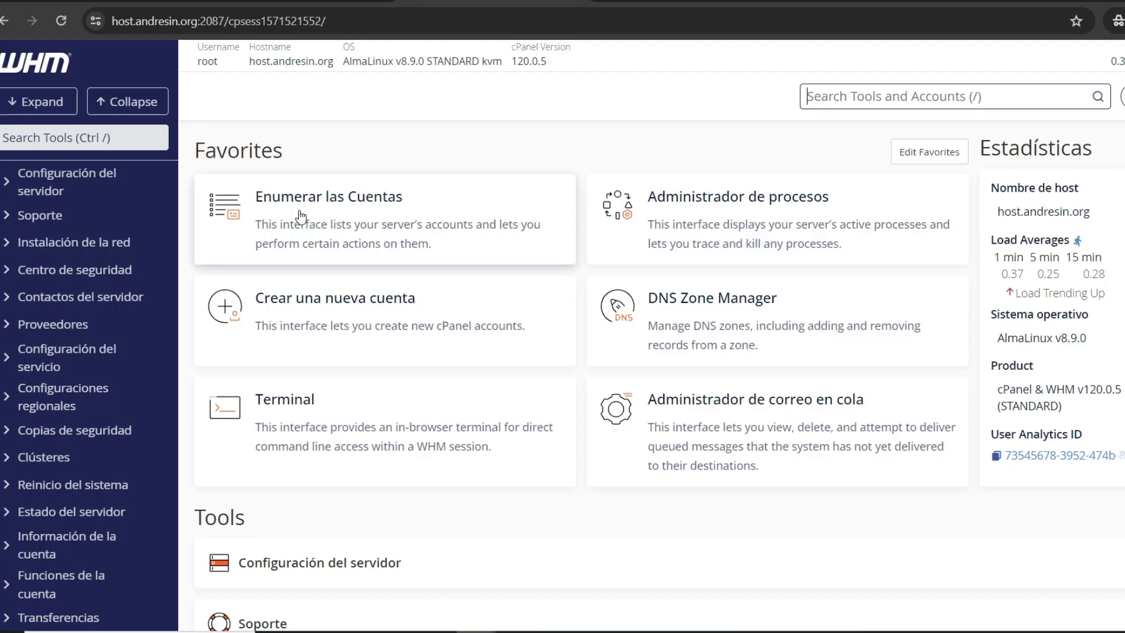
Step: Review the empty Enumerar las Cuentas list, then go to Crear una nueva cuenta
left_click(345, 210)
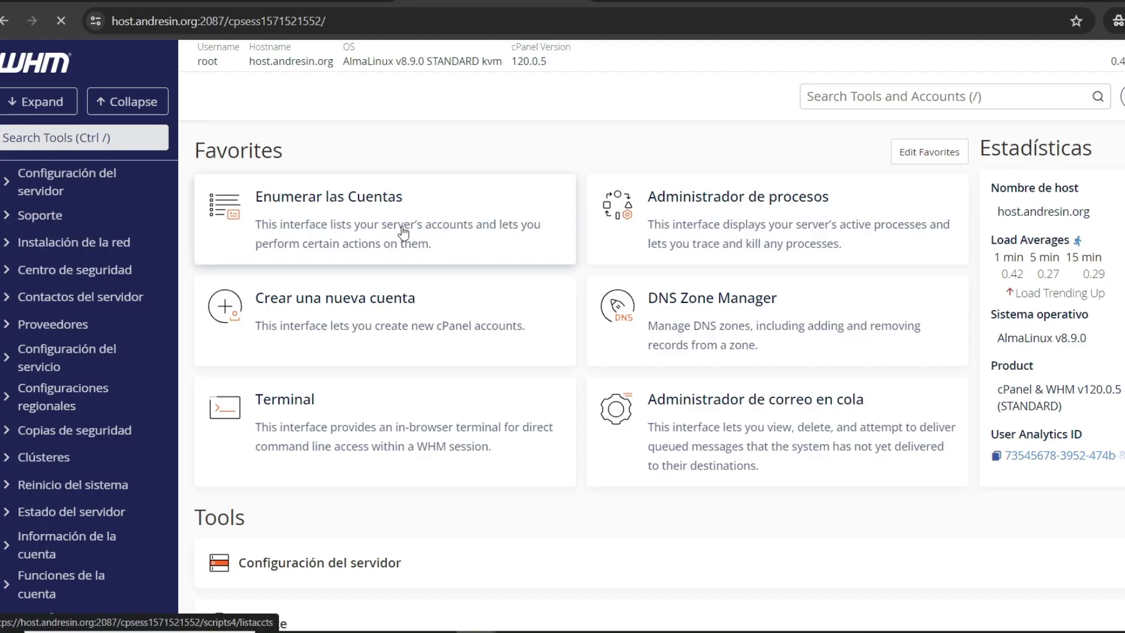
scroll(494, 255, "down", 2)
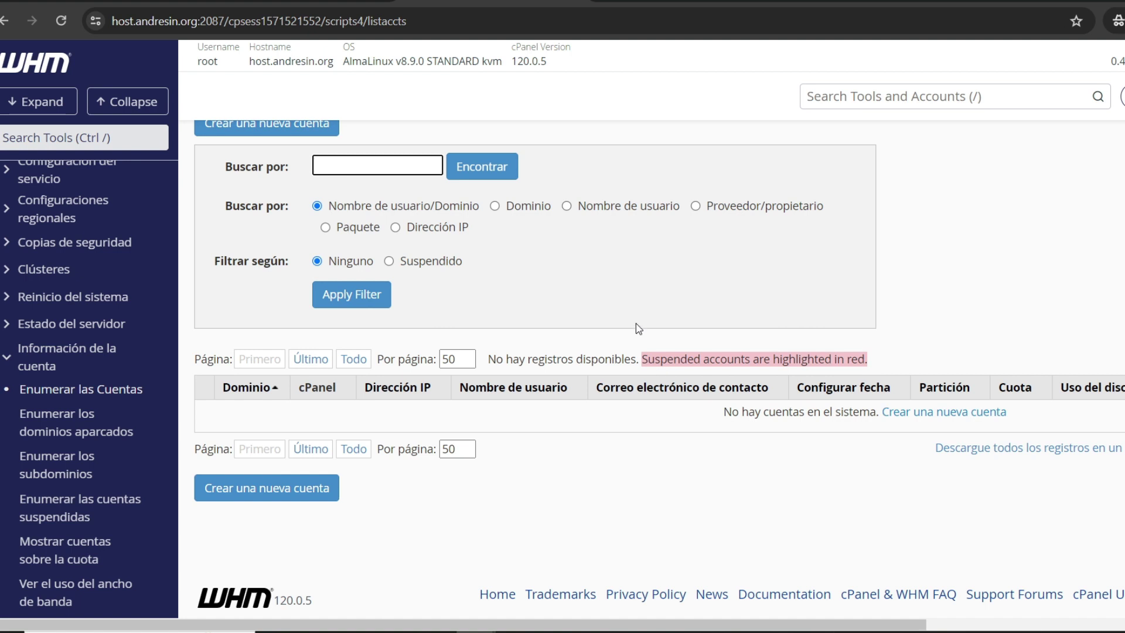
scroll(639, 328, "up", 2)
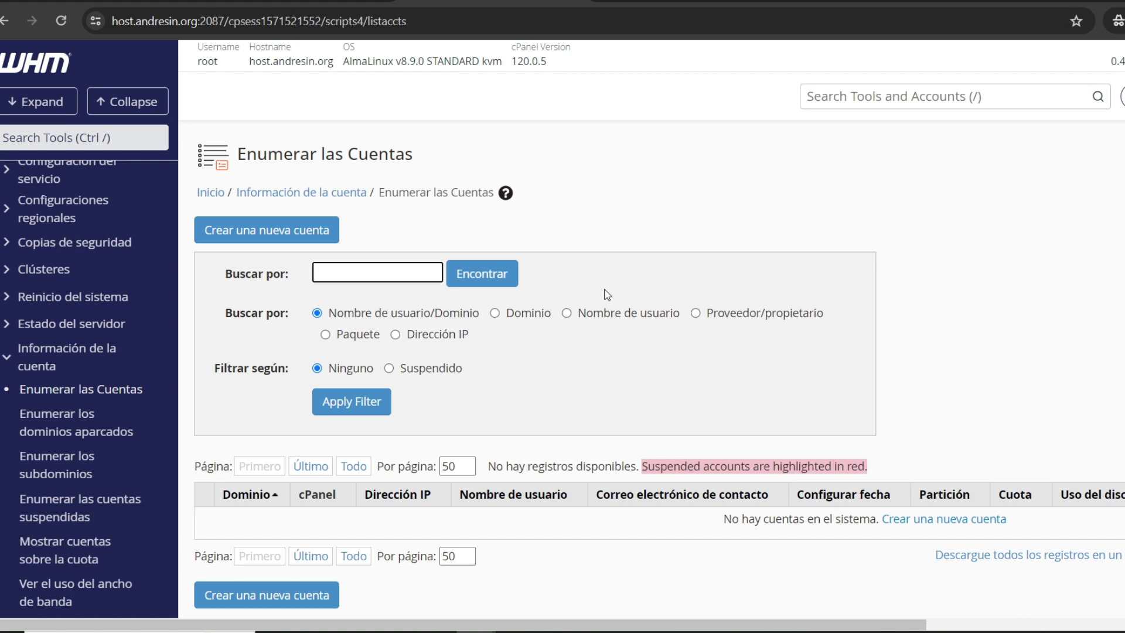
scroll(573, 284, "down", 2)
scroll(382, 252, "up", 2)
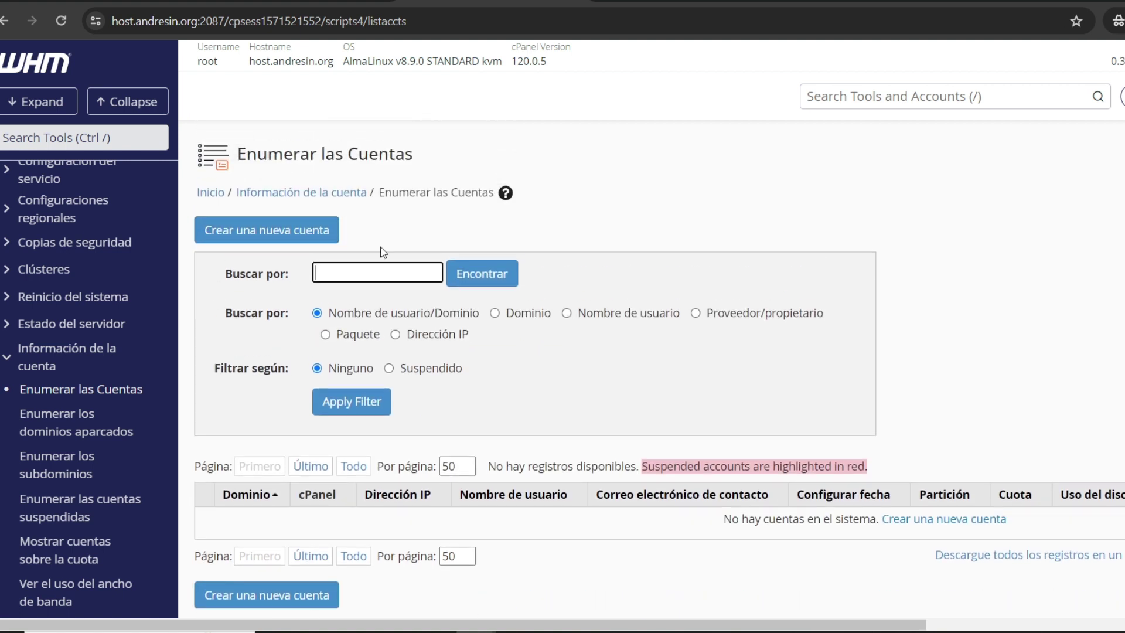
left_click(237, 232)
Step: Enter domain andresin.org, username andresin, the password and its confirmation, and the contact e-mail
scroll(568, 273, "down", 2)
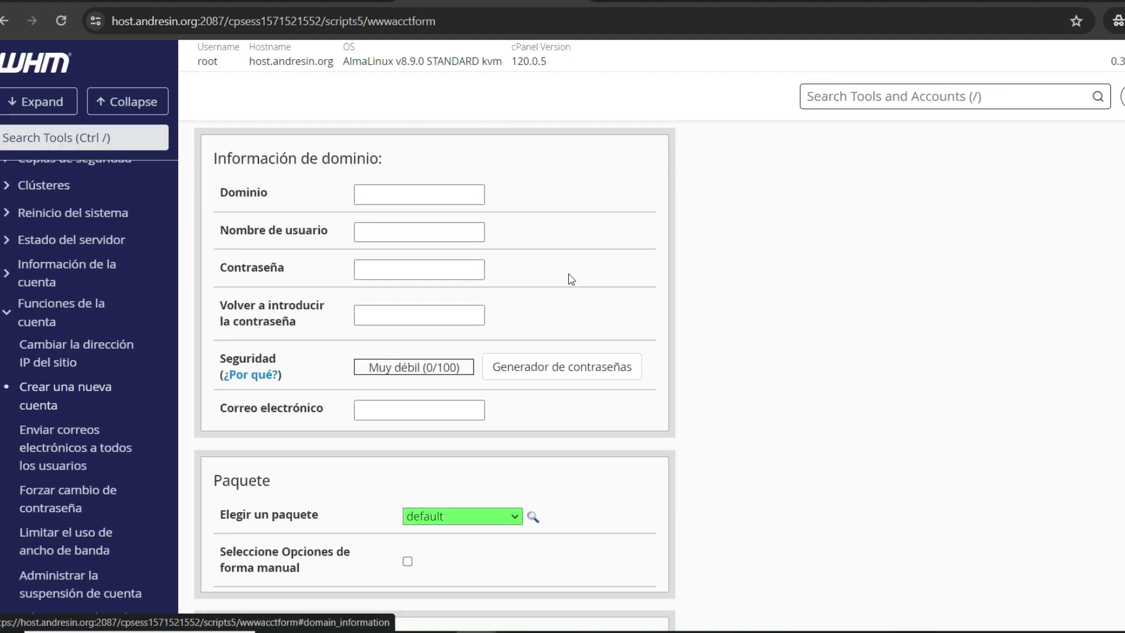
left_click(410, 175)
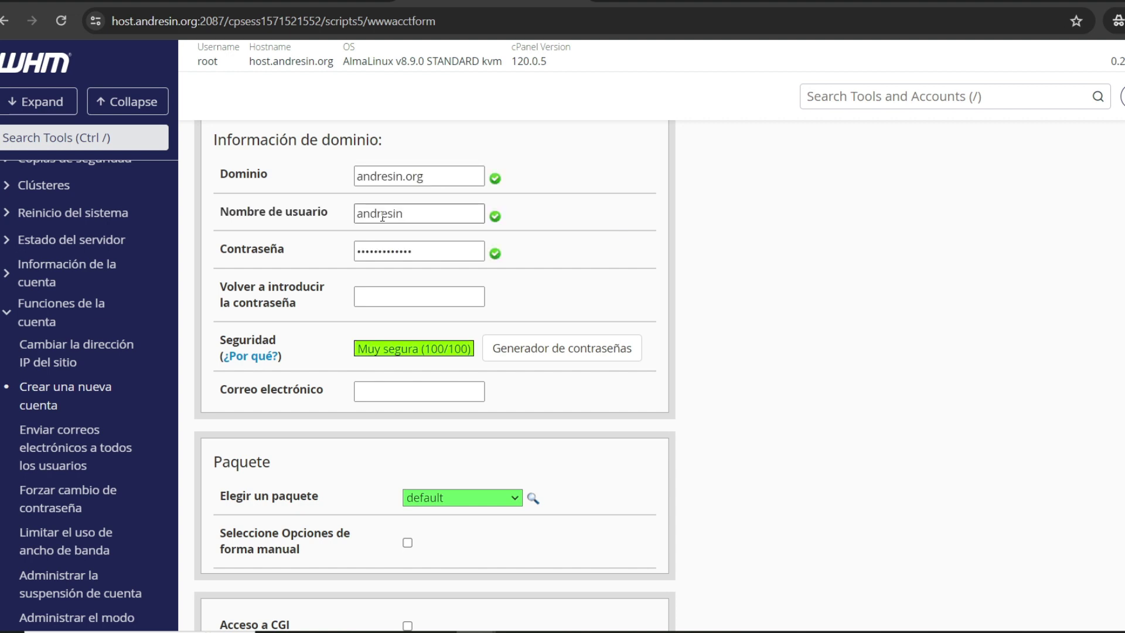
left_click(416, 214)
scroll(440, 261, "down", 2)
left_click(400, 191)
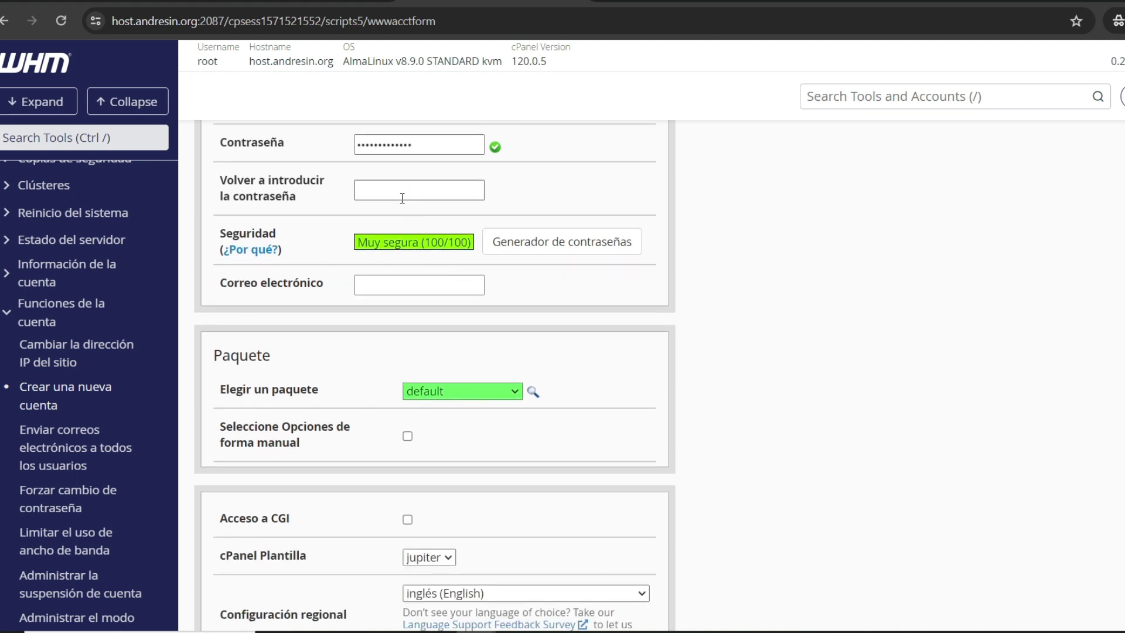
key("ctrl+v")
left_click(415, 284)
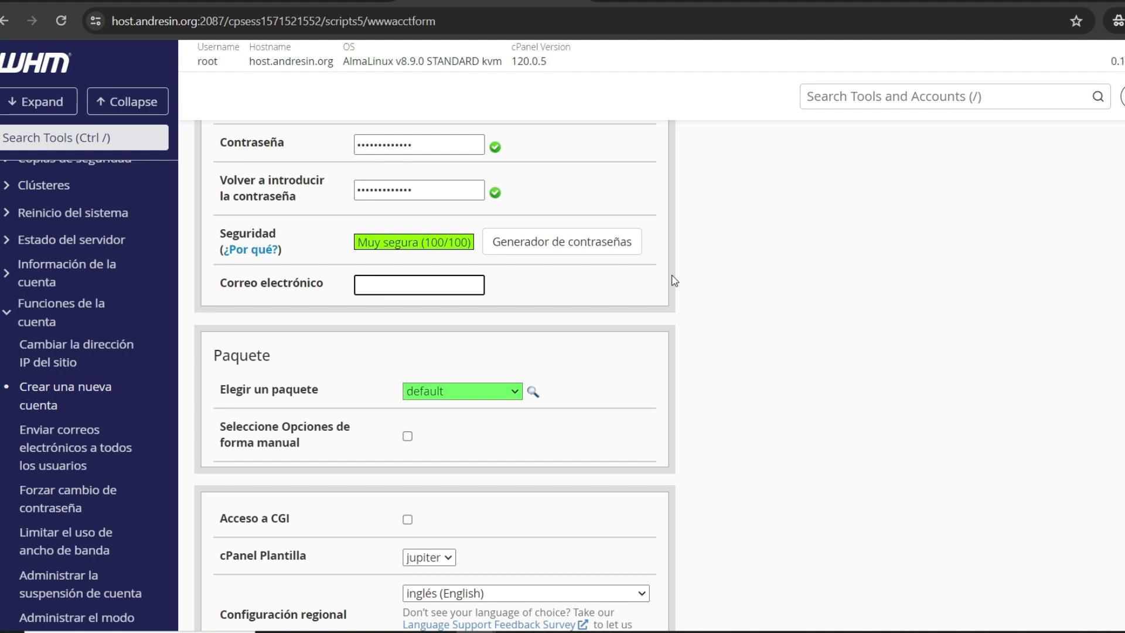
Step: Set the account language to español and create the account
scroll(674, 280, "down", 2)
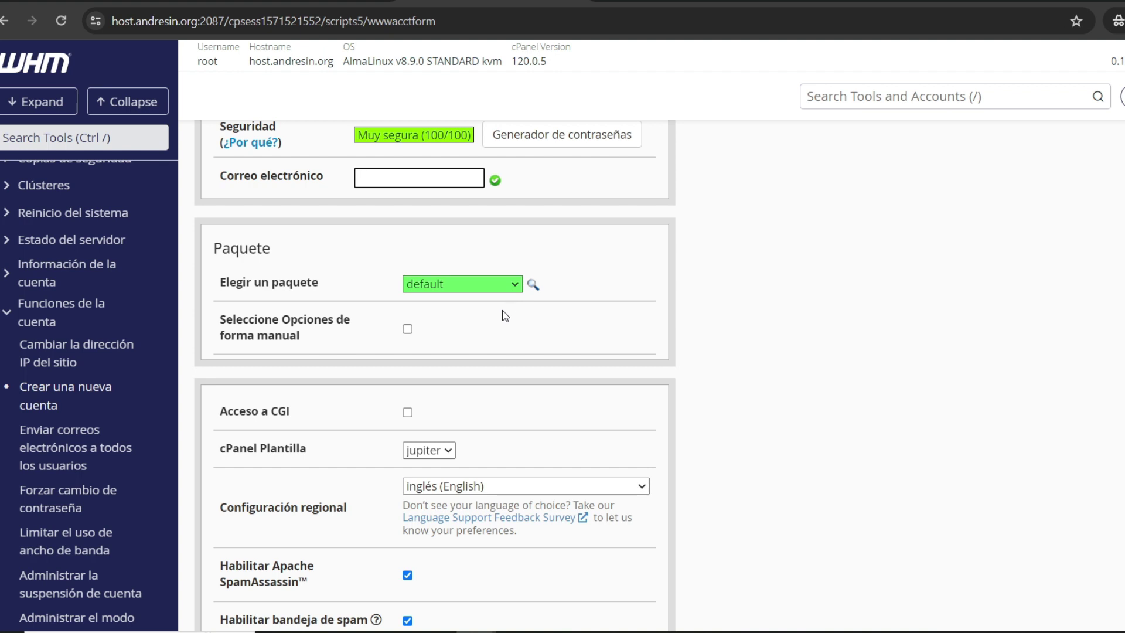
scroll(504, 317, "down", 4)
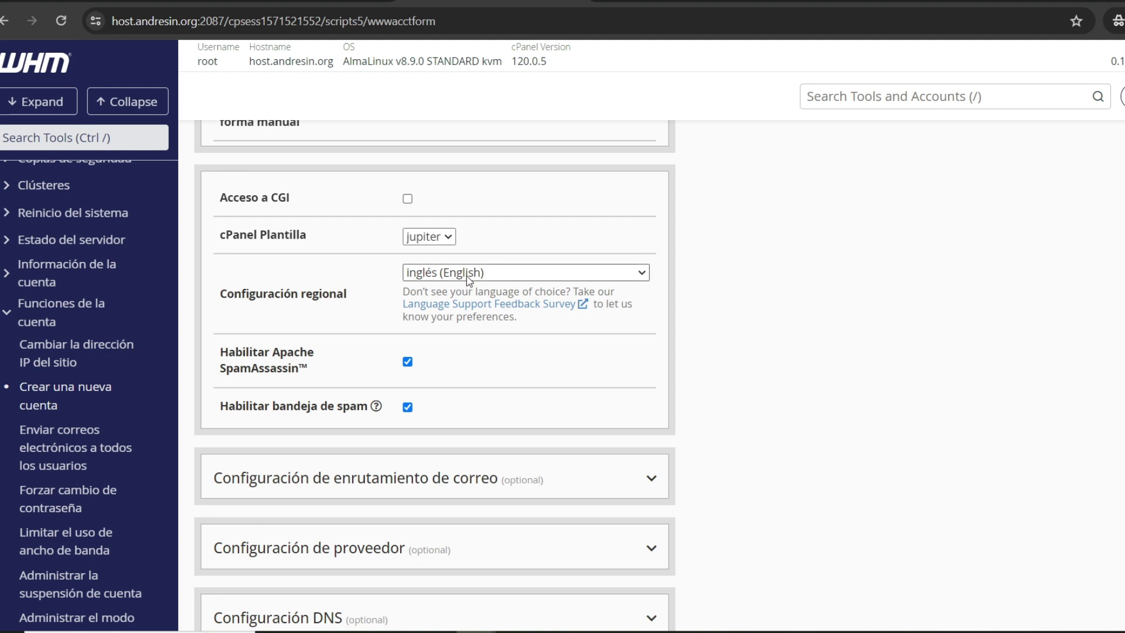
left_click(455, 274)
left_click(448, 386)
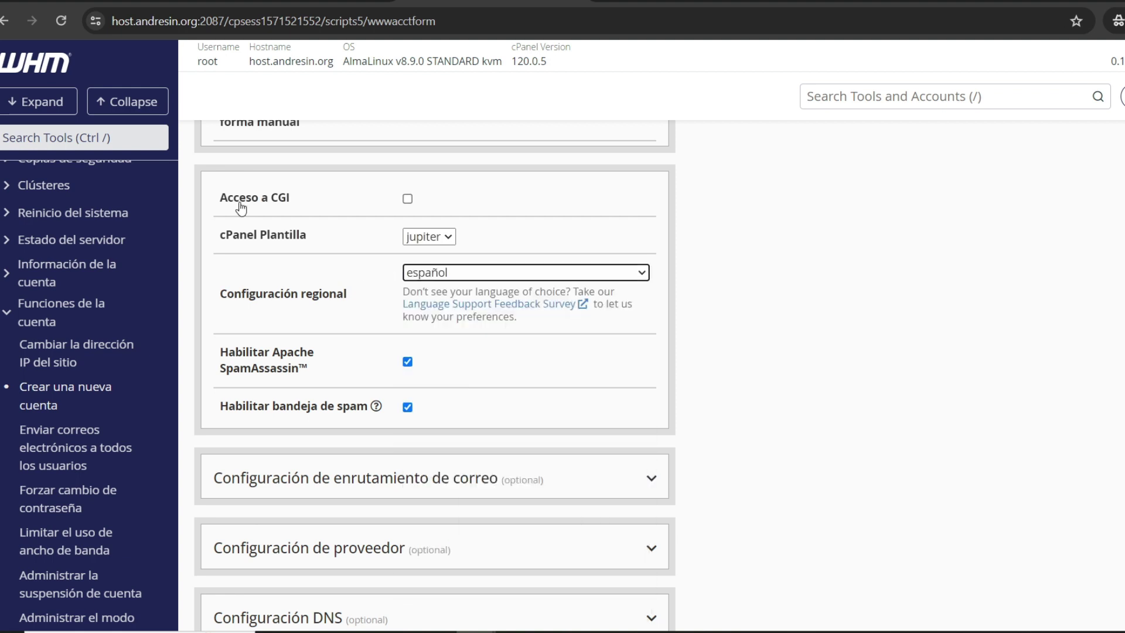
scroll(716, 259, "down", 3)
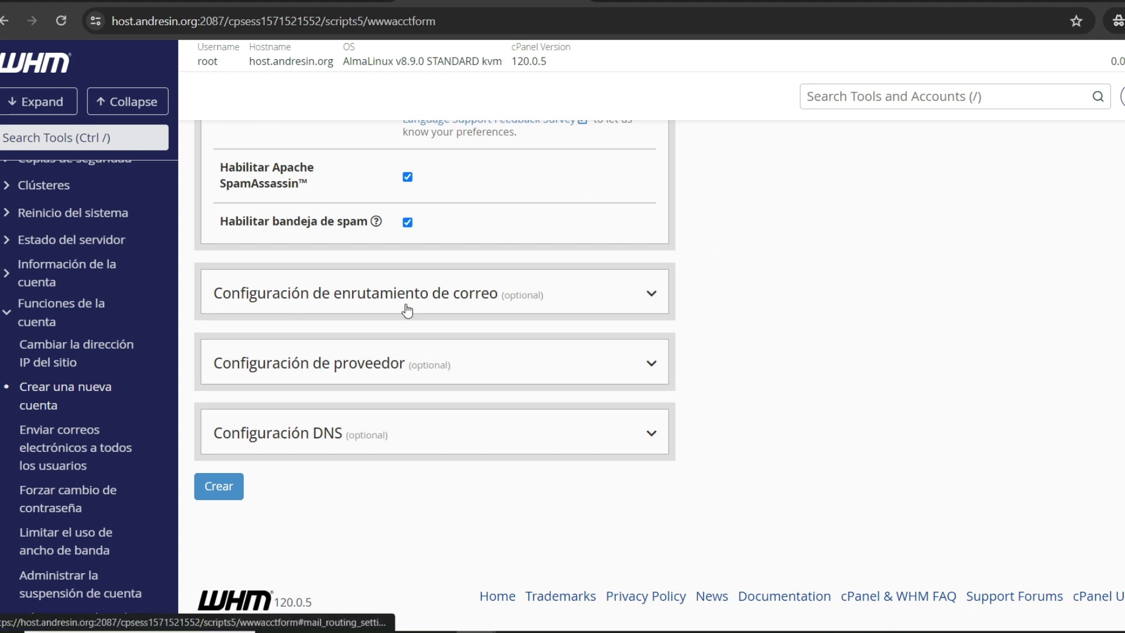
left_click(220, 487)
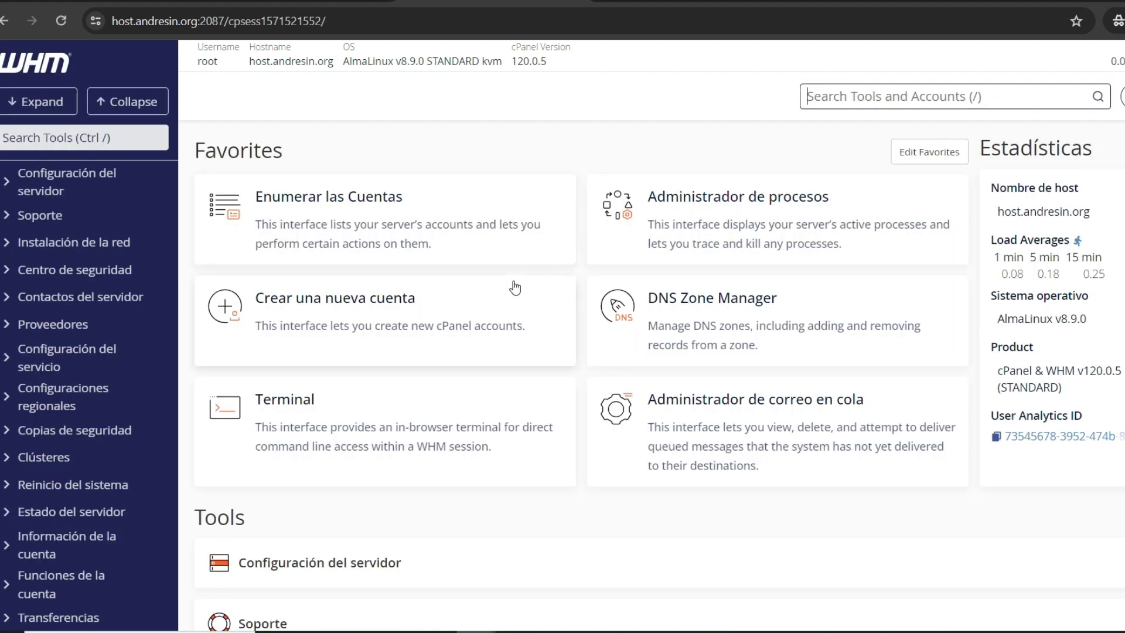
Step: Reopen Enumerar las Cuentas and scroll to the andresin.org account on 95.111.237.108
left_click(293, 213)
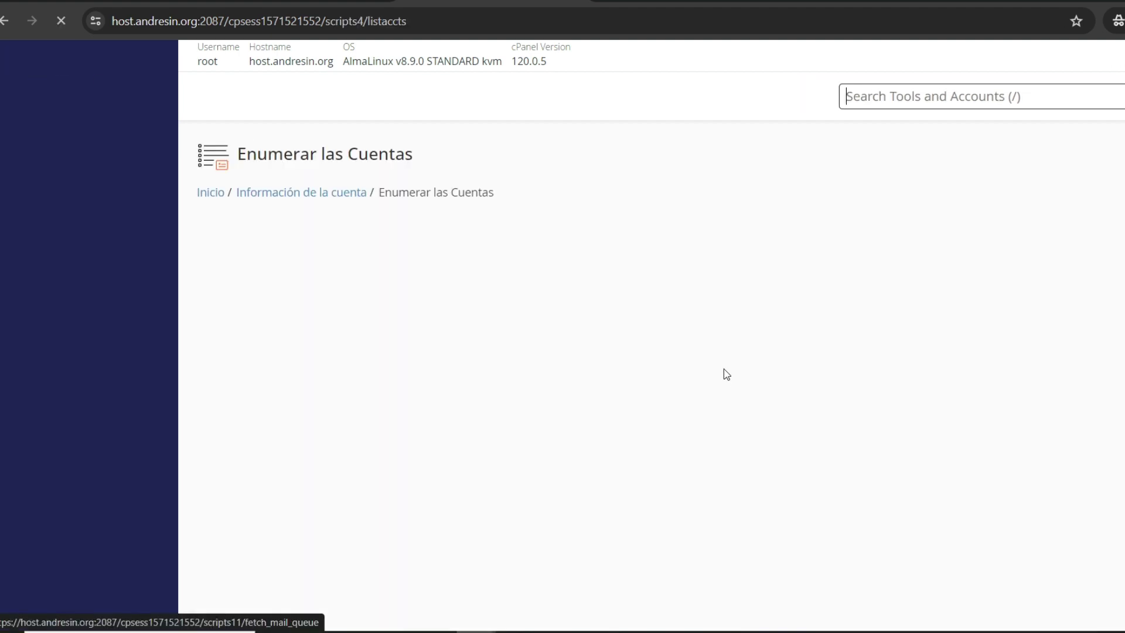
scroll(597, 295, "down", 2)
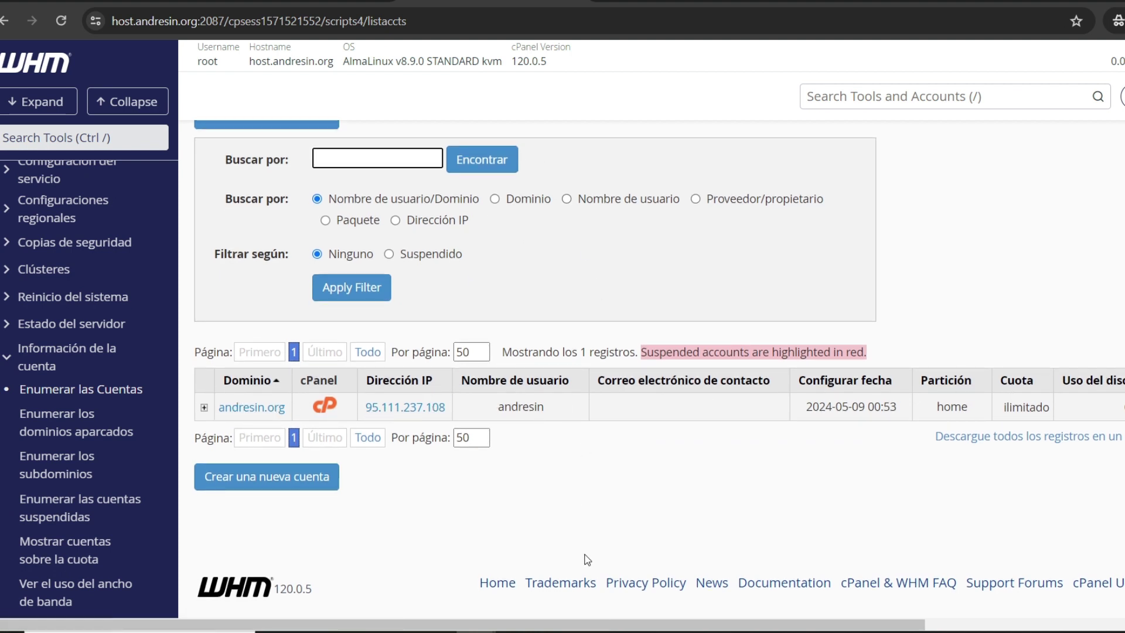
left_click_drag(566, 622, 568, 622)
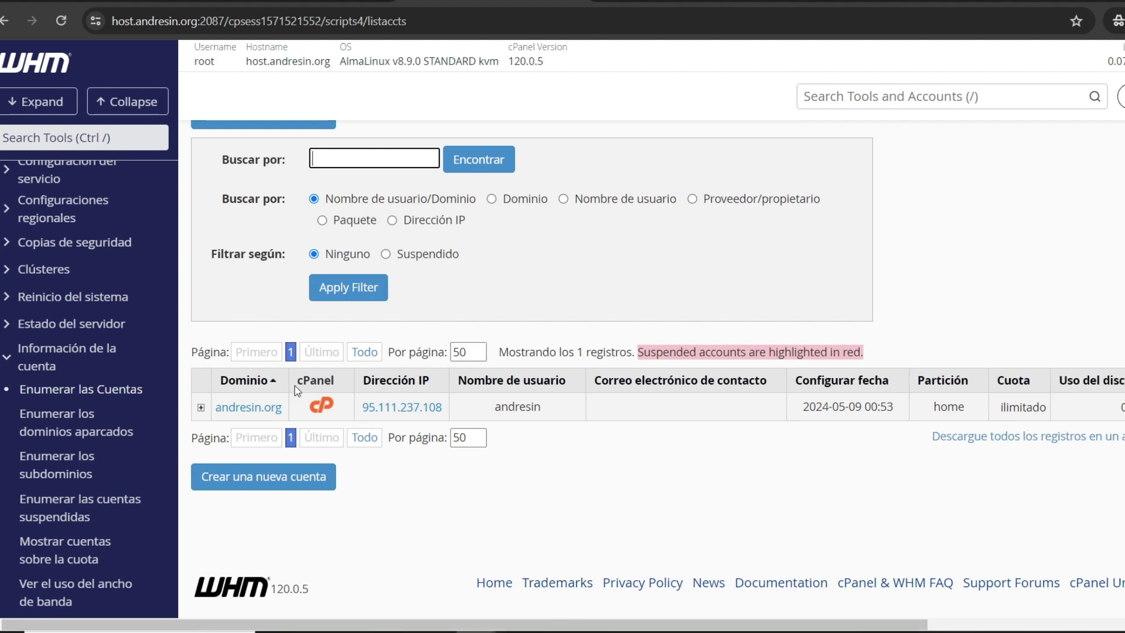
Step: Open andresin's cPanel from its account row, skip the welcome prompt, browse Tools, then return to WHM
left_click(320, 408)
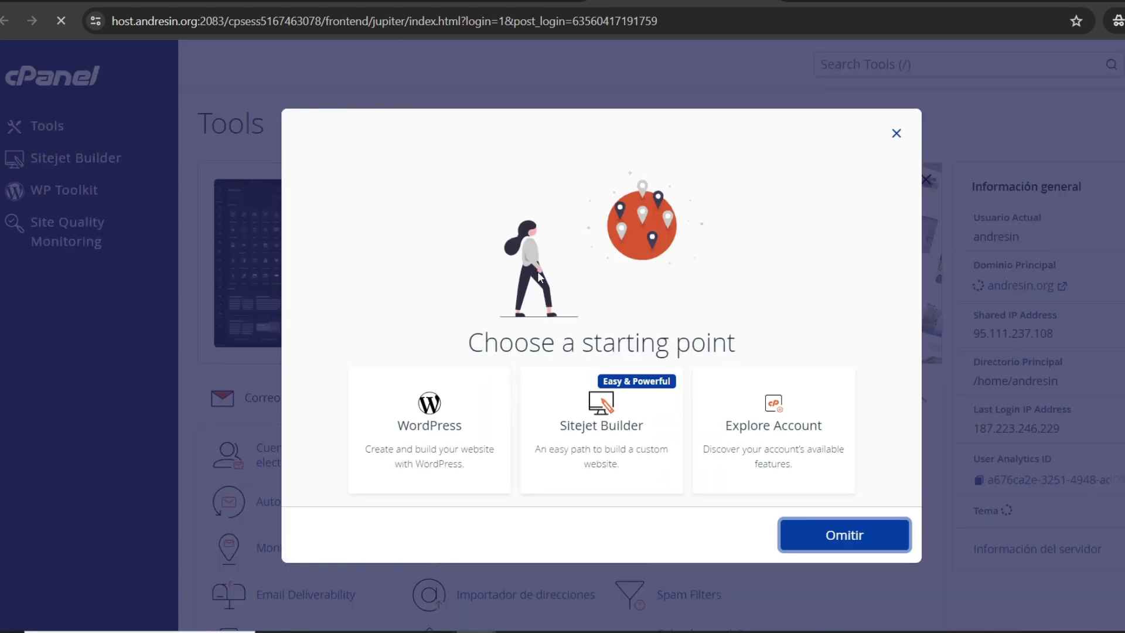
left_click(896, 134)
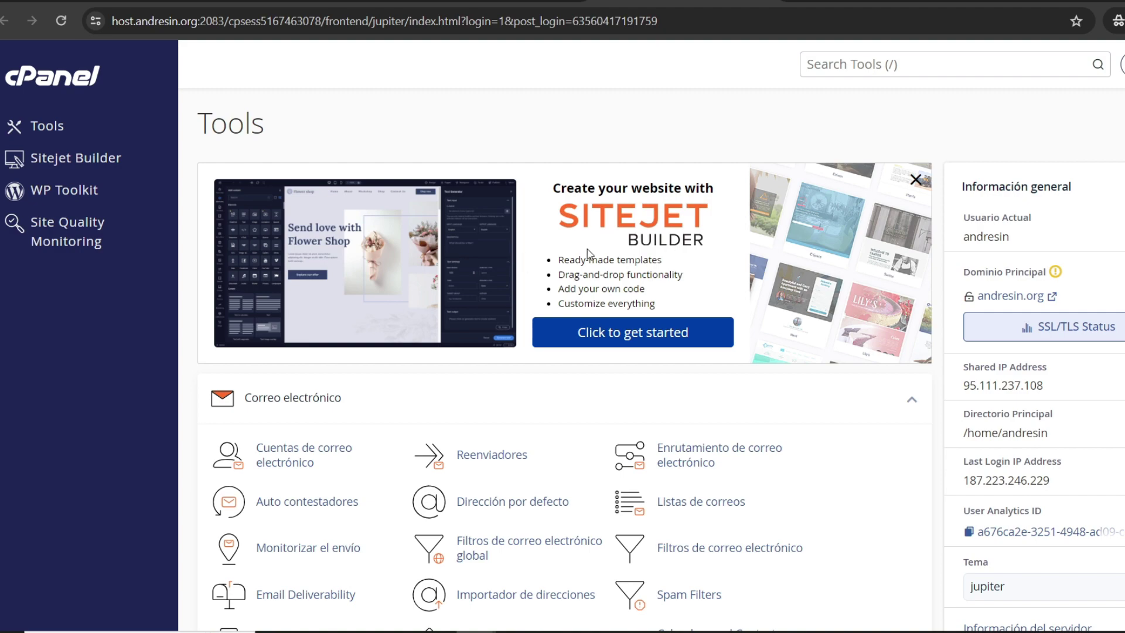
scroll(484, 229, "down", 4)
scroll(384, 207, "up", 4)
scroll(469, 211, "down", 10)
scroll(580, 221, "up", 10)
key("ctrl+Tab")
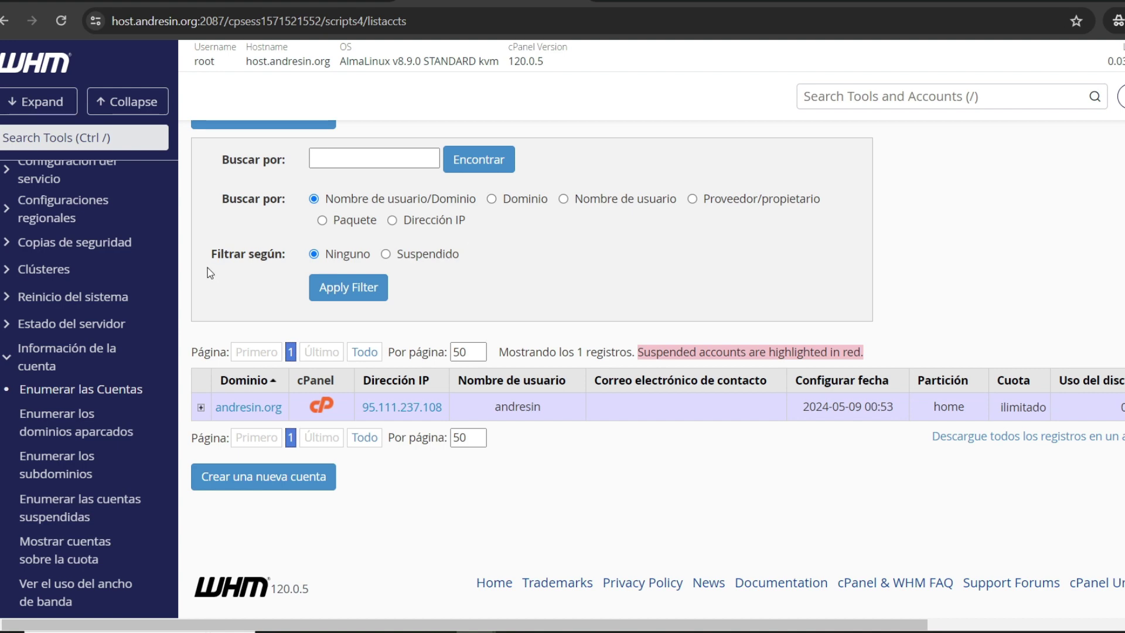
scroll(75, 248, "up", 5)
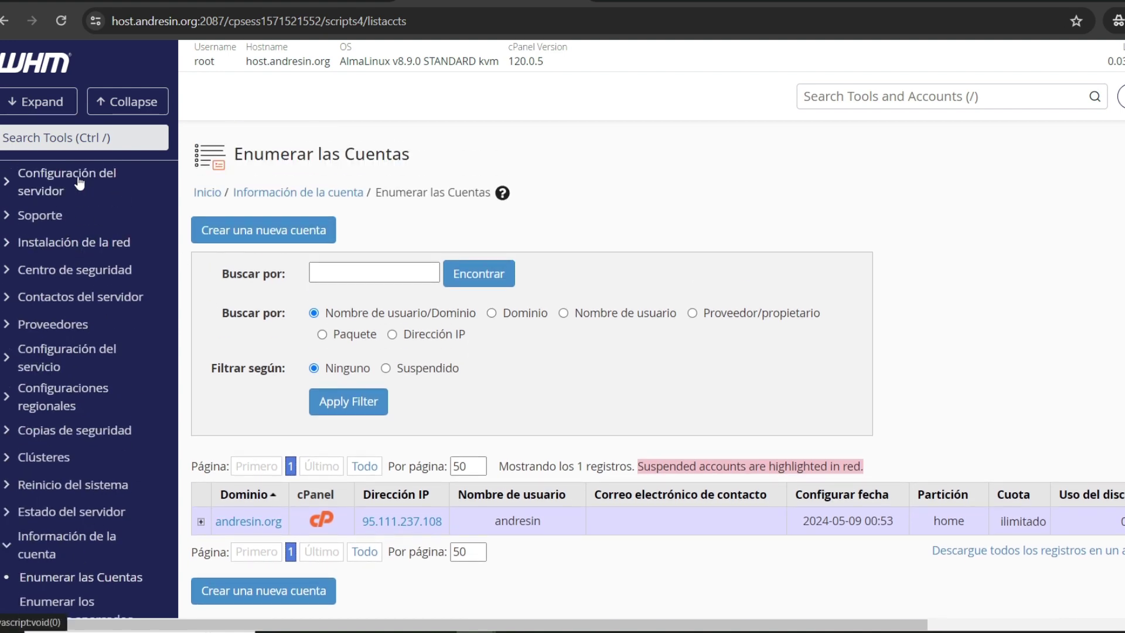
Step: In Cloudflare, add DNS-only A records for mail and webmail at 95.111.237.108
key("ctrl+Tab")
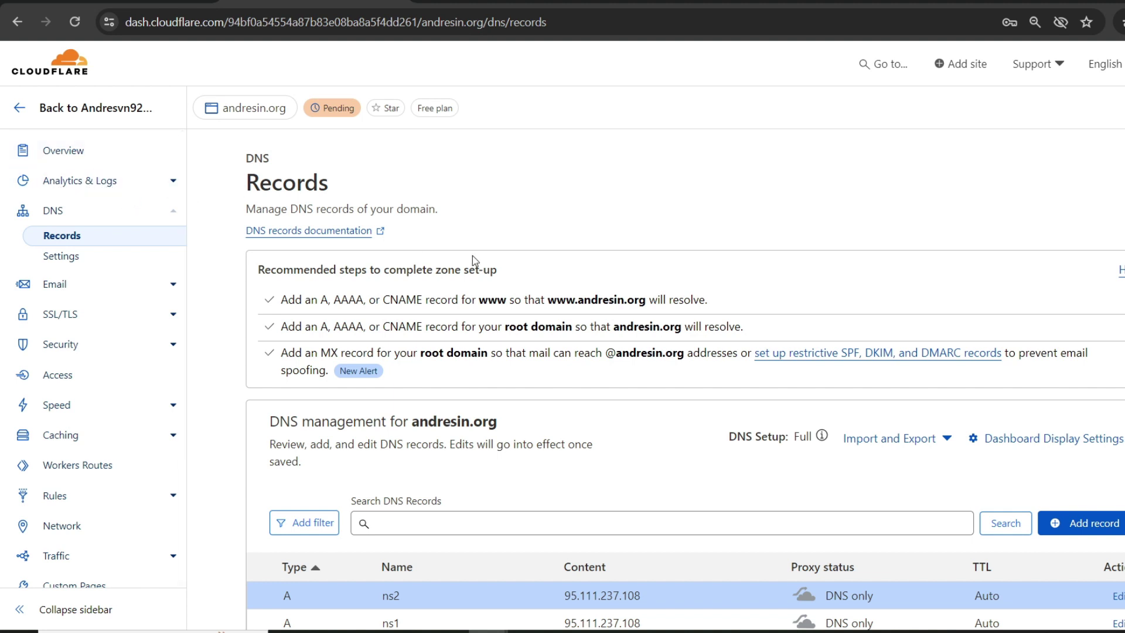
scroll(536, 228, "down", 5)
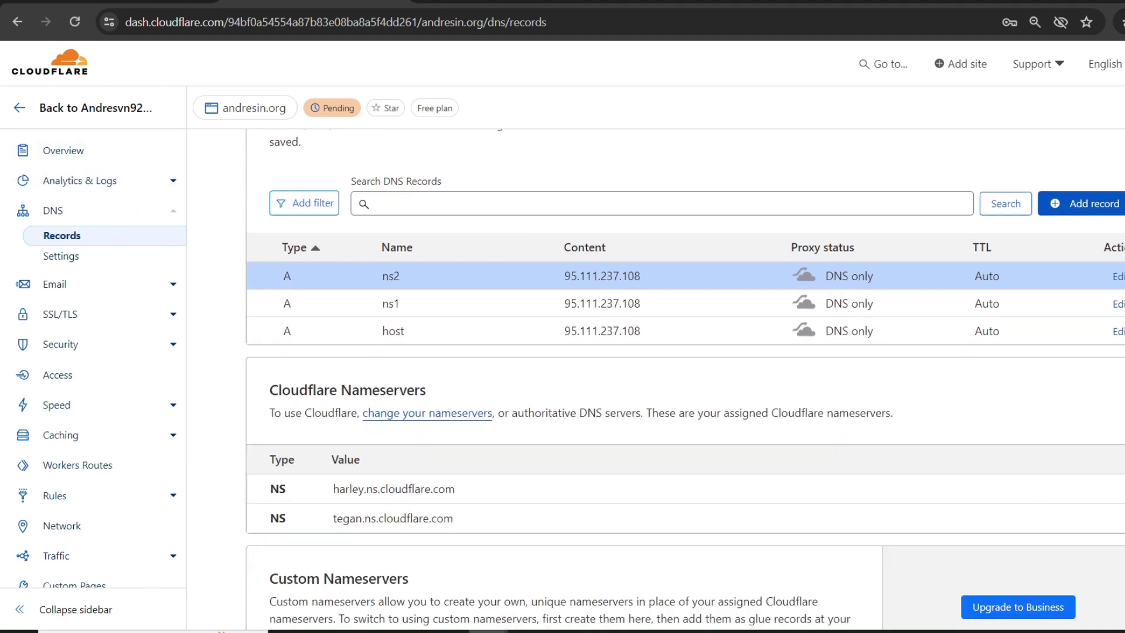
left_click(1077, 211)
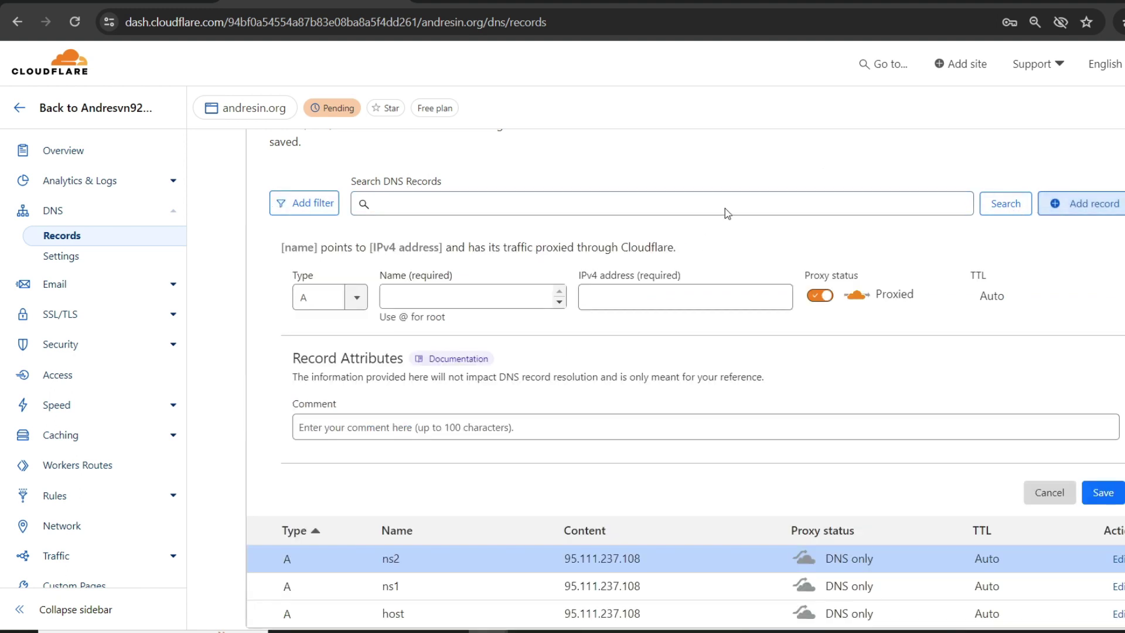
left_click(411, 300)
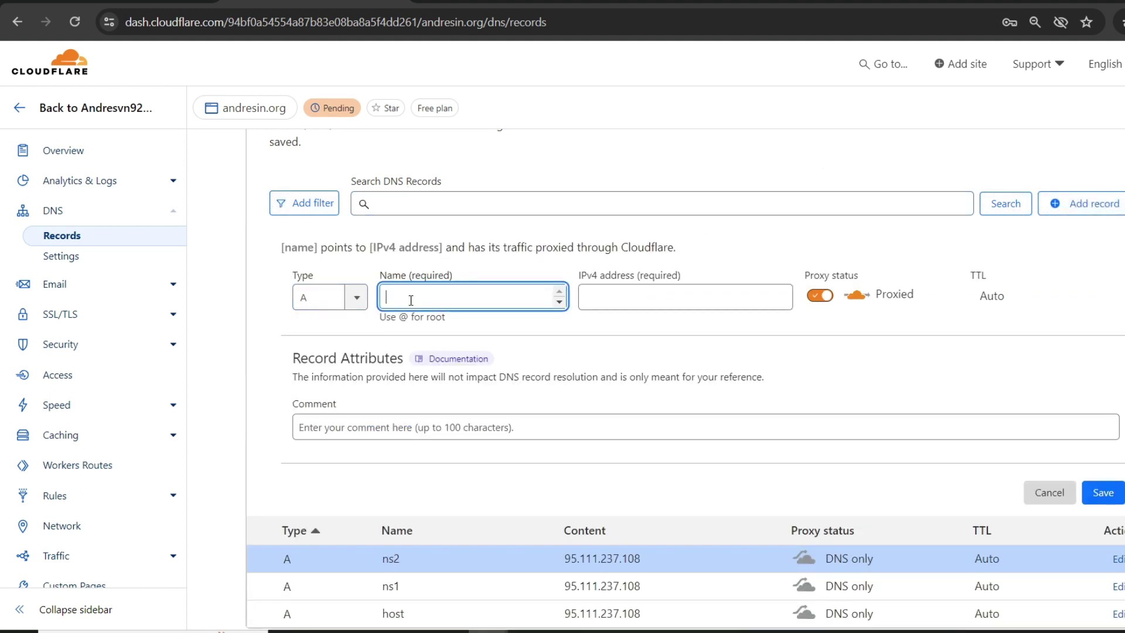
type("mail")
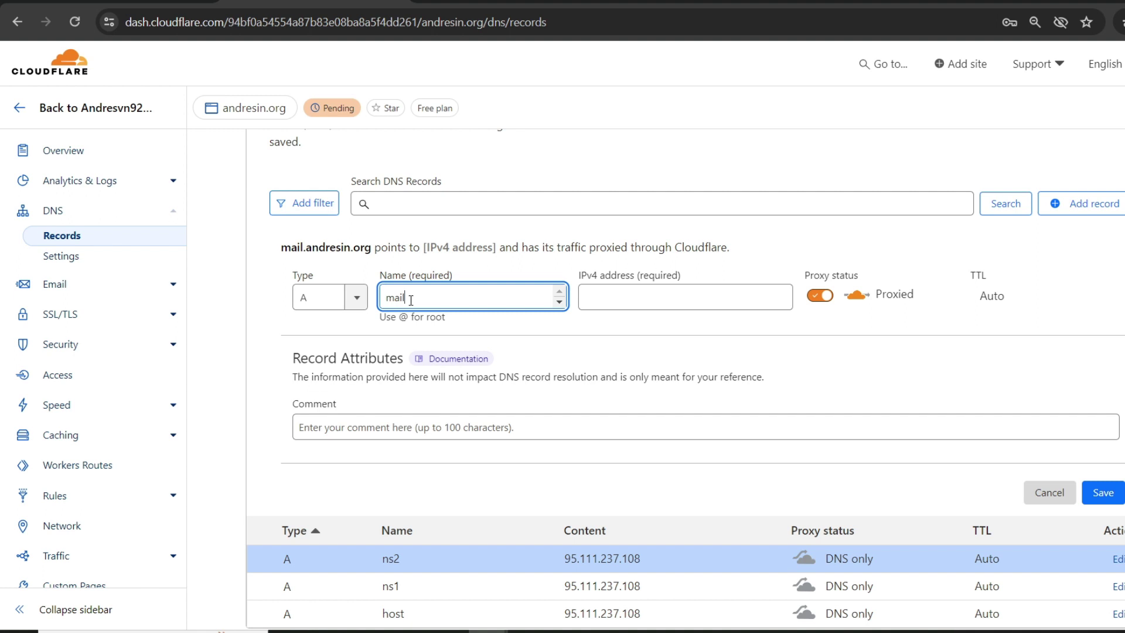
left_click(639, 295)
scroll(667, 339, "down", 2)
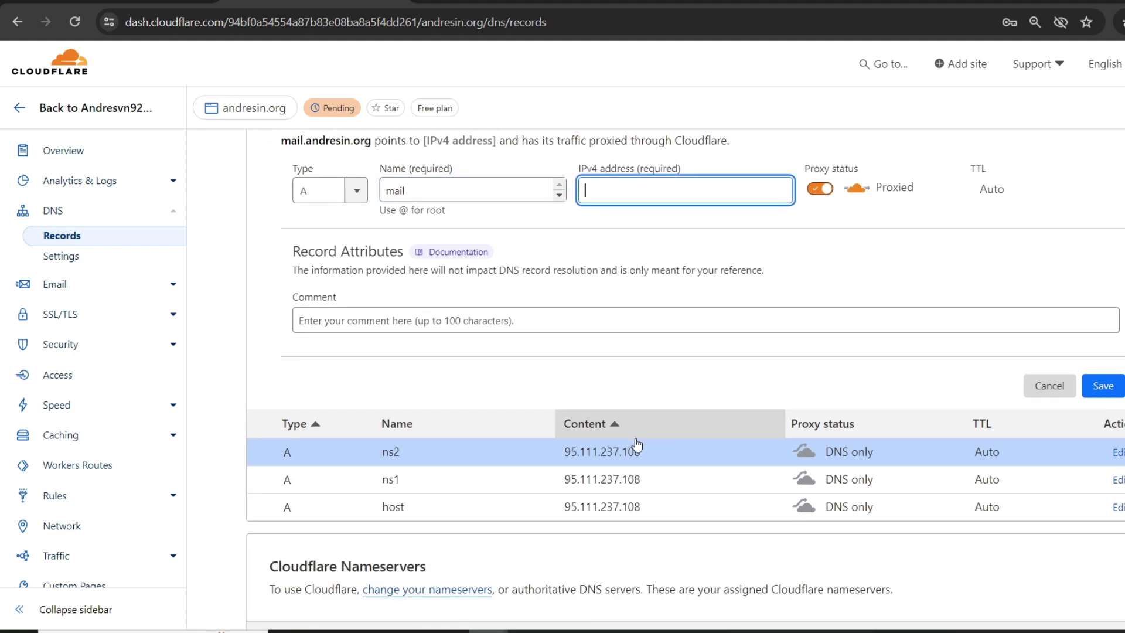
type("95.111.237.108")
left_click(820, 188)
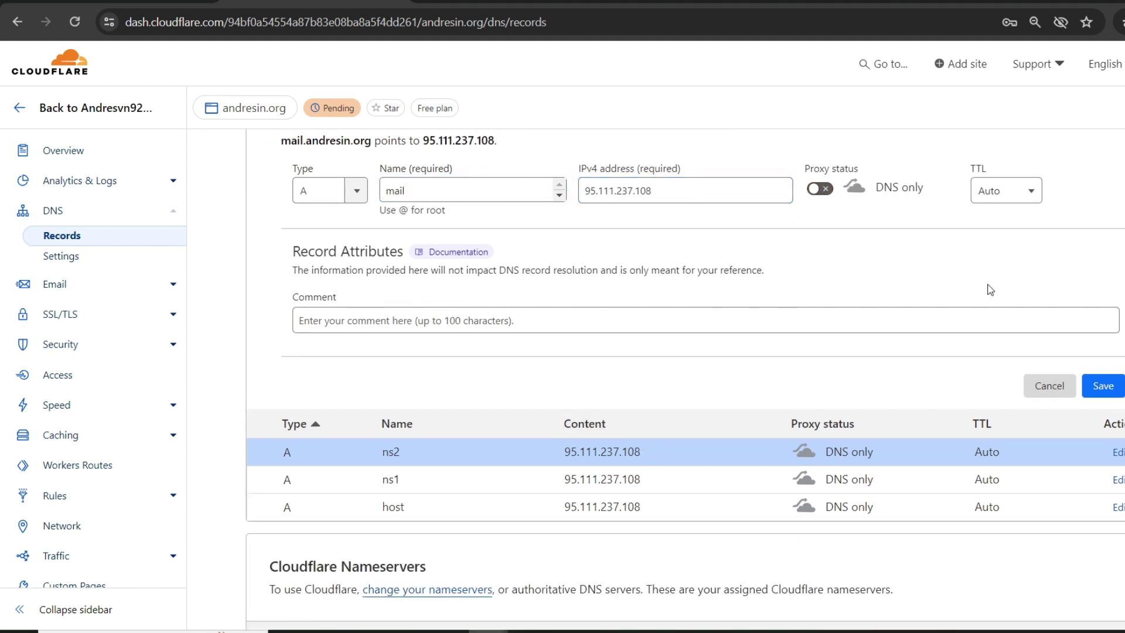
left_click(1101, 386)
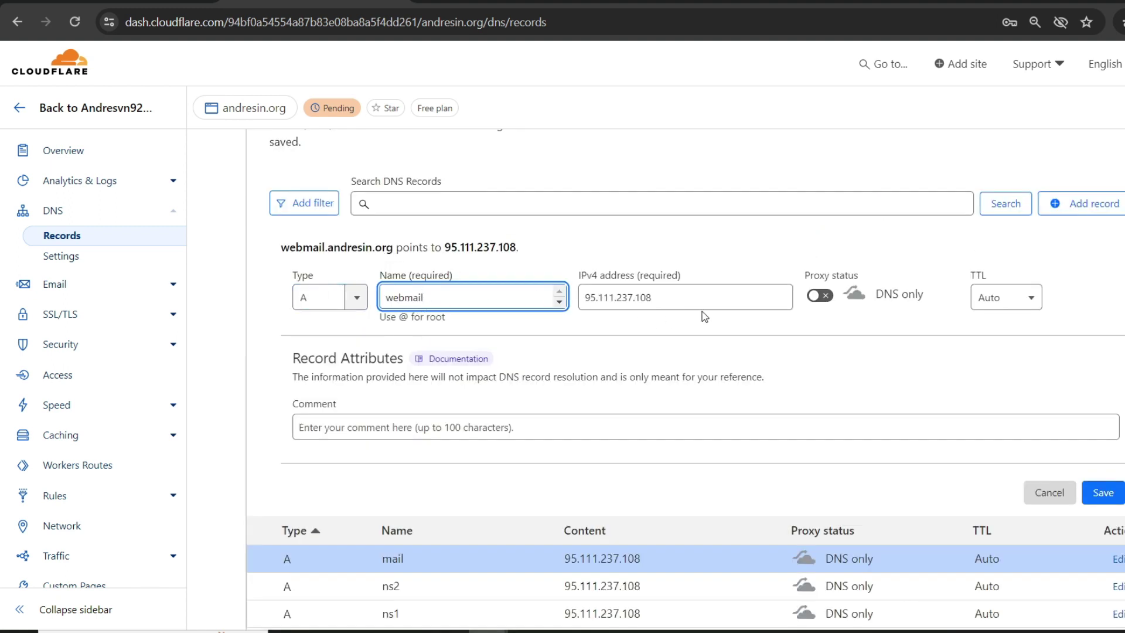
left_click(1112, 500)
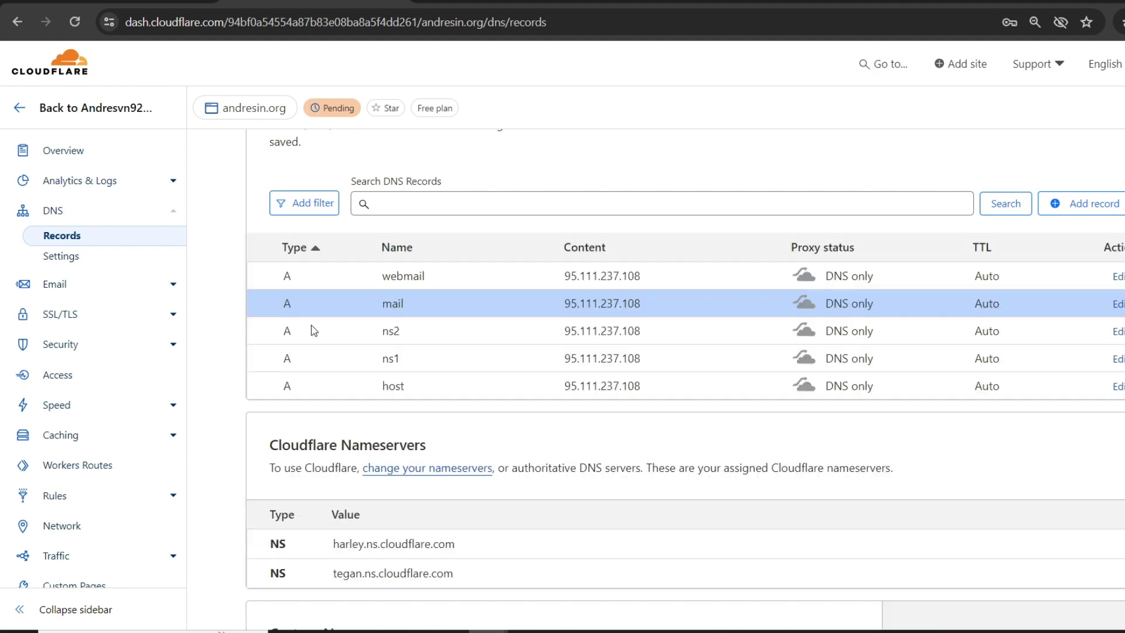
Step: Add a DNS-only A record for www at 95.111.237.108
scroll(436, 322, "up", 3)
scroll(715, 309, "down", 4)
scroll(973, 266, "up", 2)
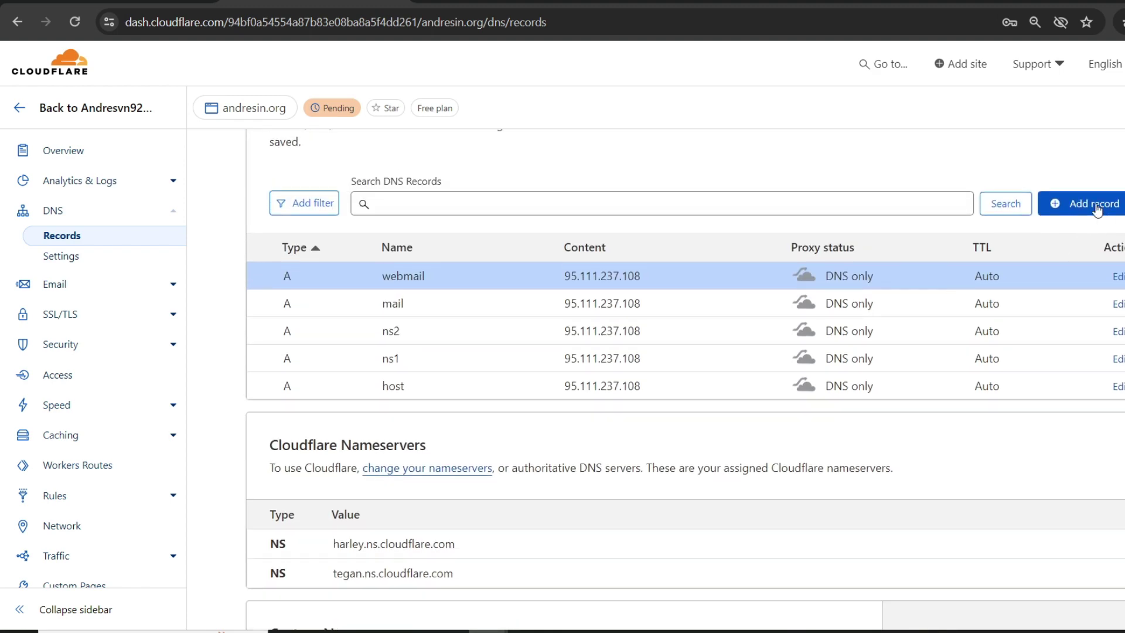
left_click(1086, 203)
left_click(406, 302)
type("www")
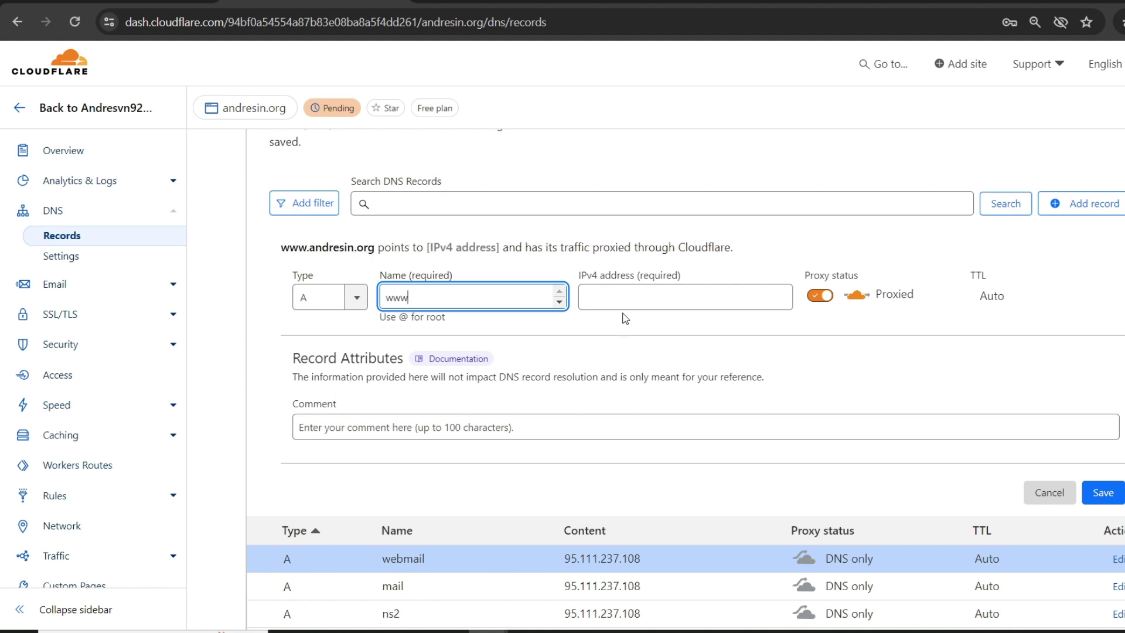
left_click(653, 299)
type("95.111.237.108")
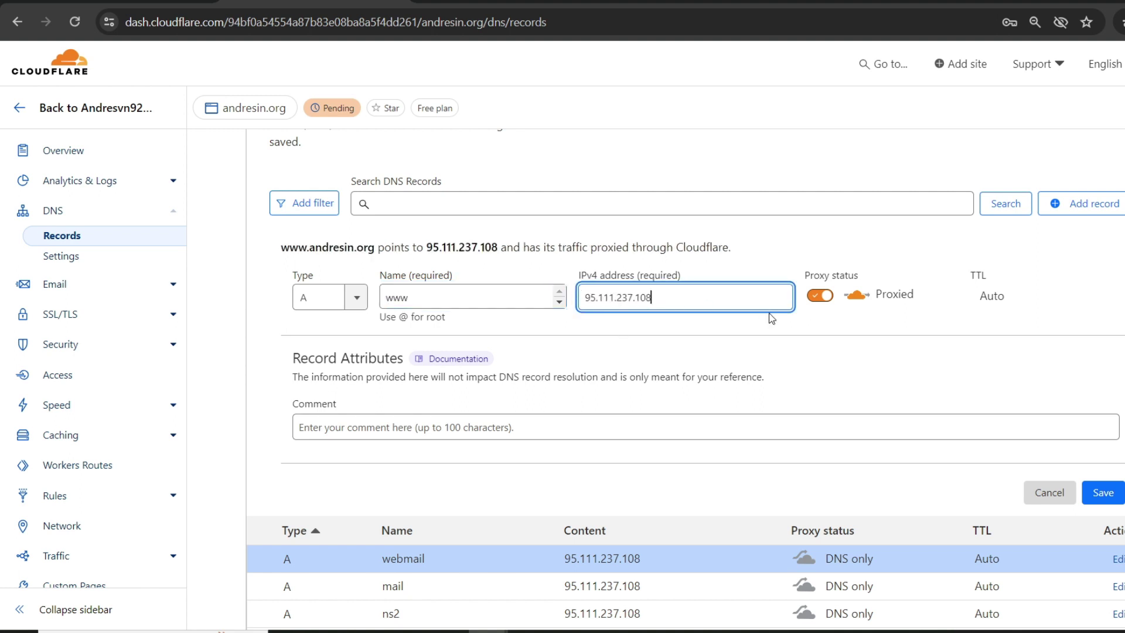
left_click(831, 301)
left_click(1104, 492)
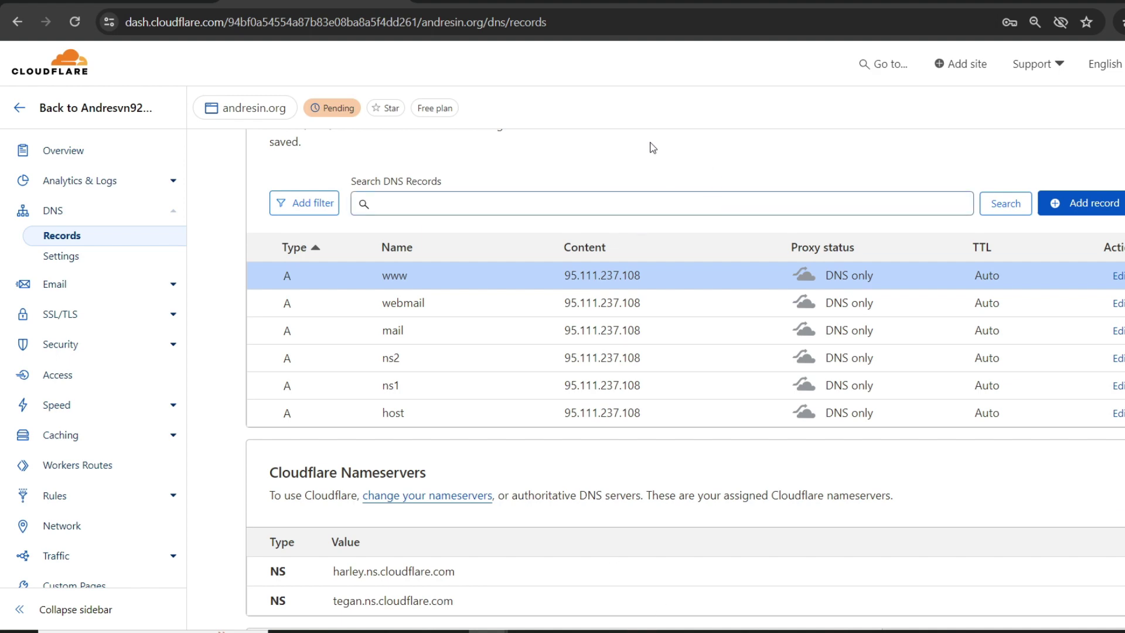
Step: Add an MX record for @ pointing to mail.andresin.org with priority 0
scroll(762, 310, "up", 3)
left_click(1097, 414)
scroll(364, 198, "down", 5)
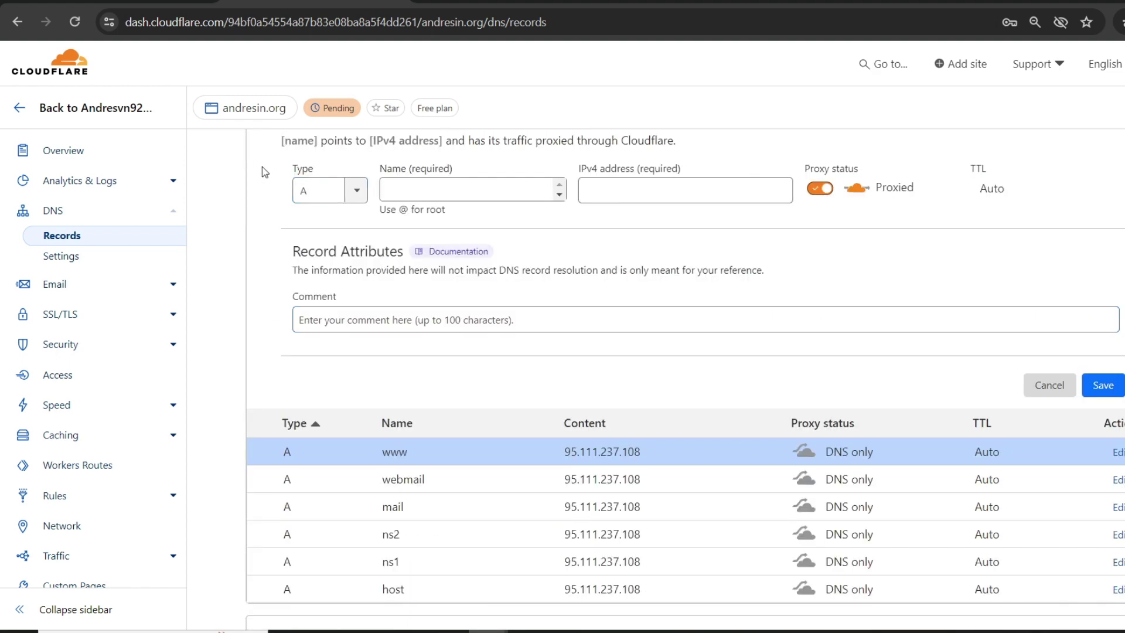
left_click(365, 198)
scroll(328, 246, "down", 3)
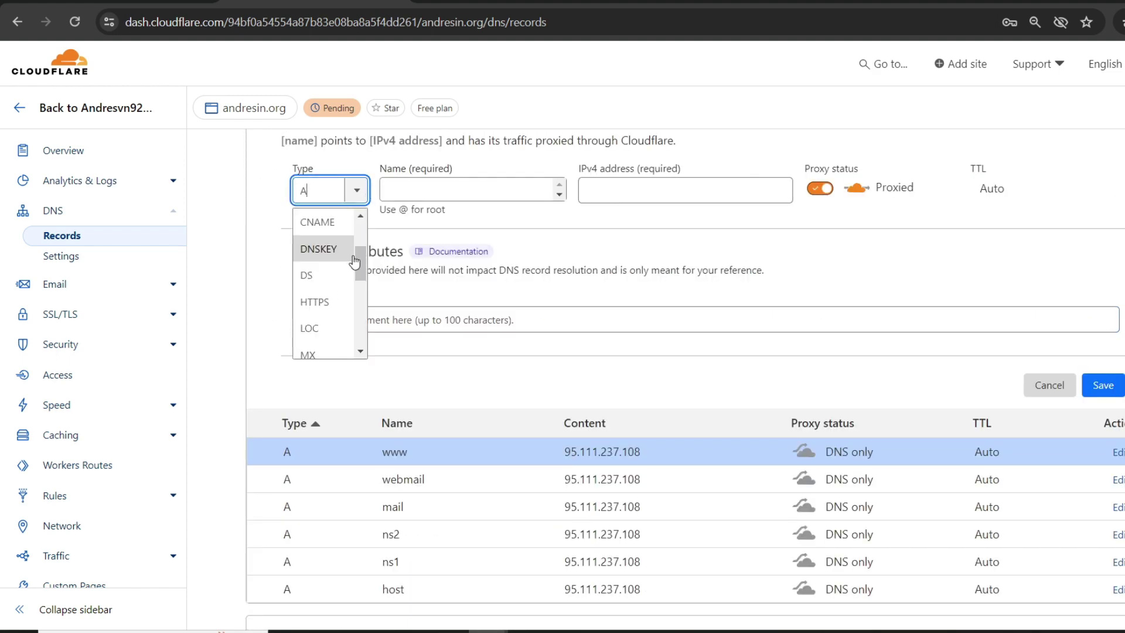
left_click(311, 355)
left_click(421, 192)
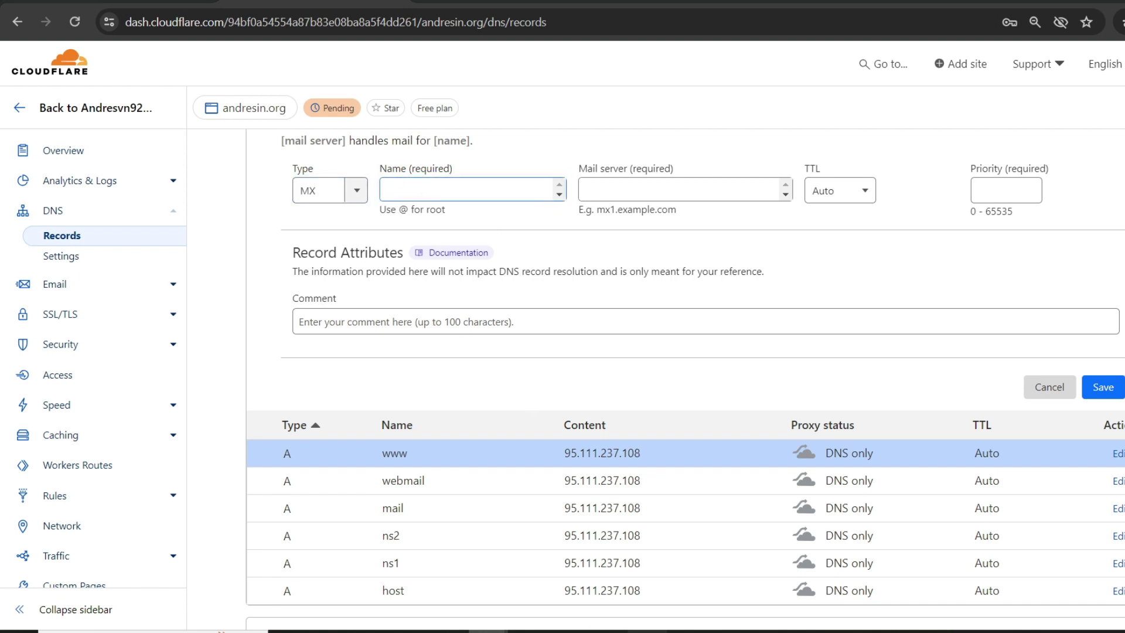
type("@")
left_click(670, 198)
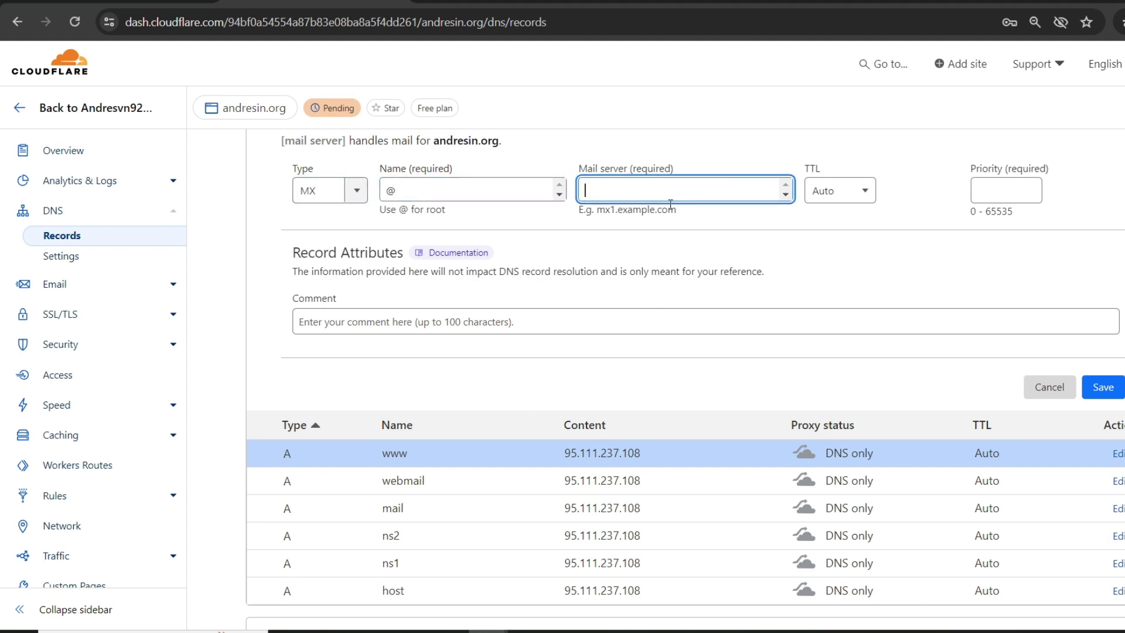
type("mail")
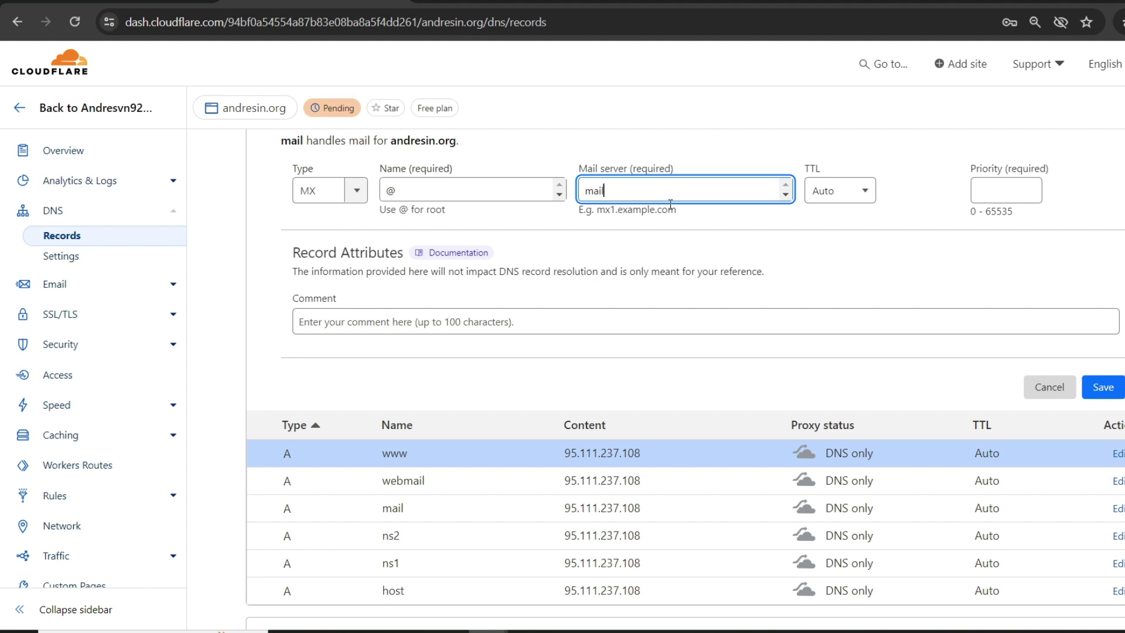
type(".a")
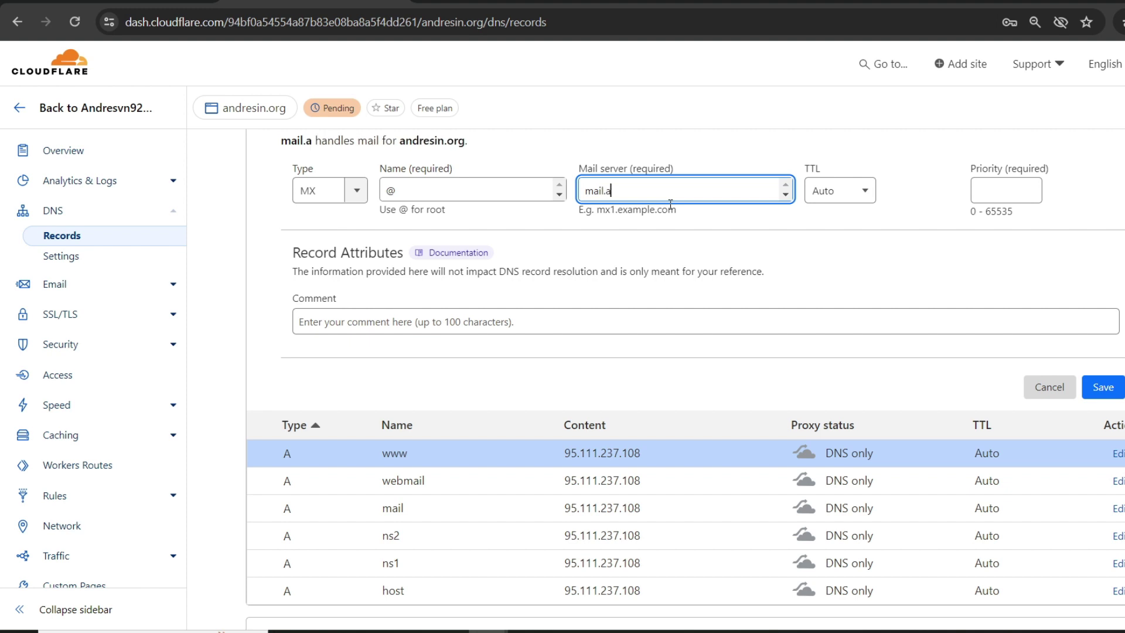
type("ndresin.org")
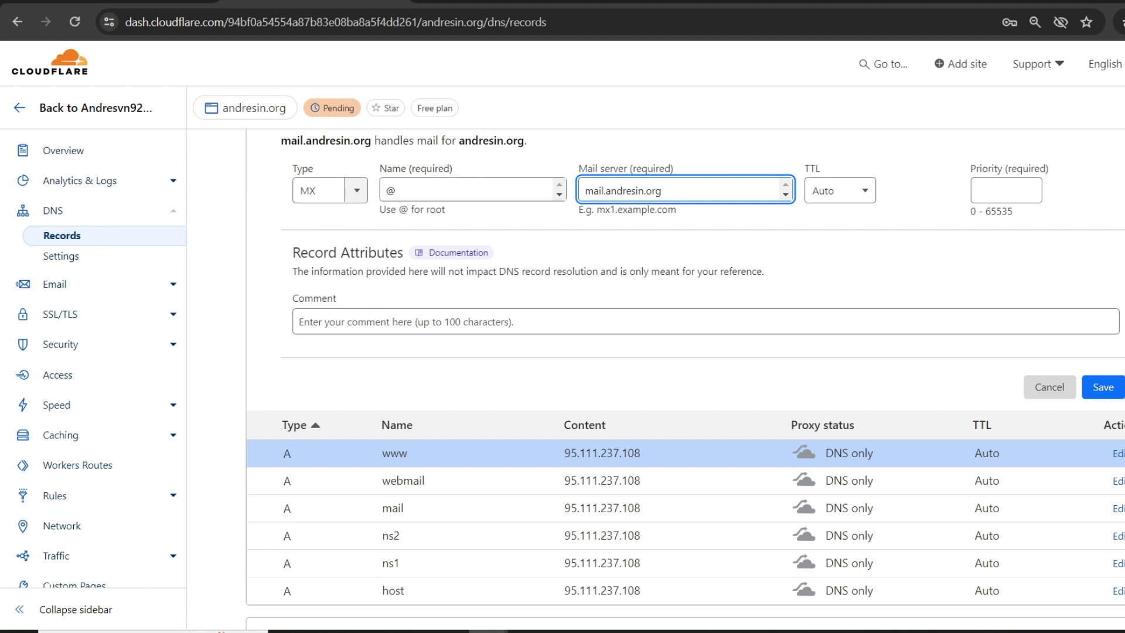
left_click(990, 192)
type("0")
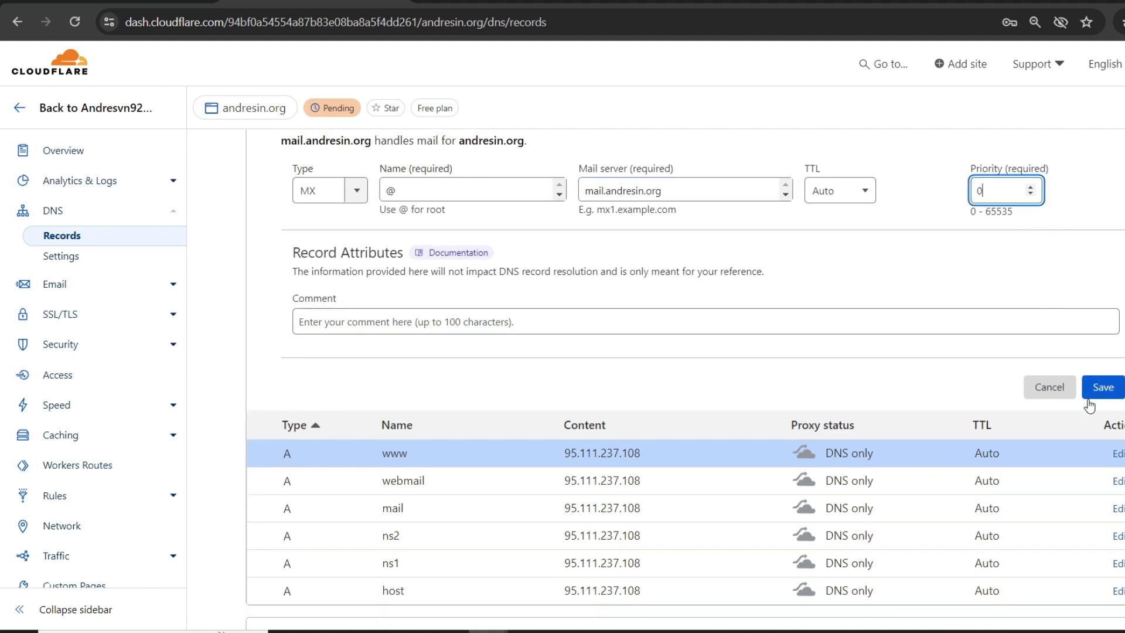
left_click(1093, 389)
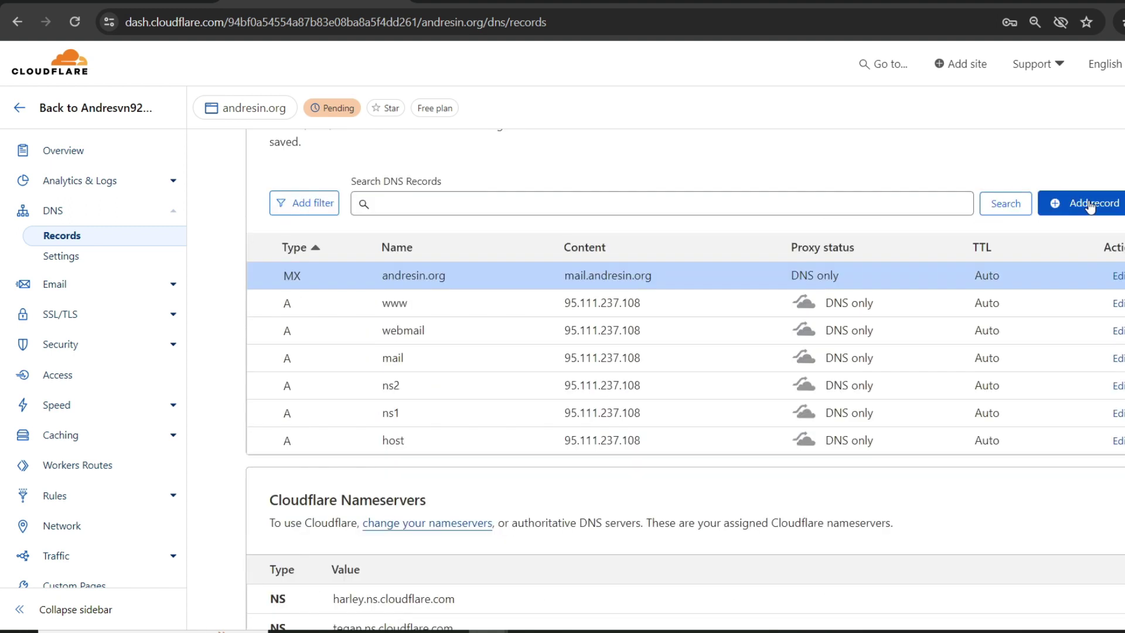
Step: Add a DNS-only root (@) A record at 95.111.237.108
left_click(1090, 205)
left_click(436, 306)
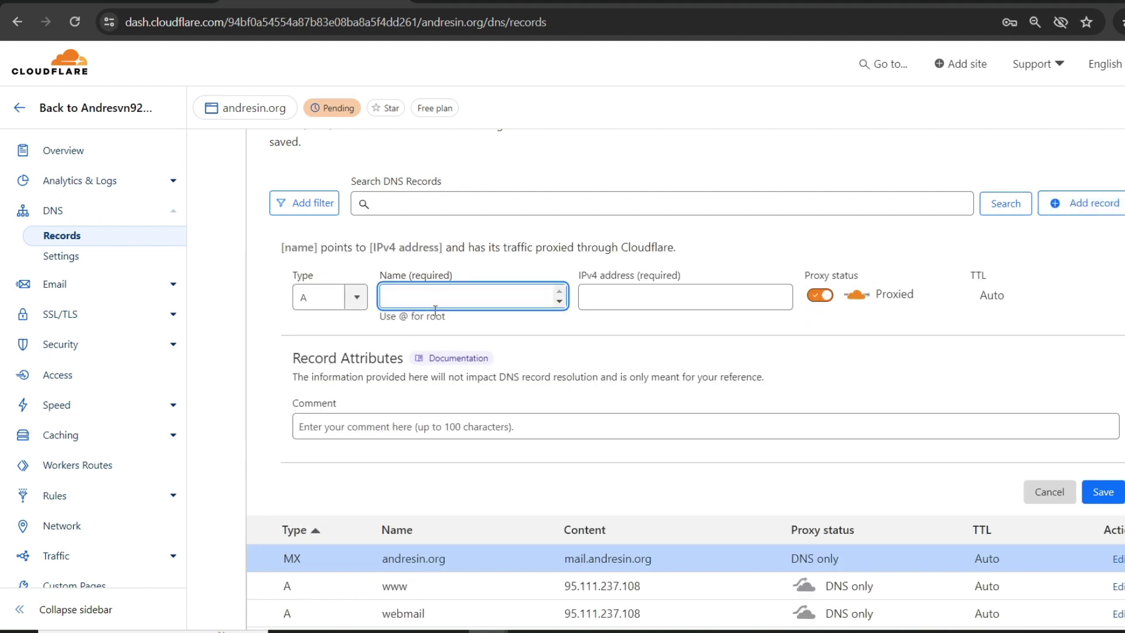
type("@")
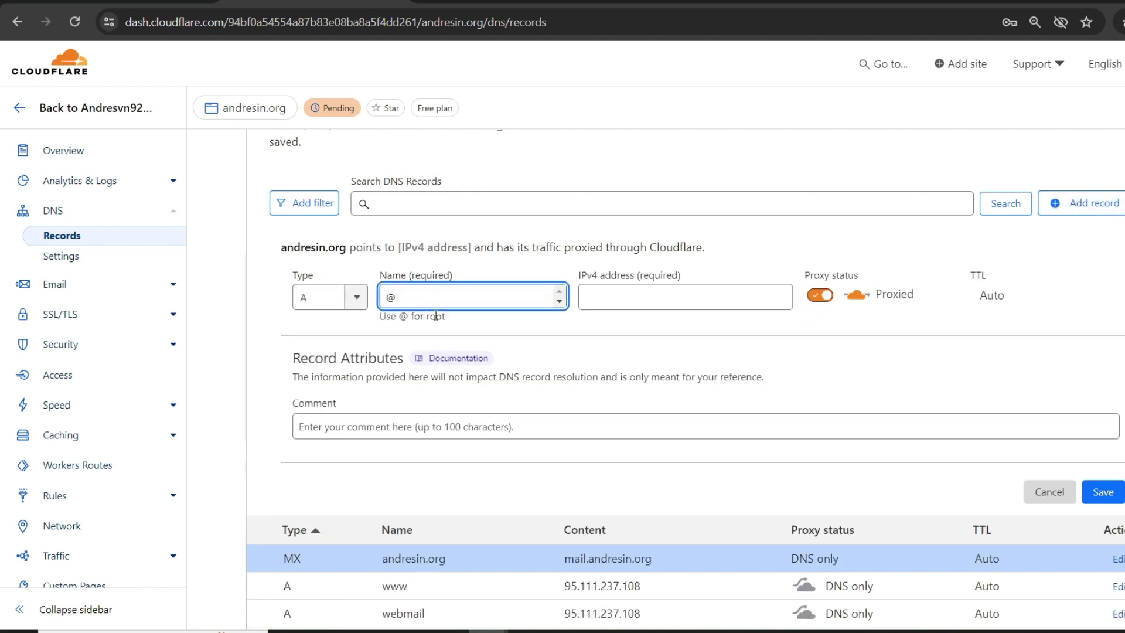
left_click(658, 302)
type("95.111.237.108")
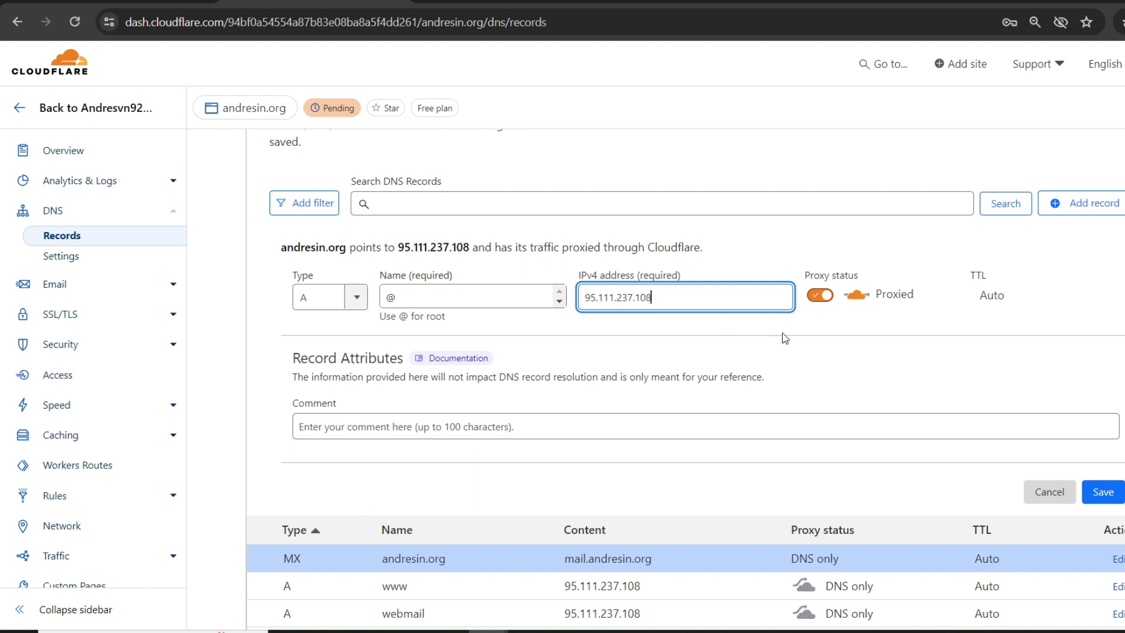
left_click(820, 294)
left_click(1091, 492)
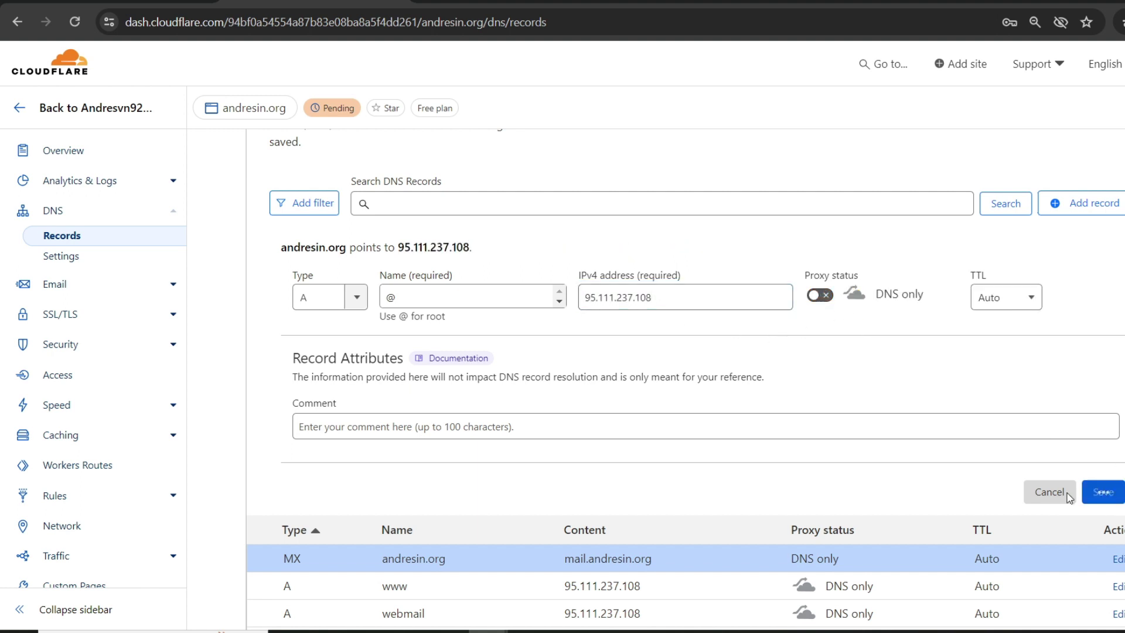
Step: Begin another A record, entering the name cpanel
scroll(487, 386, "down", 2)
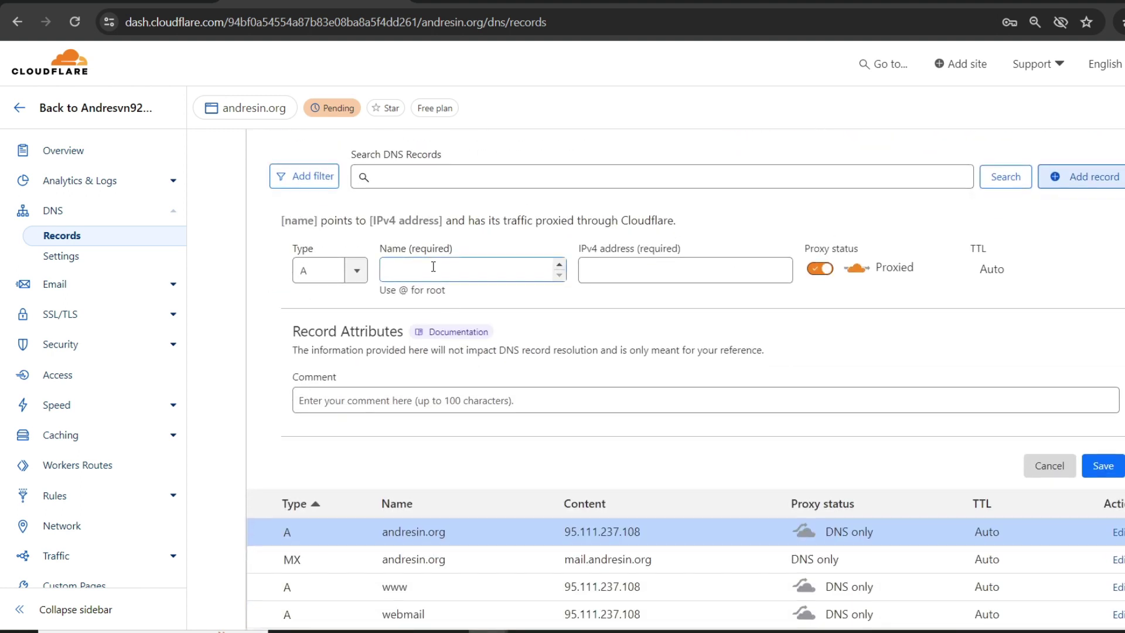
left_click(433, 266)
type("cpanel")
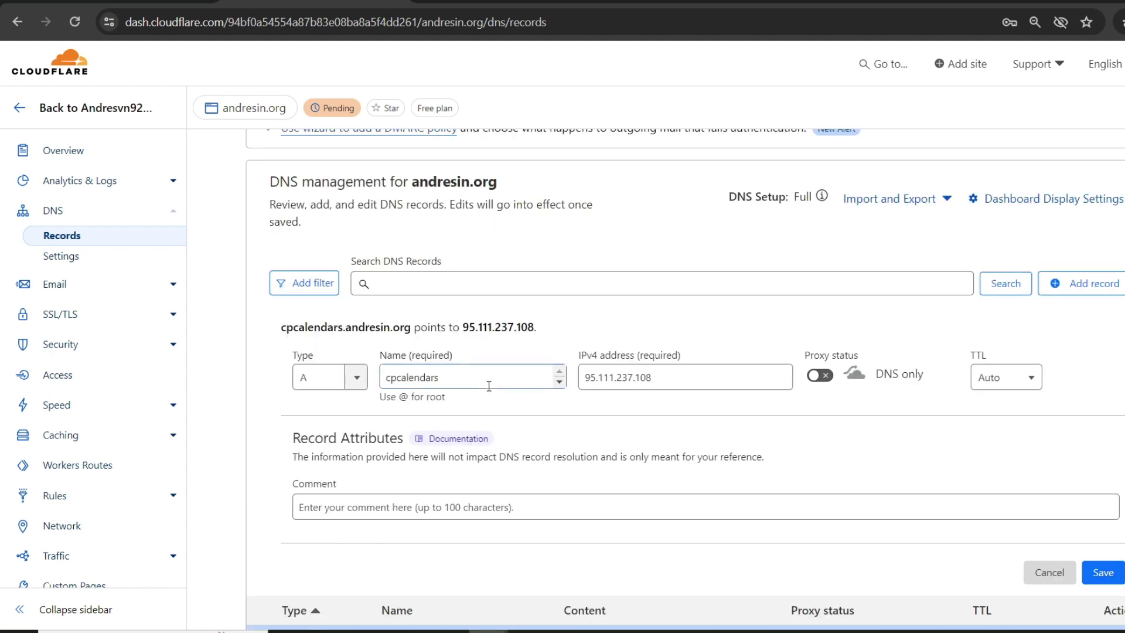
scroll(778, 356, "down", 2)
Step: Save DNS-only A records cpcalendars, cpcontacts and webdisk pointing to 95.111.237.108 in Cloudflare
left_click(1103, 465)
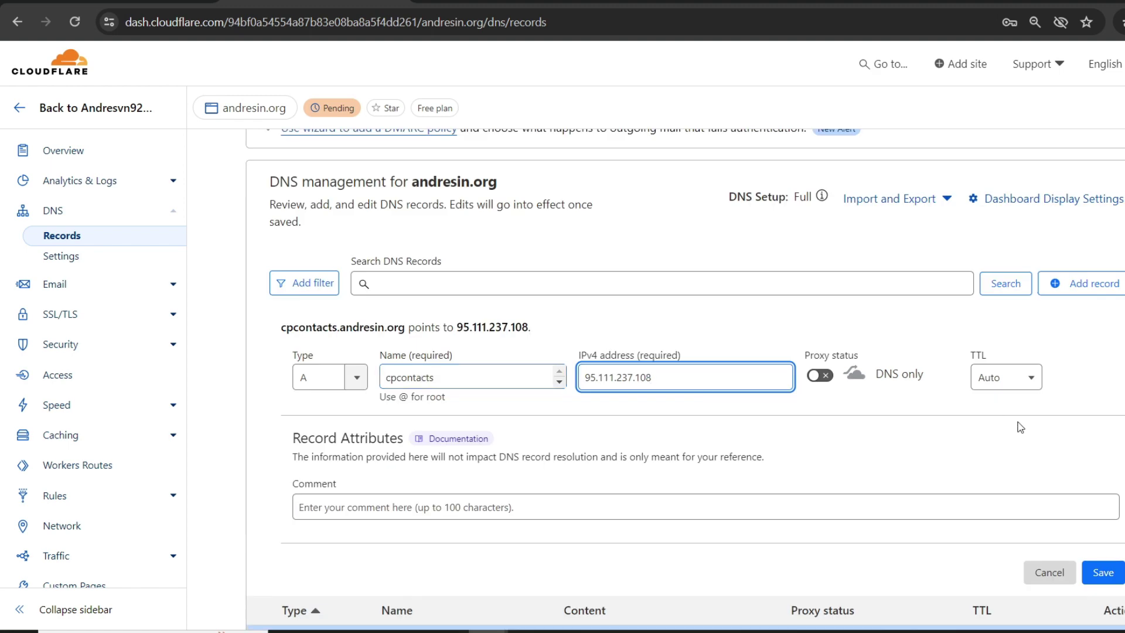
left_click(1104, 572)
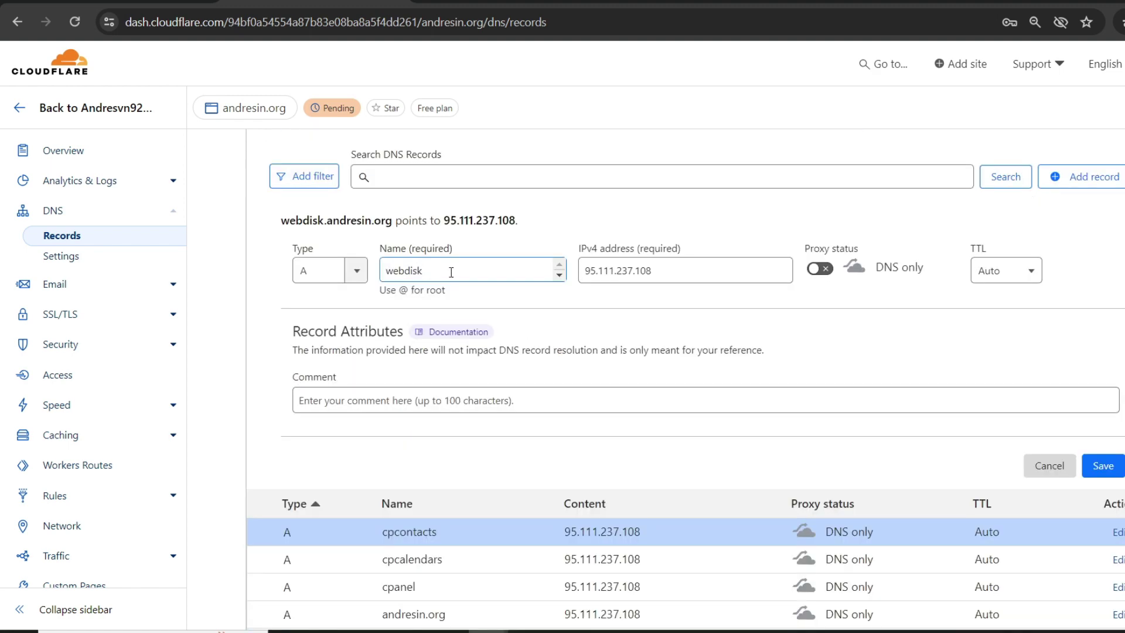
left_click(1104, 465)
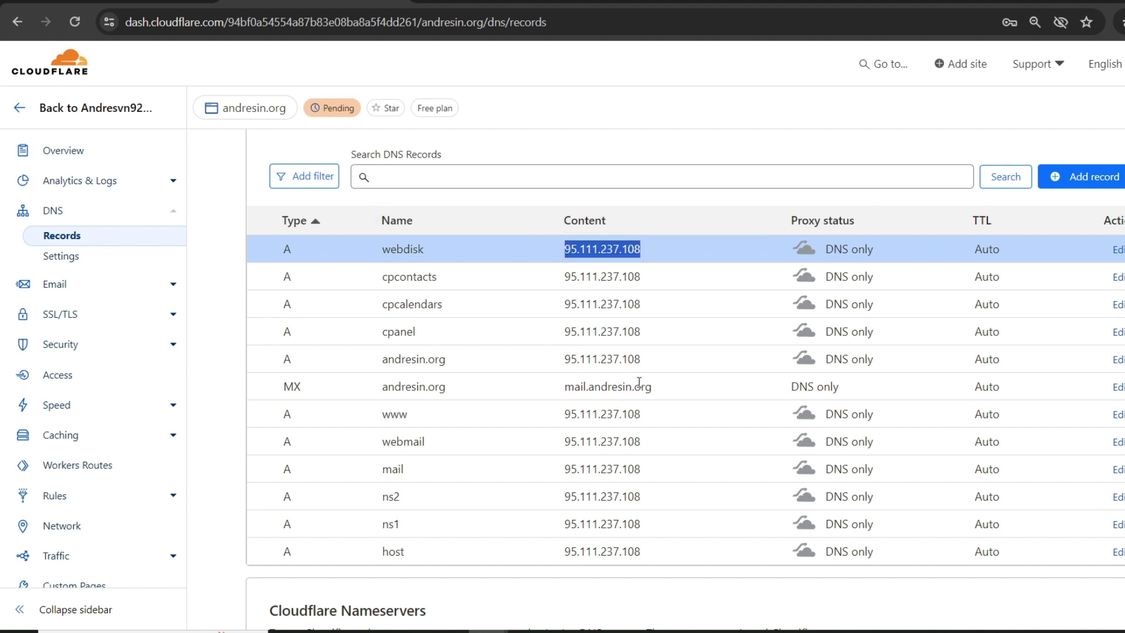
left_click_drag(588, 387, 661, 392)
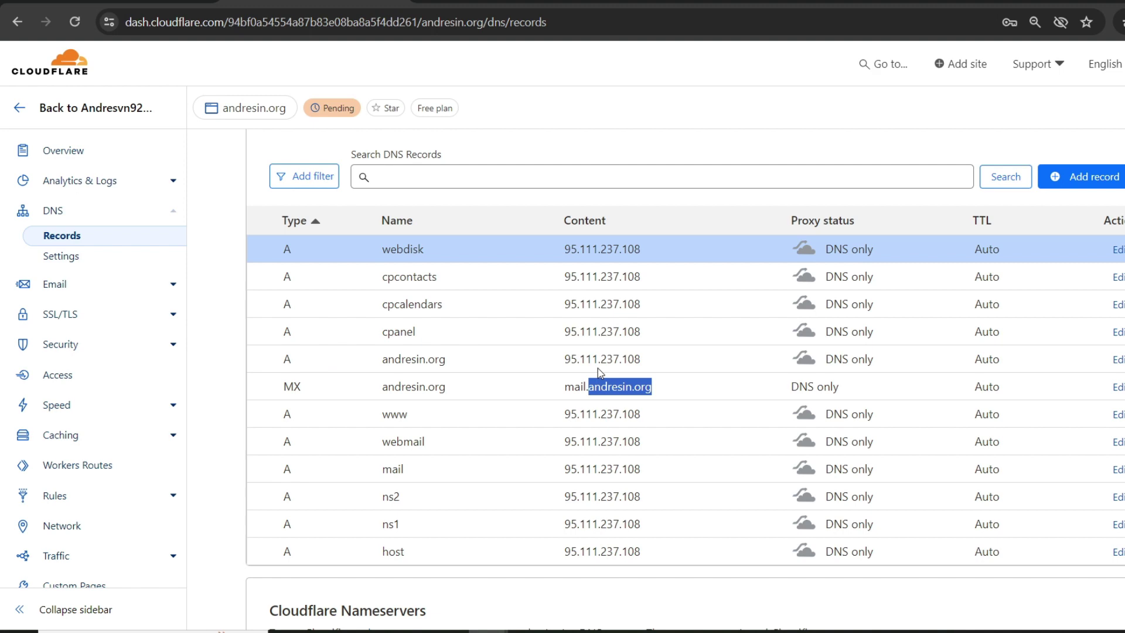
left_click(568, 631)
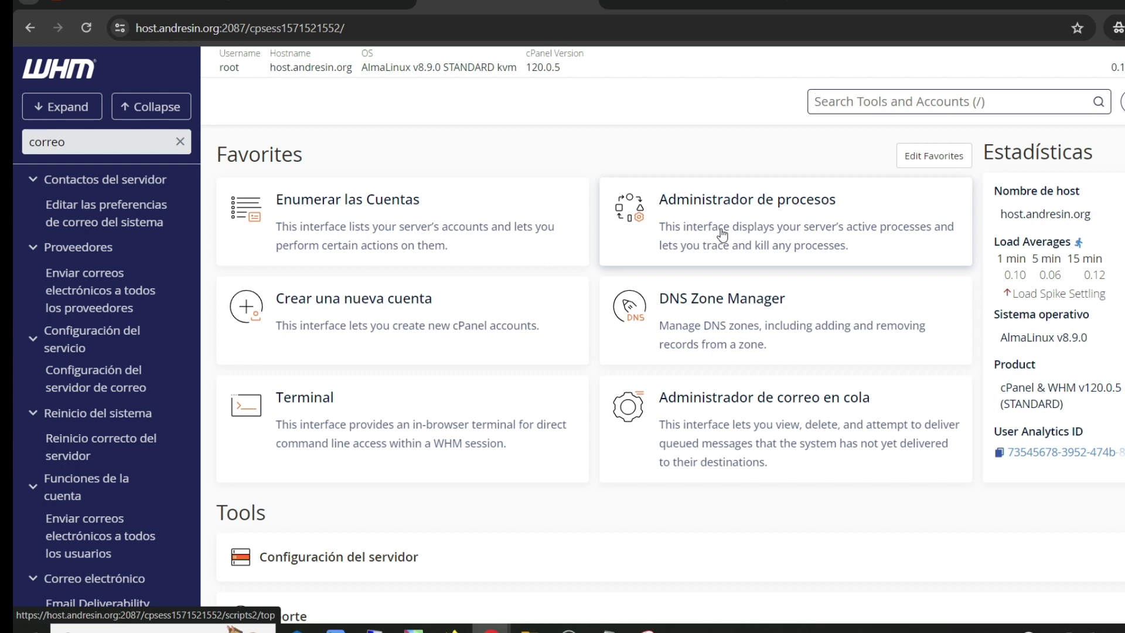
Step: Filter WHM's tools for Email Deliverability and open that page
left_click(88, 142)
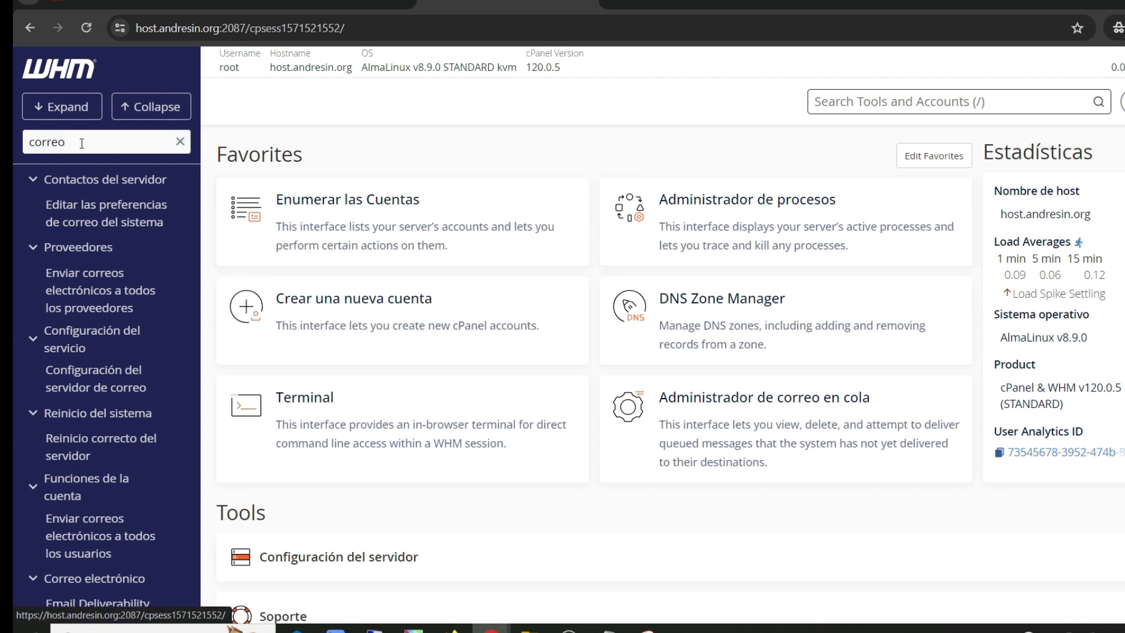
left_click_drag(87, 141, 15, 142)
type("Email Deliverability")
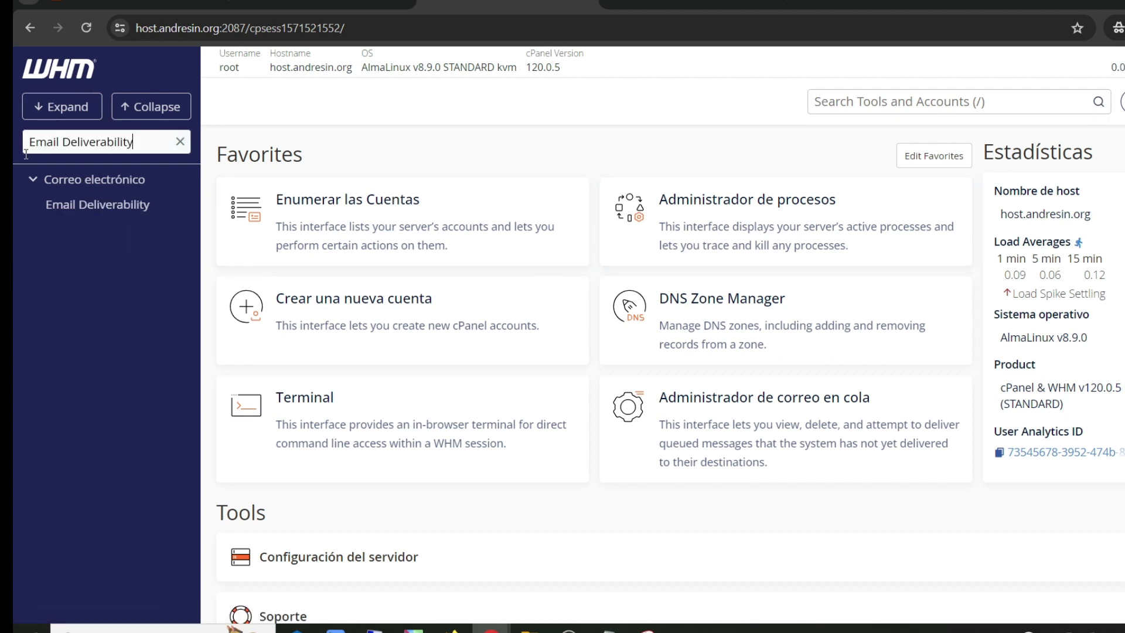
left_click(118, 218)
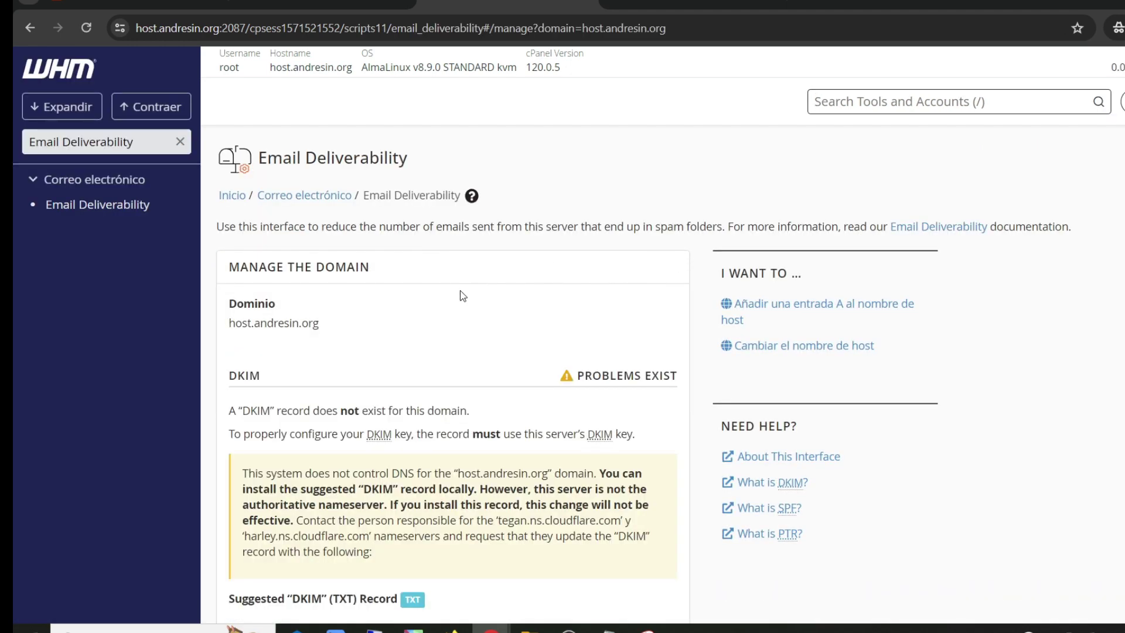
Step: Review the missing DKIM and SPF record suggestions for host.andresin.org
scroll(430, 315, "down", 4)
scroll(580, 235, "up", 2)
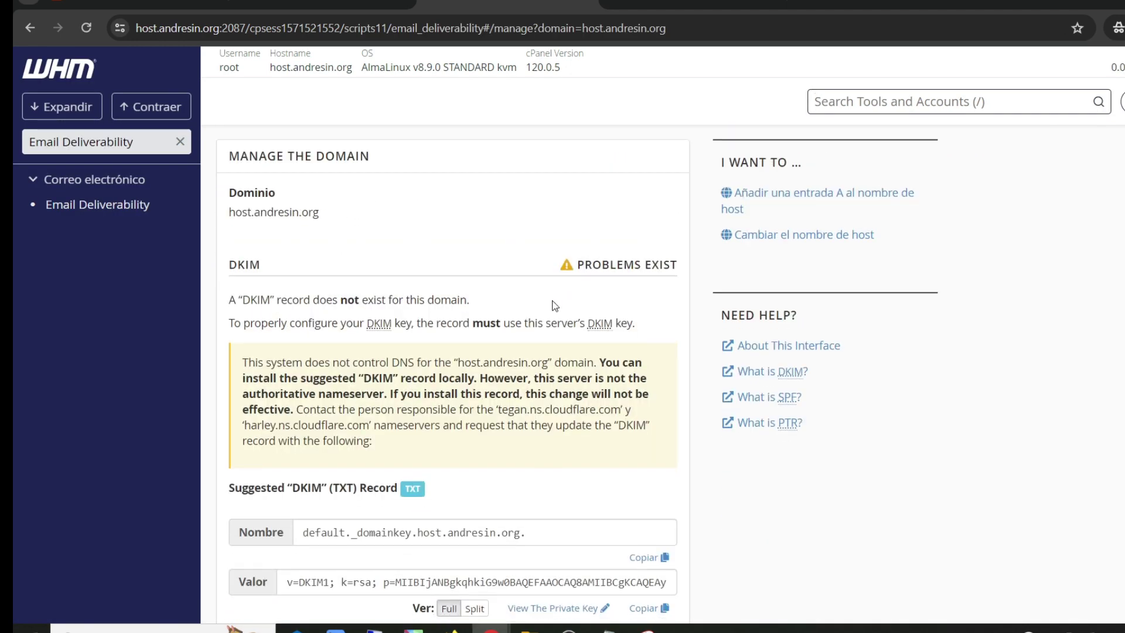
scroll(580, 246, "down", 2)
scroll(550, 228, "up", 2)
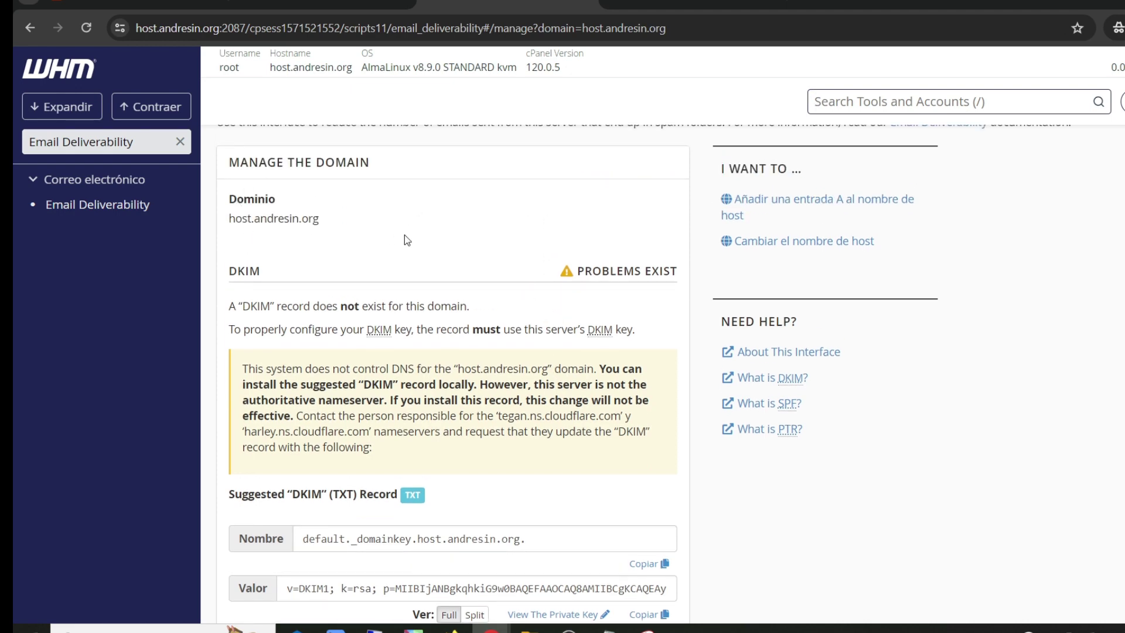
scroll(425, 256, "down", 3)
scroll(426, 256, "down", 3)
scroll(258, 333, "up", 2)
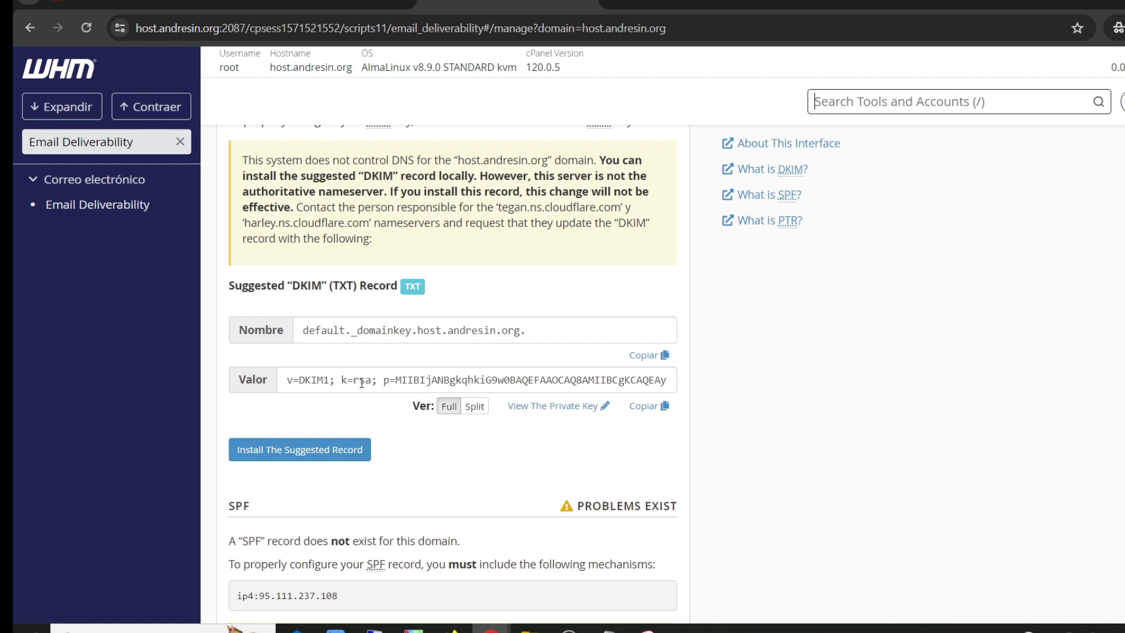
scroll(375, 375, "up", 2)
key("ctrl+Tab")
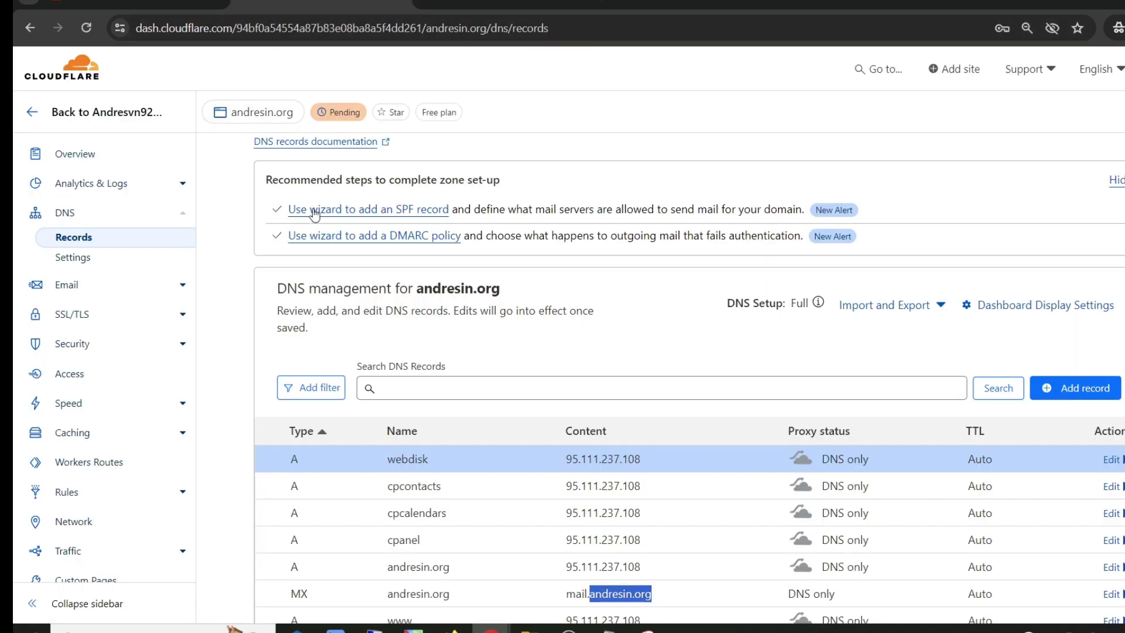
Step: Start a new Cloudflare DNS record with type TXT
scroll(689, 378, "down", 2)
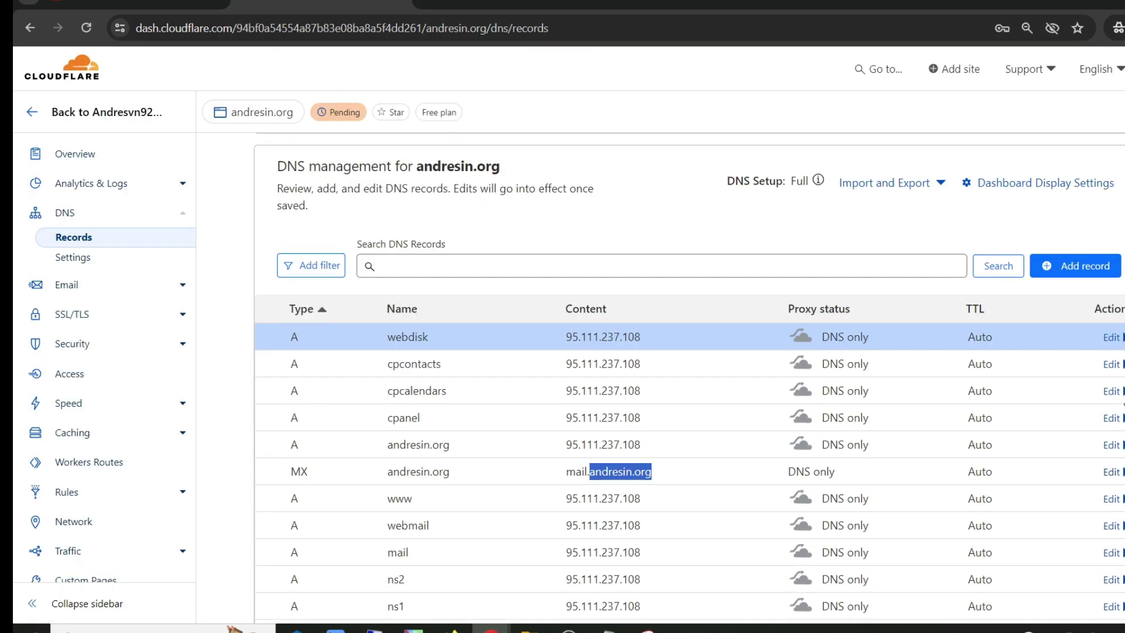
left_click(1076, 290)
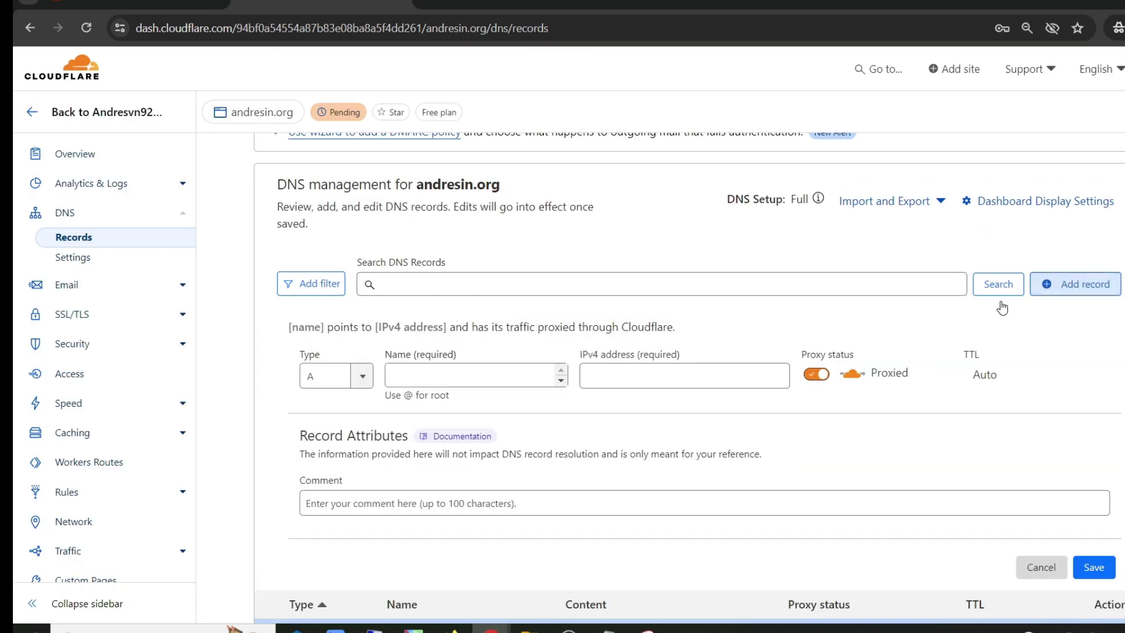
scroll(674, 305, "down", 2)
left_click(344, 266)
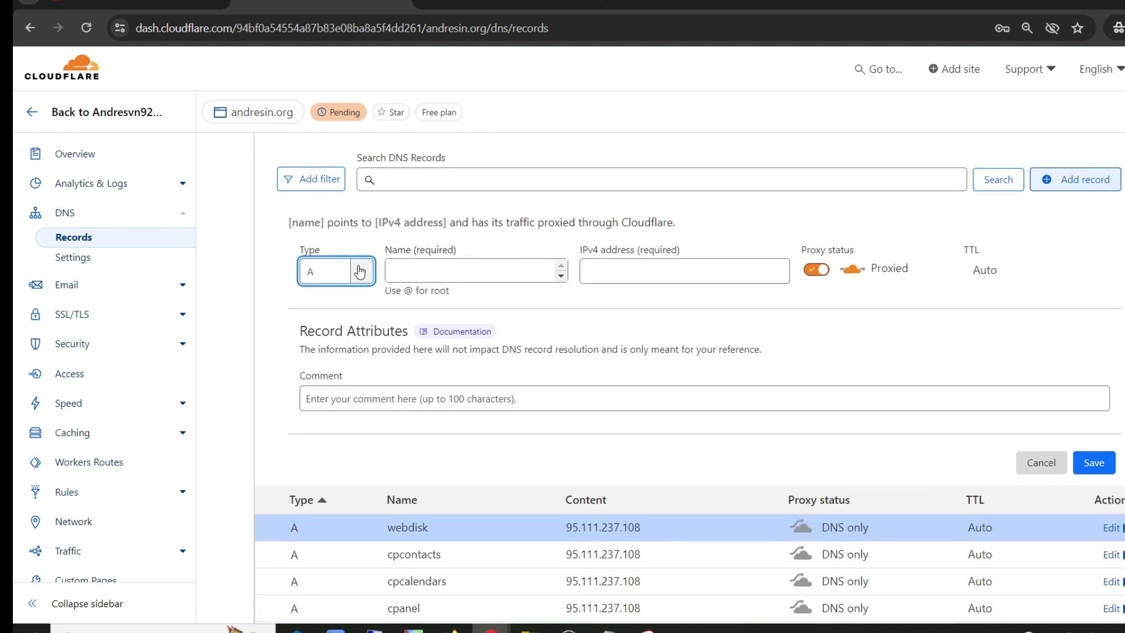
scroll(342, 356, "down", 4)
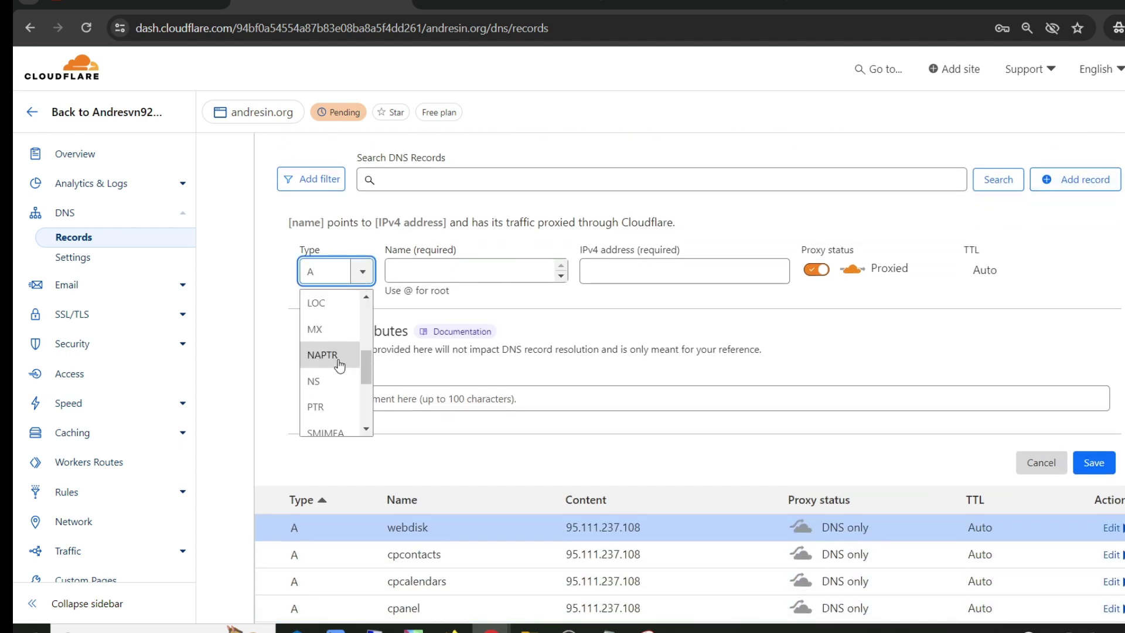
scroll(343, 356, "down", 1)
left_click(342, 356)
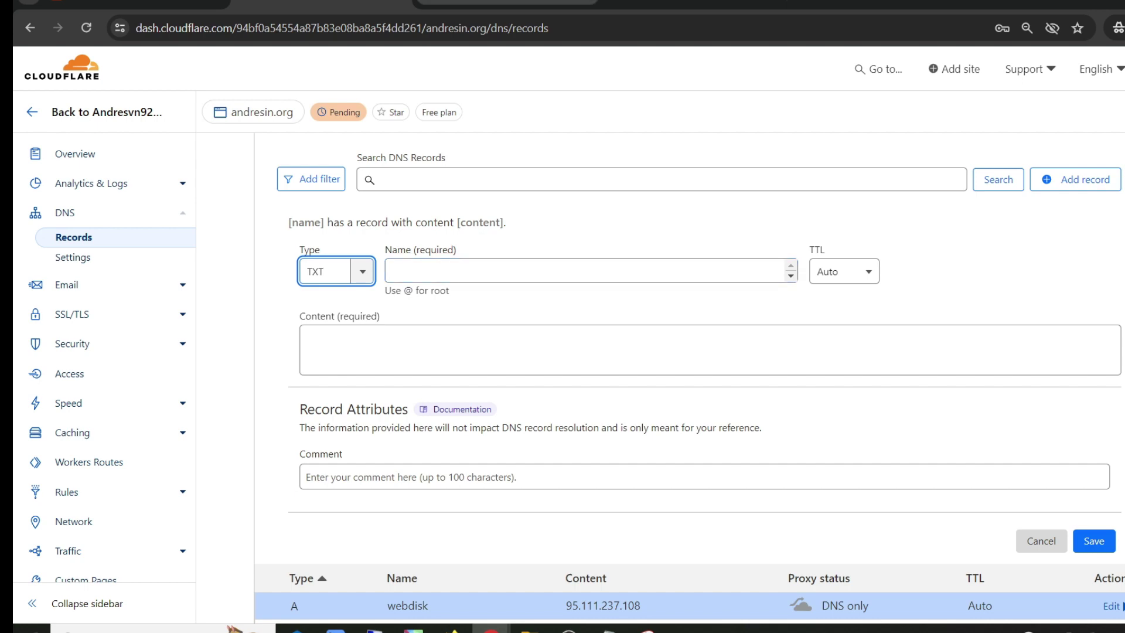
Step: Set the record name to default._domainkey.host, copied from WHM's DKIM suggestion
left_click(507, 7)
scroll(283, 321, "down", 2)
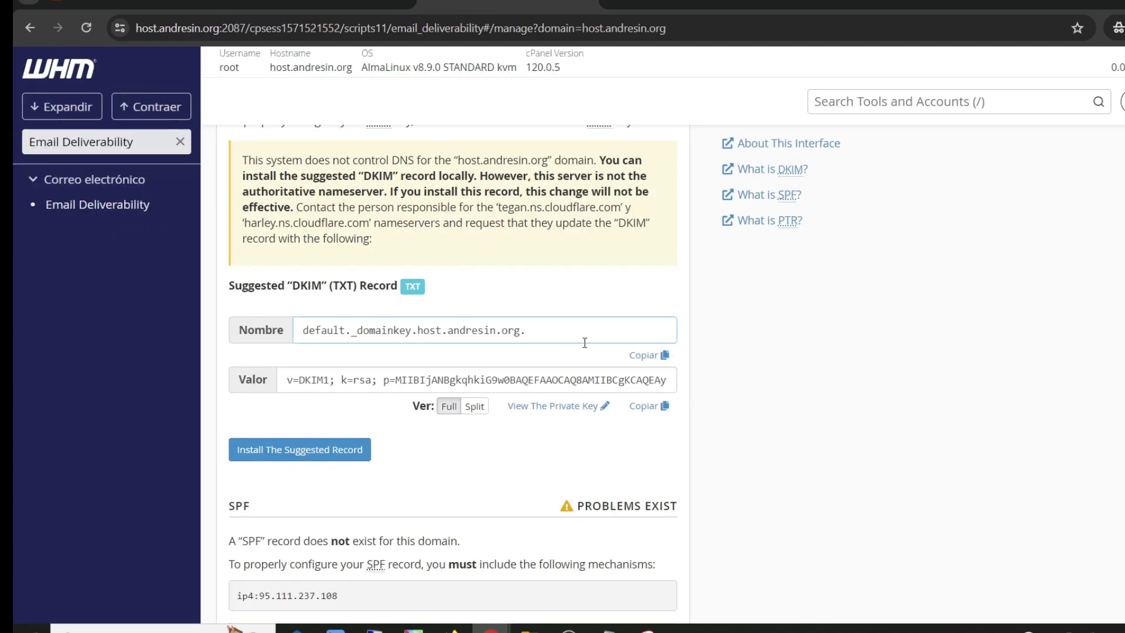
left_click(644, 355)
key("ctrl+shift+Tab")
left_click(450, 270)
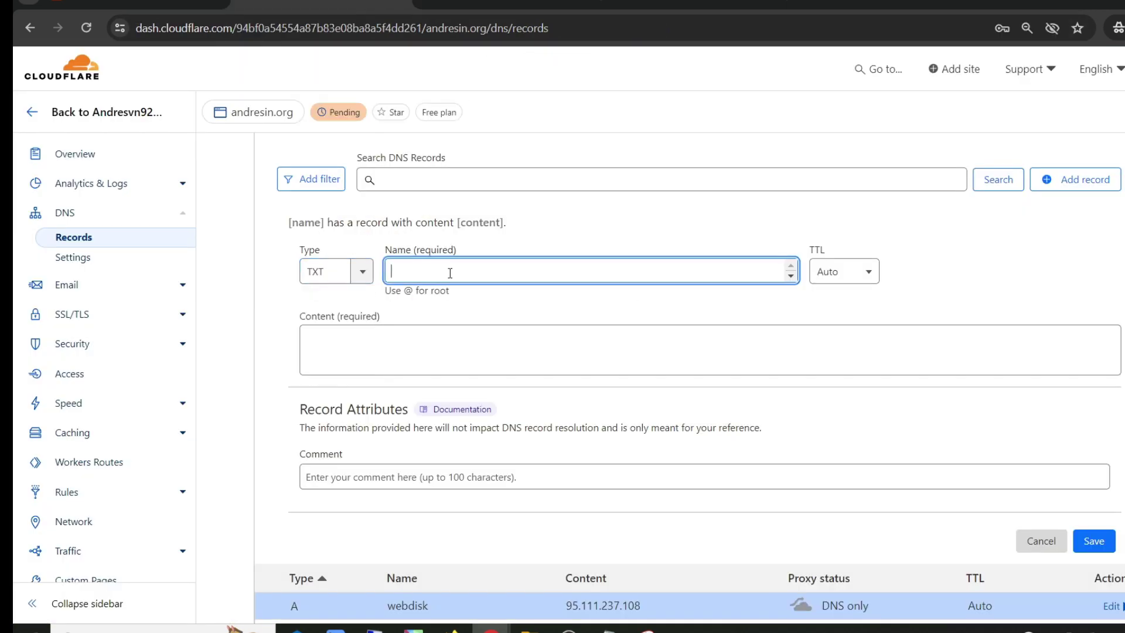
type("default._domainkey.host.andresin.org.")
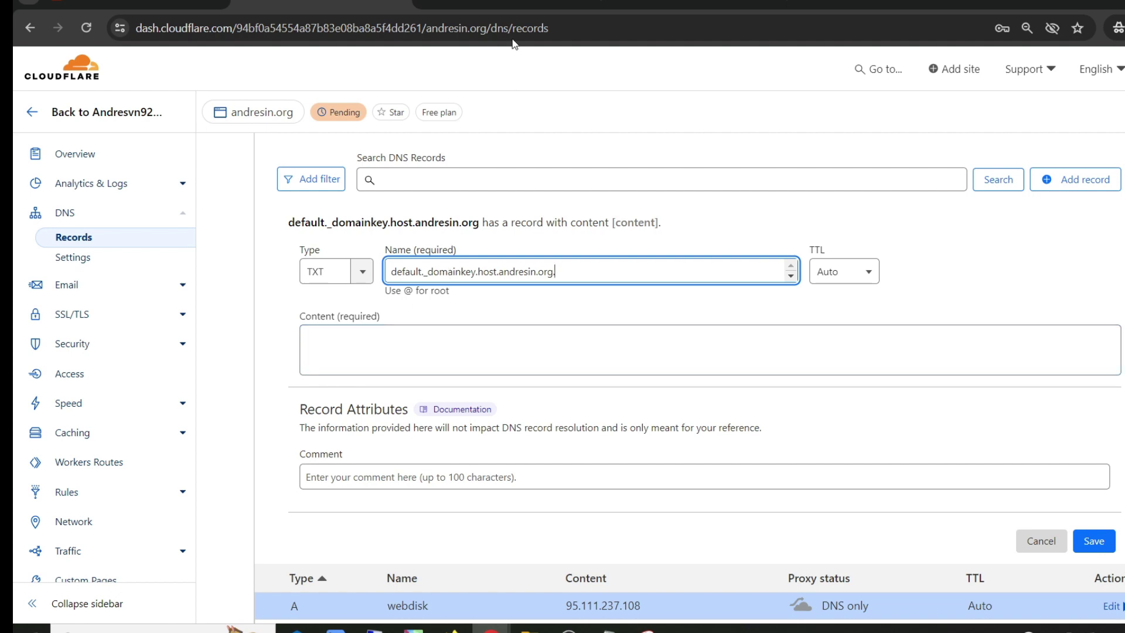
Step: Paste WHM's suggested DKIM key (v=DKIM1; k=rsa) as the content and save the record
key("ctrl+Tab")
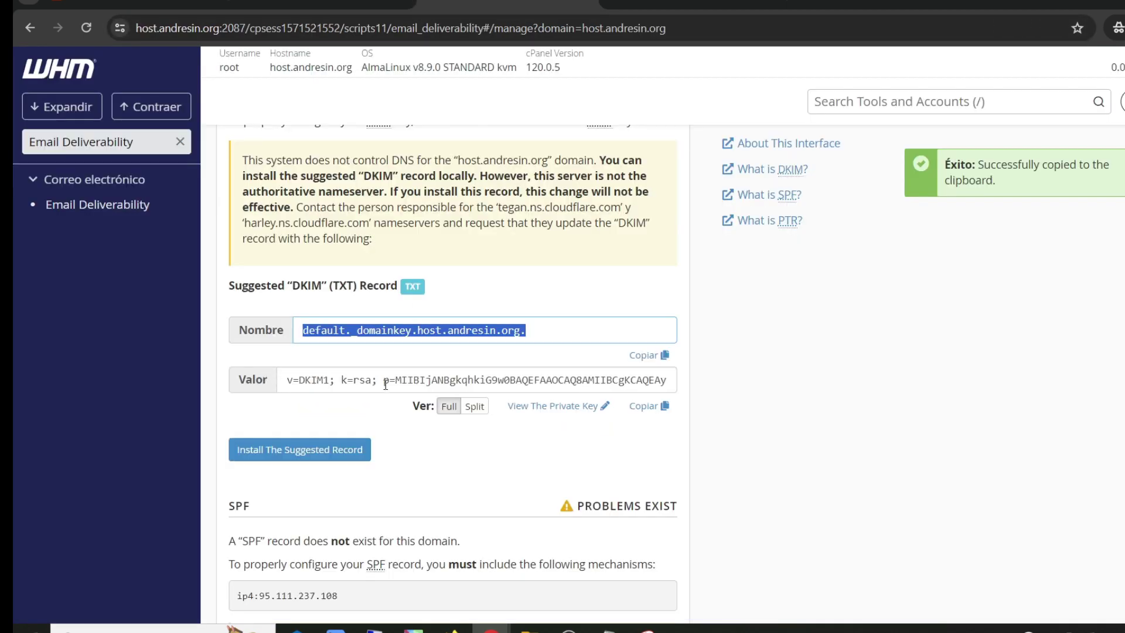
left_click(648, 405)
key("ctrl+shift+Tab")
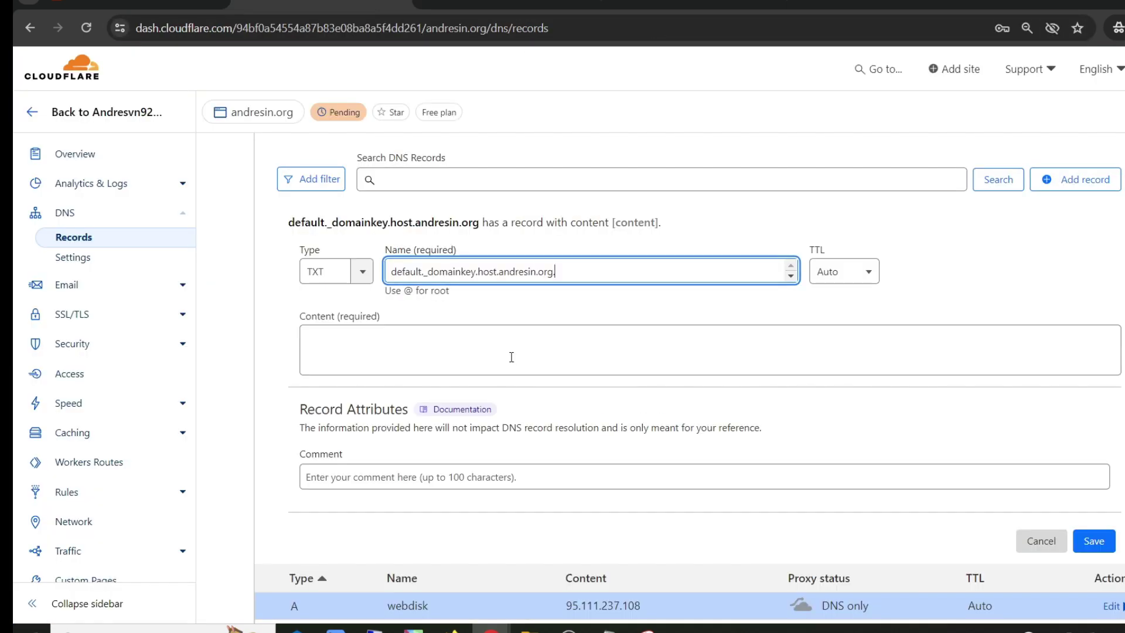
left_click(485, 346)
key("ctrl+v")
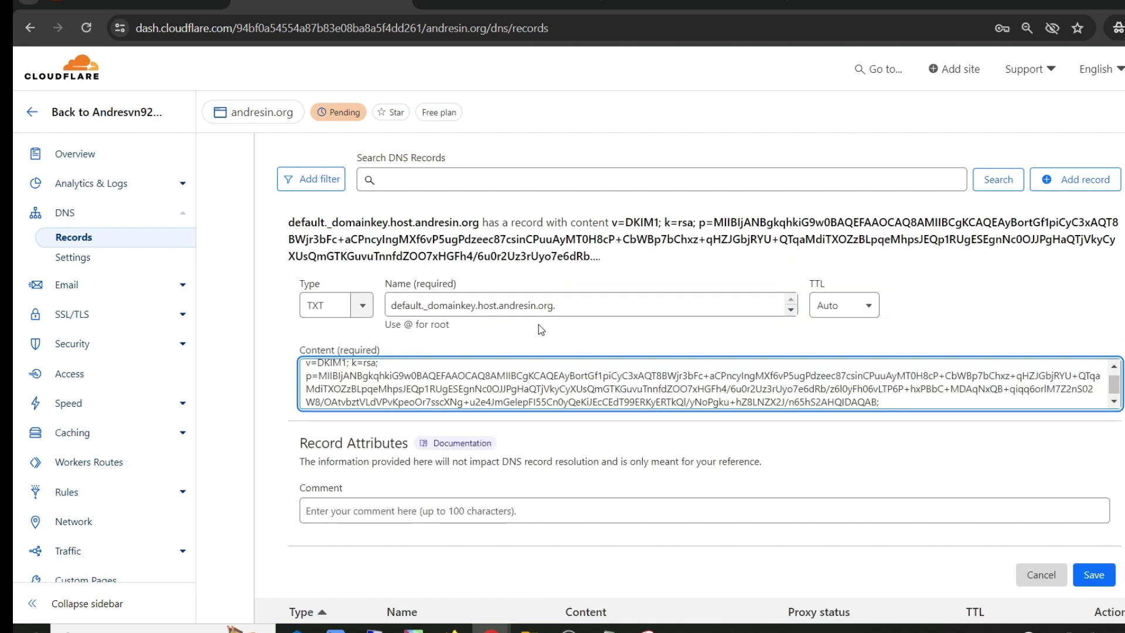
left_click(1090, 579)
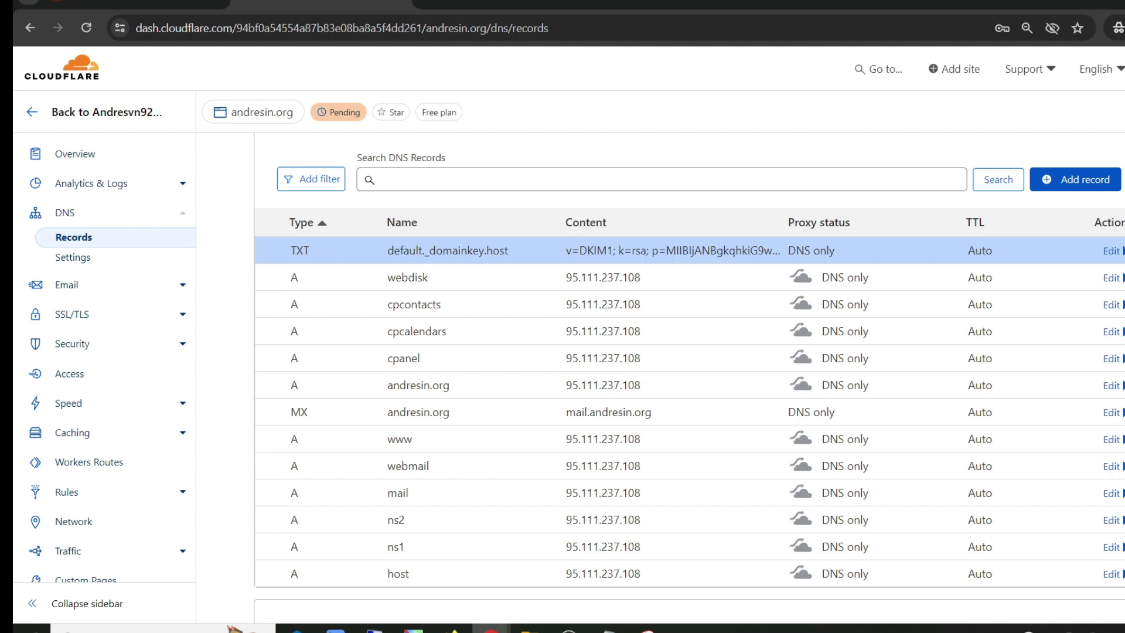
Step: Locate the suggested SPF TXT record on WHM's Email Deliverability page
left_click(508, 5)
scroll(446, 198, "up", 1)
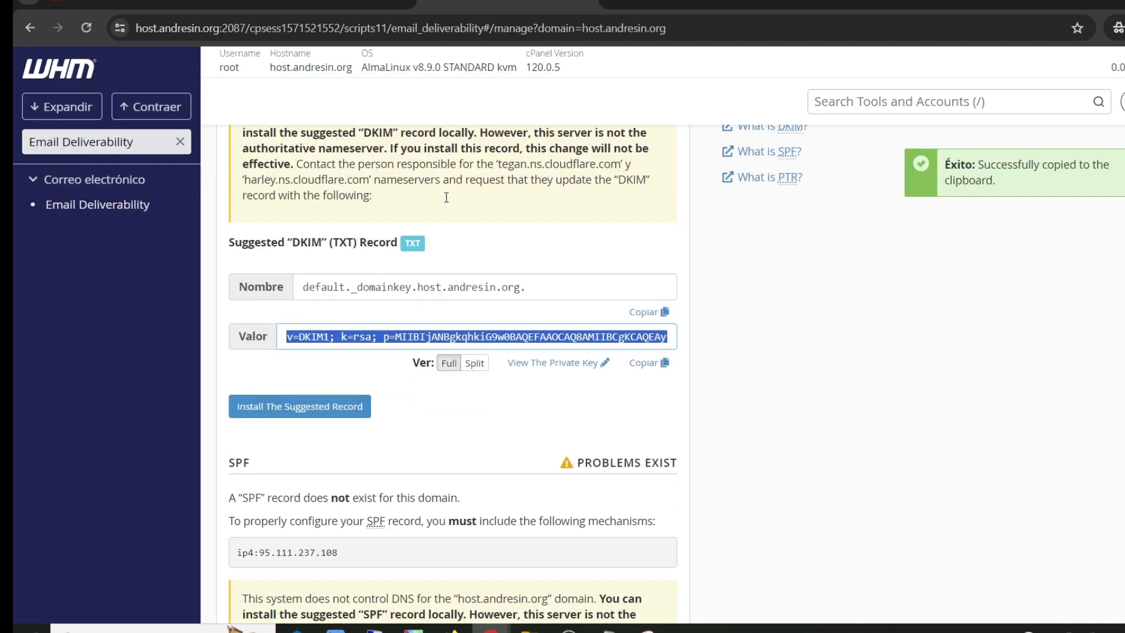
scroll(422, 202, "down", 4)
left_click_drag(251, 195, 229, 199)
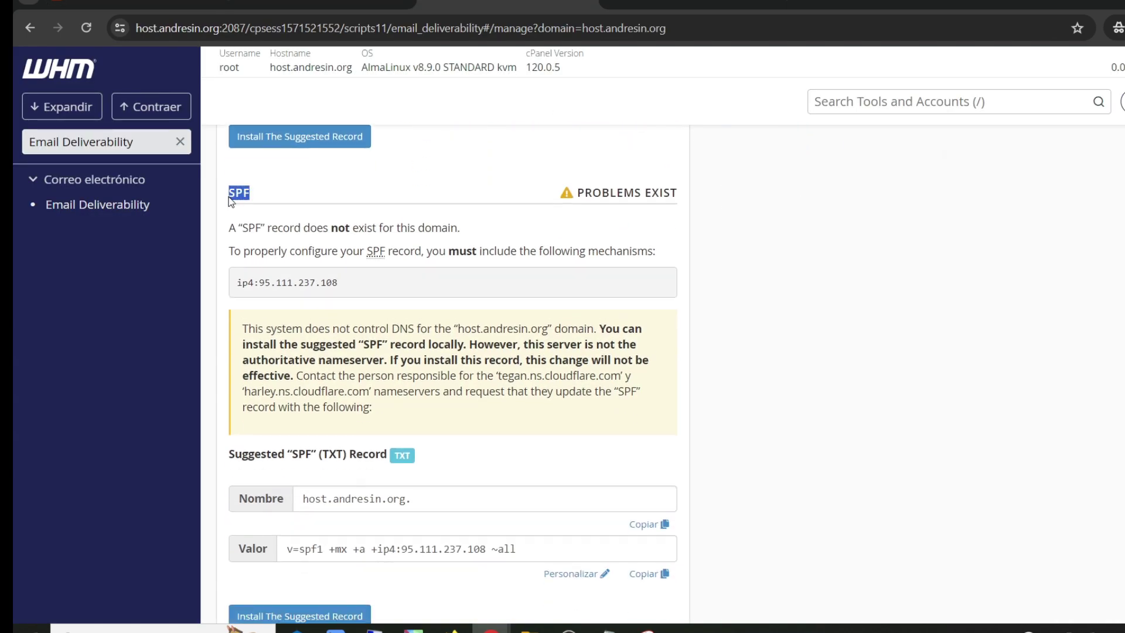
left_click(285, 194)
scroll(356, 192, "down", 4)
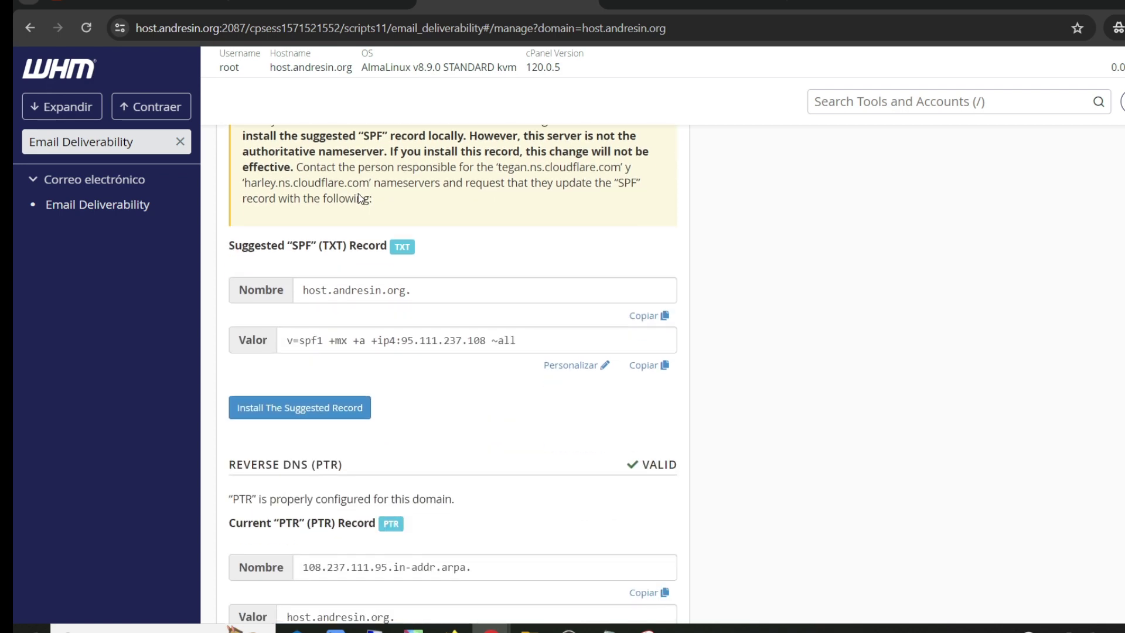
left_click_drag(345, 246, 321, 247)
left_click(322, 252)
Step: Add a new Cloudflare TXT record named host.andresin.org., copied from WHM
left_click(650, 321)
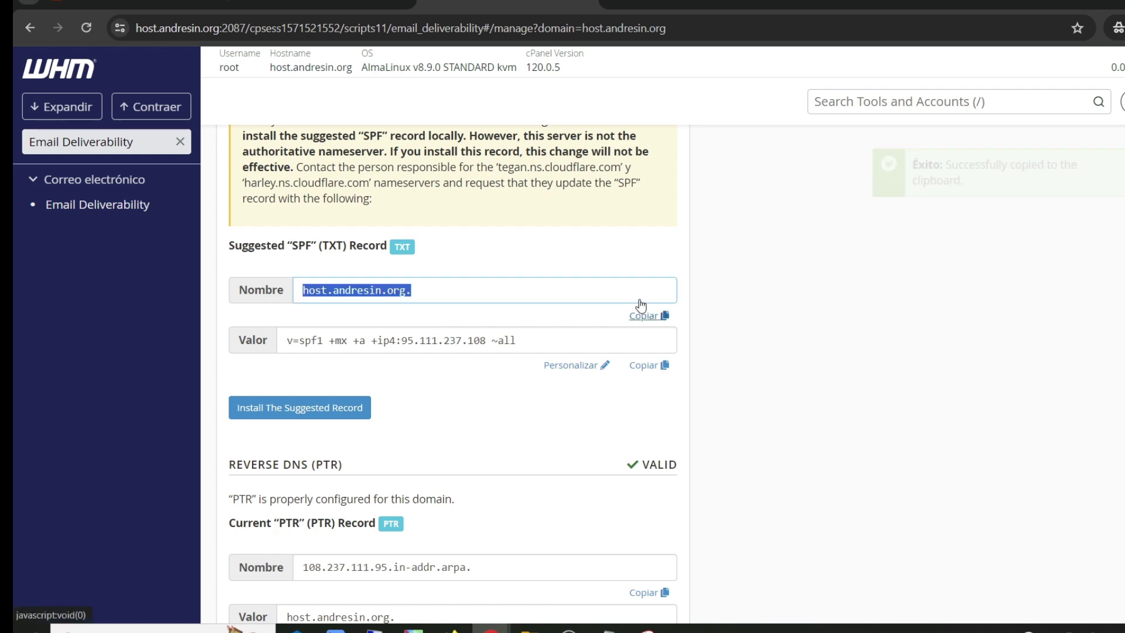
key("ctrl+shift+Tab")
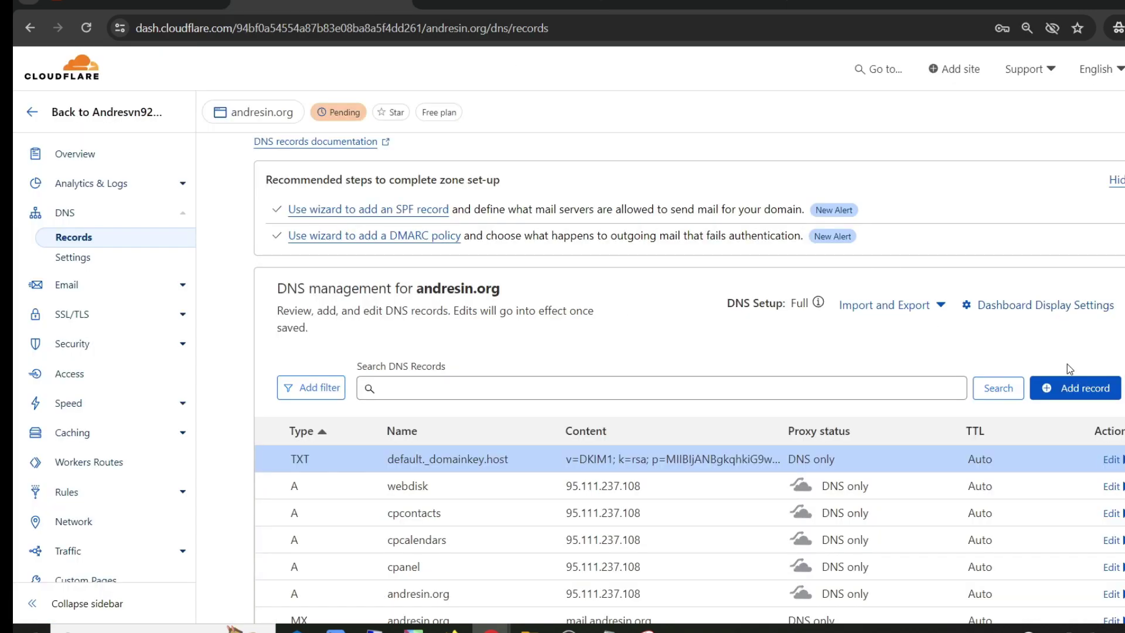
left_click(1077, 389)
scroll(381, 351, "down", 3)
left_click(326, 272)
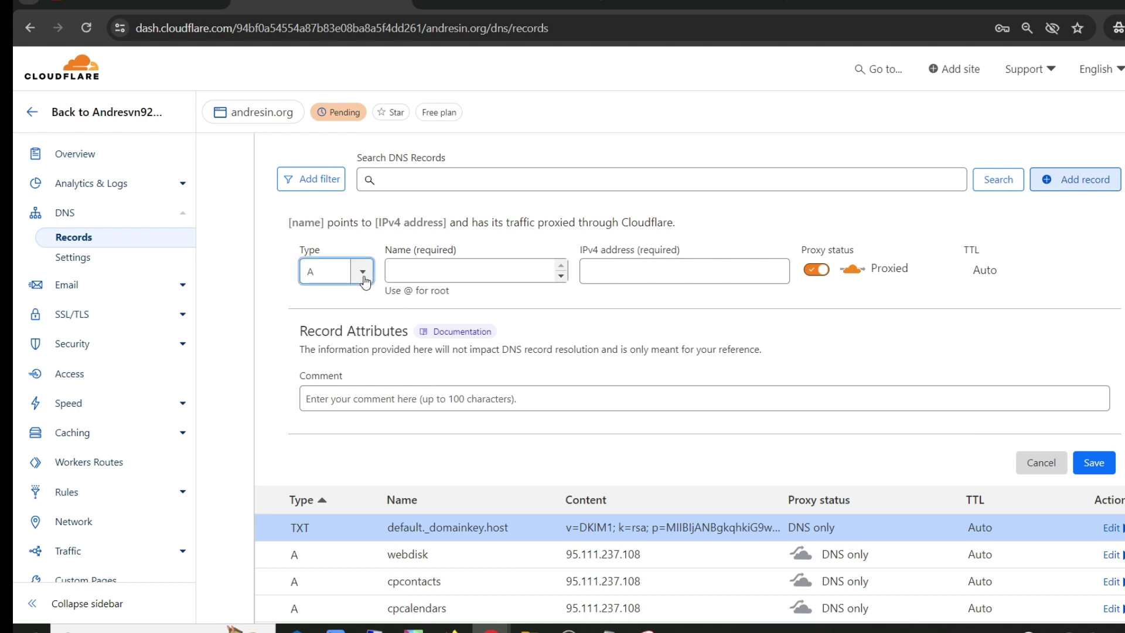
scroll(331, 375, "down", 3)
scroll(330, 372, "down", 3)
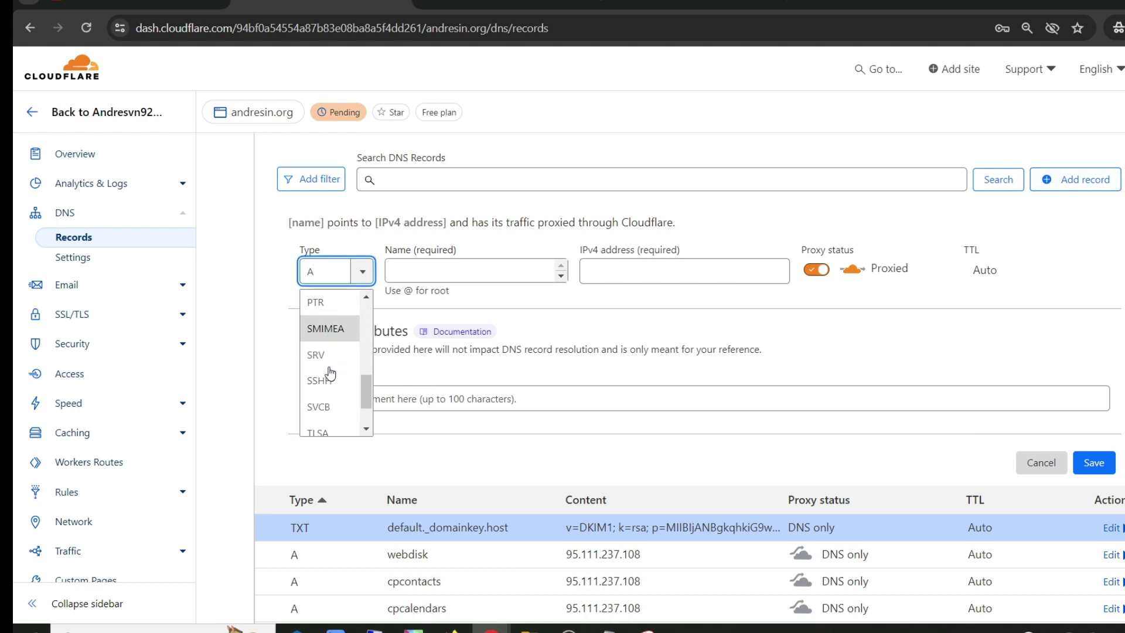
left_click(323, 426)
left_click(468, 280)
key("ctrl+v")
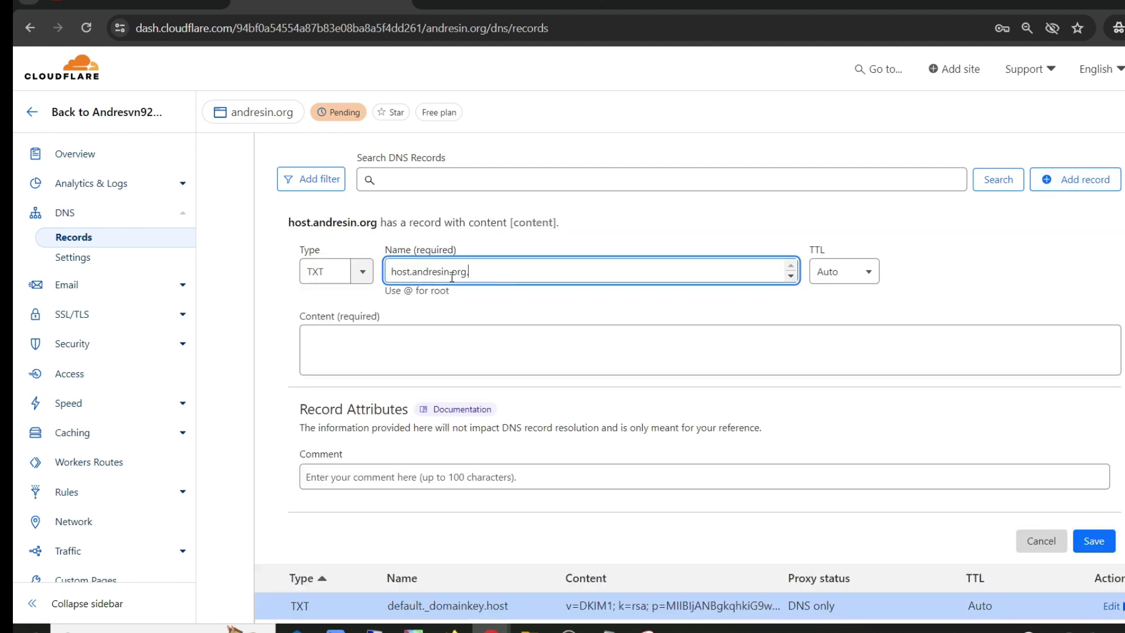
Step: Set its content to v=spf1 +mx +a +ip4:95.111.237.108 ~all and save the record
left_click(516, 4)
scroll(414, 231, "down", 2)
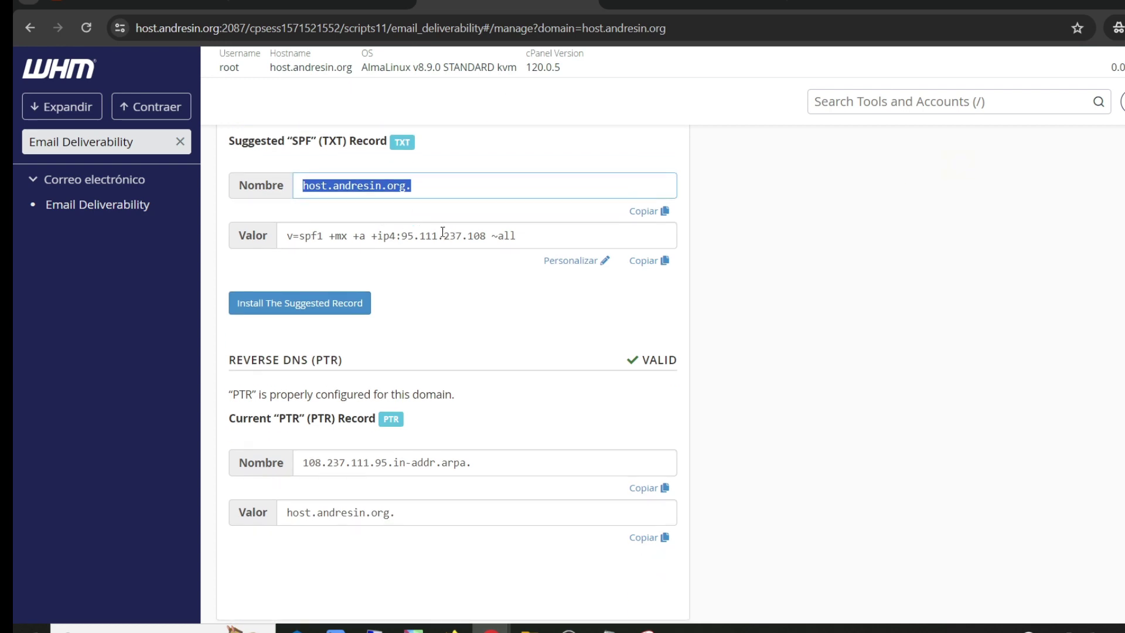
left_click(647, 261)
left_click(322, 5)
left_click(430, 338)
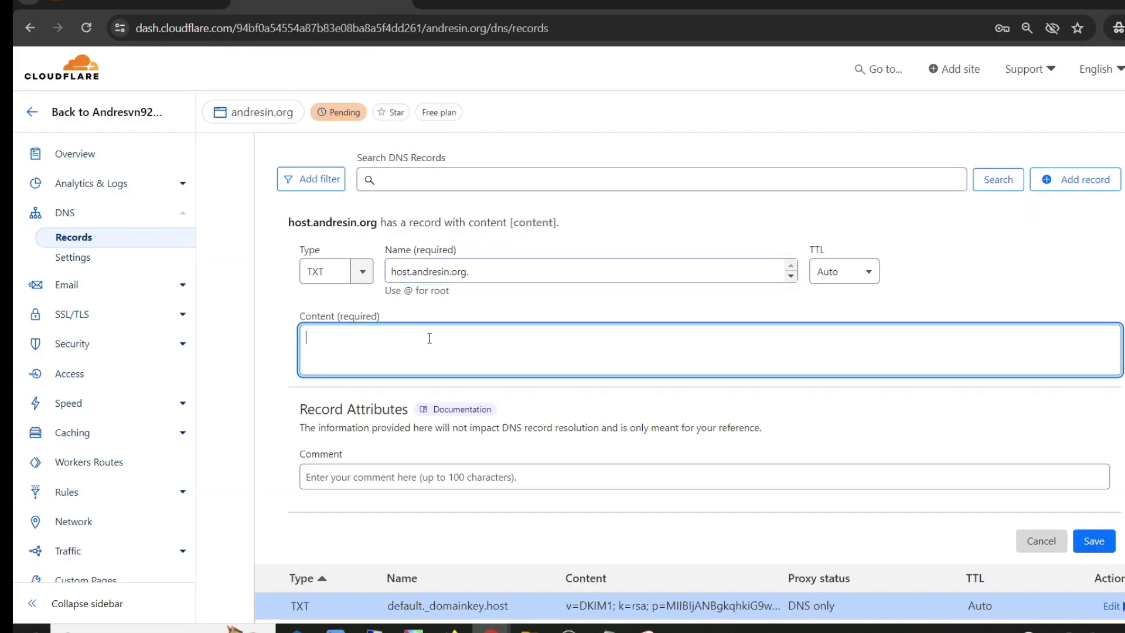
key("ctrl+v")
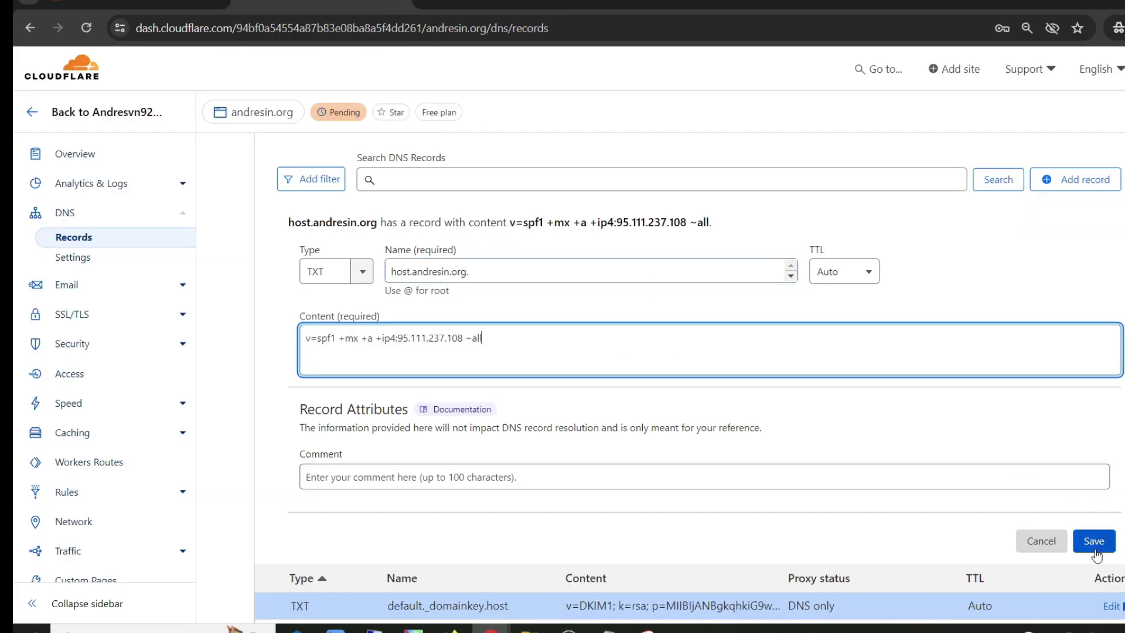
left_click(1093, 541)
left_click(516, 4)
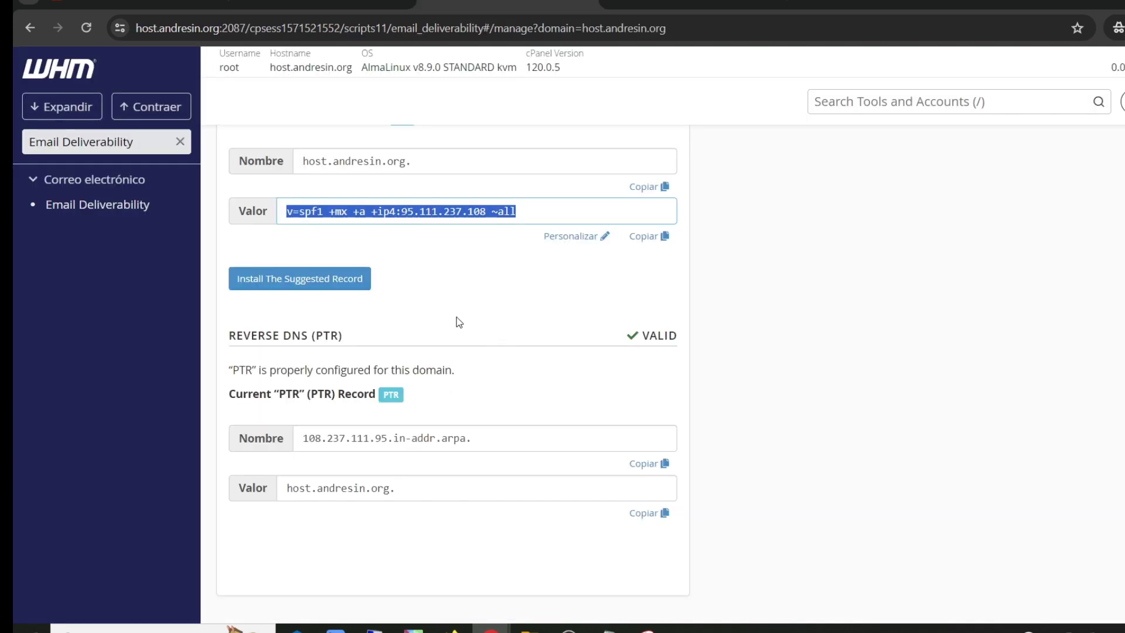
scroll(456, 317, "up", 2)
scroll(580, 219, "up", 10)
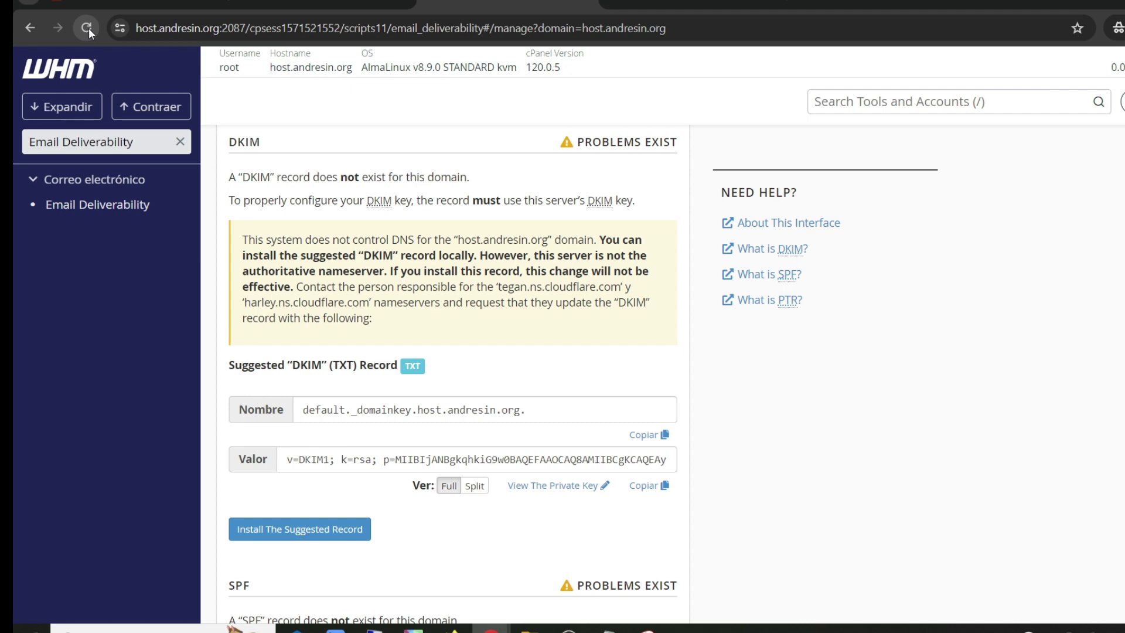
scroll(430, 160, "down", 12)
scroll(444, 209, "down", 2)
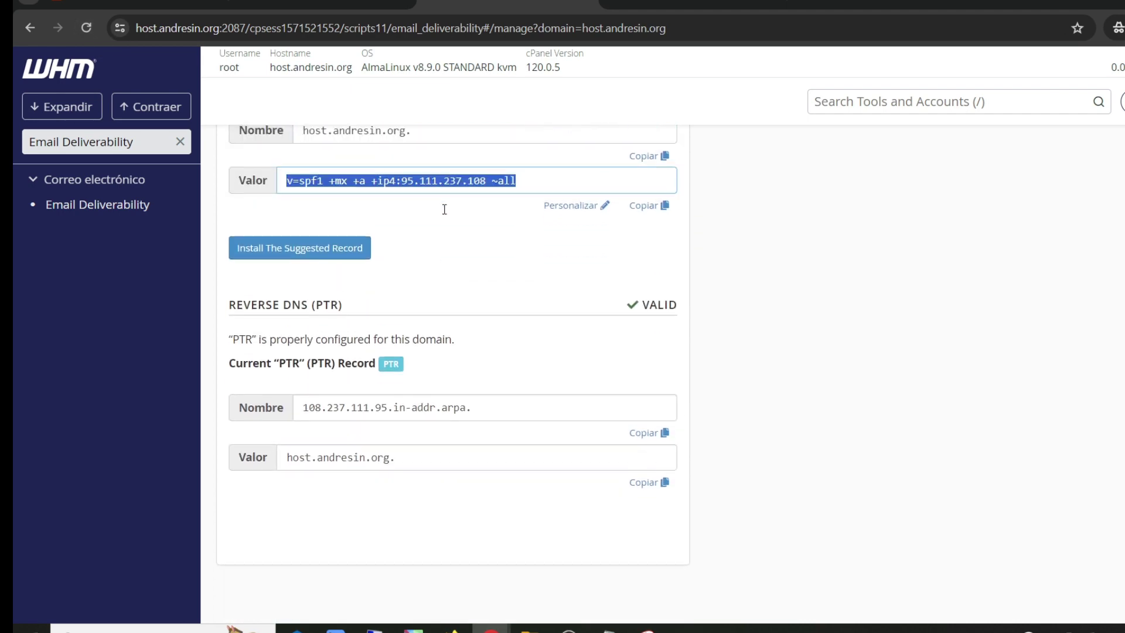
left_click_drag(234, 230, 312, 231)
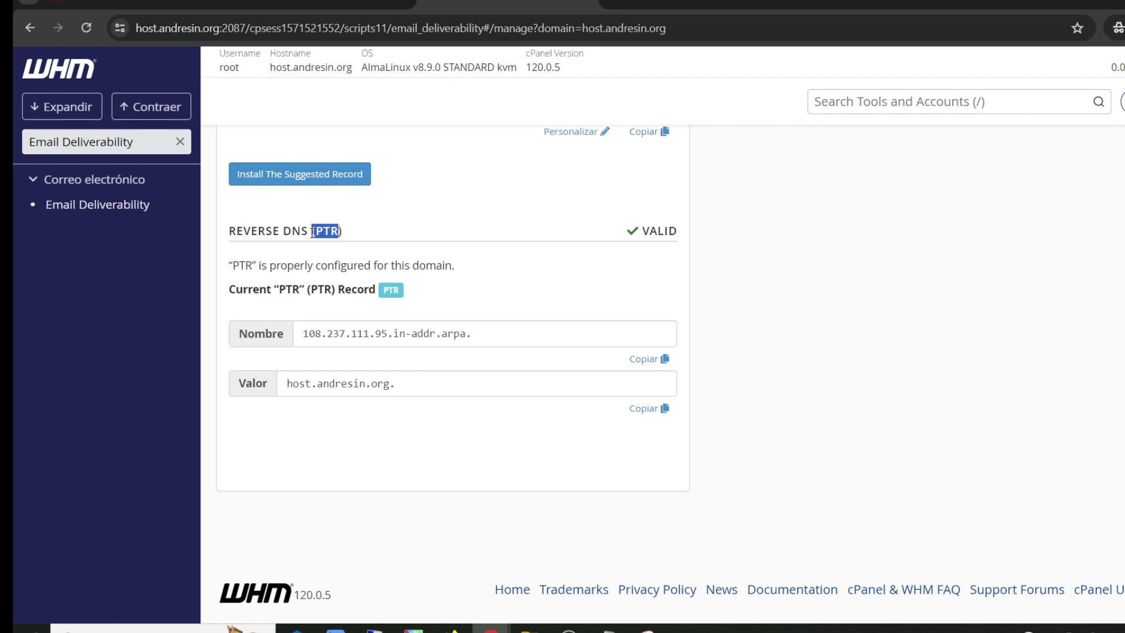
mouse_move(659, 228)
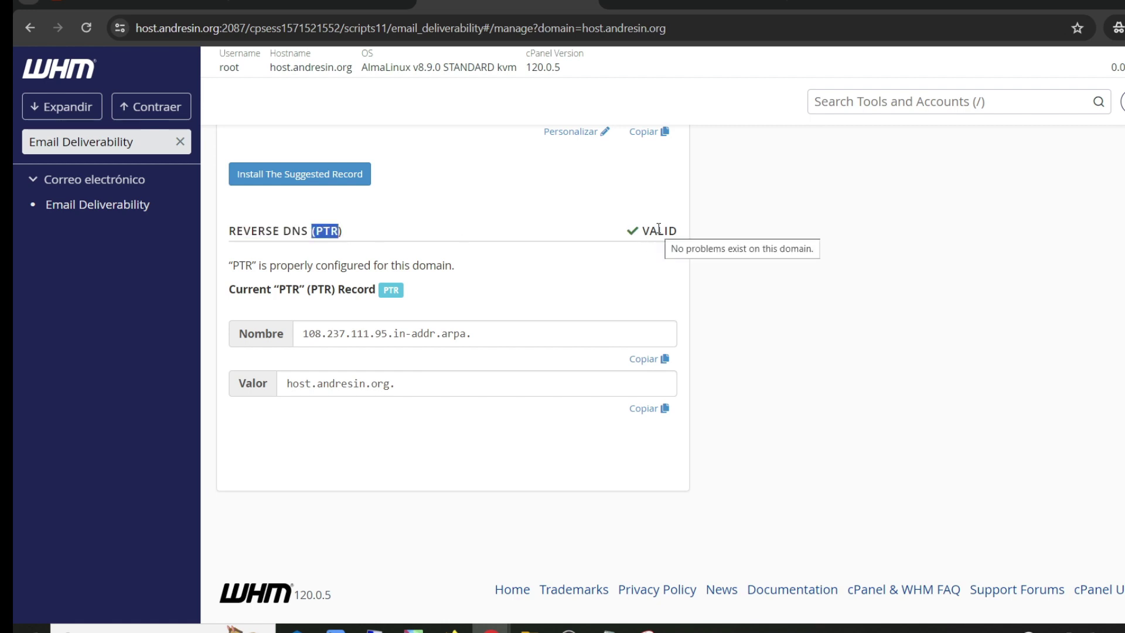
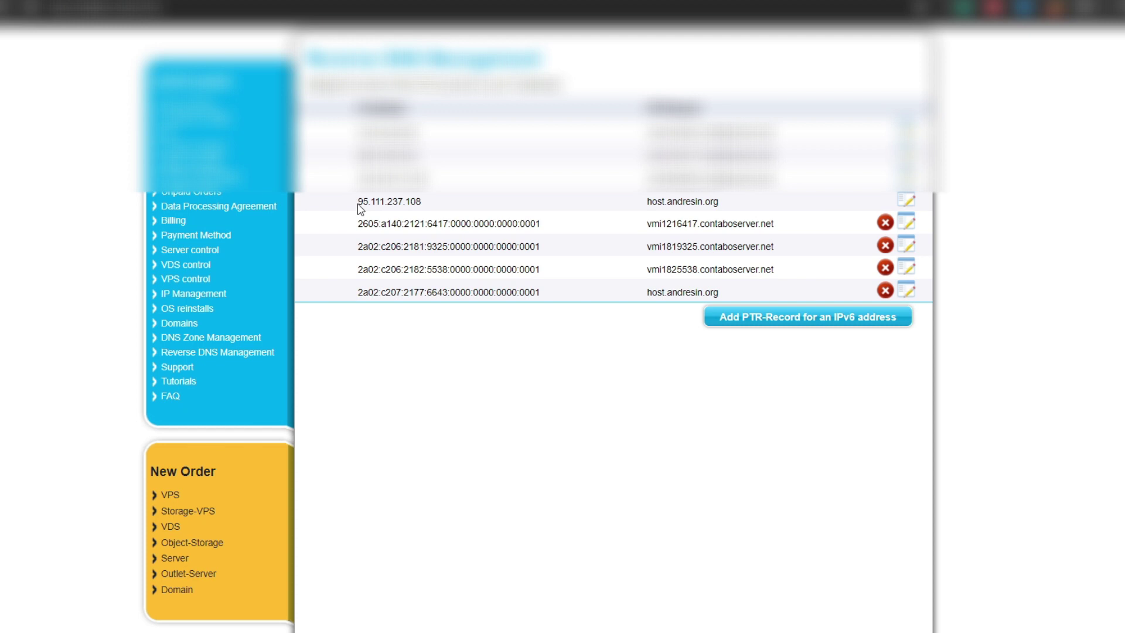
Step: Edit the PTR hostname for 95.111.237.108, then close the editor without saving
left_click_drag(358, 207, 432, 209)
left_click(396, 201)
left_click_drag(360, 205, 431, 206)
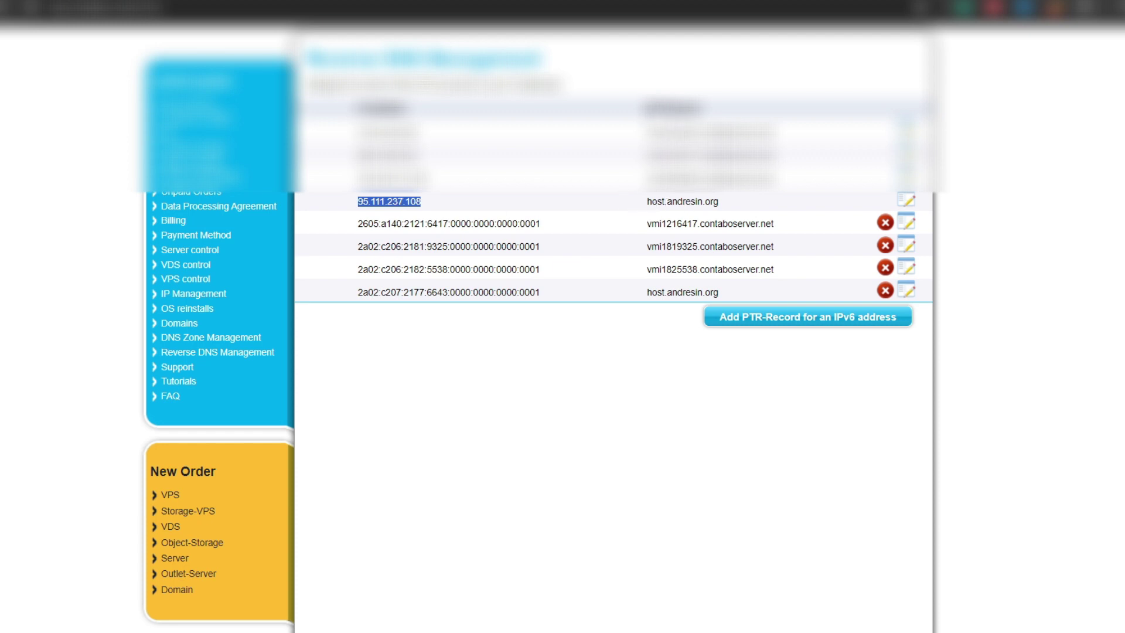
left_click_drag(648, 204, 710, 204)
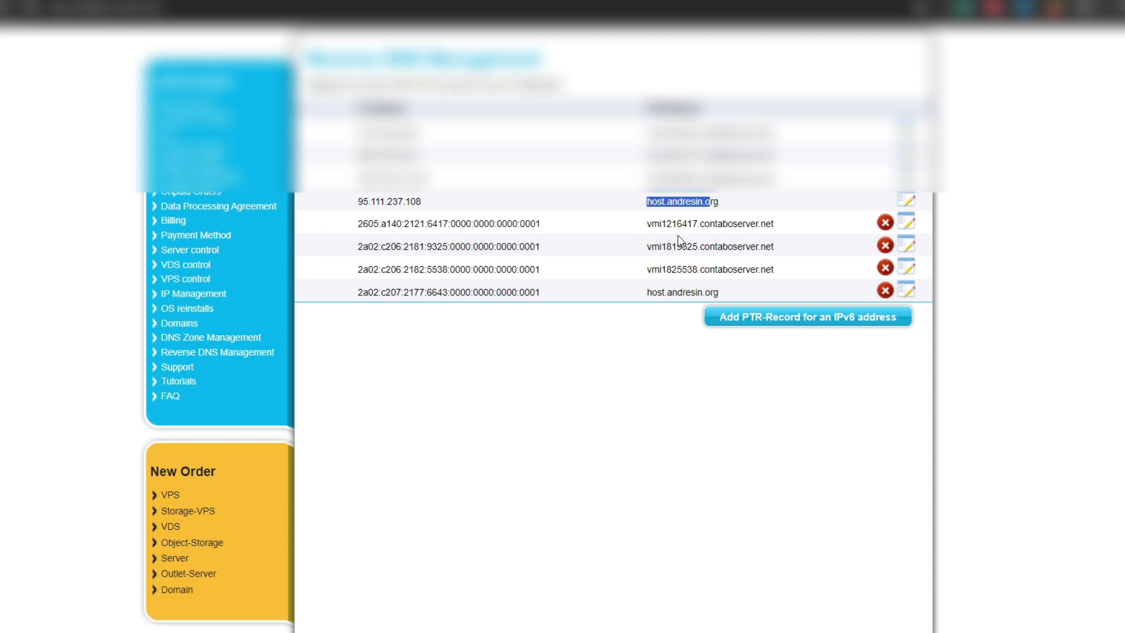
left_click(693, 200)
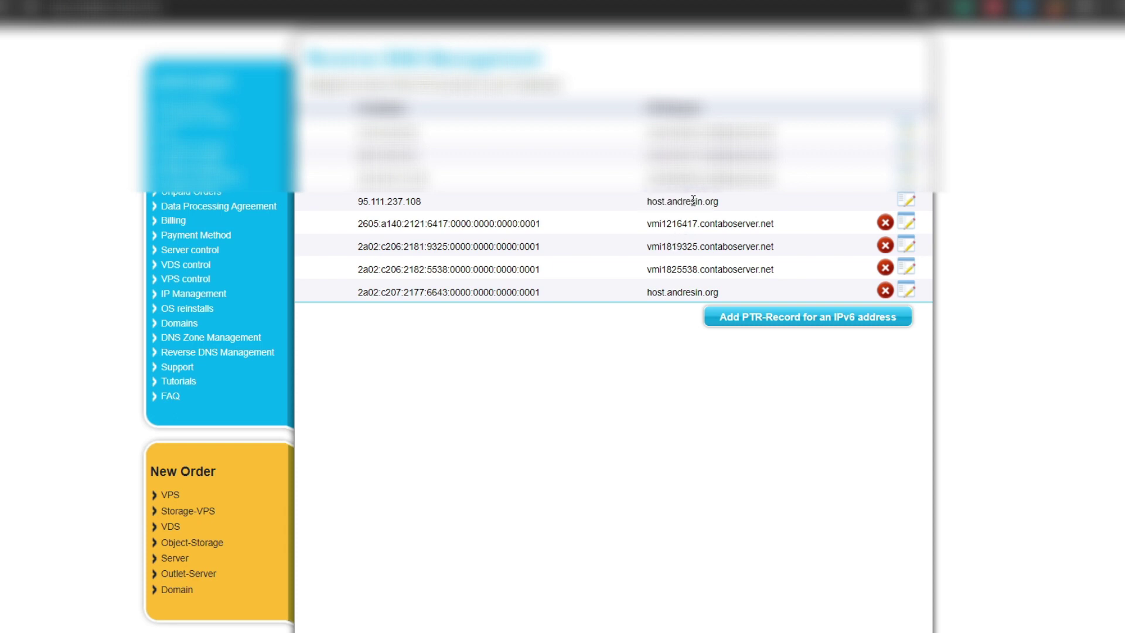
left_click(907, 203)
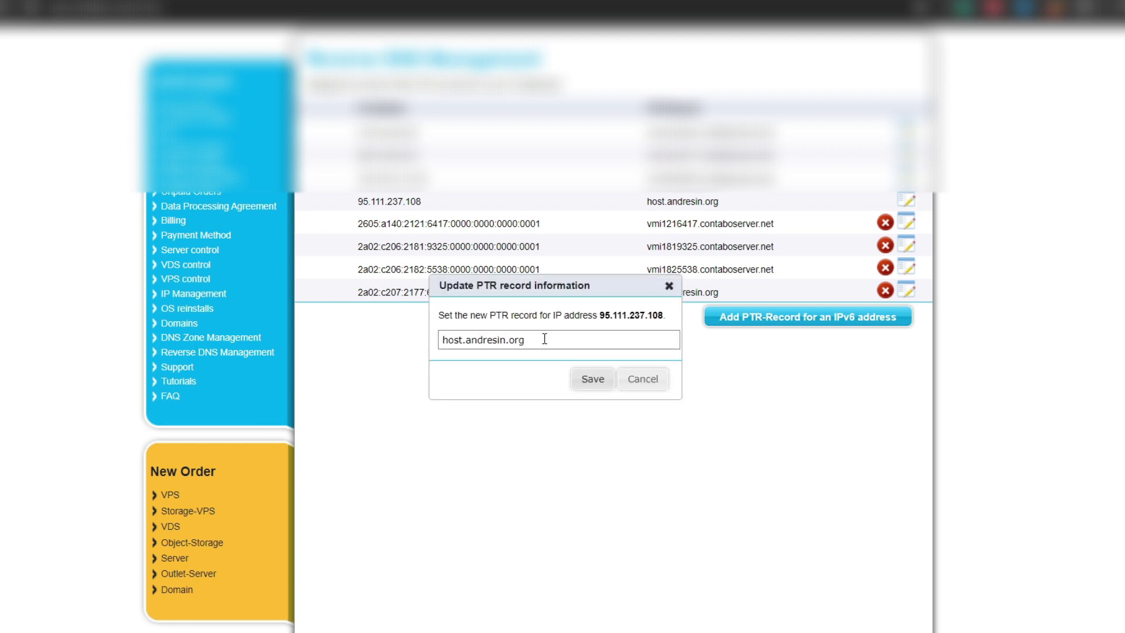
left_click_drag(545, 338, 366, 328)
key("BackSpace")
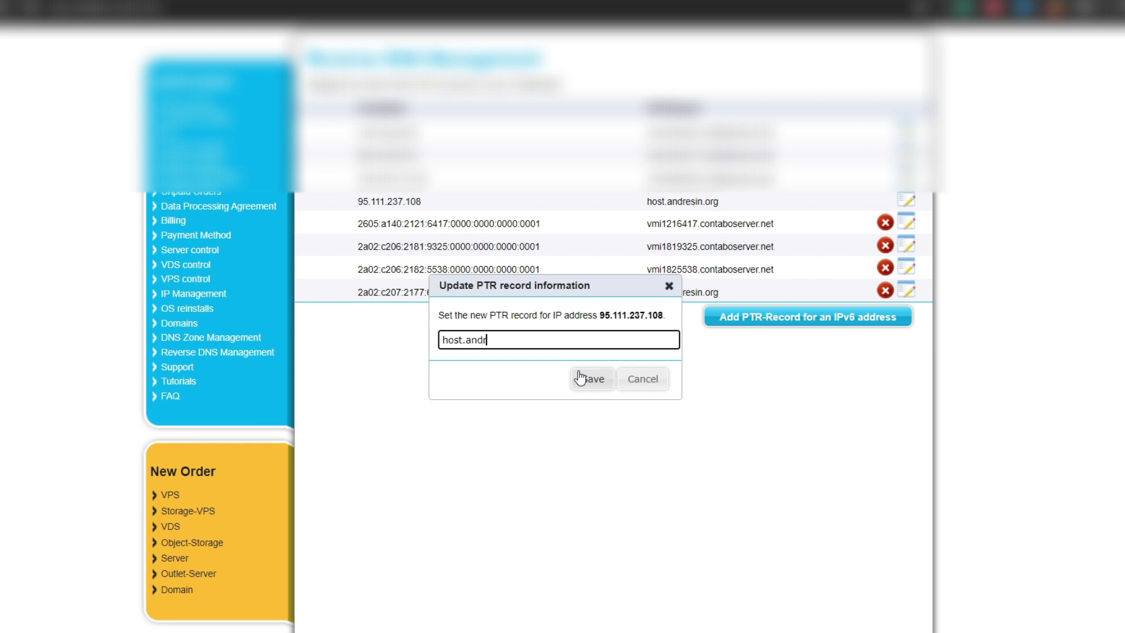
type("ing.org")
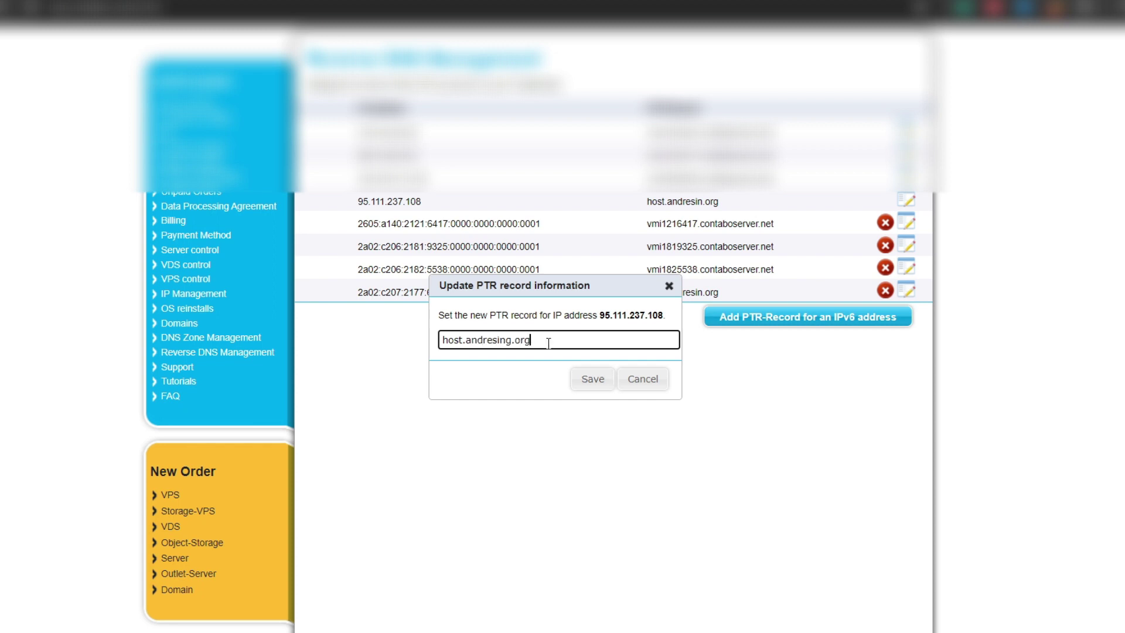
left_click_drag(545, 343, 444, 344)
left_click(669, 285)
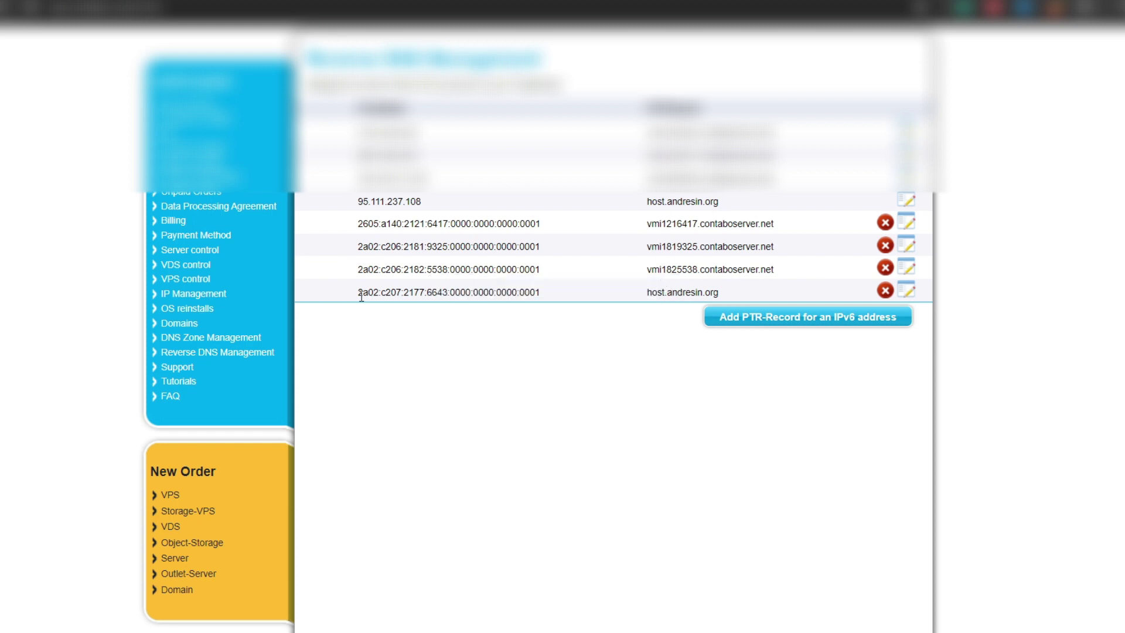
Step: Clear the hostname in the PTR editor for IPv6 2a02:c207:2177:6643::1
left_click_drag(361, 297, 498, 299)
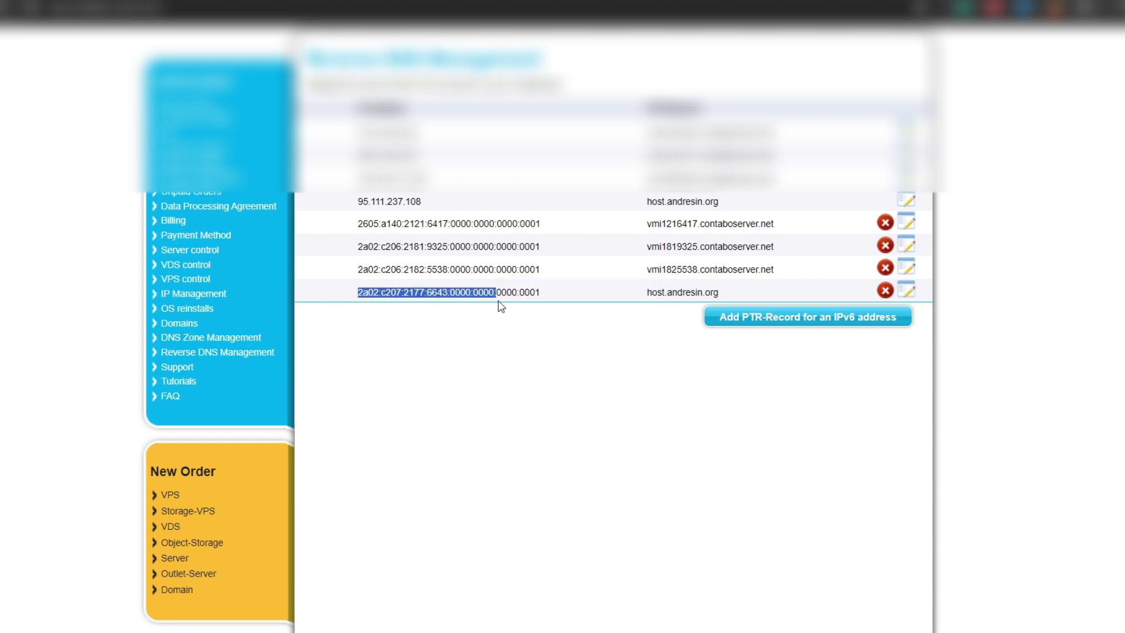
left_click(908, 293)
left_click(560, 345)
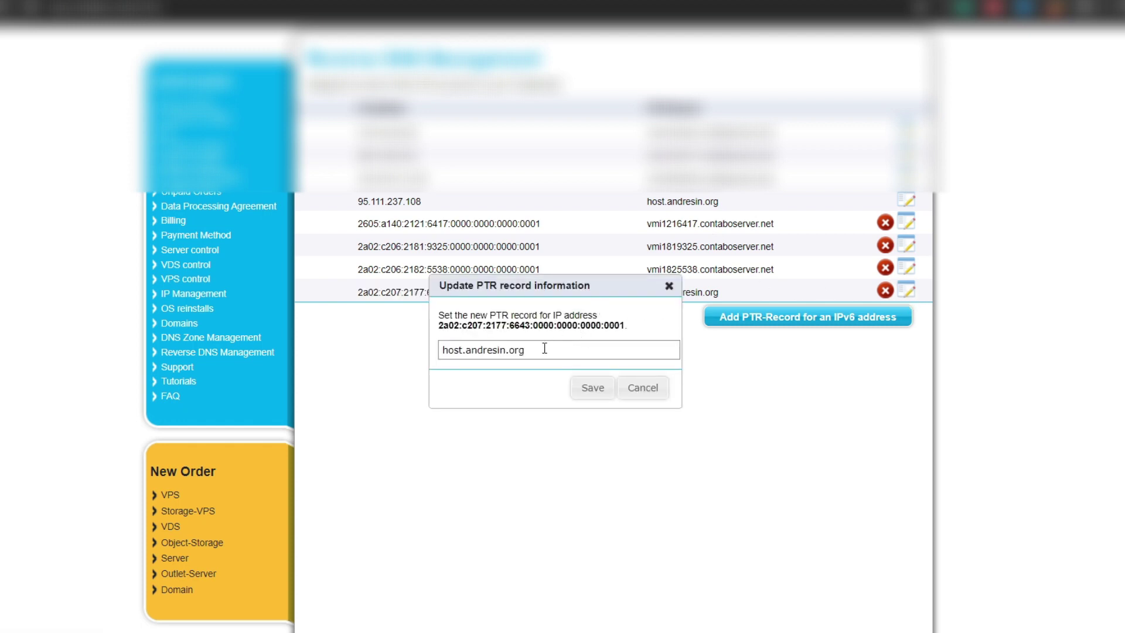
left_click_drag(545, 348, 349, 345)
key("BackSpace")
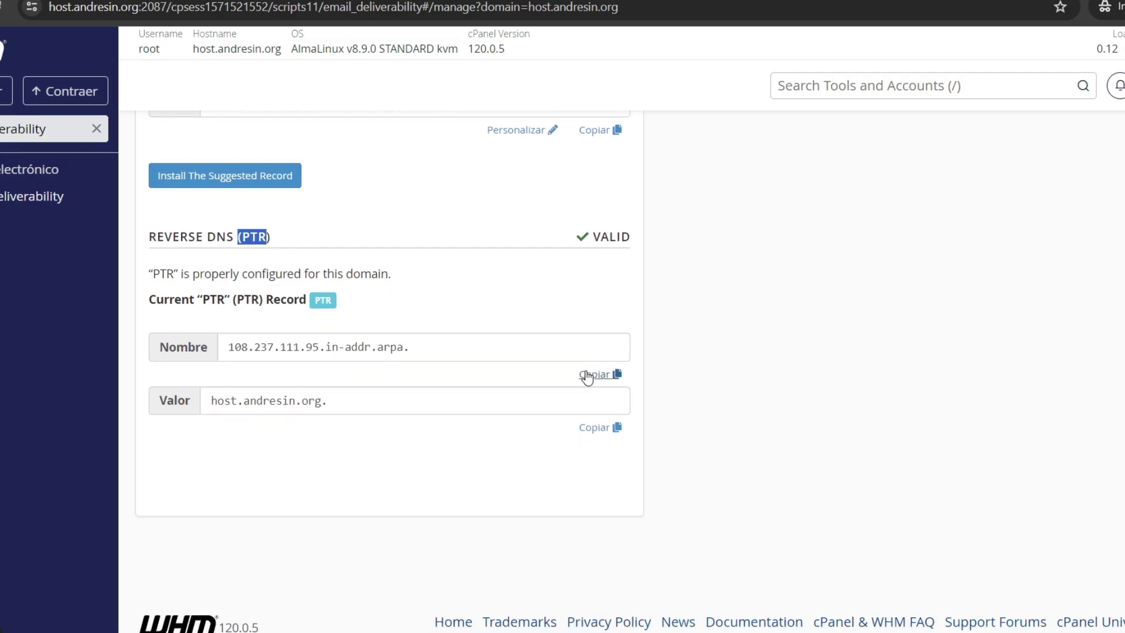
Step: Reload Email Deliverability and confirm DKIM, SPF and PTR are valid for host.andresin.org
scroll(587, 378, "up", 5)
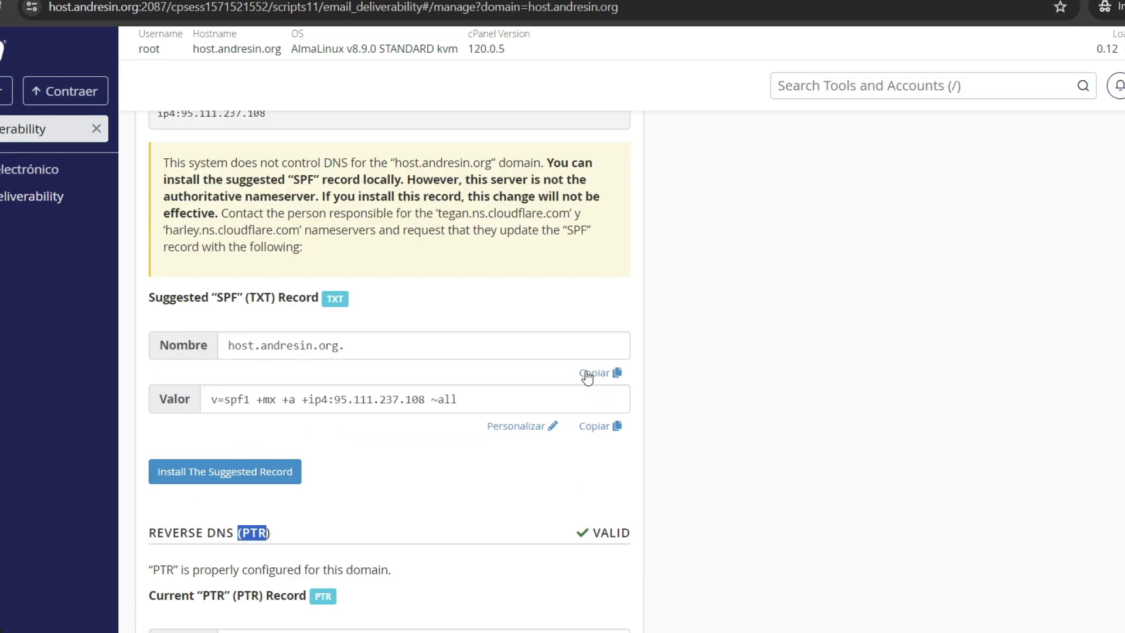
scroll(587, 378, "up", 1)
scroll(587, 371, "down", 4)
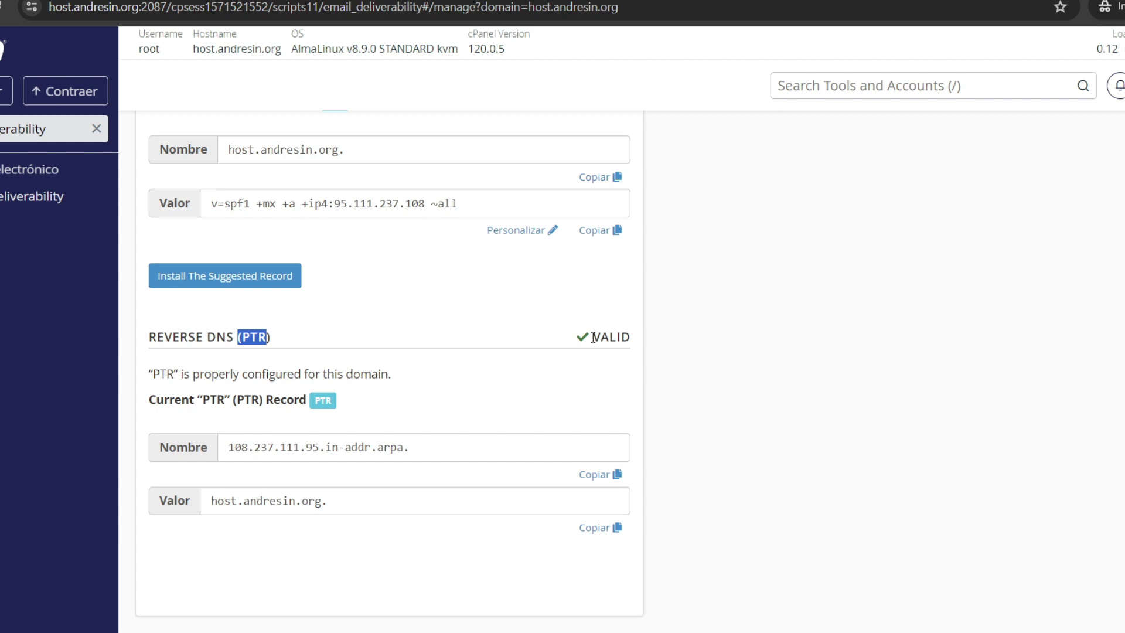
left_click(3, 7)
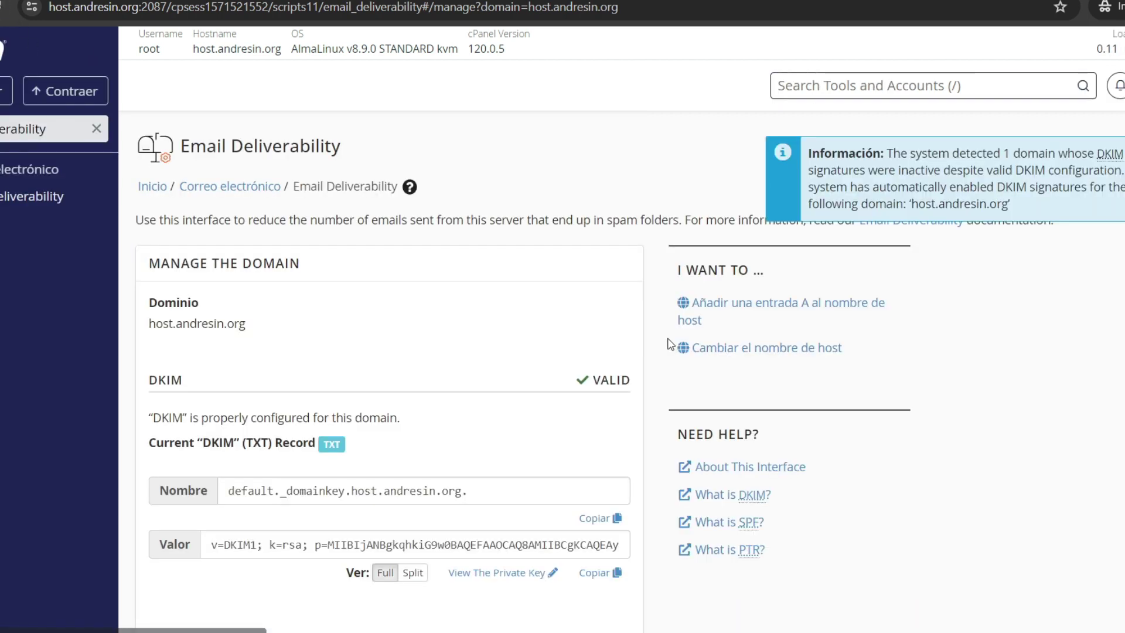
scroll(669, 344, "down", 2)
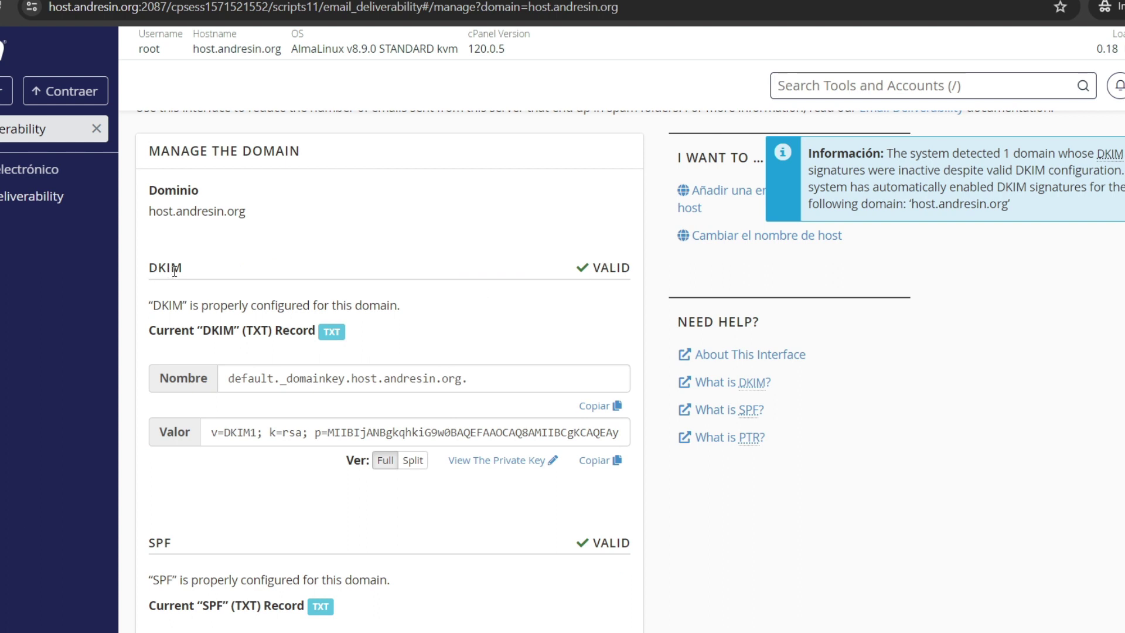
scroll(564, 317, "down", 4)
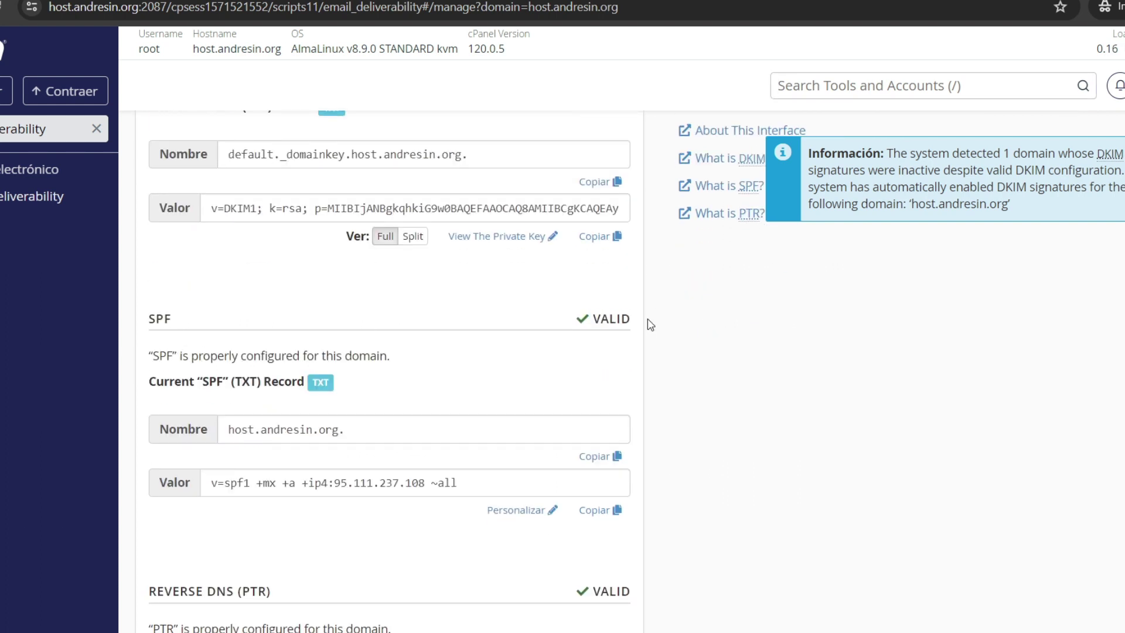
scroll(695, 364, "down", 4)
scroll(617, 301, "up", 8)
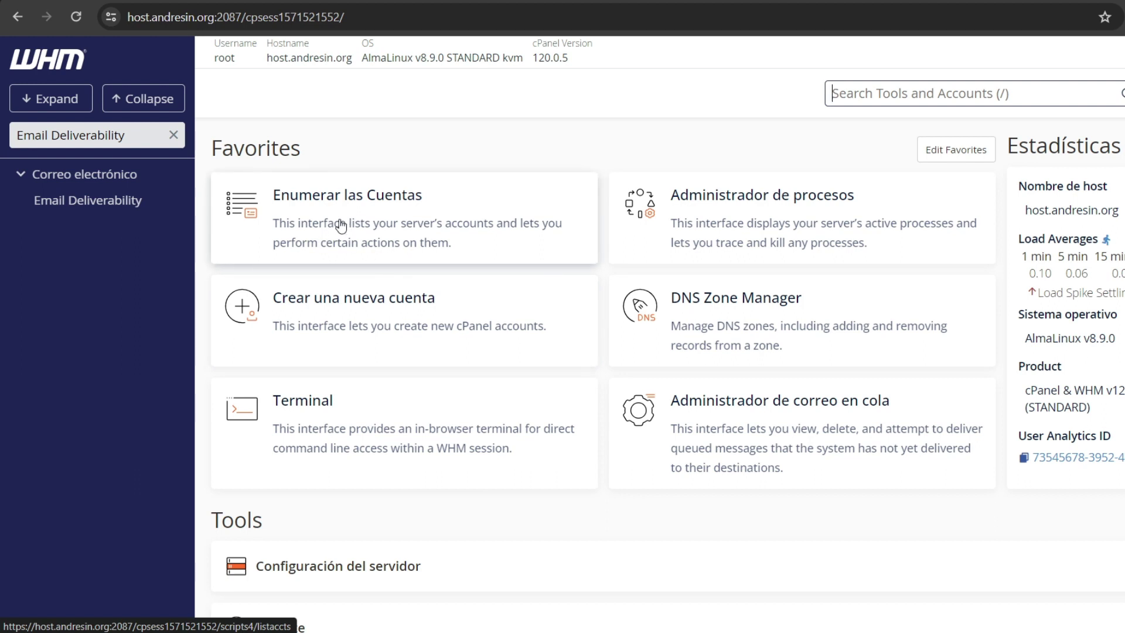
Step: Open cPanel for the andresin.org account from List Accounts
left_click(431, 251)
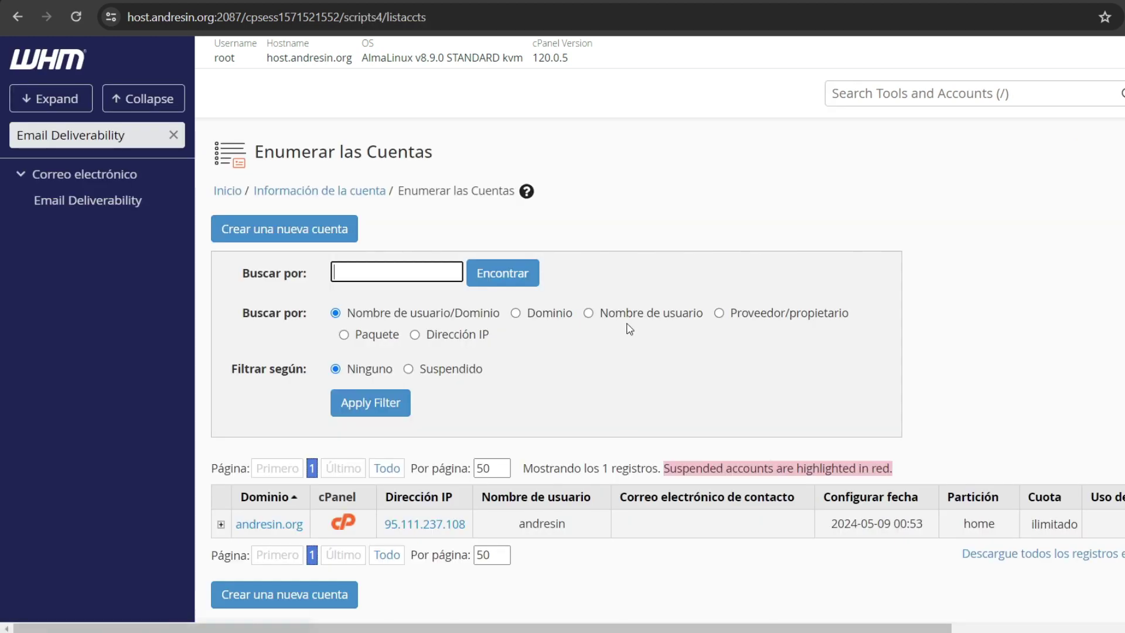
scroll(625, 331, "down", 2)
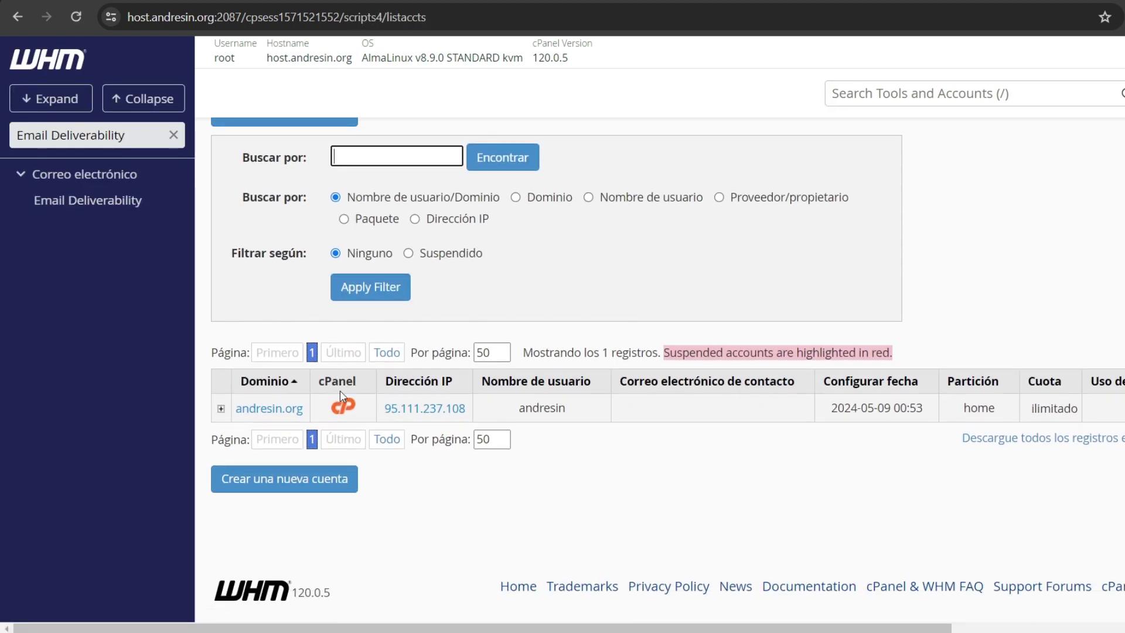
left_click(345, 409)
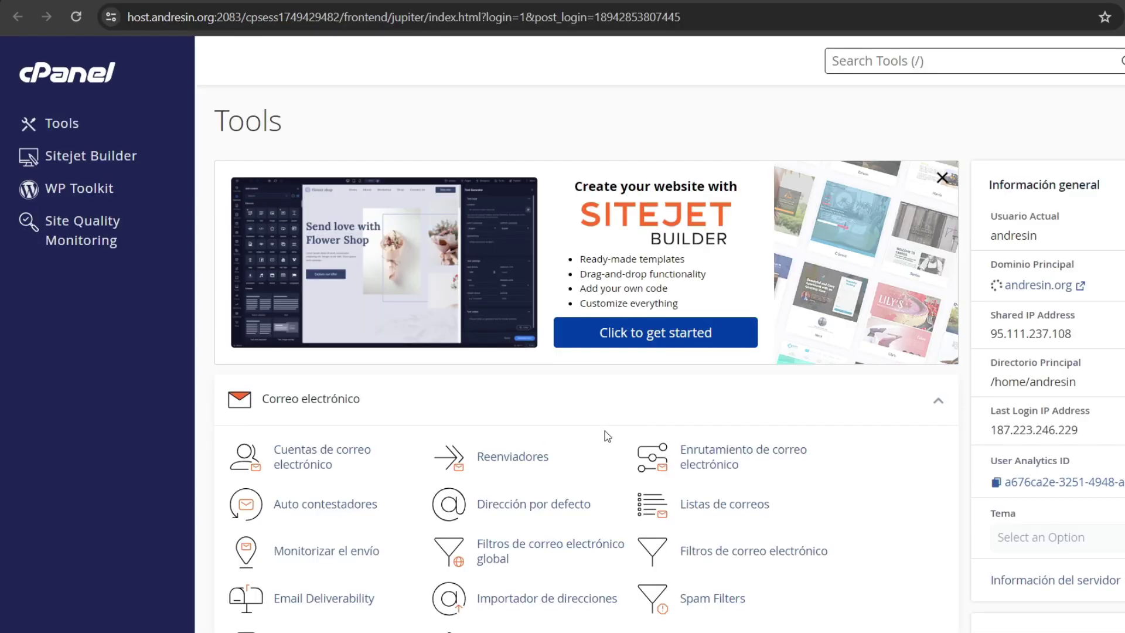
Step: Open the SSL/TLS Status page for andresin.org
scroll(560, 254, "down", 9)
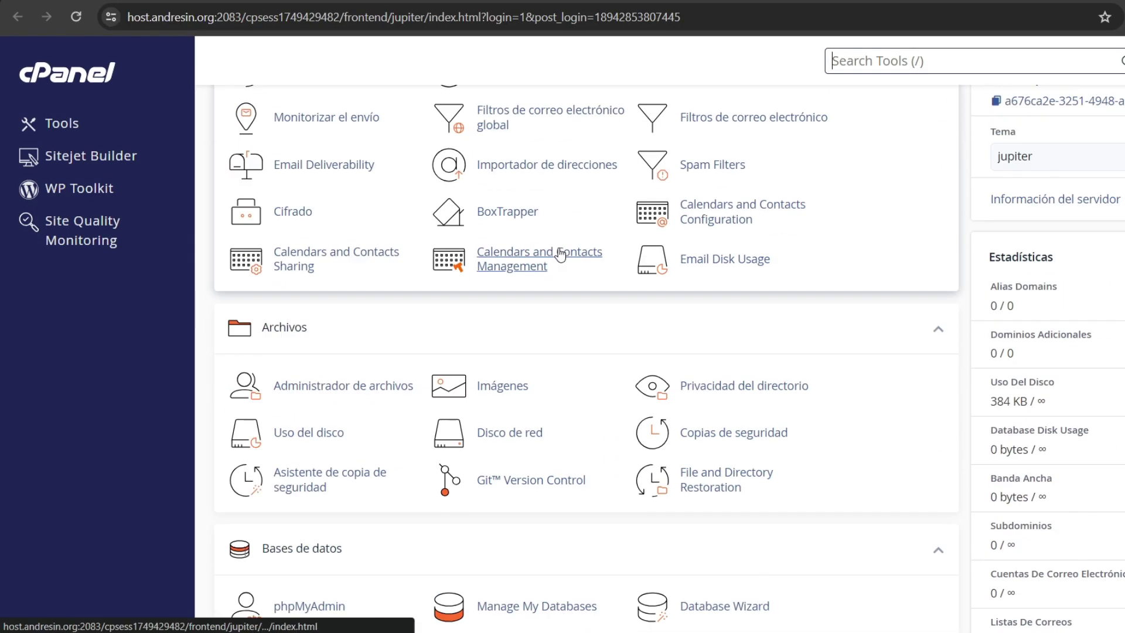
scroll(560, 254, "up", 9)
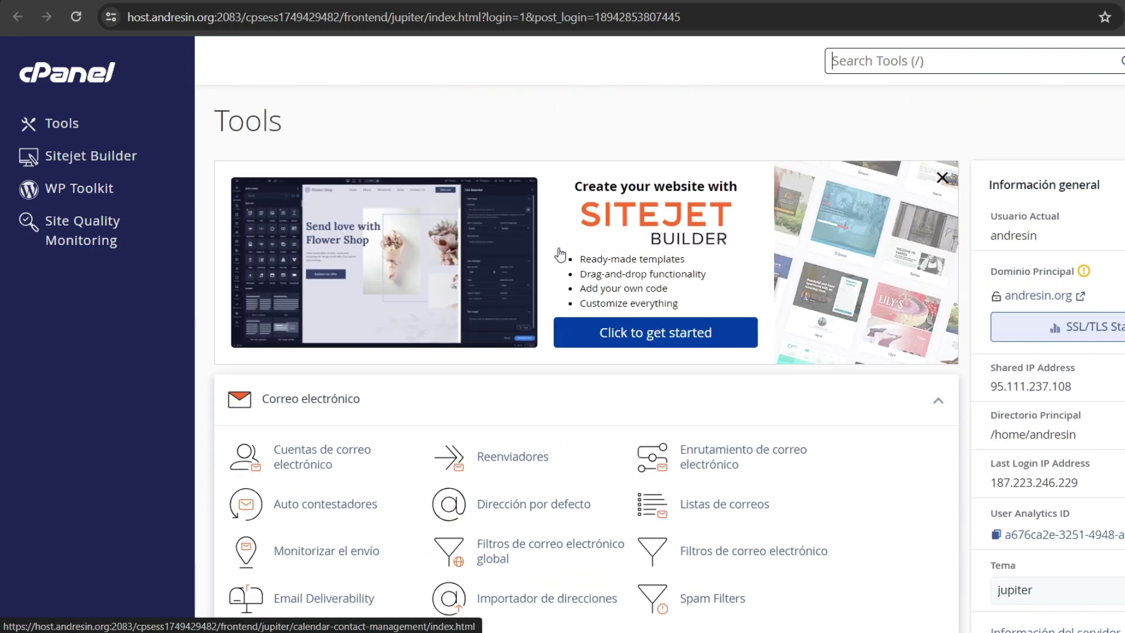
scroll(561, 253, "down", 1)
key("slash")
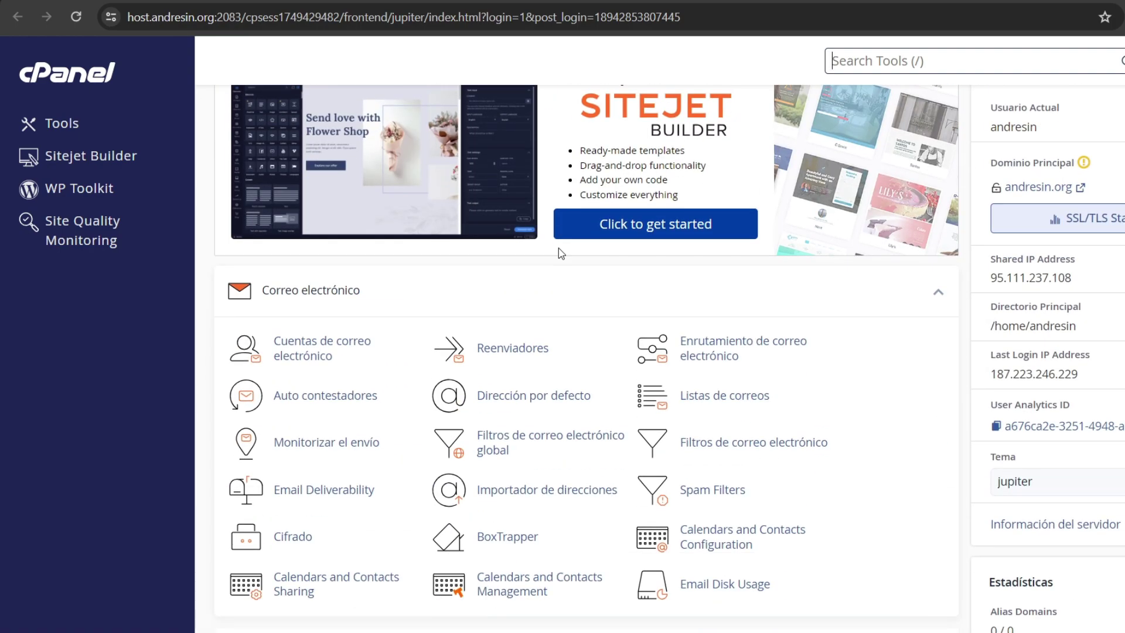
scroll(631, 260, "up", 1)
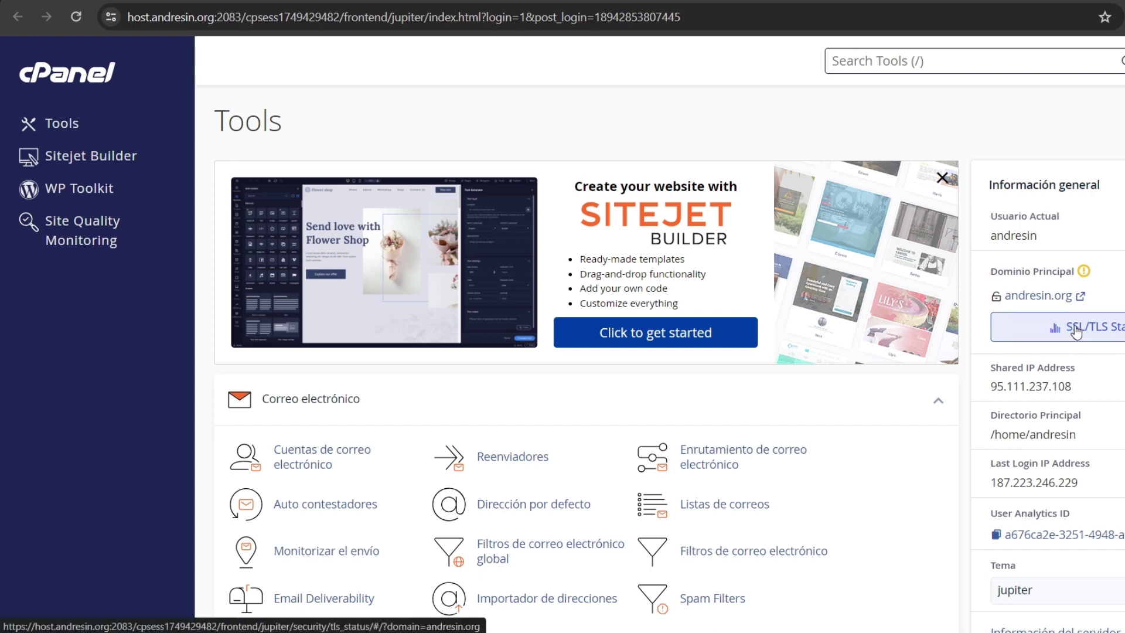
left_click(1096, 331)
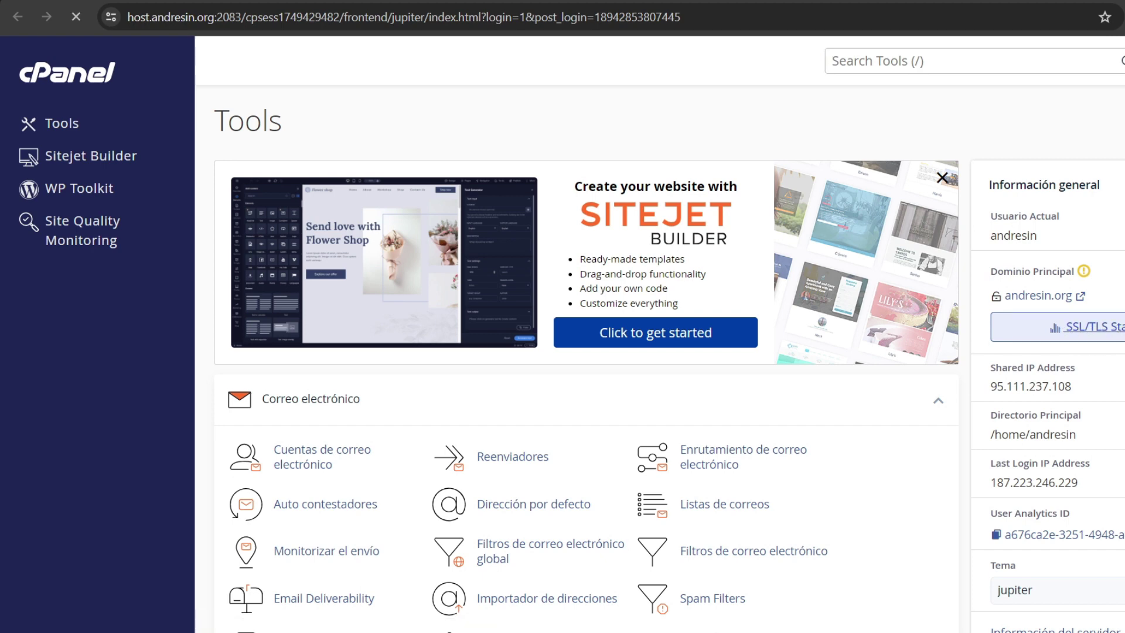
Step: Select all 9 andresin.org domains, run AutoSSL, and return to the Tools page
scroll(451, 234, "down", 4)
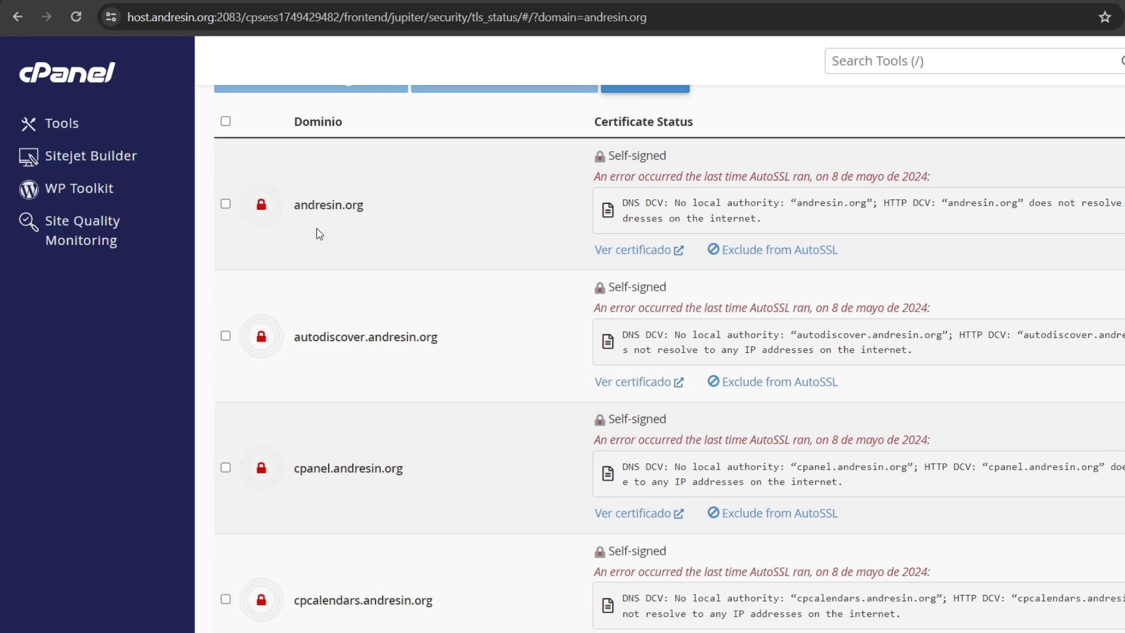
scroll(273, 344, "down", 10)
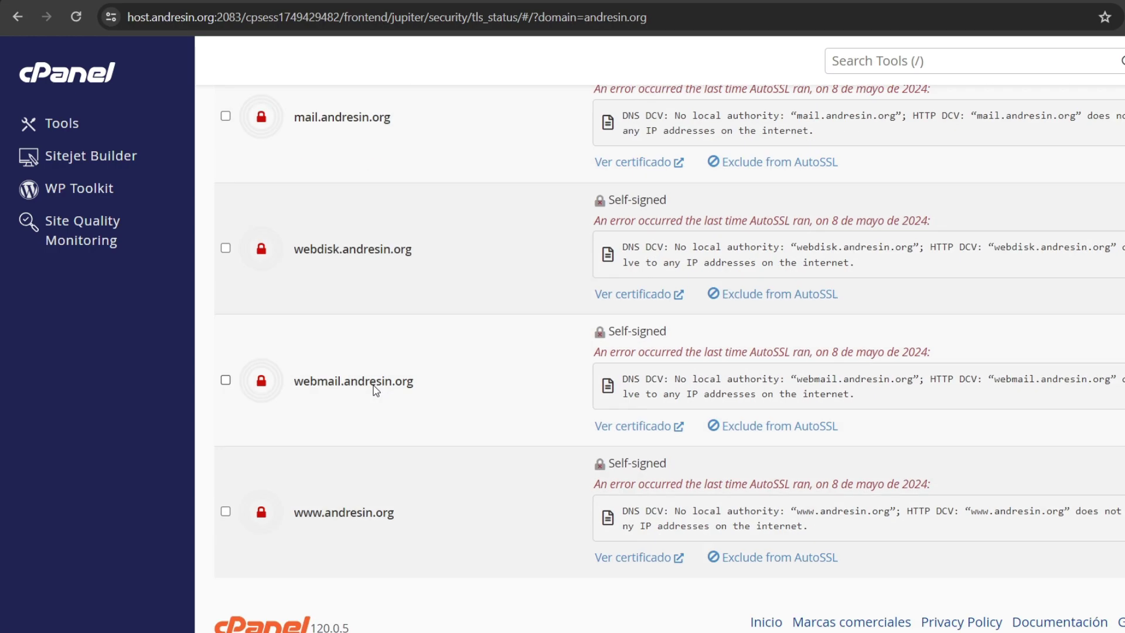
scroll(372, 389, "up", 13)
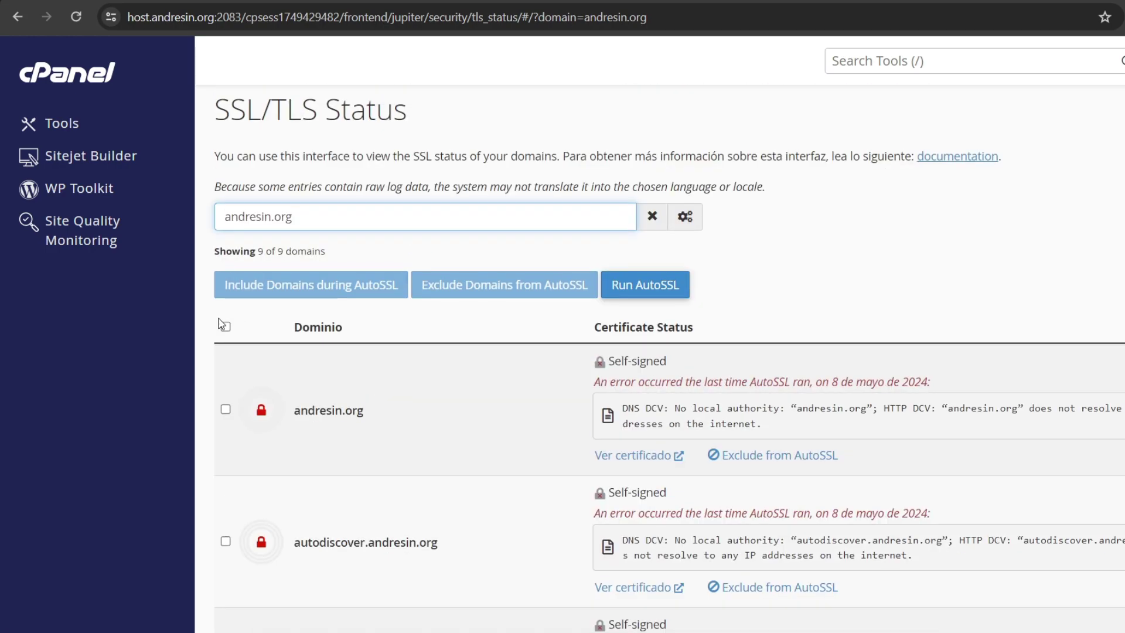
left_click(226, 327)
scroll(238, 367, "down", 3)
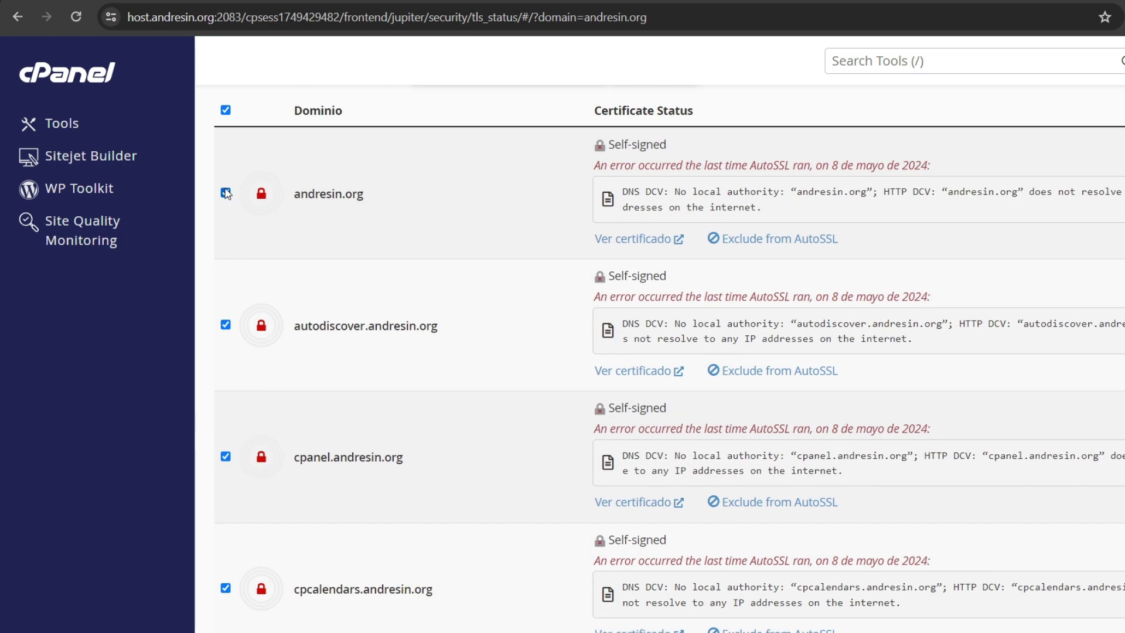
scroll(310, 403, "up", 3)
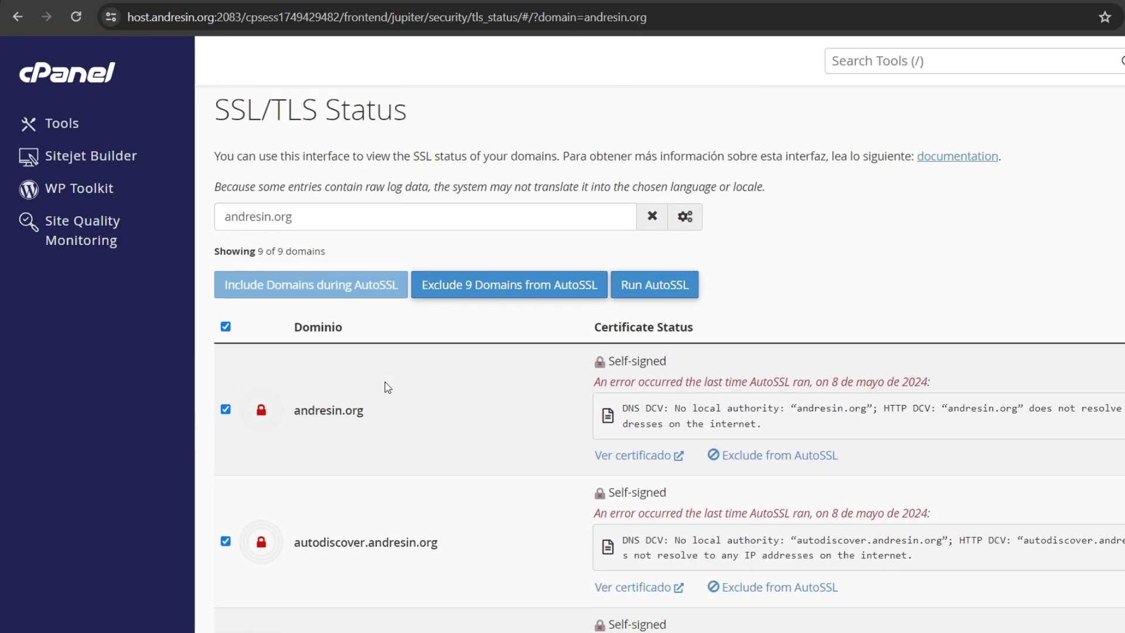
left_click(660, 289)
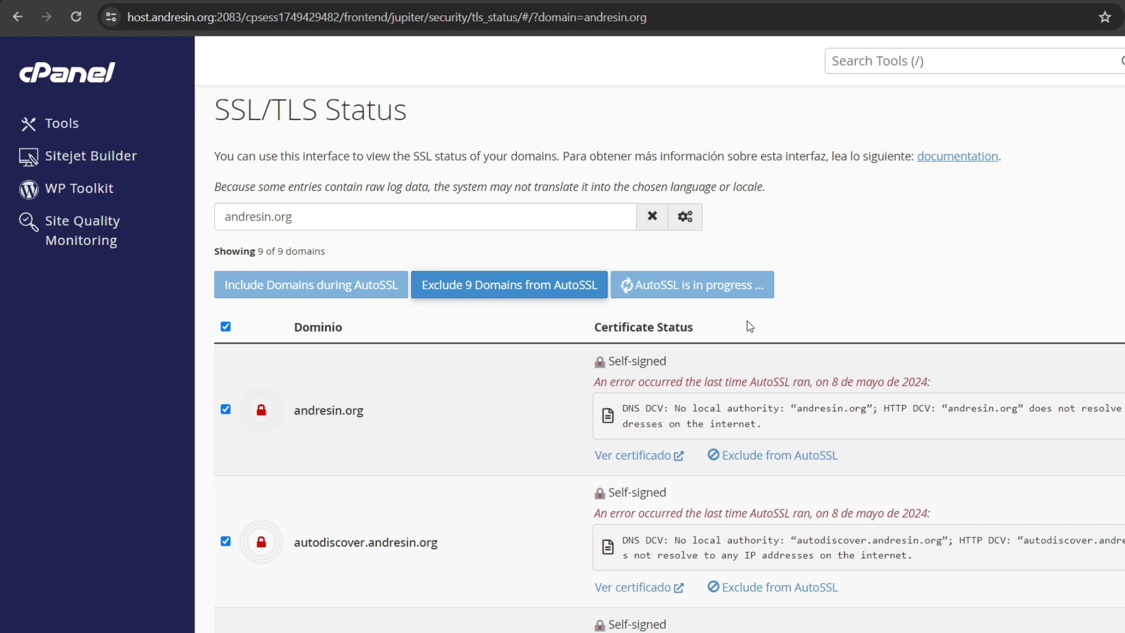
scroll(703, 304, "up", 1)
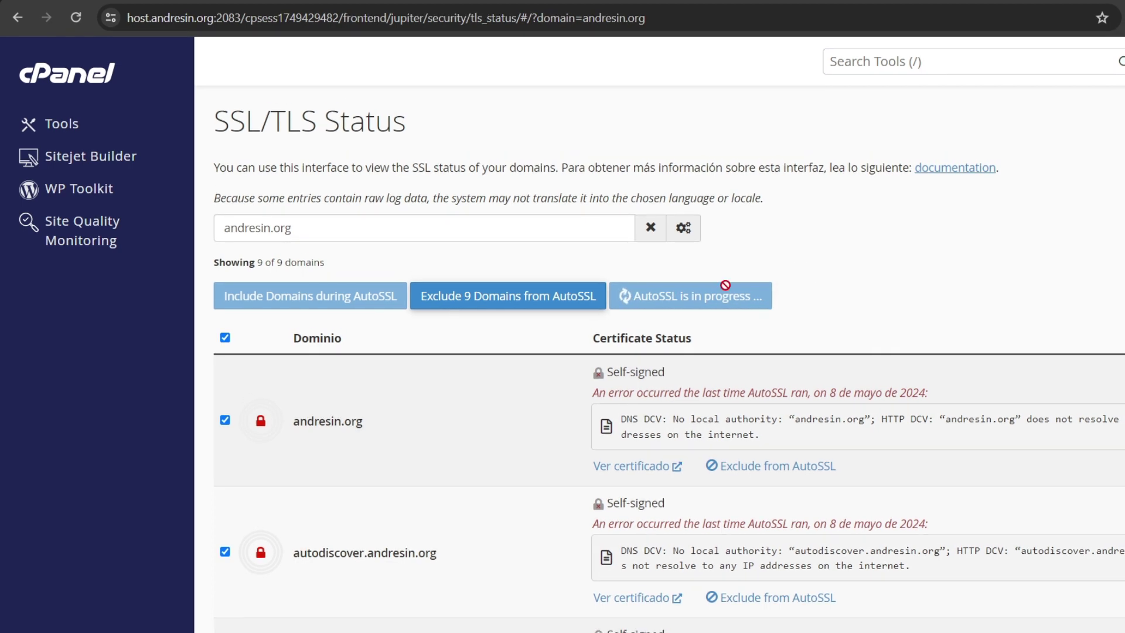
left_click(16, 80)
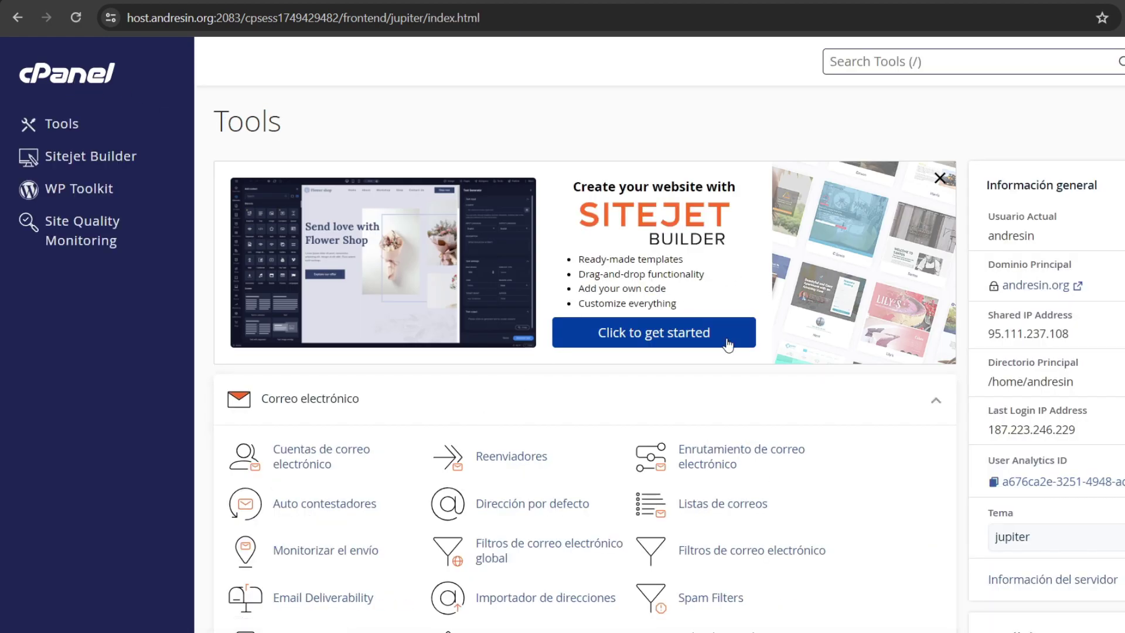
Step: Open Email Deliverability, manage andresin.org, and copy the suggested DKIM record name
scroll(553, 267, "down", 4)
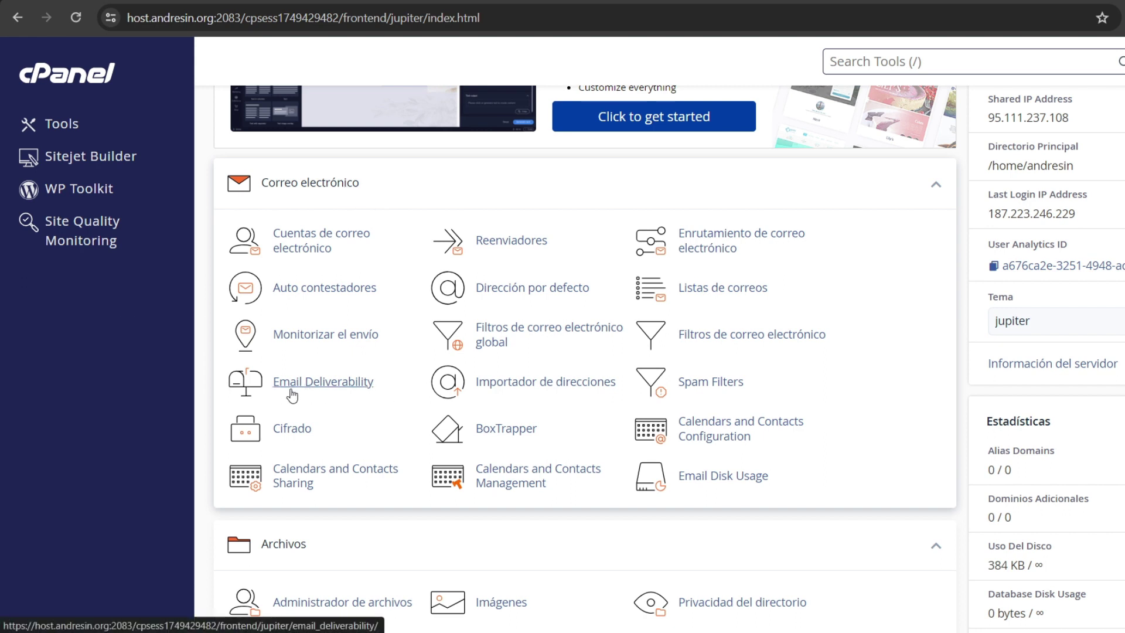
left_click(312, 388)
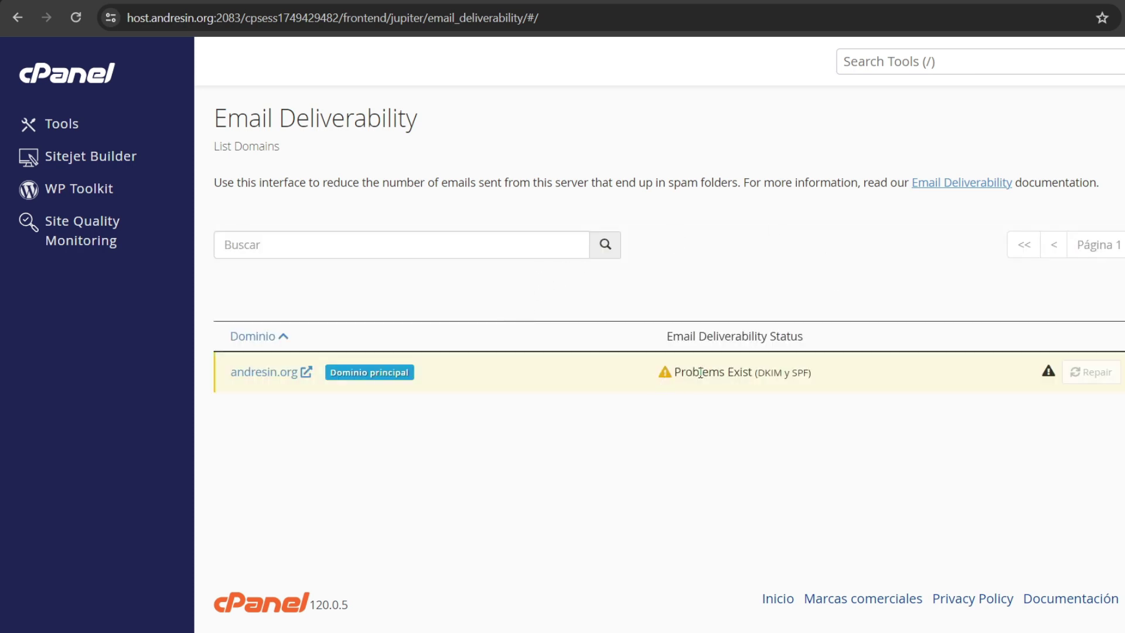
left_click_drag(693, 373, 726, 372)
left_click(1120, 372)
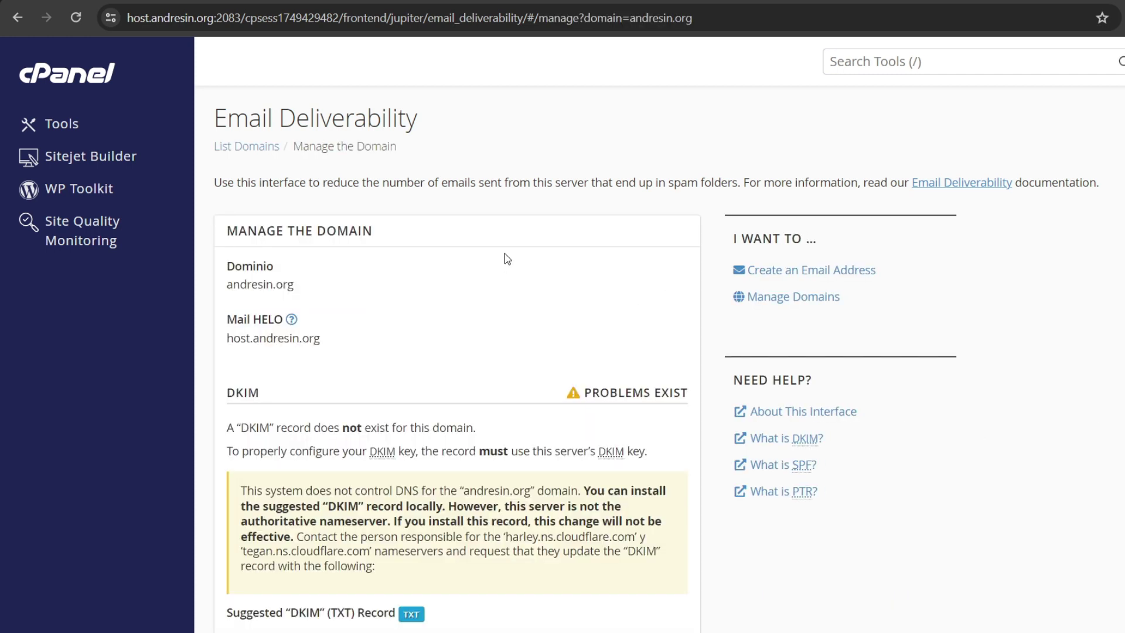
scroll(529, 251, "down", 2)
scroll(529, 258, "down", 3)
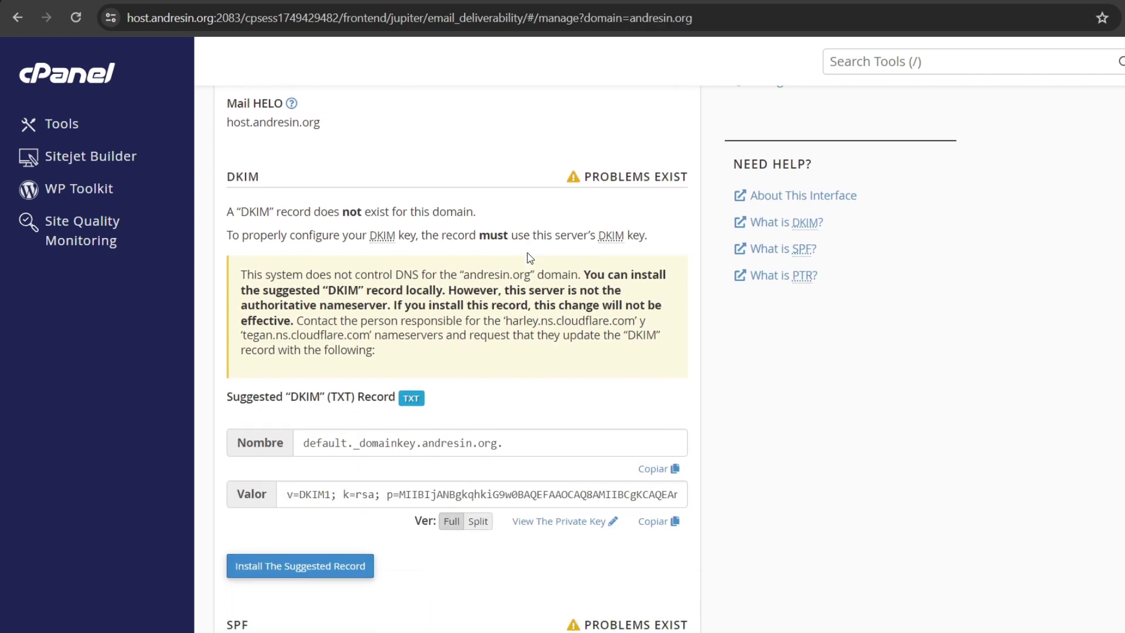
scroll(529, 258, "up", 1)
left_click_drag(236, 177, 263, 177)
scroll(378, 199, "down", 4)
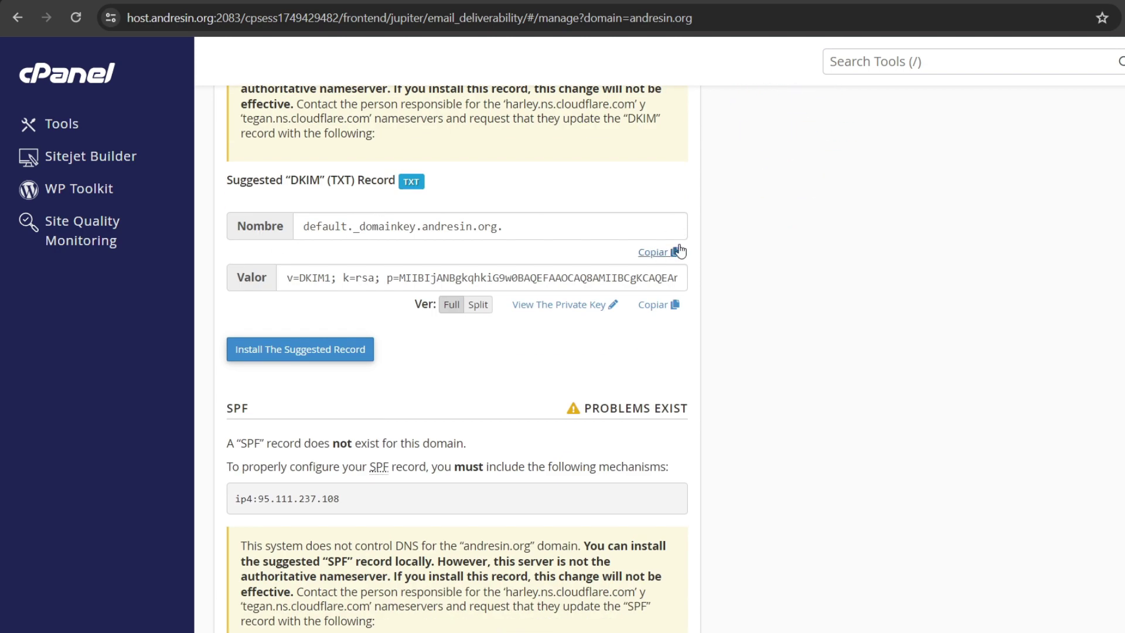
left_click(655, 252)
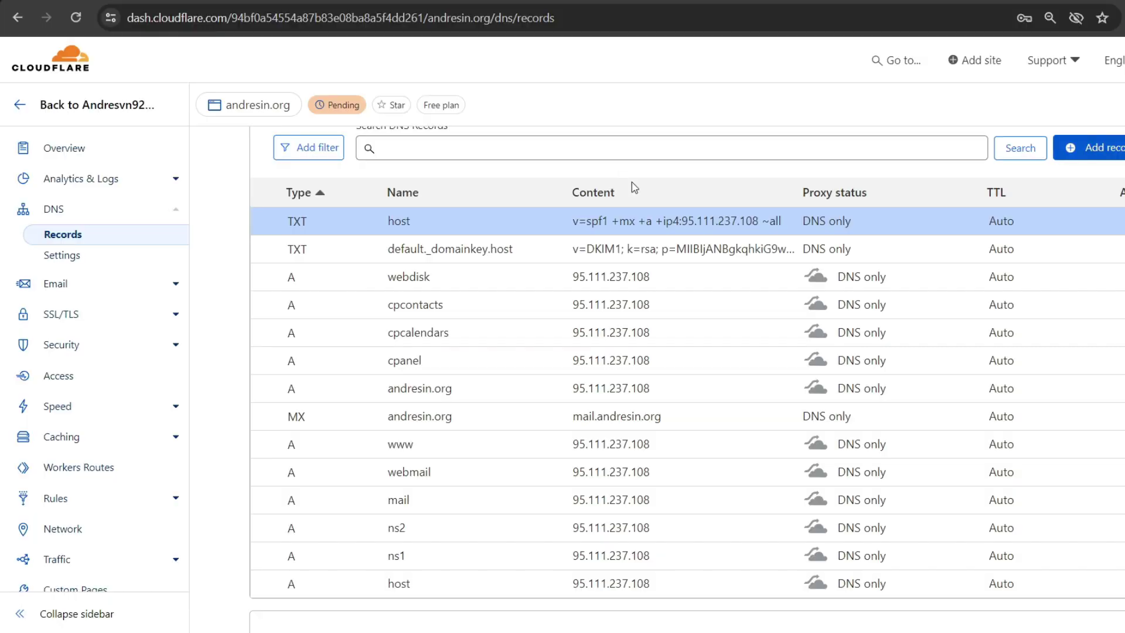
Step: Add a Cloudflare TXT record for default._domainkey containing the DKIM key copied from cPanel
scroll(694, 289, "up", 2)
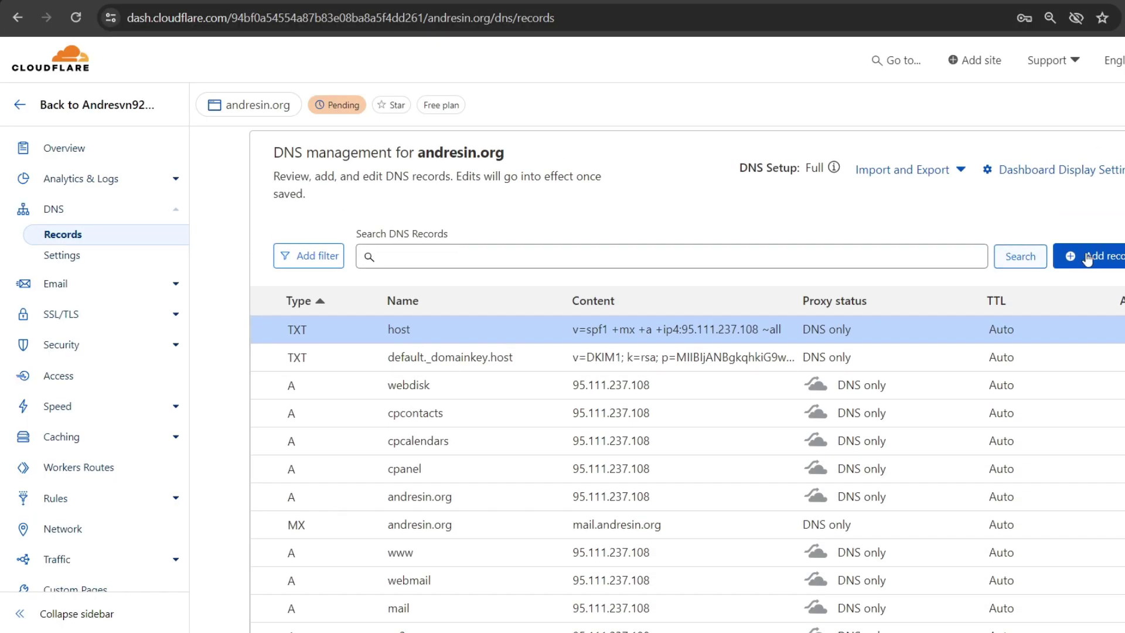
left_click(1089, 258)
scroll(587, 288, "down", 1)
scroll(585, 286, "up", 1)
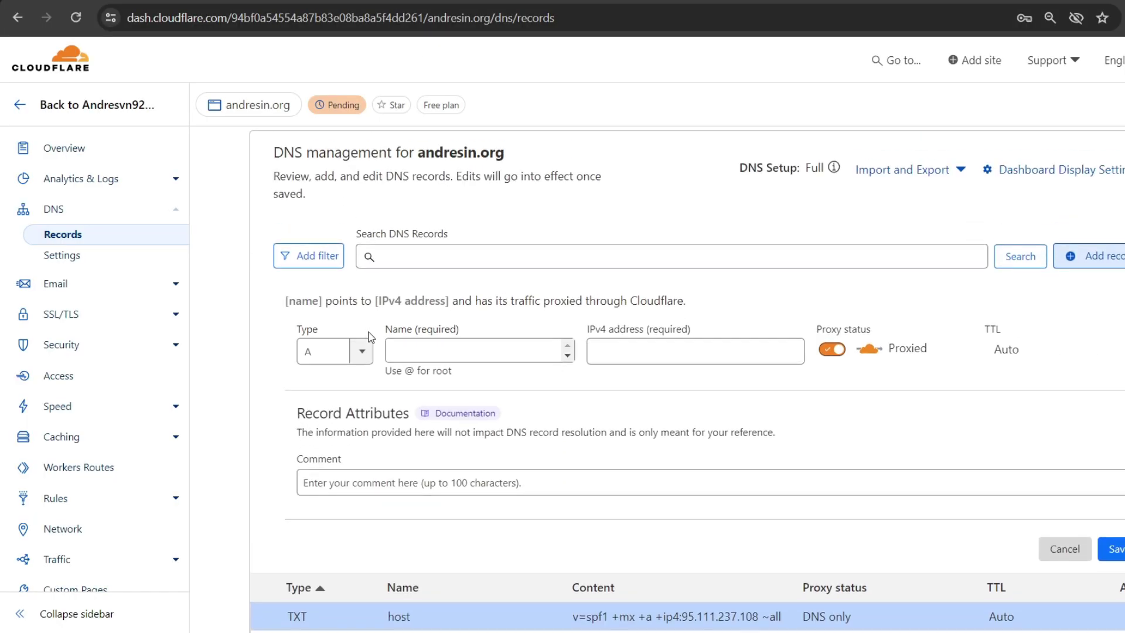
left_click(360, 354)
scroll(339, 437, "down", 2)
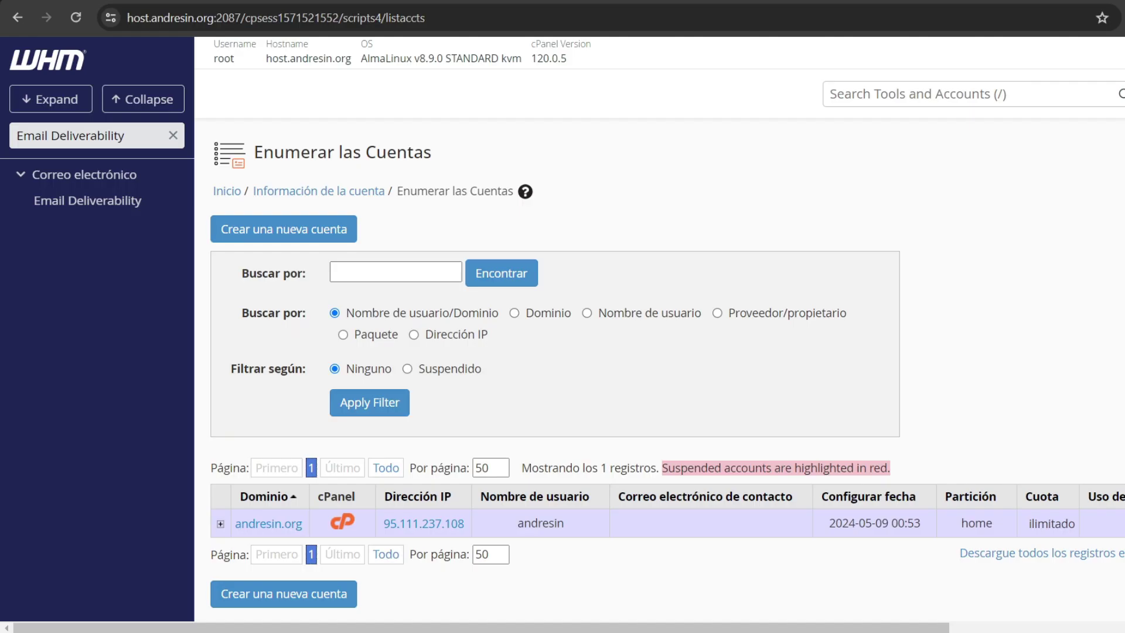
scroll(607, 154, "down", 2)
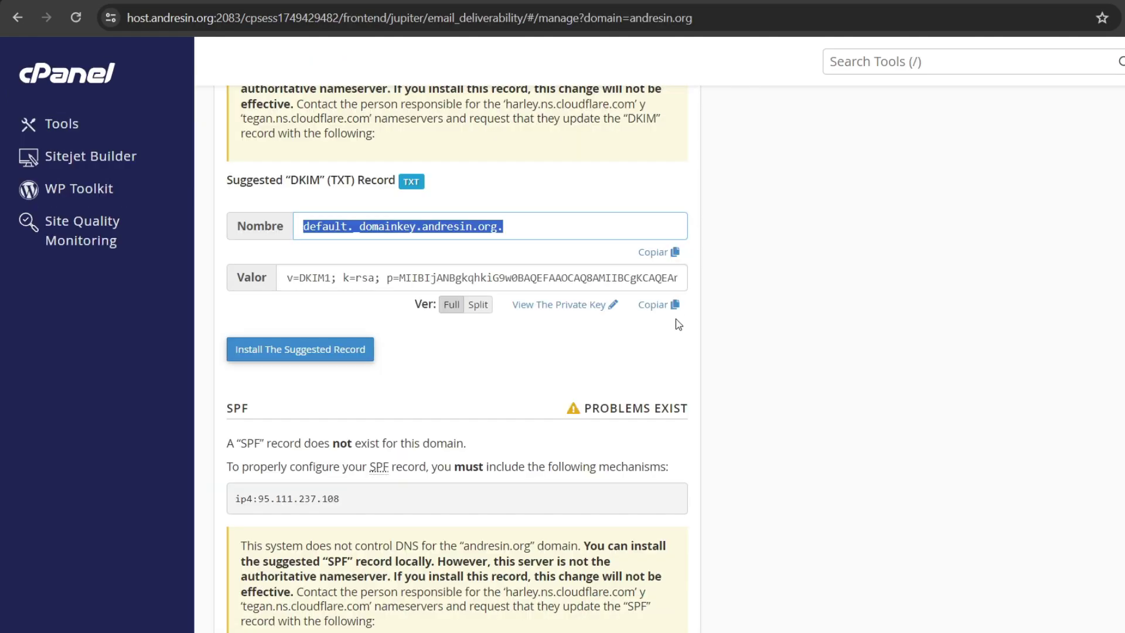
left_click(672, 307)
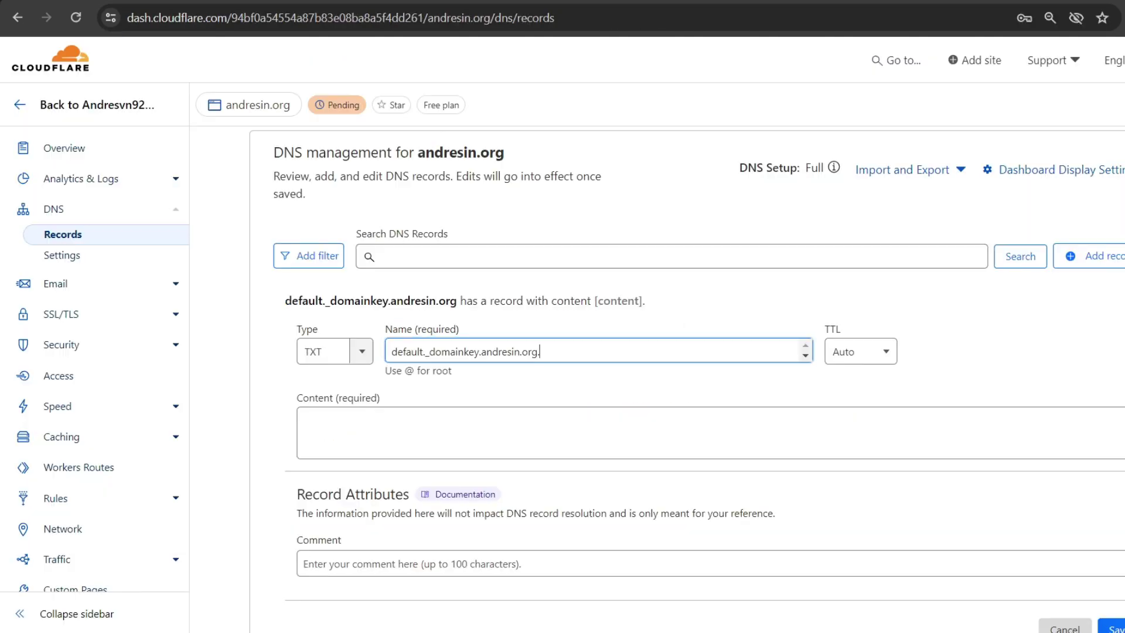
left_click(457, 452)
key("ctrl+v")
scroll(736, 389, "down", 3)
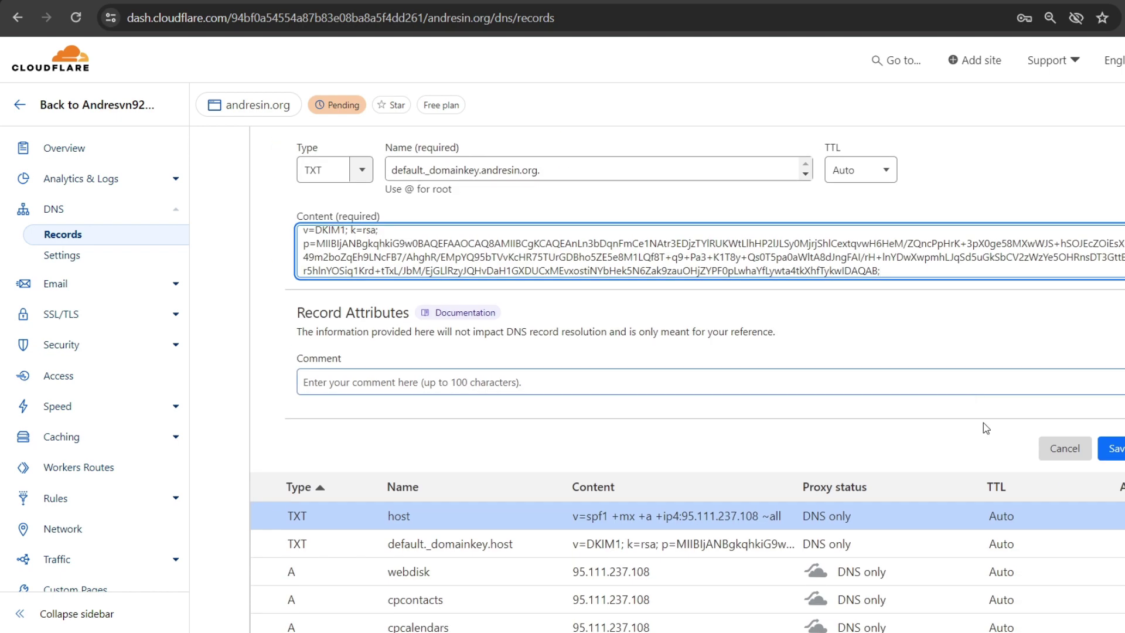
left_click(1115, 451)
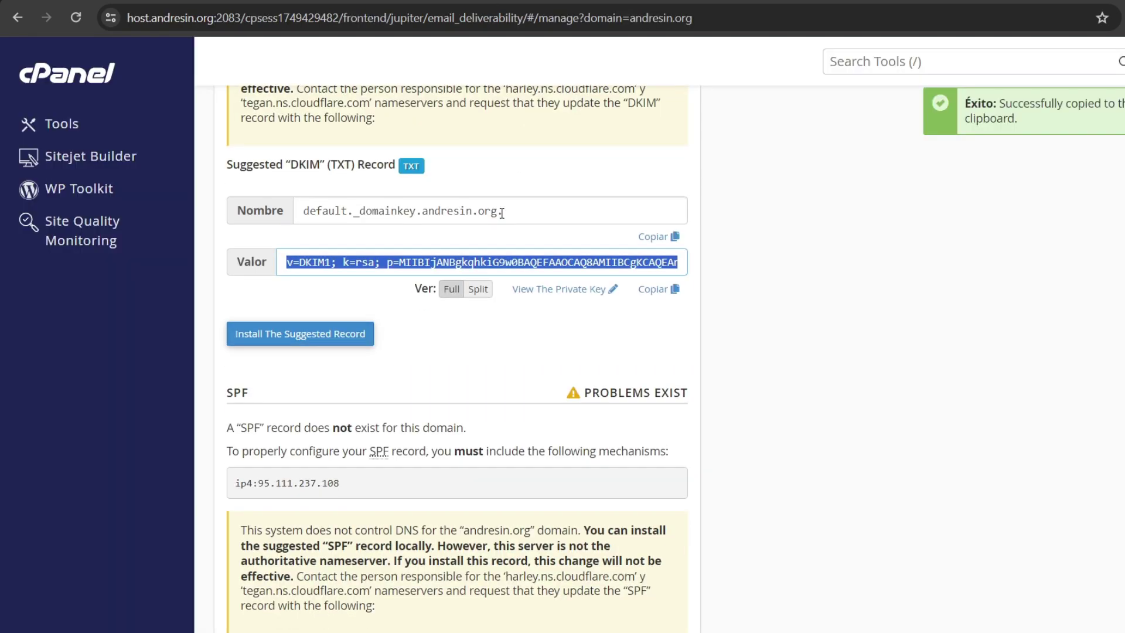
Step: Add a TXT record for andresin.org. with content v=spf1 +mx +a +ip4:95.111.237.108 ~all
scroll(497, 226, "down", 3)
double_click(260, 199)
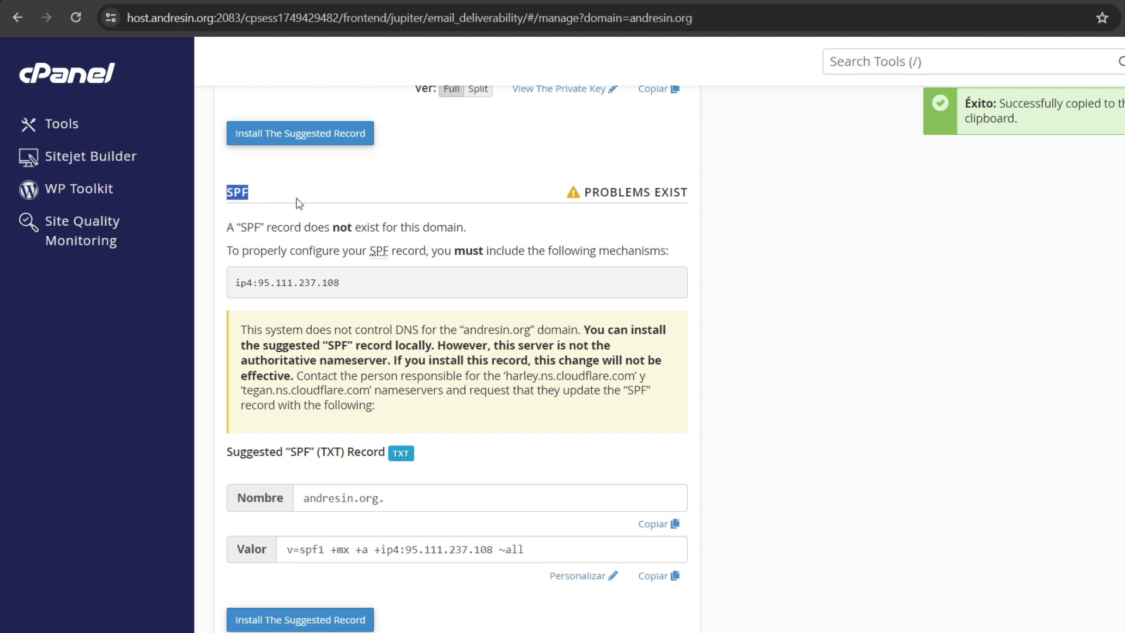
scroll(296, 201, "down", 4)
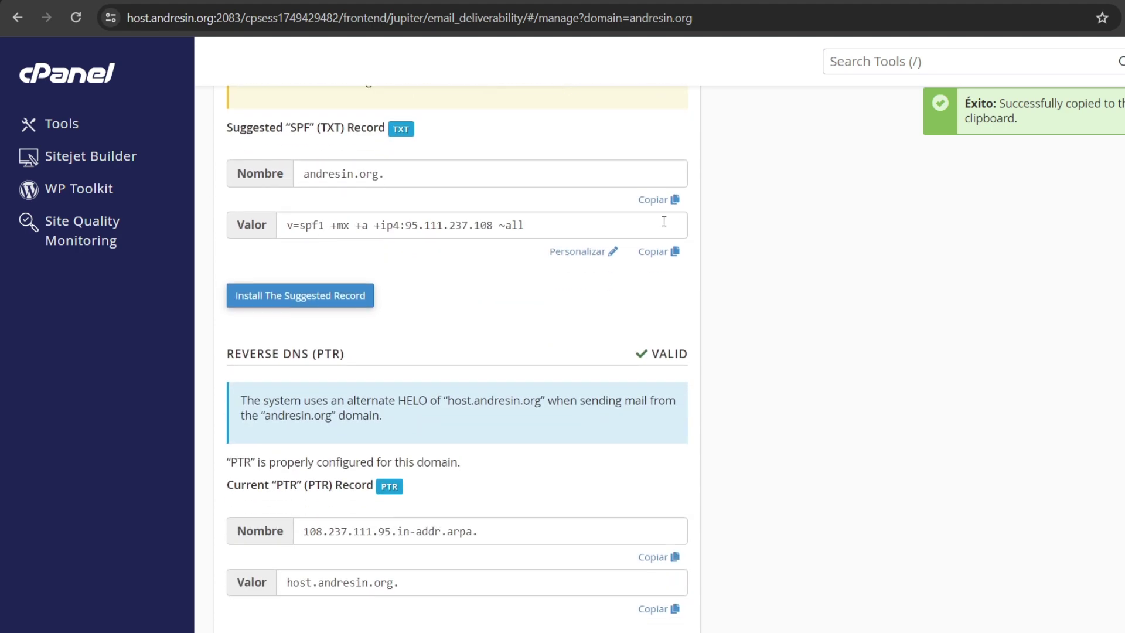
left_click(655, 199)
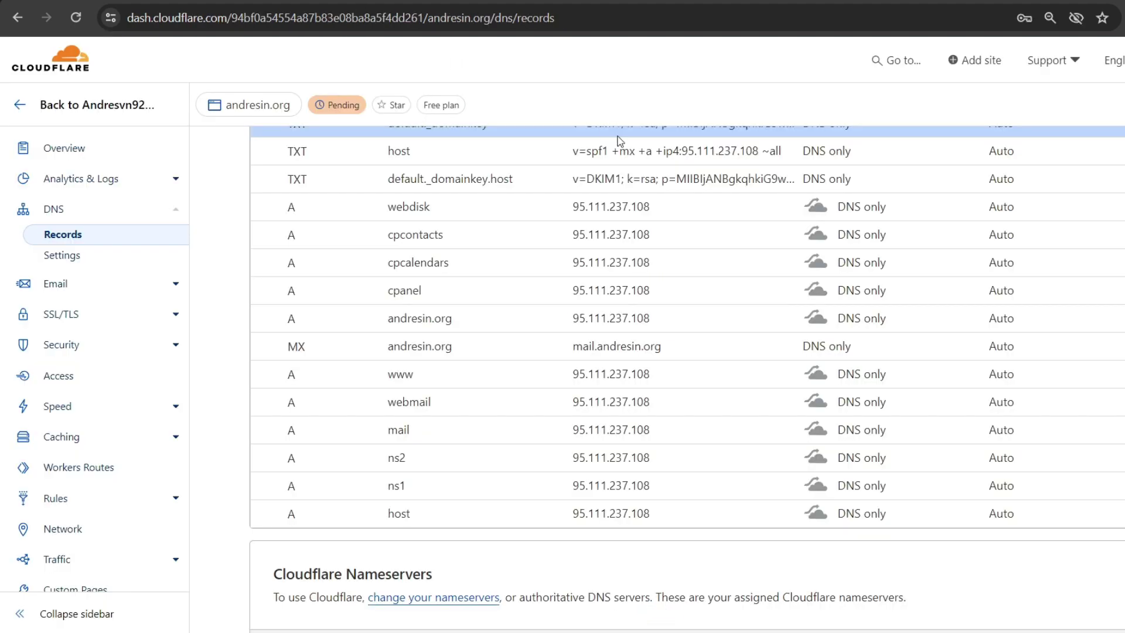
scroll(656, 181, "up", 2)
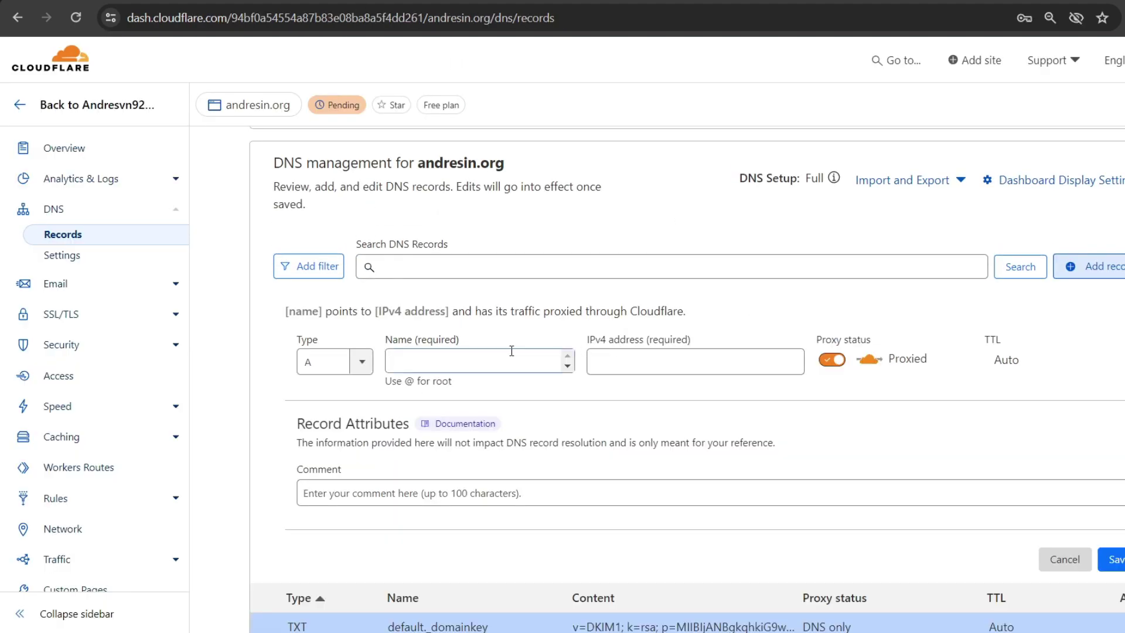
left_click(361, 362)
scroll(332, 457, "down", 3)
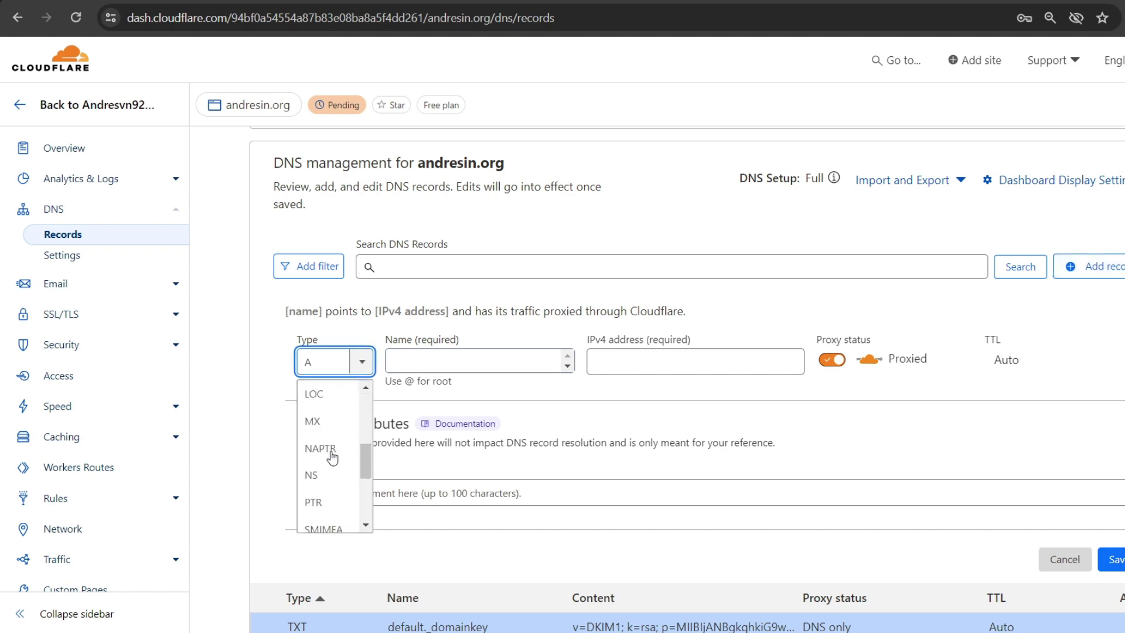
scroll(333, 457, "down", 3)
left_click(326, 465)
key("ctrl+v")
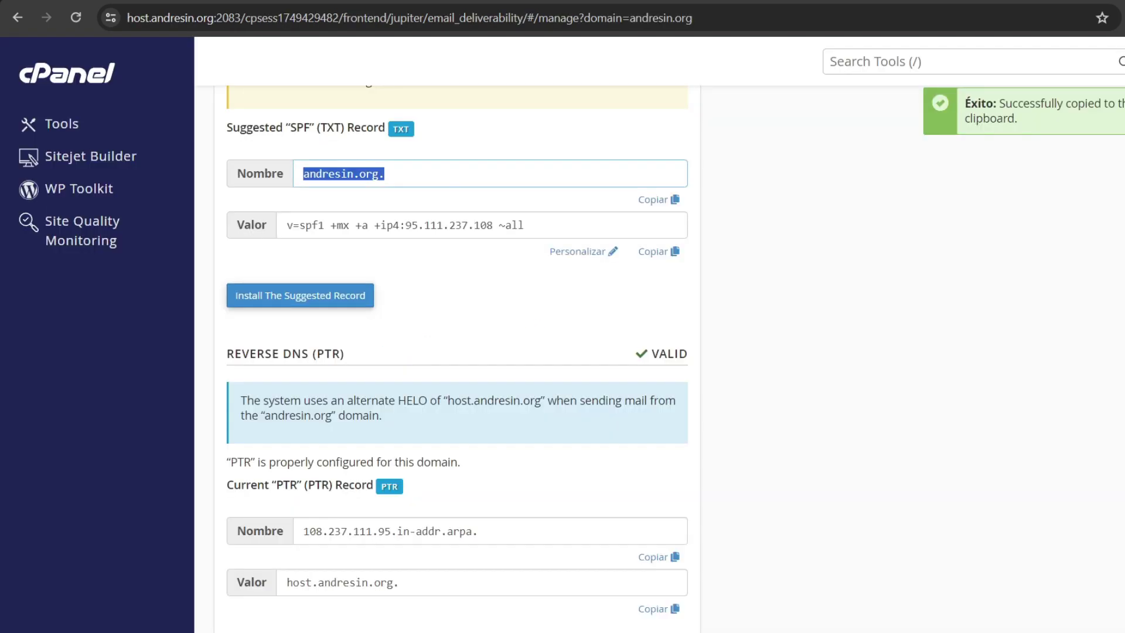
left_click(655, 251)
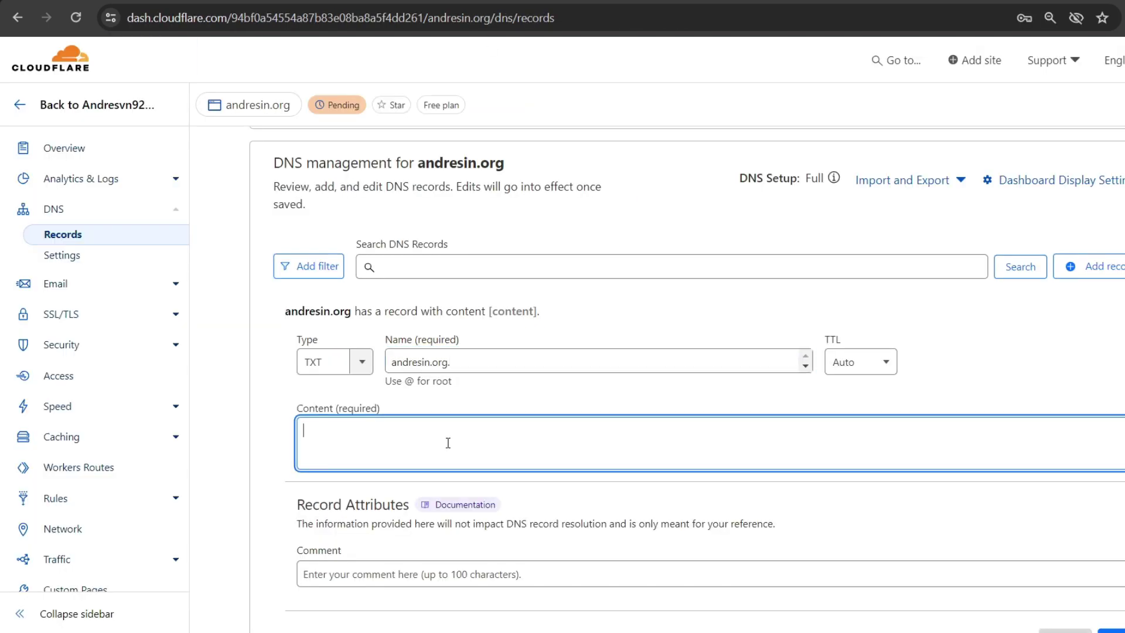
key("ctrl+v")
scroll(713, 392, "down", 3)
left_click(1112, 429)
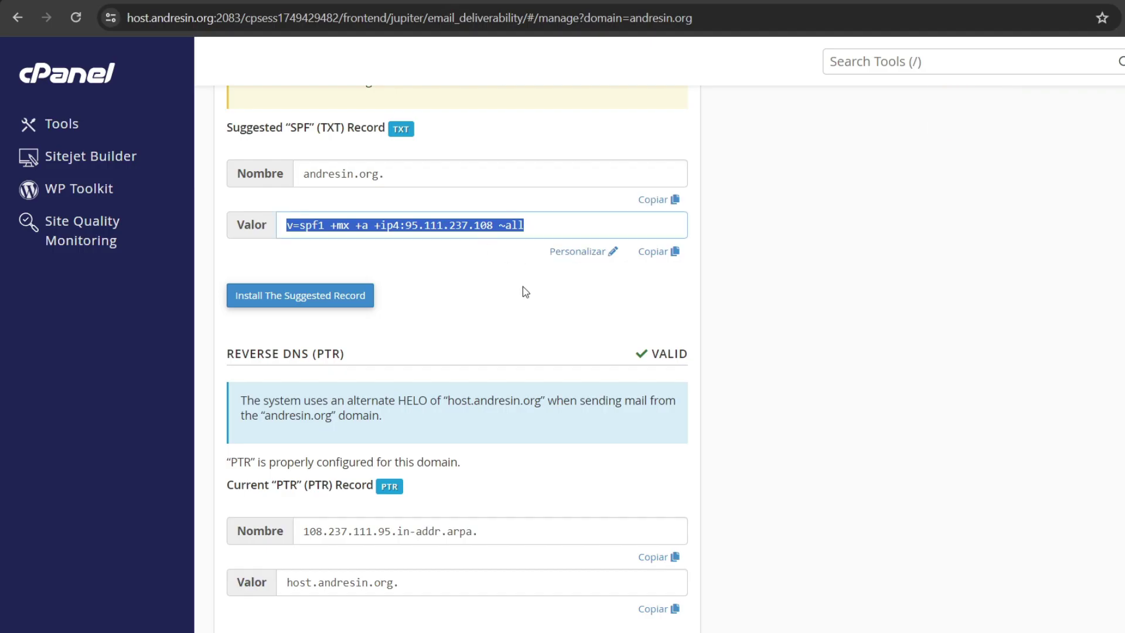
Step: Verify DKIM, SPF and PTR now read valid for andresin.org, then return to Tools
scroll(522, 303, "down", 3)
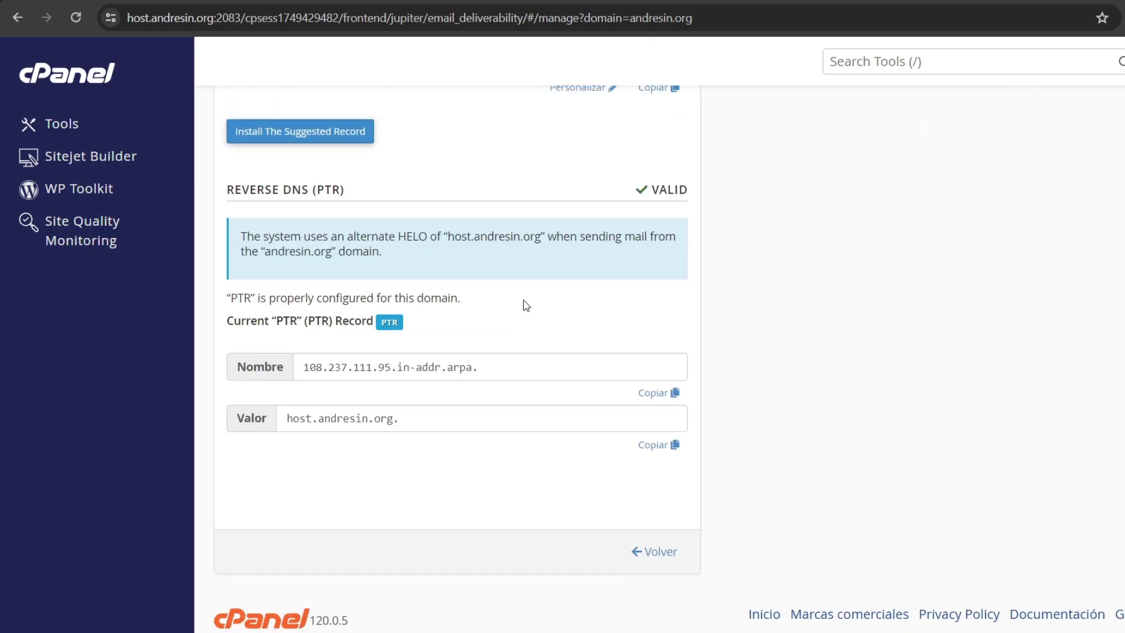
scroll(527, 305, "up", 10)
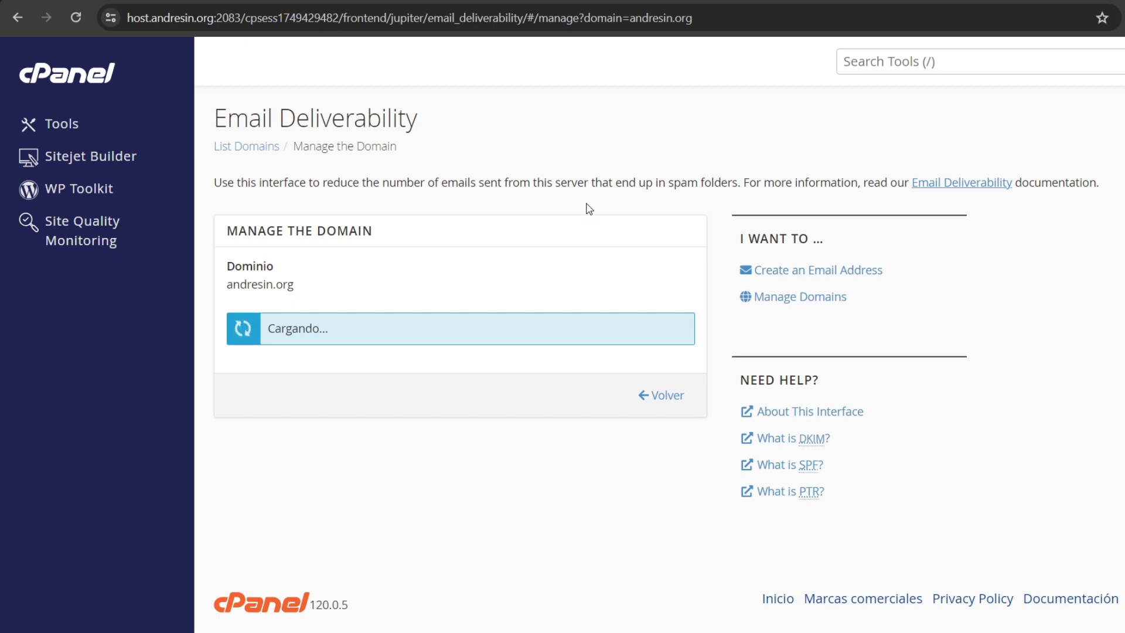
scroll(397, 320, "down", 1)
scroll(397, 321, "down", 3)
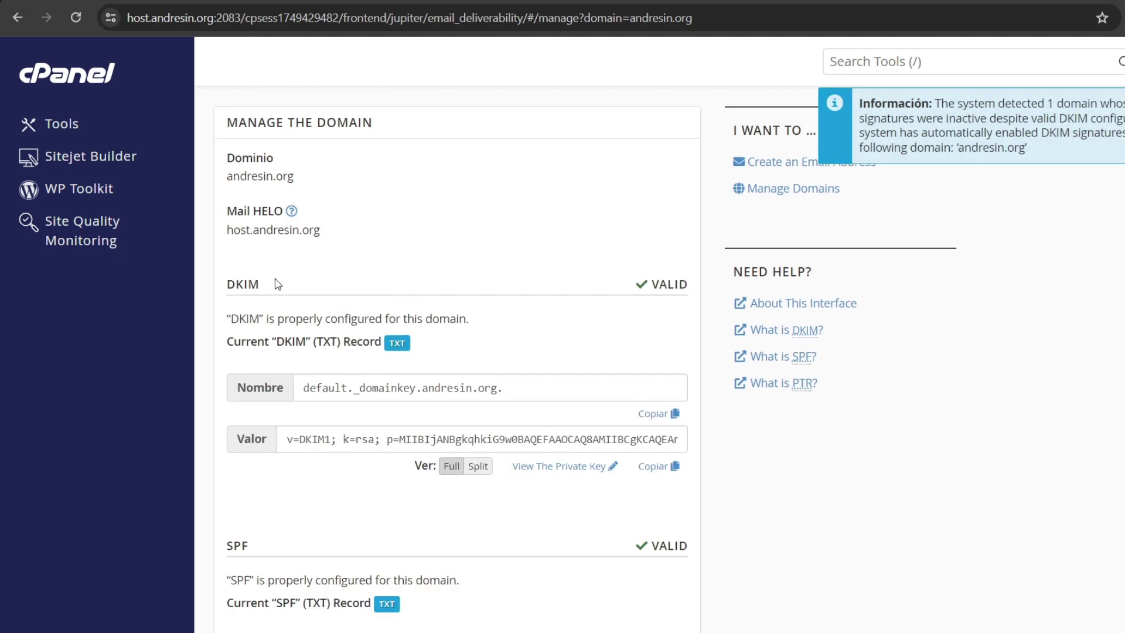
scroll(326, 247, "down", 10)
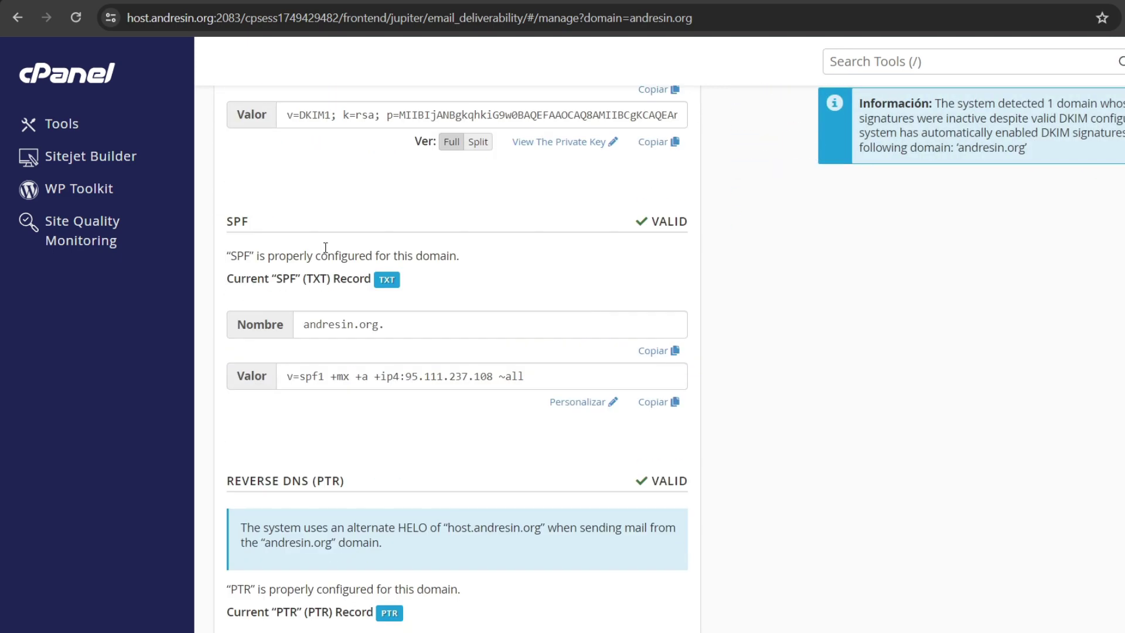
left_click_drag(224, 225, 272, 224)
scroll(594, 237, "down", 5)
scroll(595, 273, "up", 10)
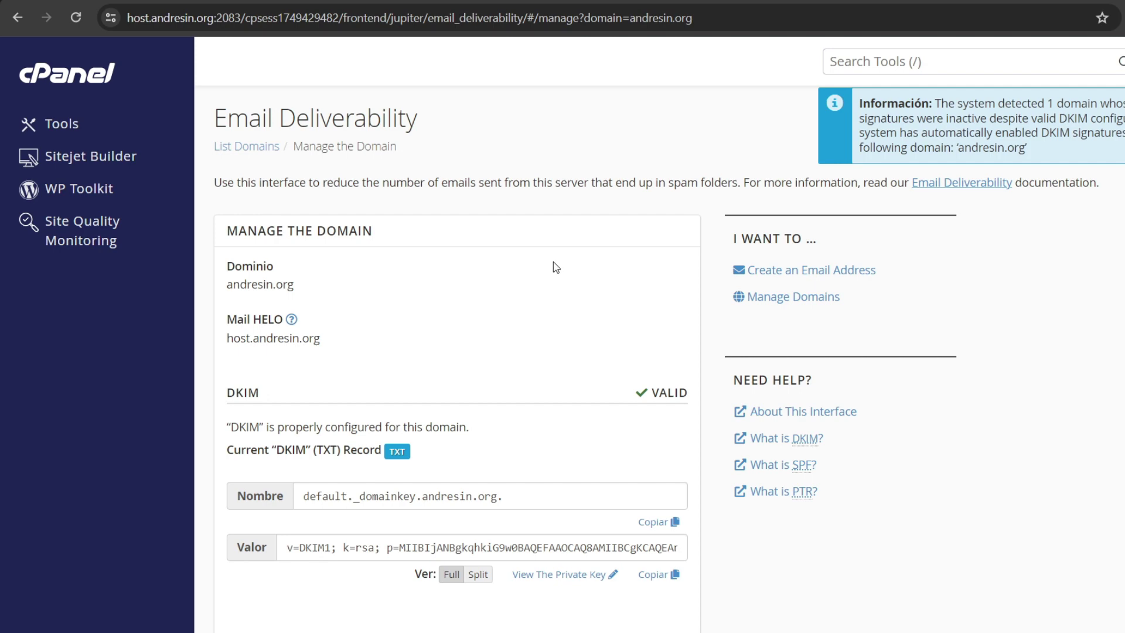
left_click(88, 91)
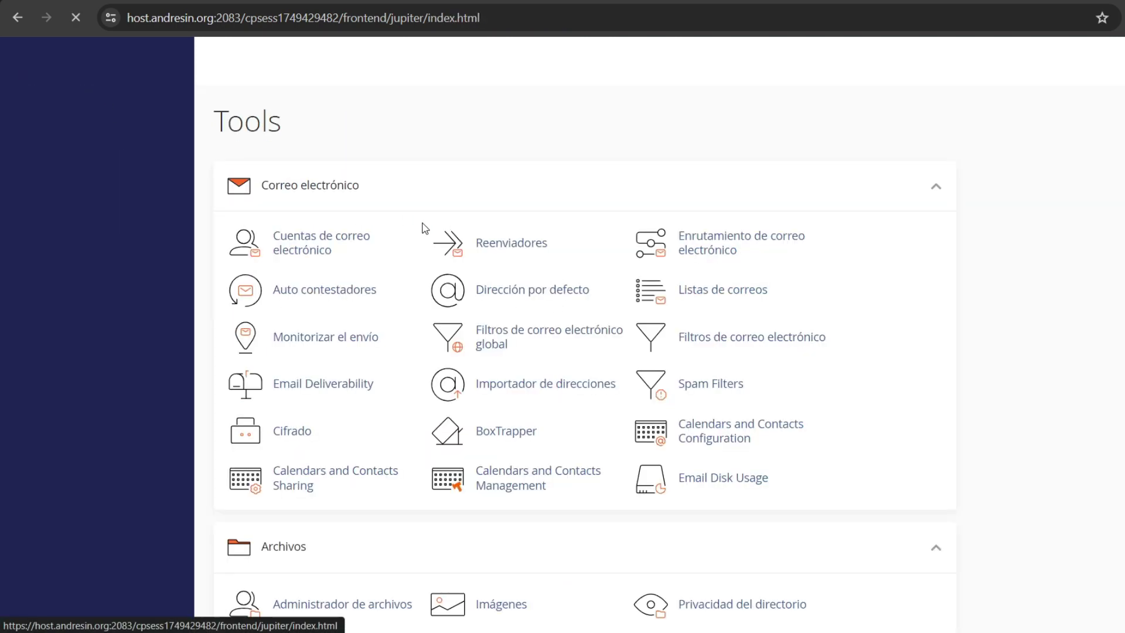
scroll(375, 240, "down", 4)
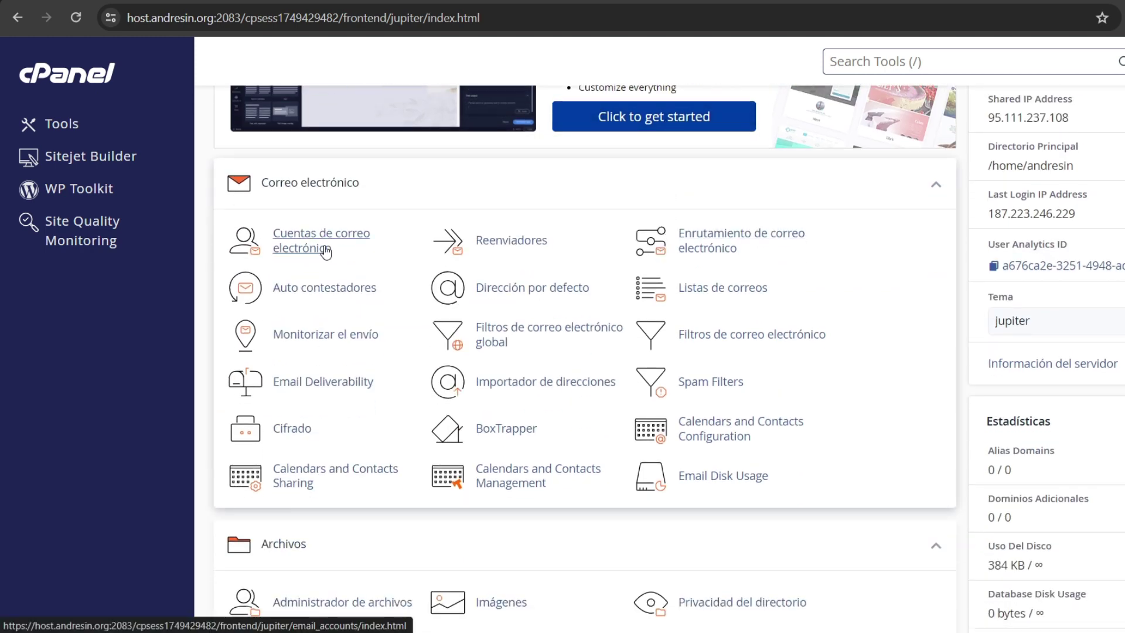
left_click(472, 285)
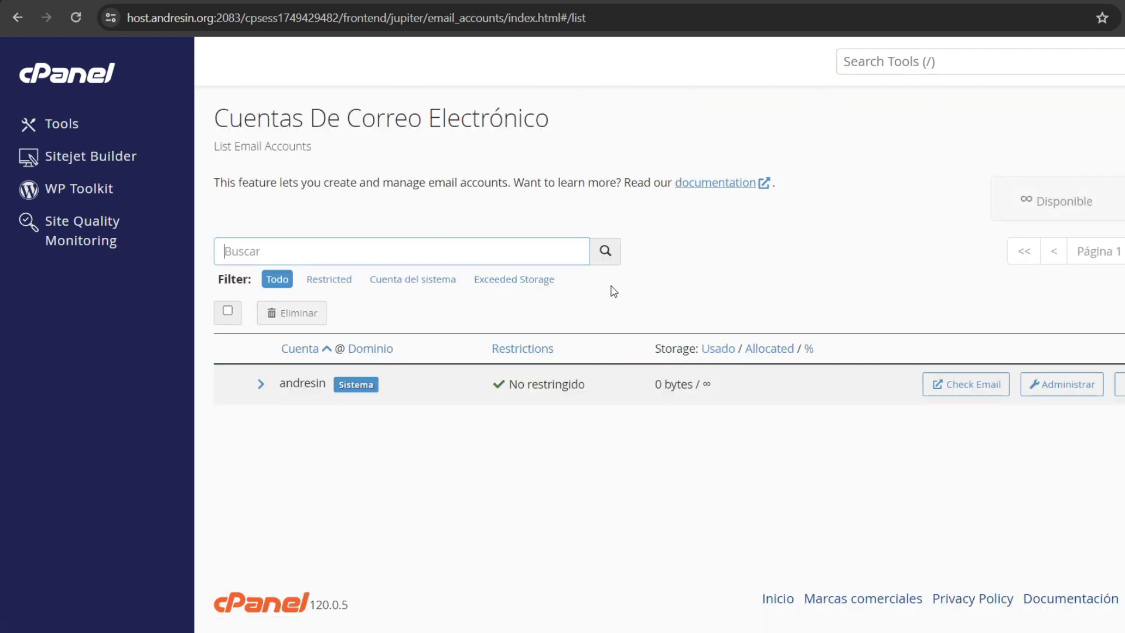
left_click(1122, 313)
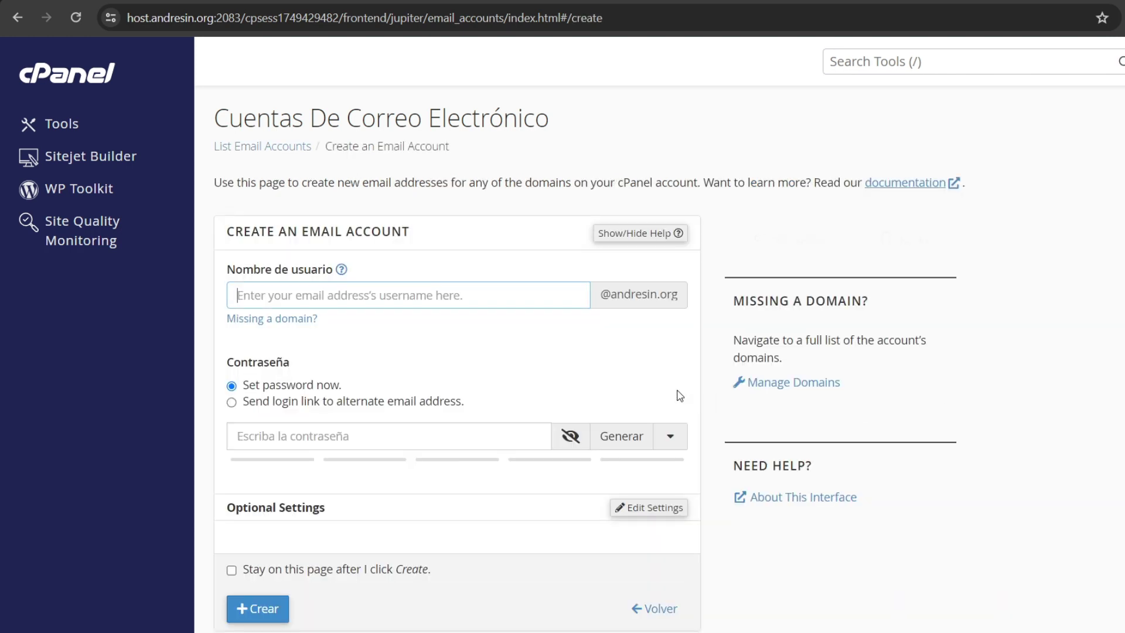
scroll(639, 389, "down", 2)
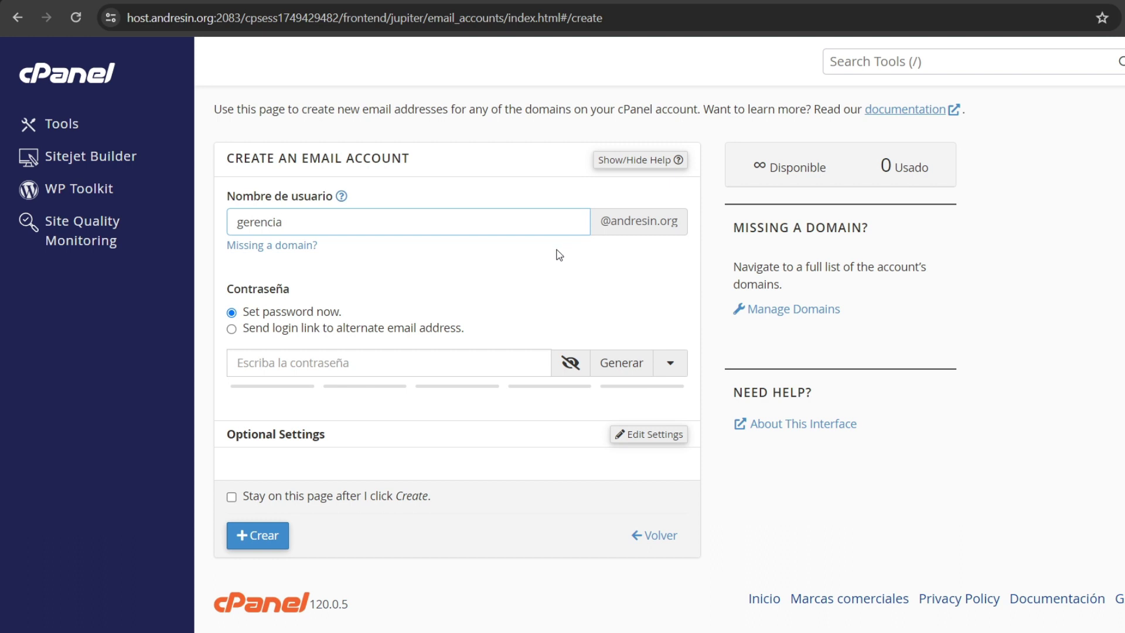
left_click(611, 369)
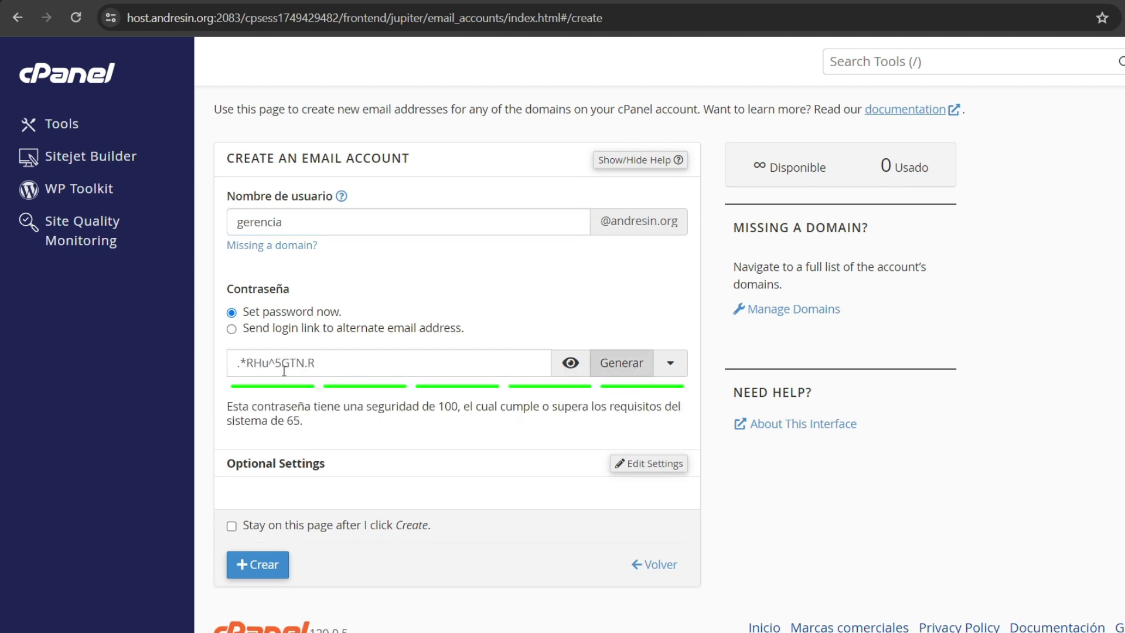
scroll(284, 370, "down", 1)
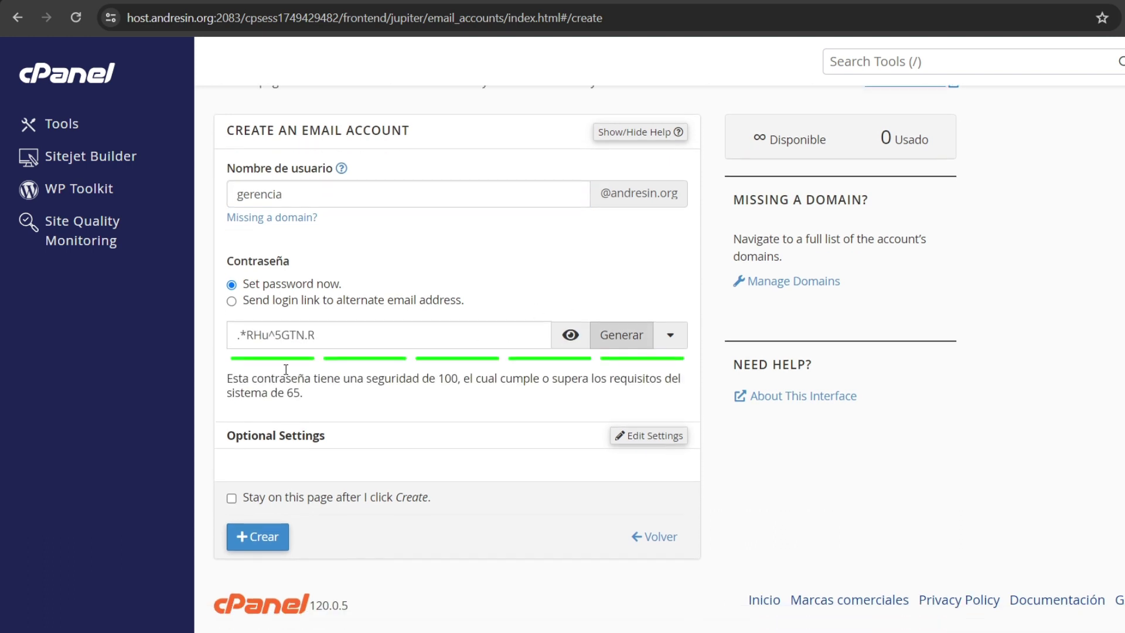
left_click(262, 537)
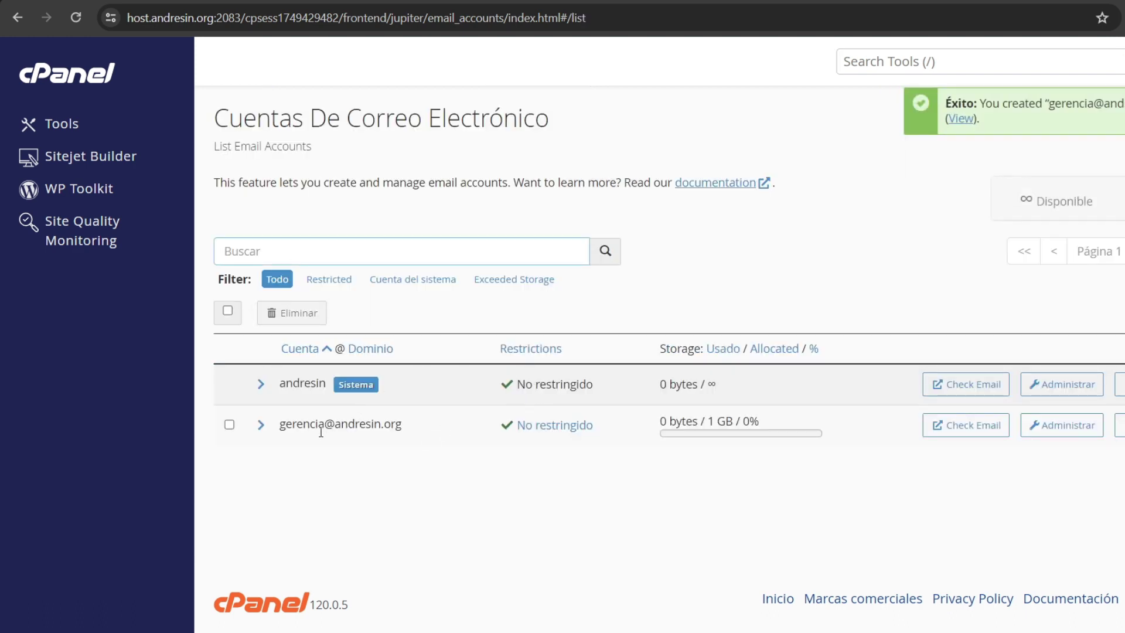
left_click_drag(289, 428, 372, 427)
left_click(369, 464)
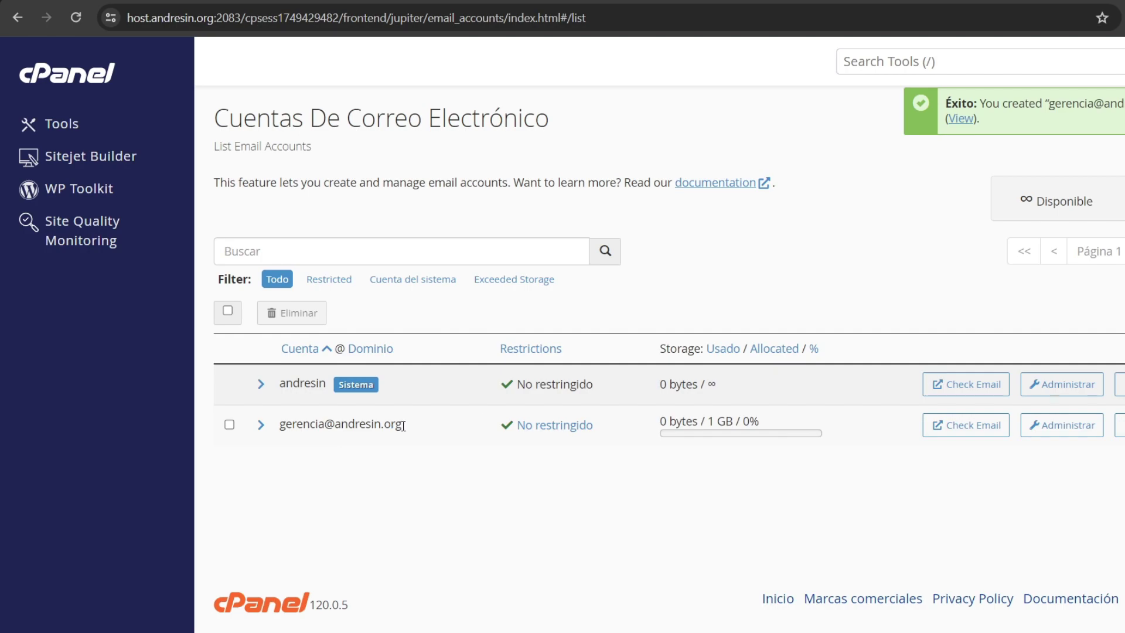
left_click(965, 424)
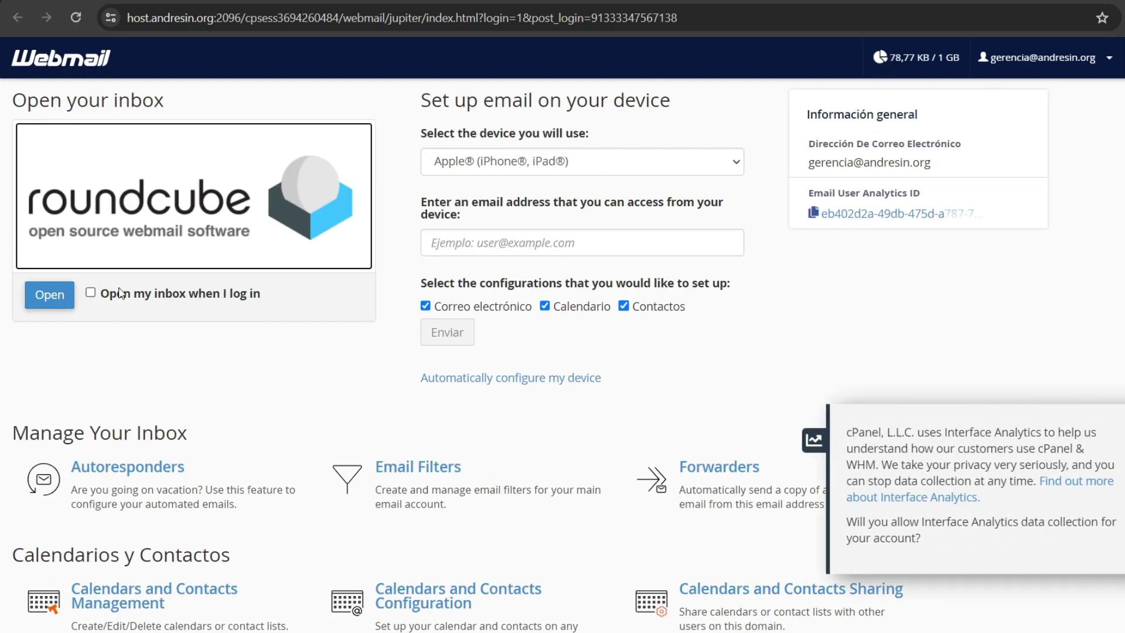
left_click(48, 296)
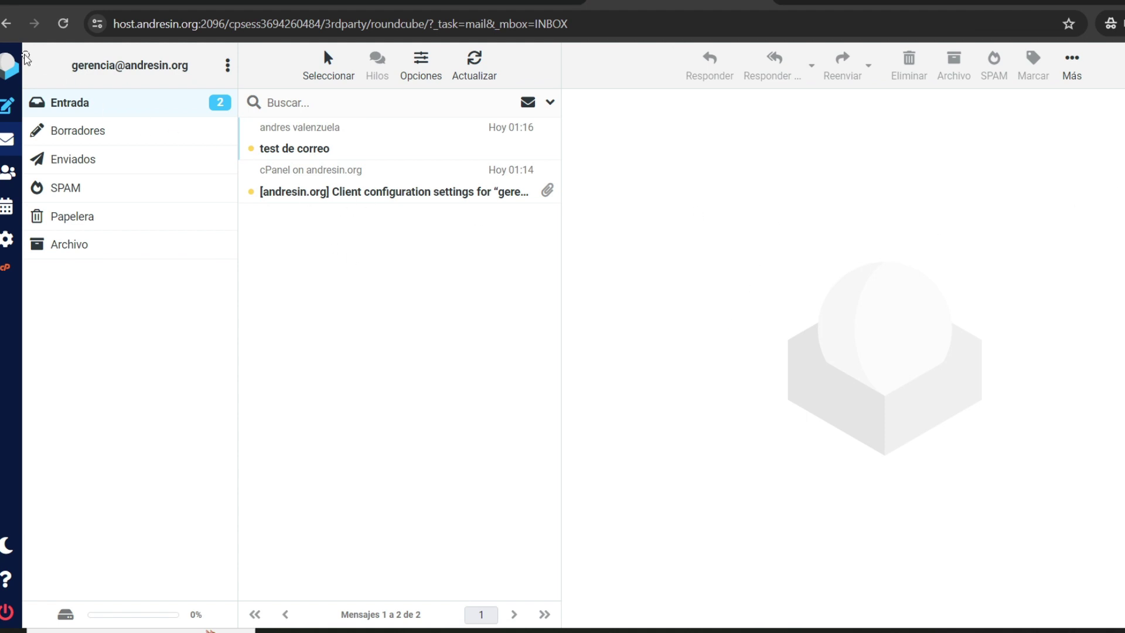
left_click_drag(23, 54, 253, 136)
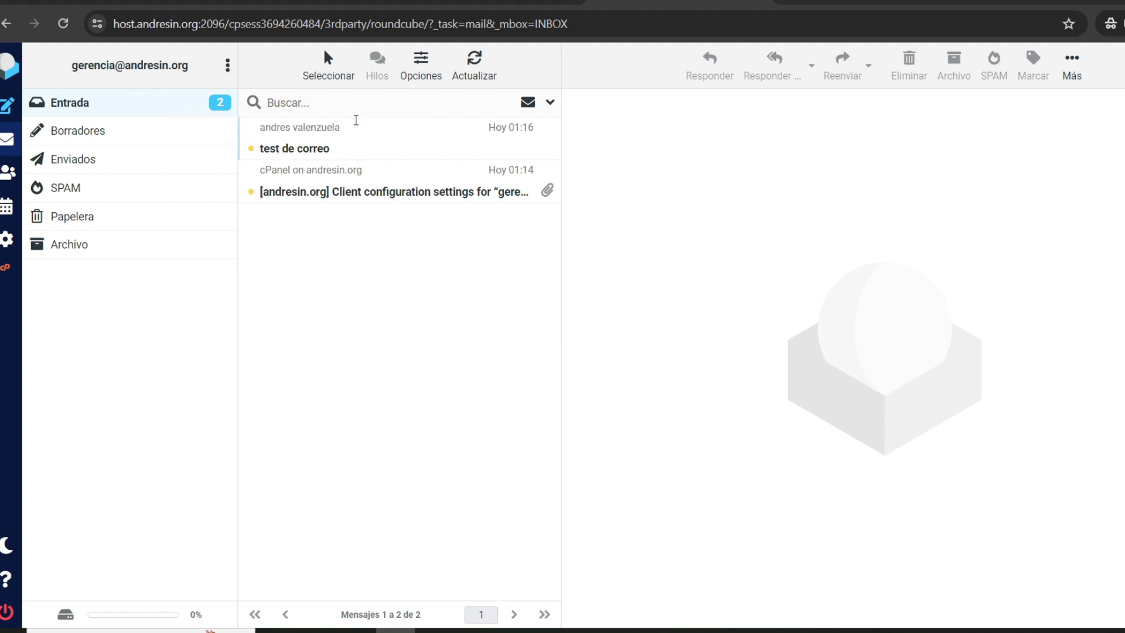
left_click(340, 143)
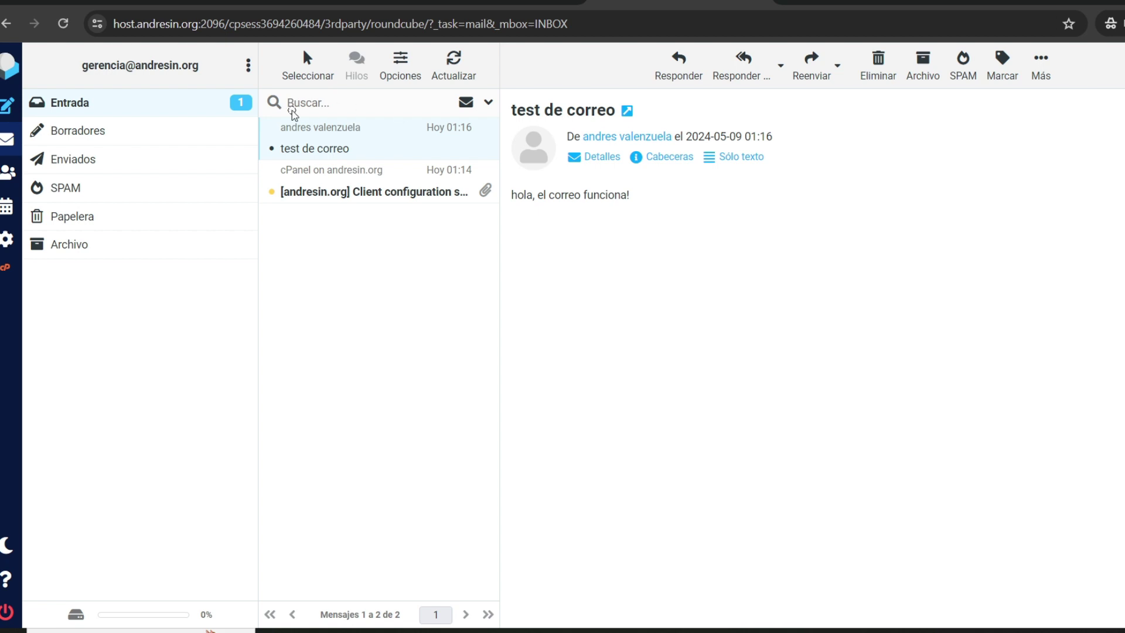
left_click_drag(287, 110, 505, 111)
left_click_drag(408, 199, 562, 144)
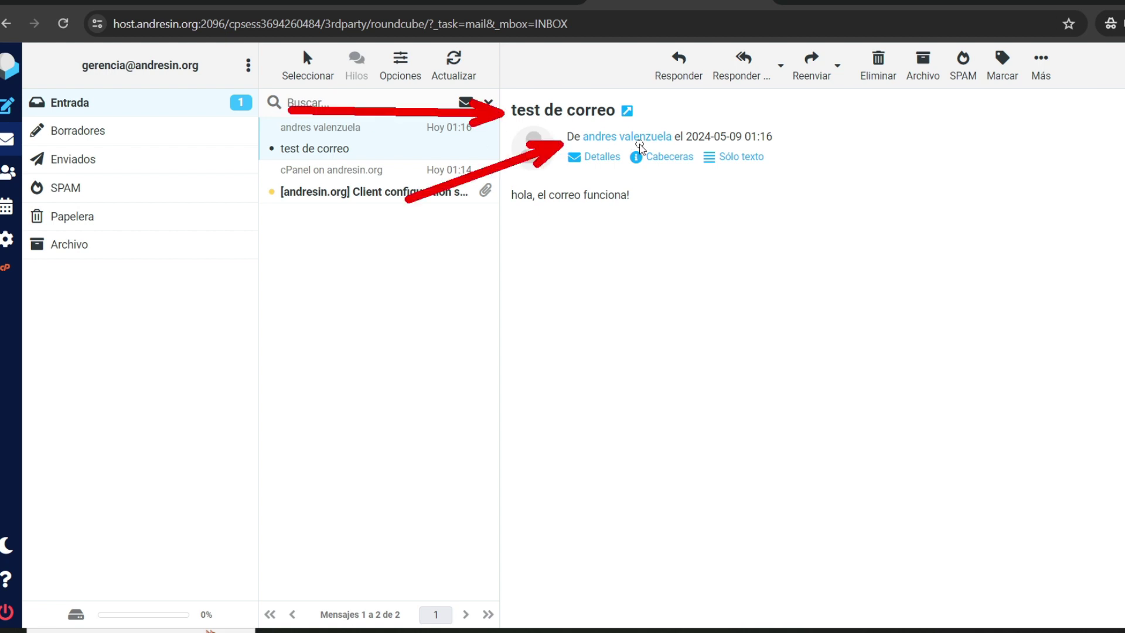
mouse_move(636, 372)
left_mouse_down()
mouse_move(557, 245)
mouse_move(558, 205)
left_mouse_up()
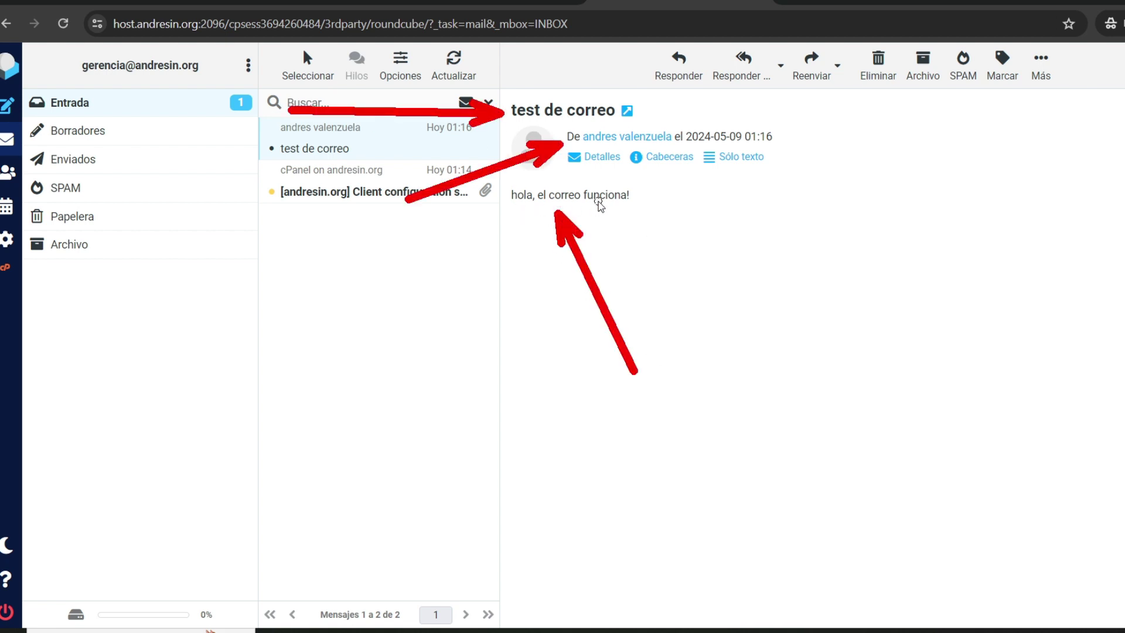
key("Escape")
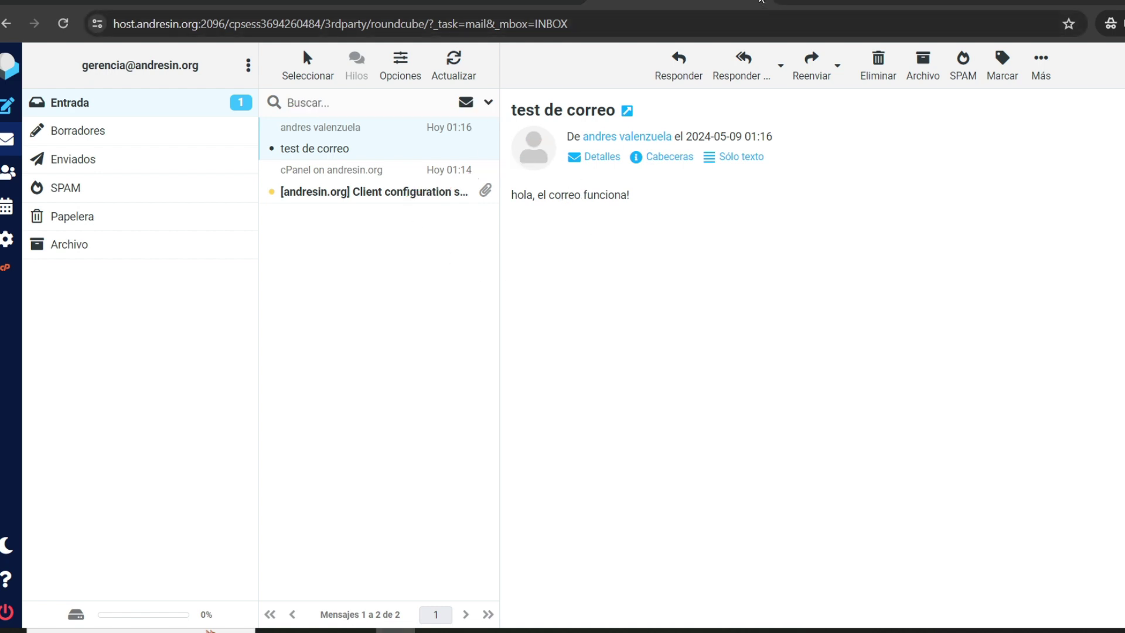
left_click(761, 2)
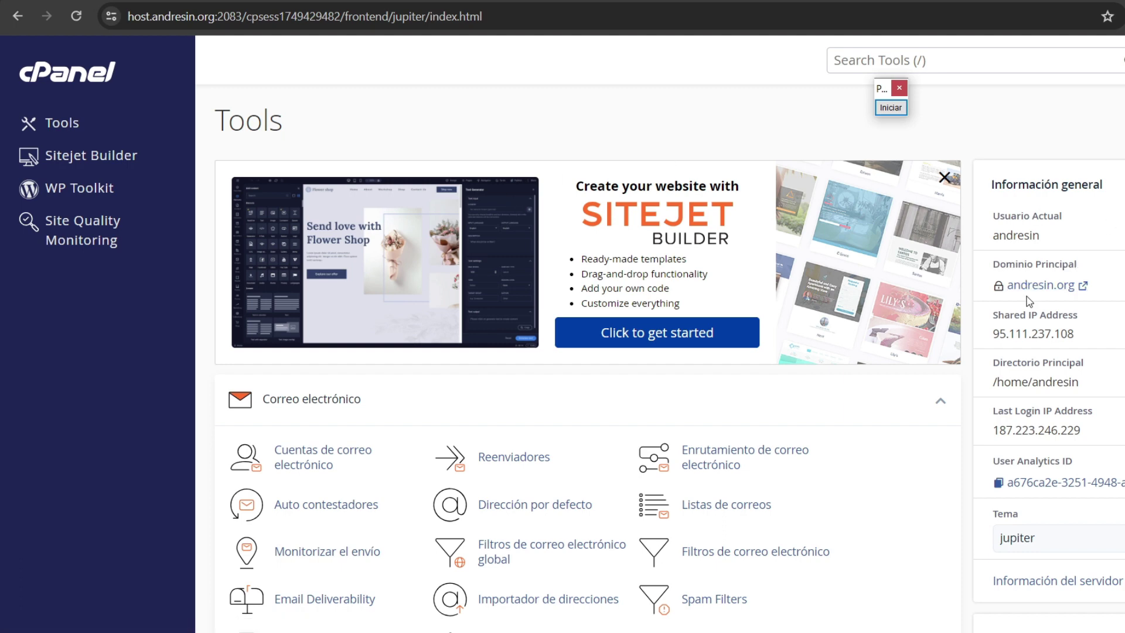
mouse_move(999, 295)
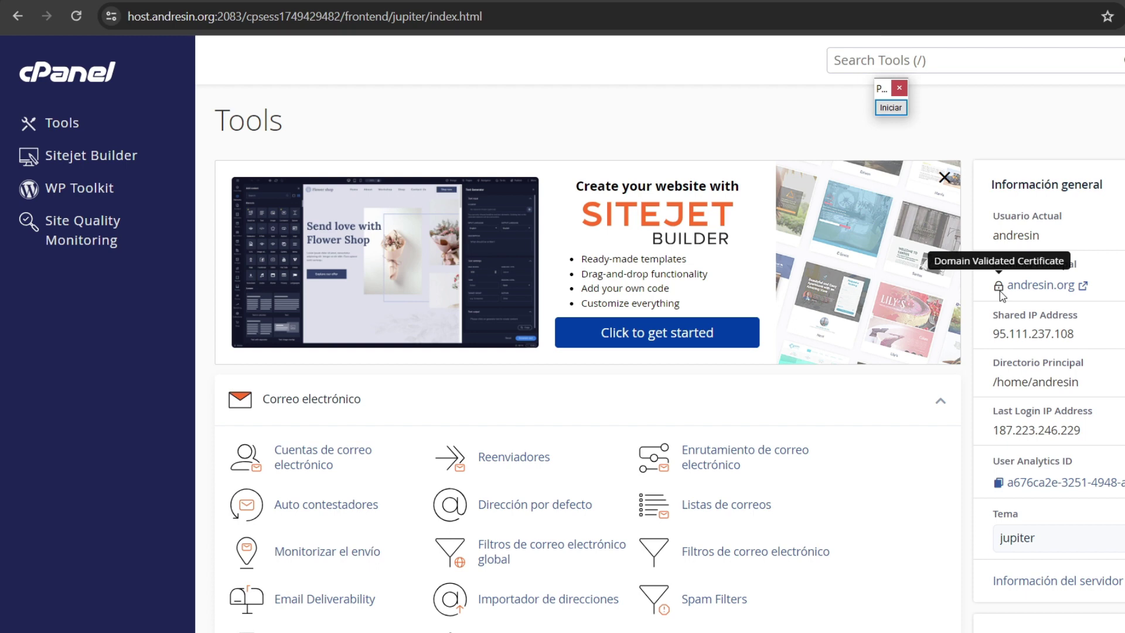
left_click(1036, 287)
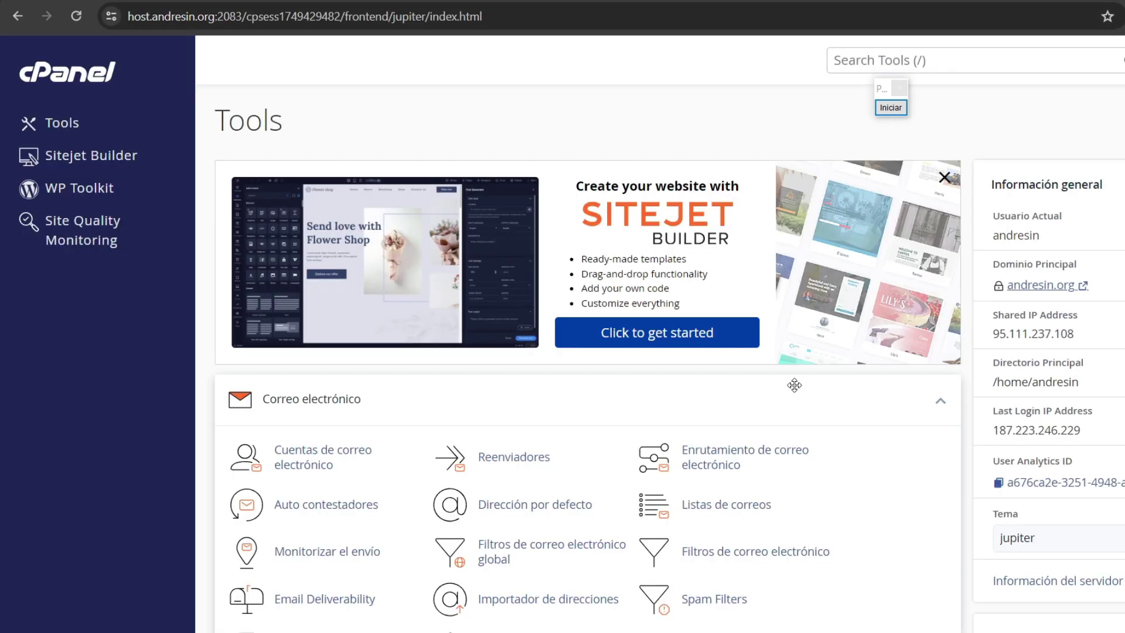
left_click(686, 2)
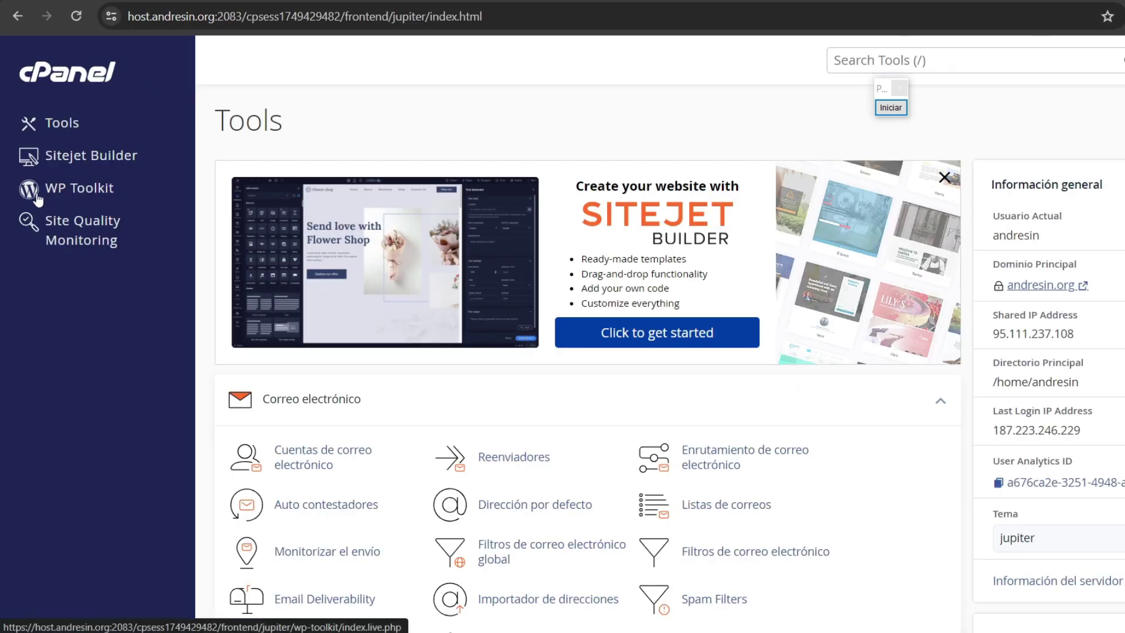
Step: Start a WordPress install on andresin.org named Exquisite Goods with no plugin set
left_click(86, 195)
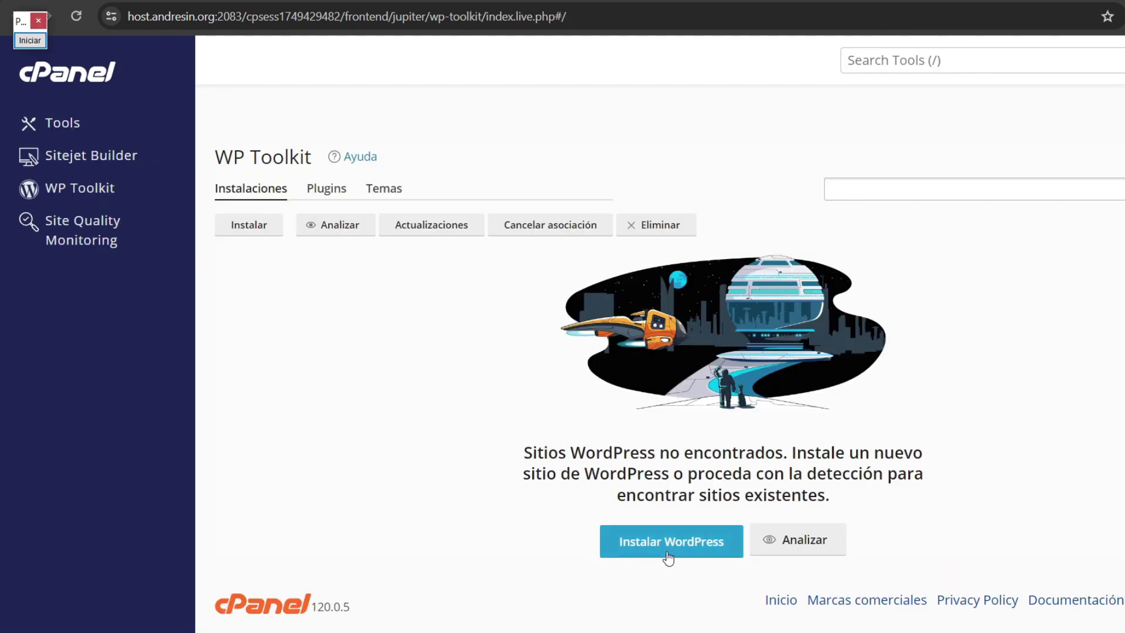
left_click(668, 547)
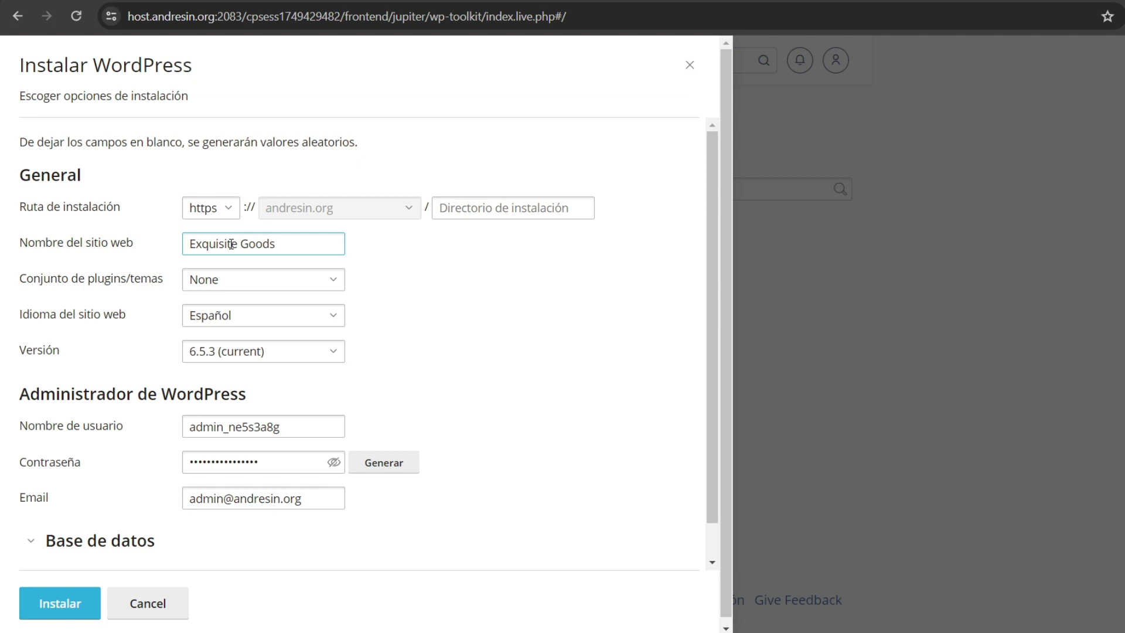
left_click(110, 281)
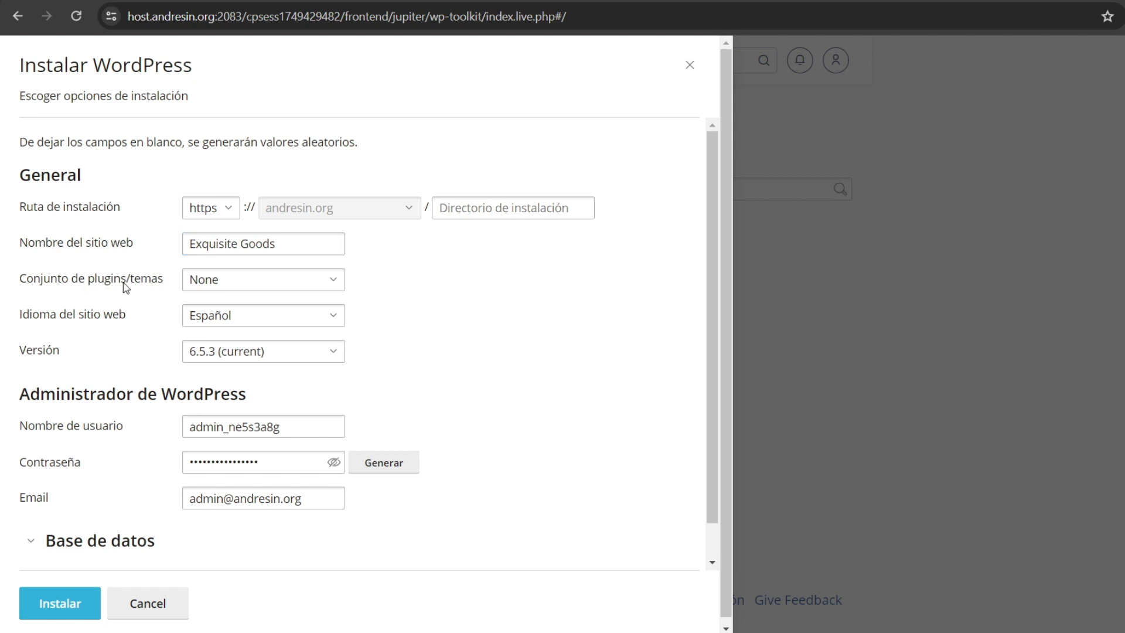
left_click(223, 280)
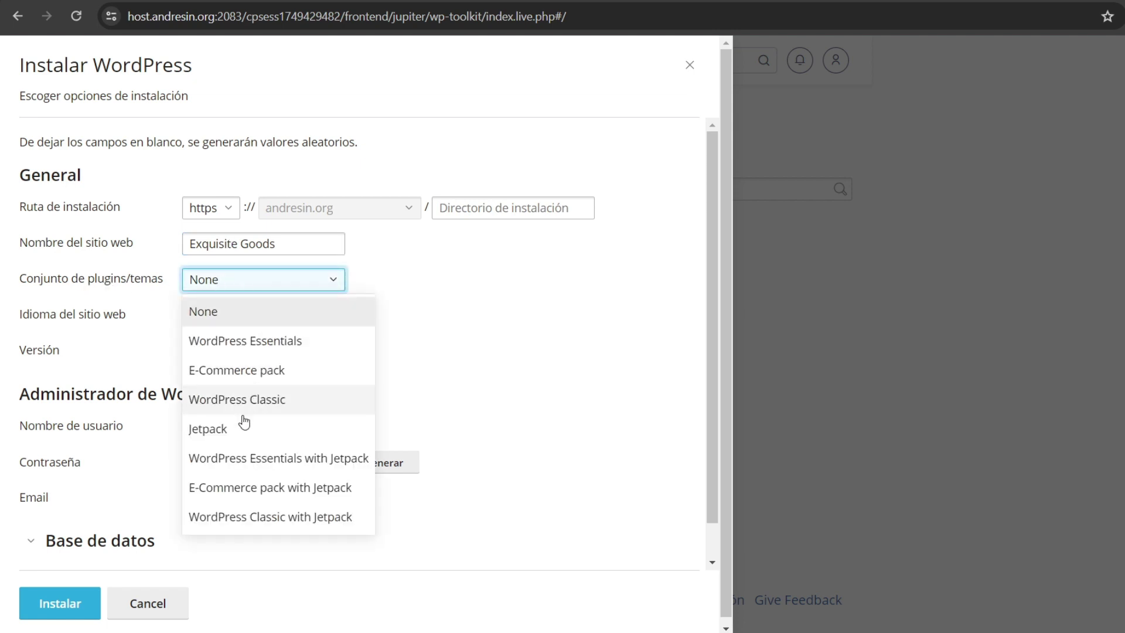
left_click(477, 341)
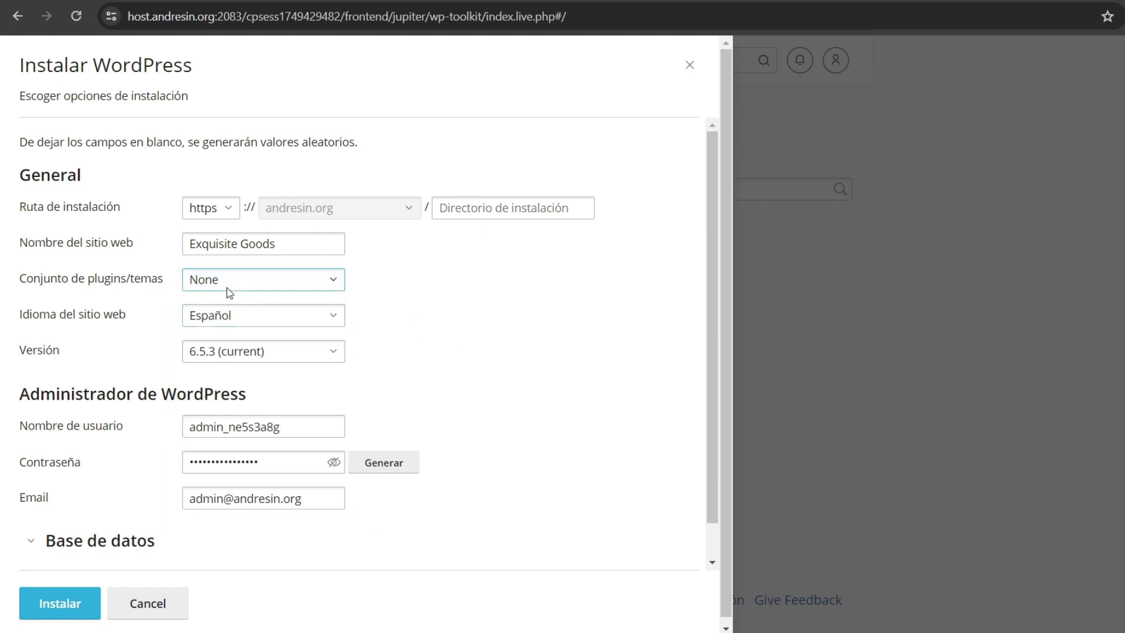
Step: Fill in the administrator username, password and email, and install WordPress
scroll(176, 275, "down", 1)
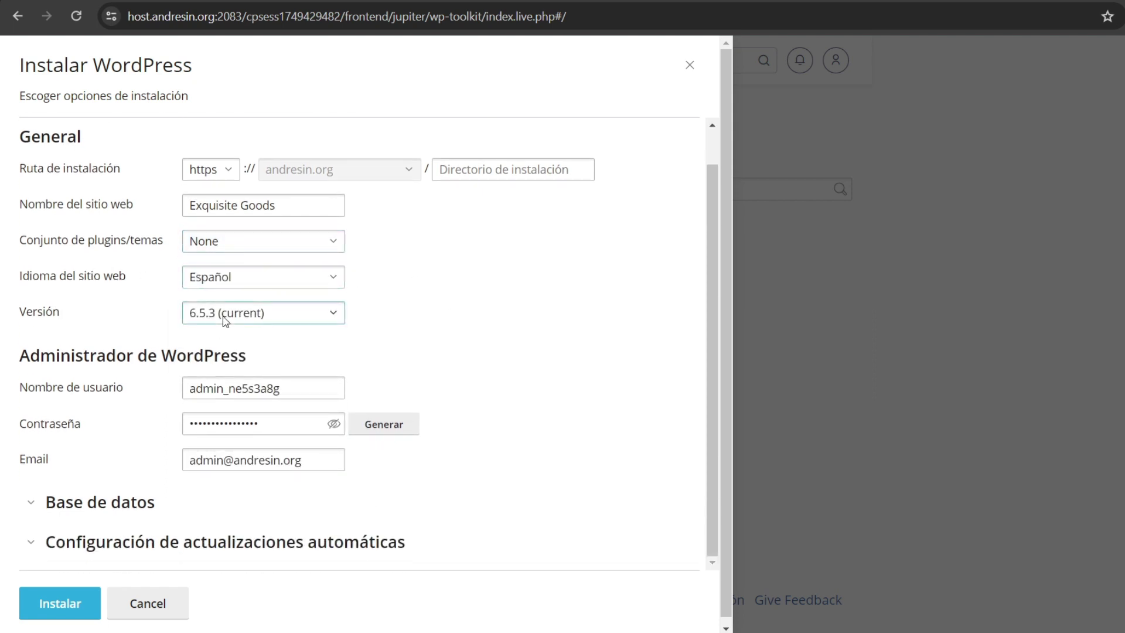
scroll(99, 397, "down", 1)
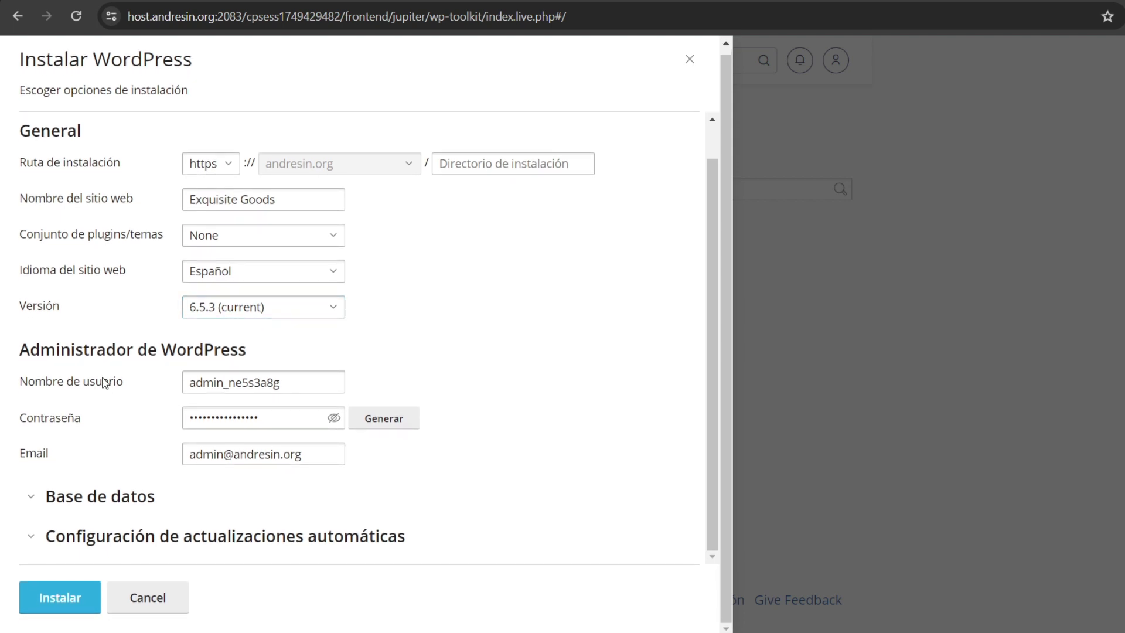
left_click(291, 382)
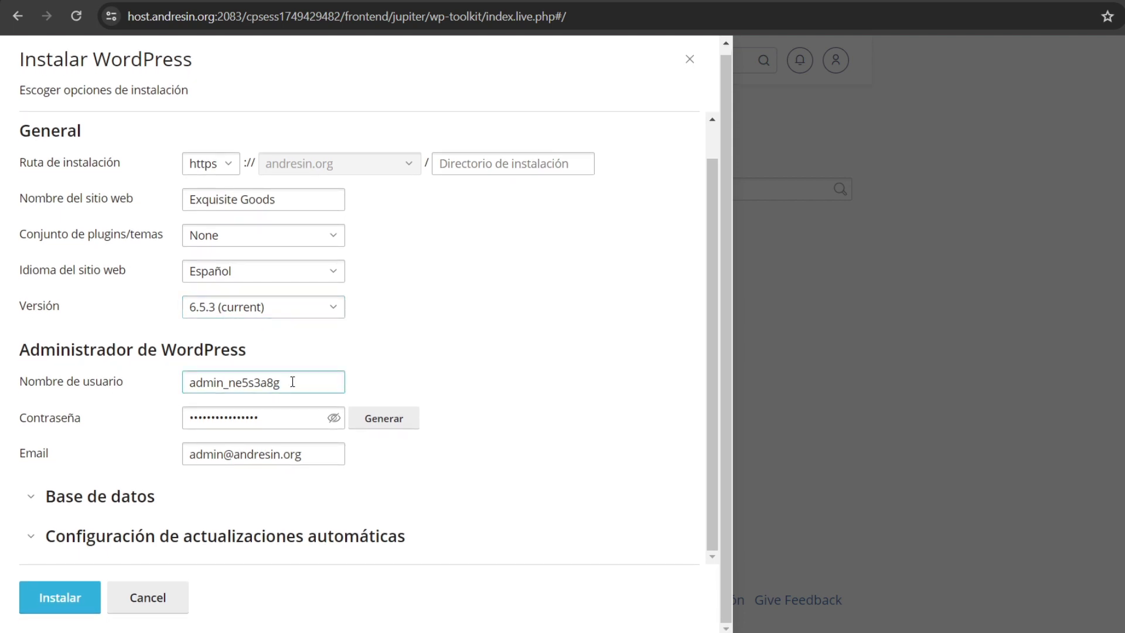
left_click(52, 432)
left_click(251, 413)
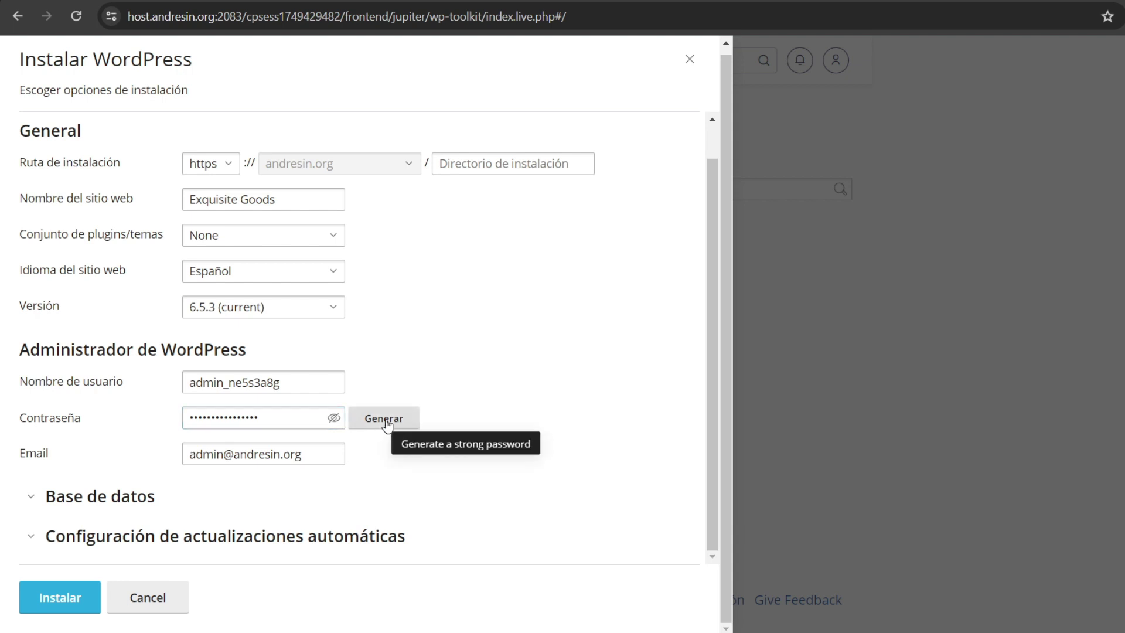
left_click(280, 459)
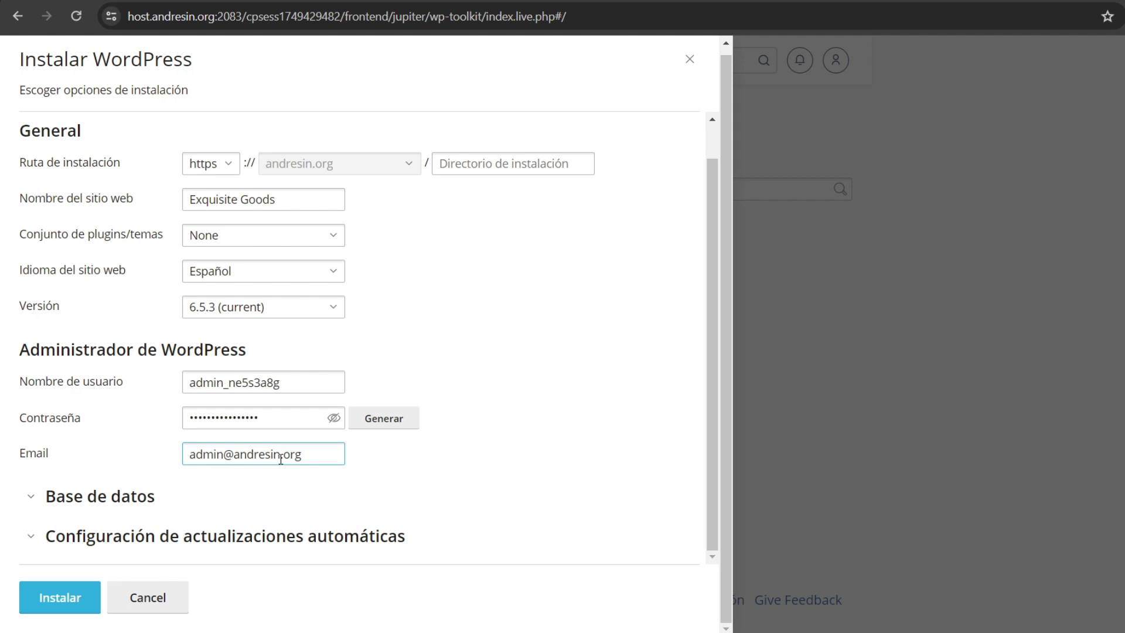
left_click(330, 160)
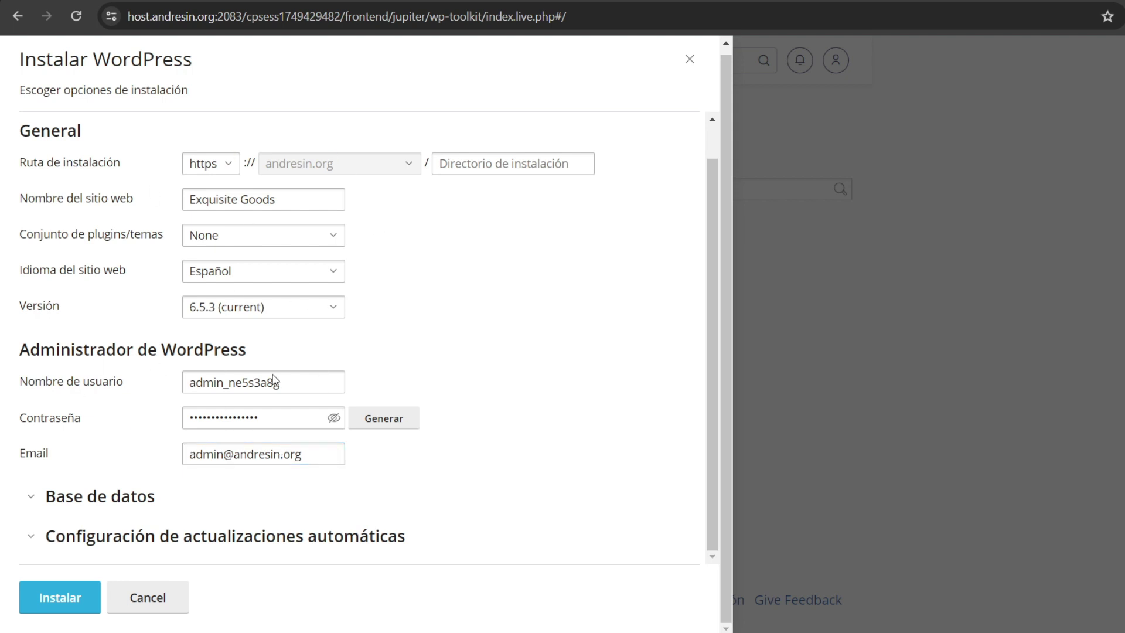
left_click(63, 597)
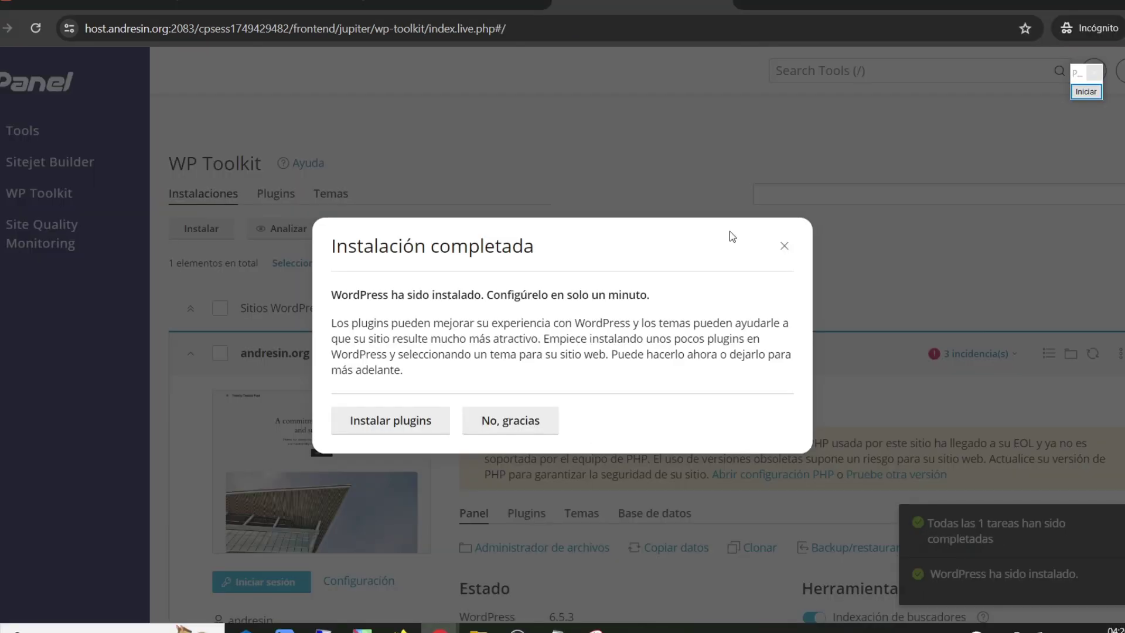
Step: Decline the suggested plugins and review the outdated PHP warning for the new site
left_click(510, 425)
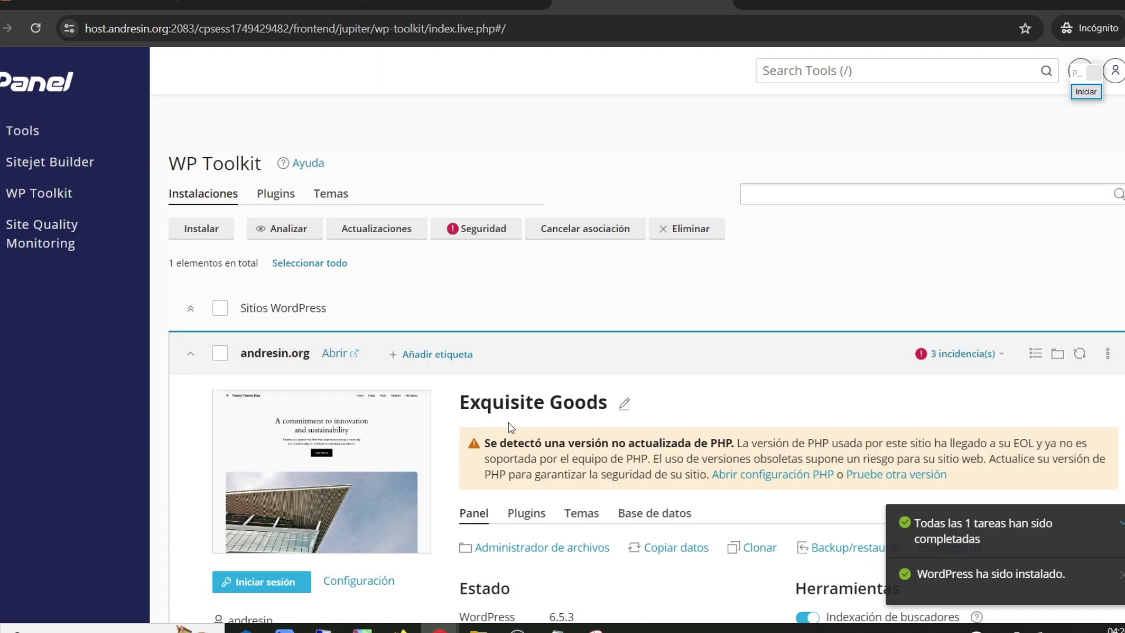
scroll(511, 410, "down", 3)
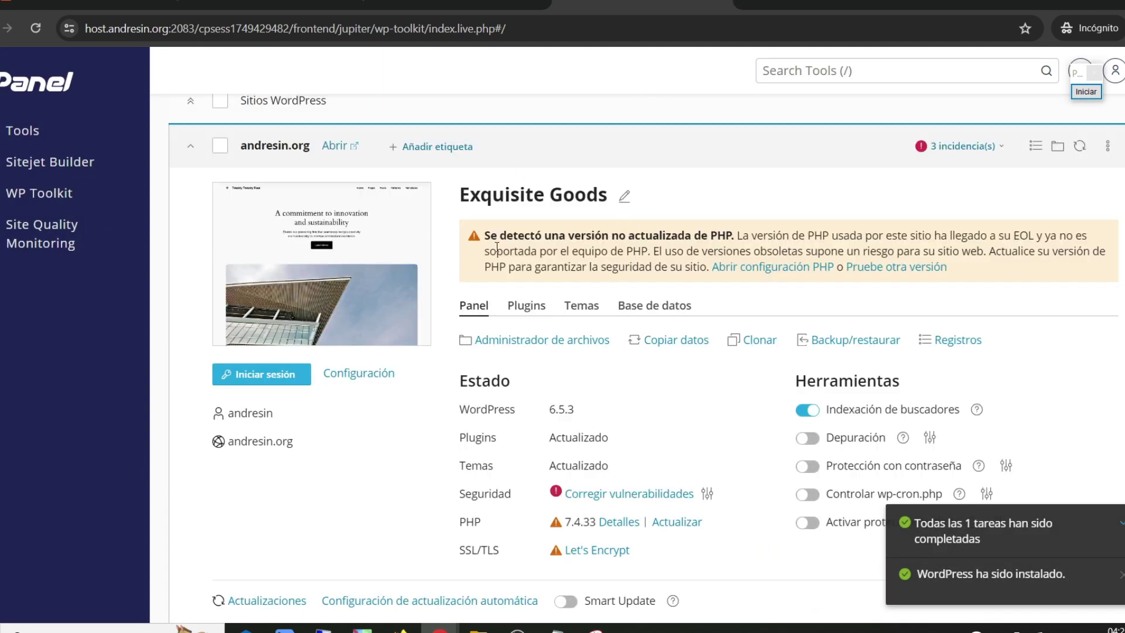
left_click_drag(490, 239, 736, 236)
left_click(678, 236)
scroll(551, 393, "down", 2)
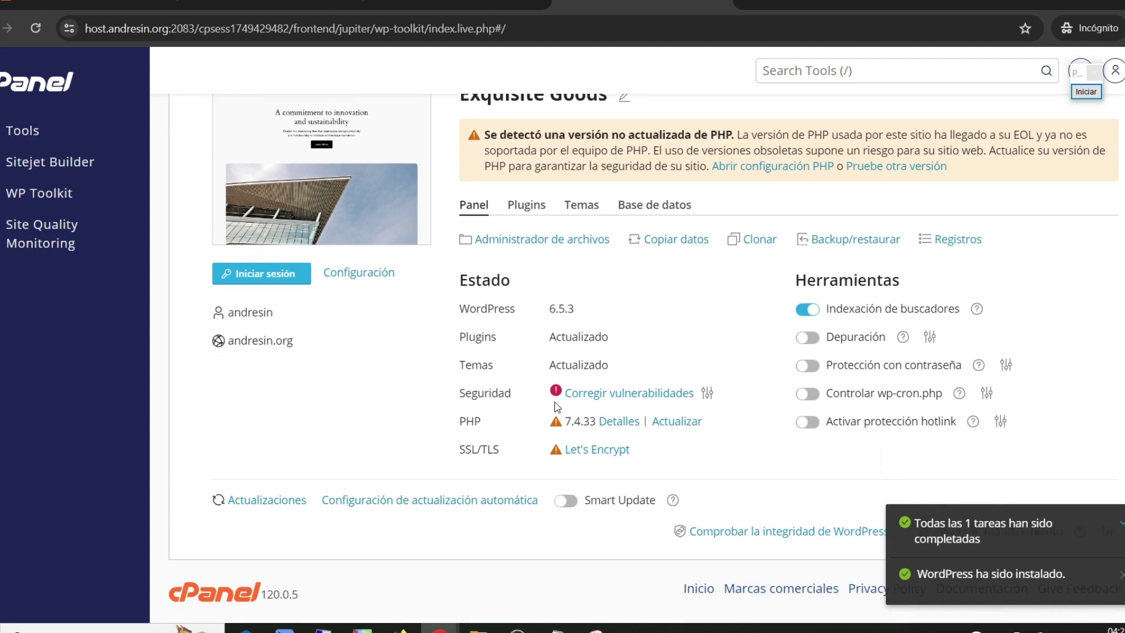
scroll(561, 381, "up", 3)
Step: In WHM, search the server tools for 'easy apache'
left_click(450, 3)
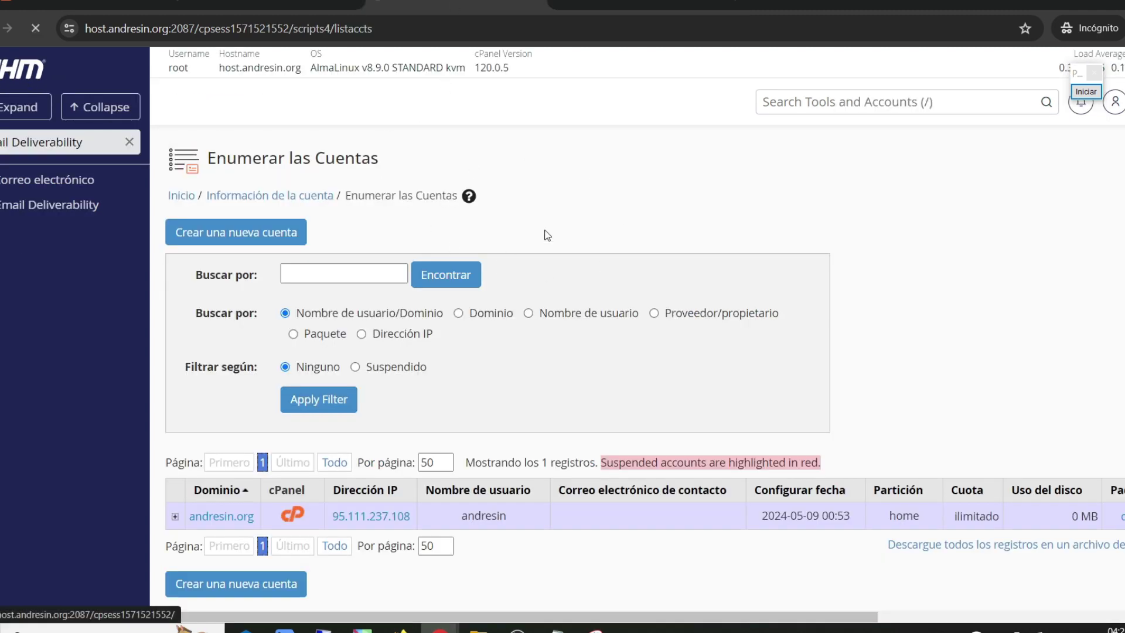
left_click_drag(510, 367, 768, 120)
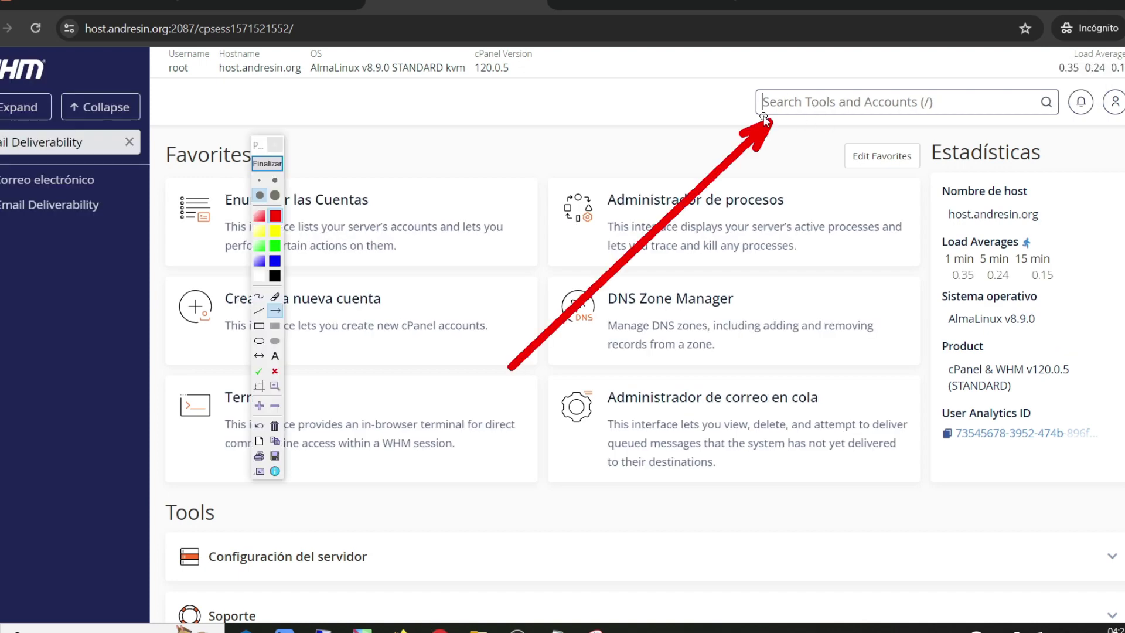
left_click(267, 164)
left_click(832, 103)
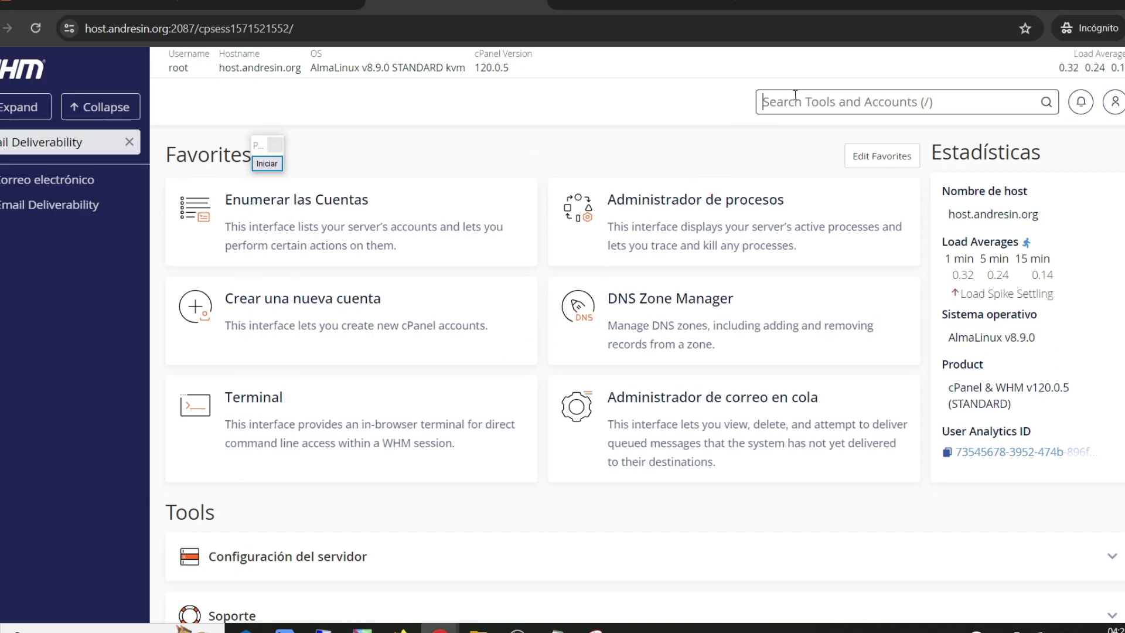
type("easy apache")
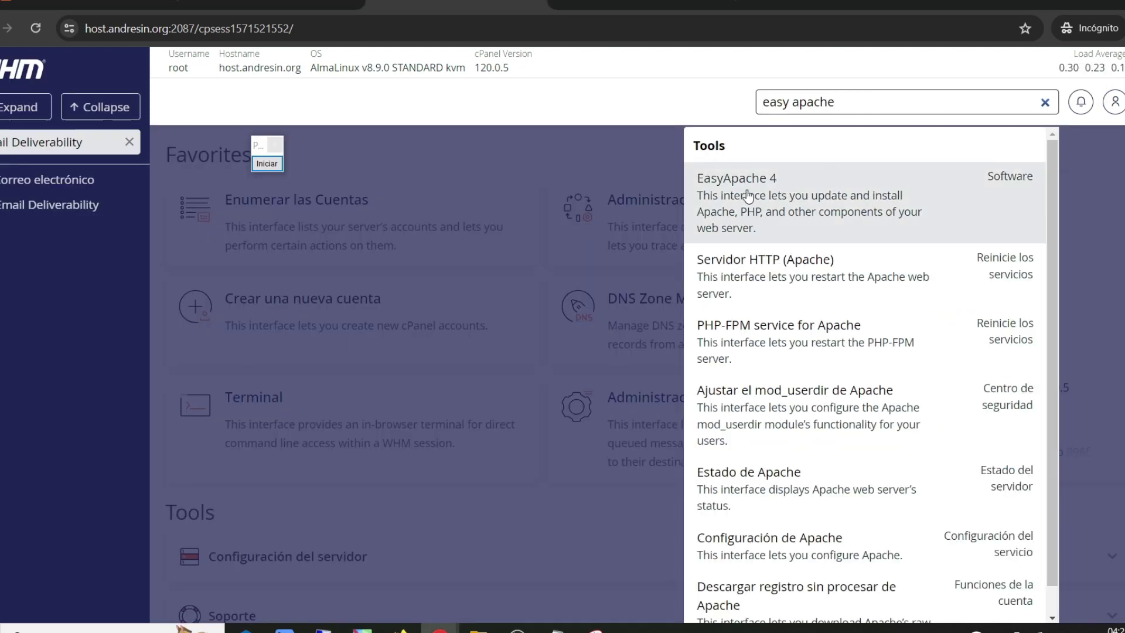
Step: Customize the current EasyApache 4 profile and mark php81 for installation
left_click(754, 185)
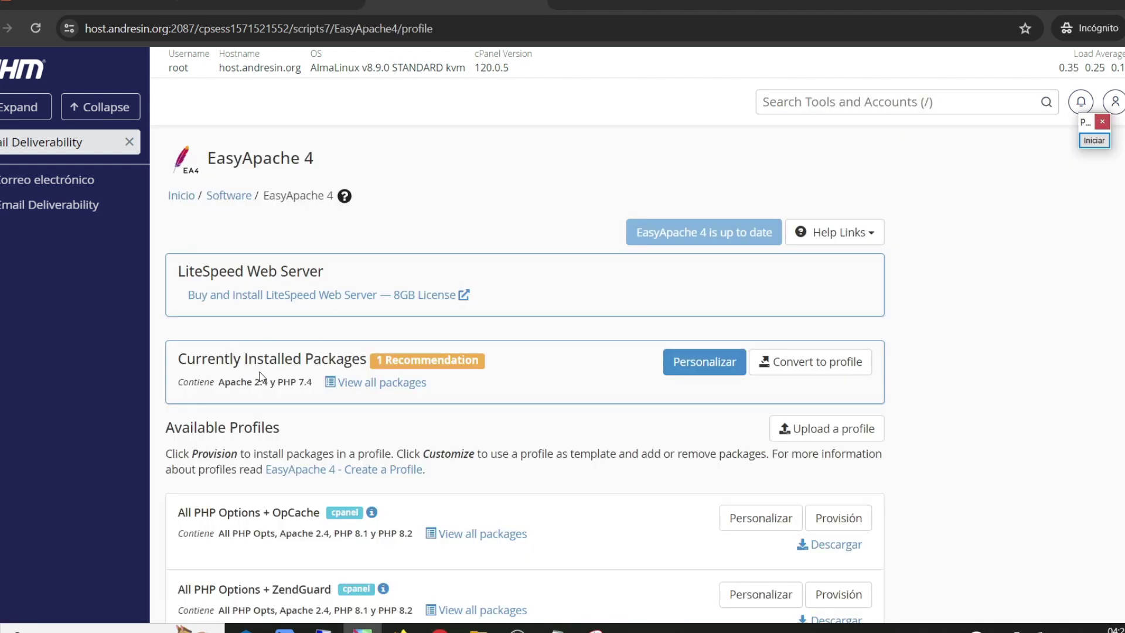
left_click(704, 362)
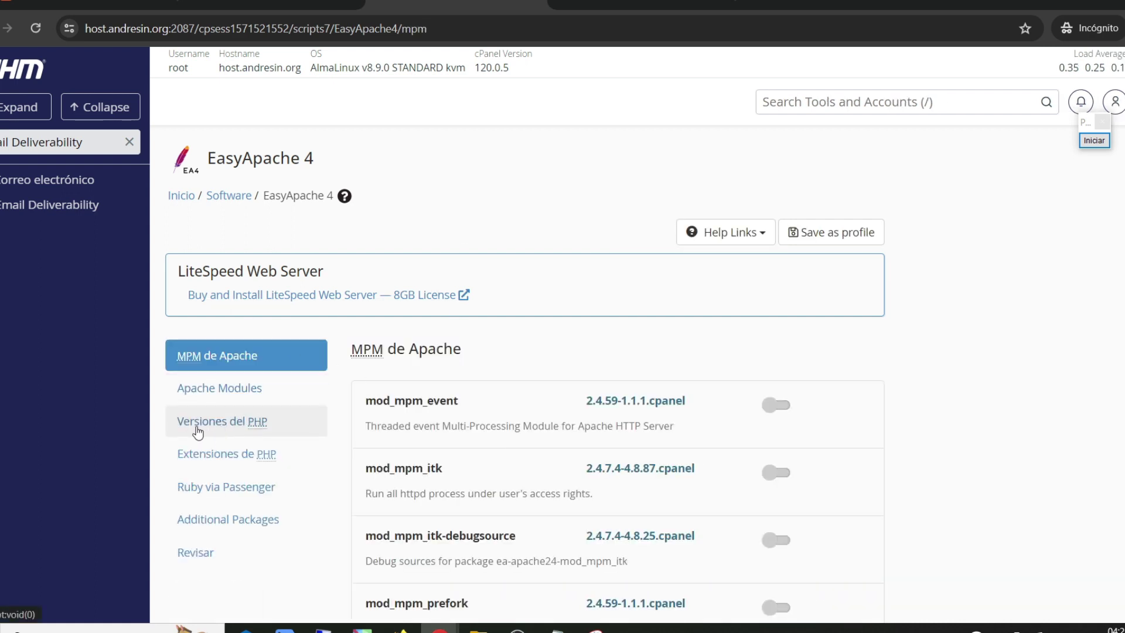
left_click(218, 427)
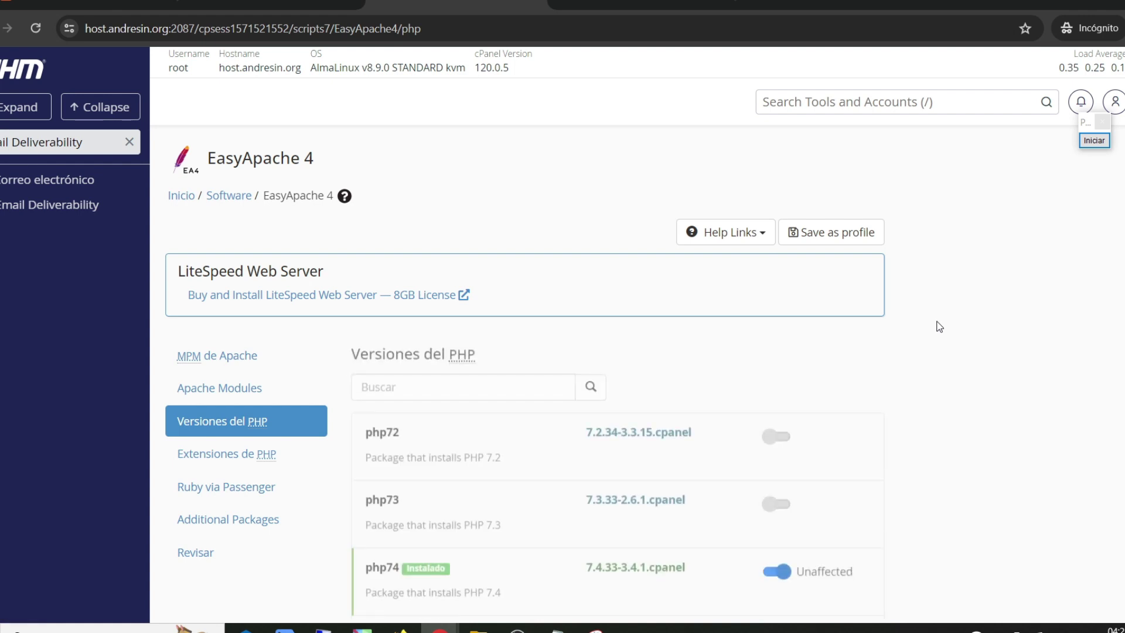
scroll(937, 325, "down", 5)
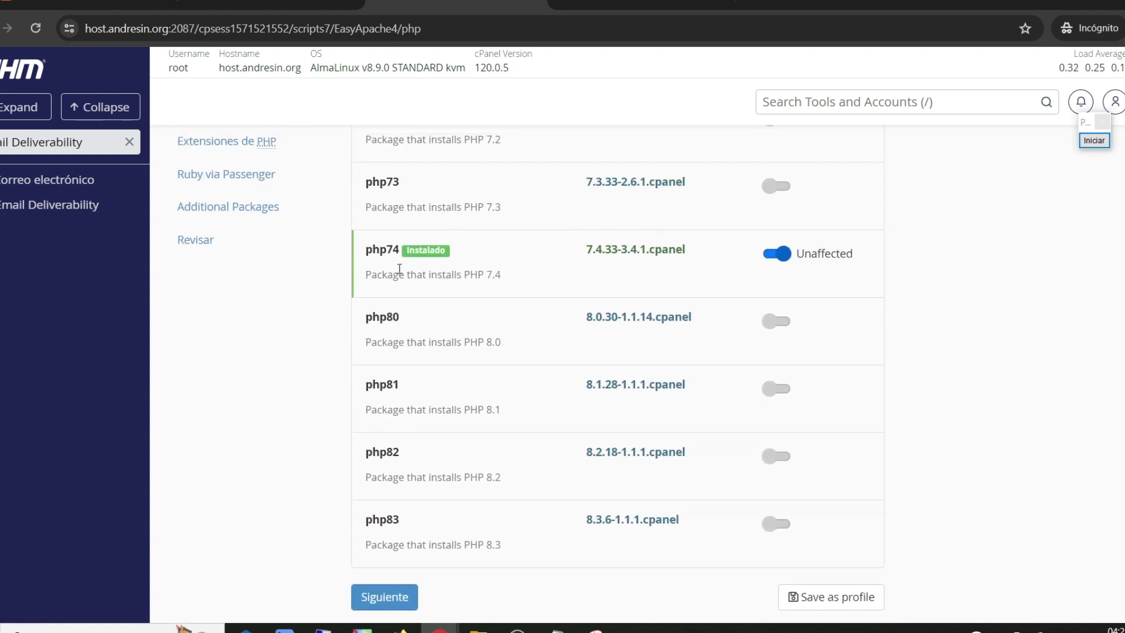
scroll(399, 268, "up", 3)
scroll(595, 343, "down", 3)
scroll(417, 258, "down", 2)
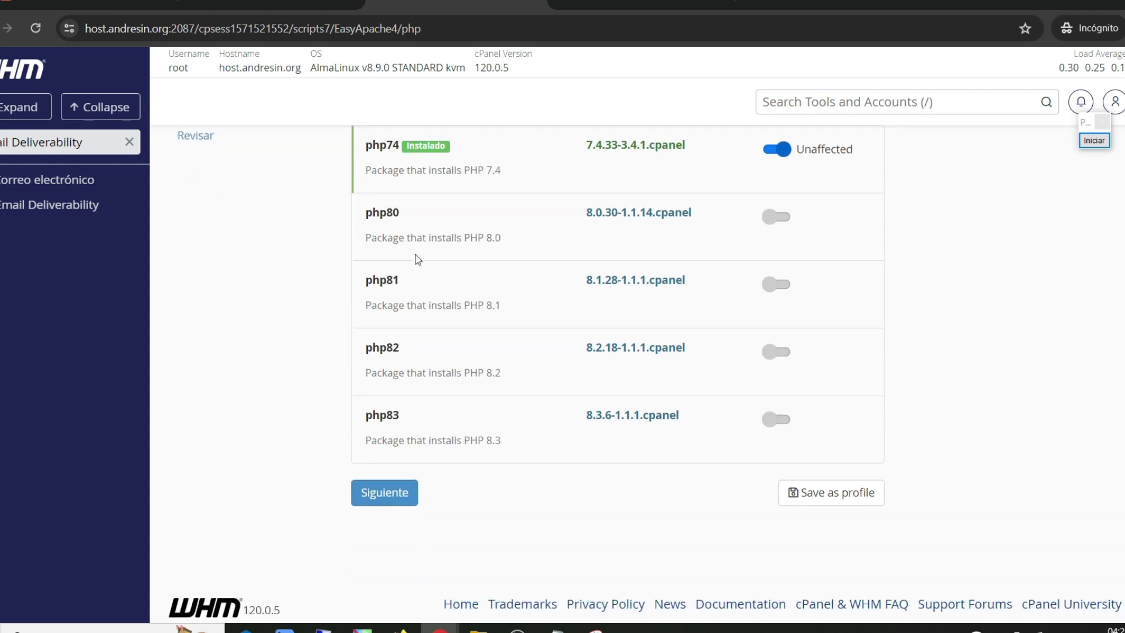
left_click(772, 286)
Step: Include PHP 8.1 with its extensions, review the package profile, and start provisioning
scroll(528, 295, "down", 2)
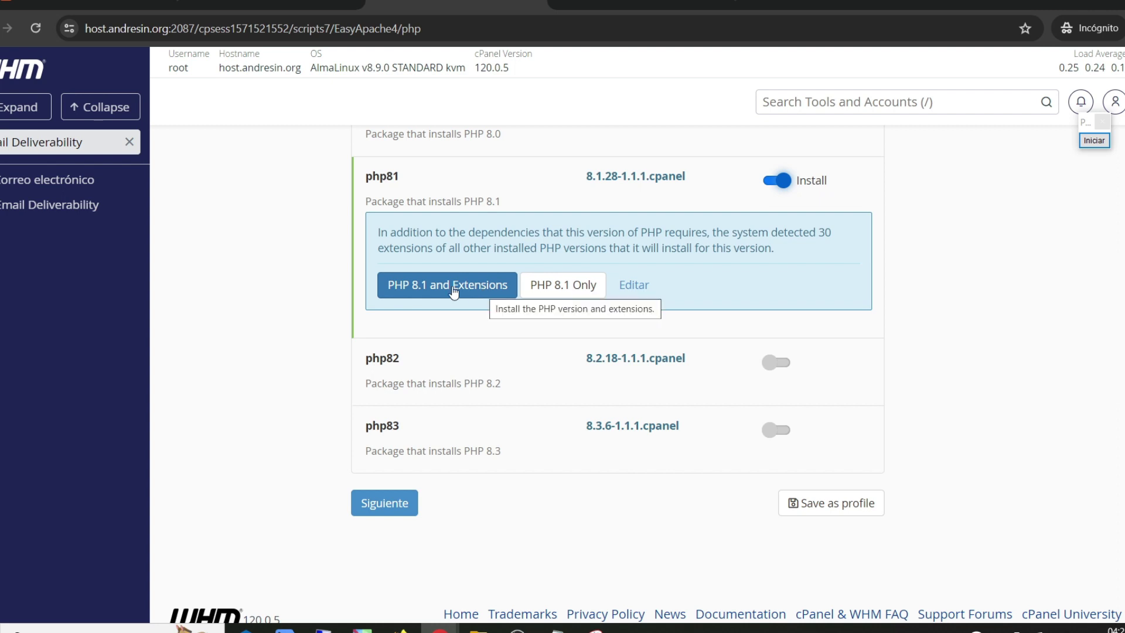
left_click(484, 295)
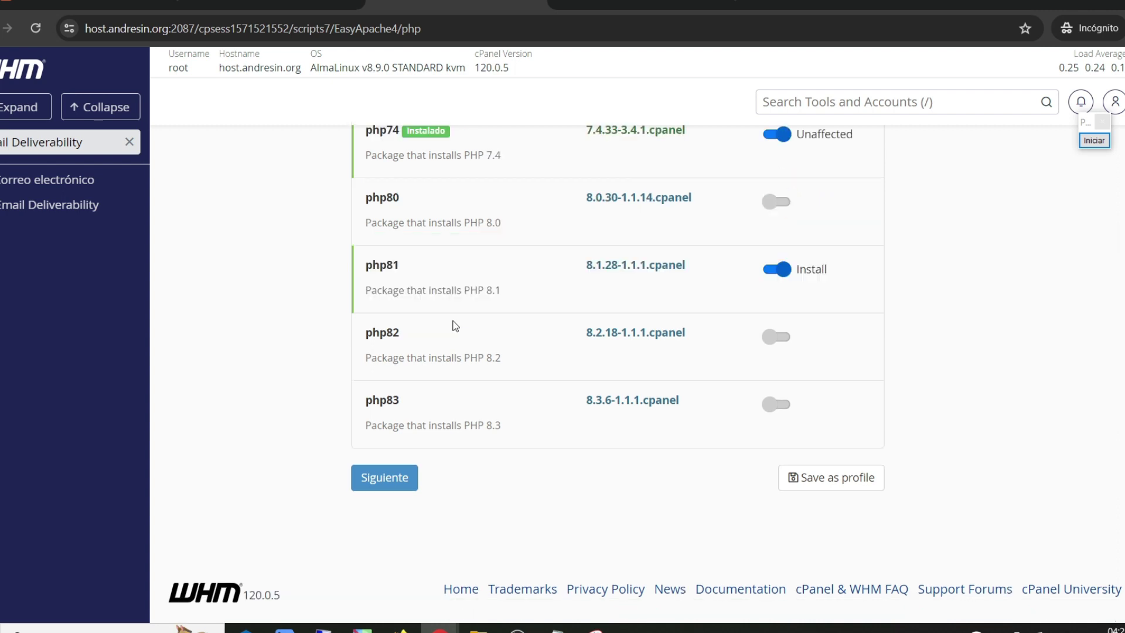
left_click(383, 487)
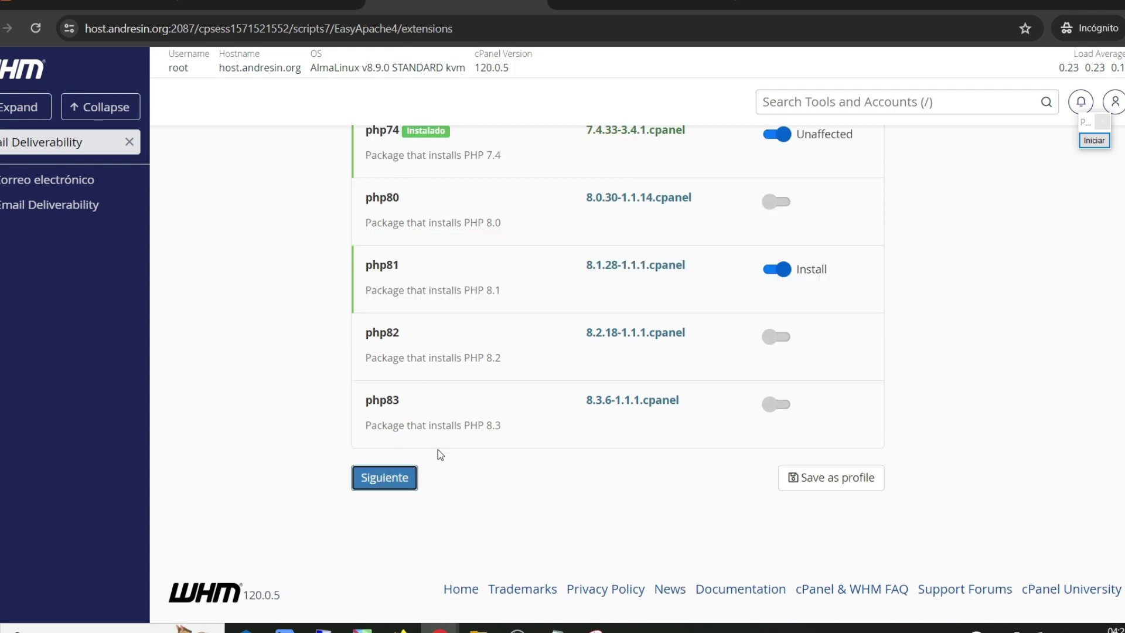
left_click(378, 487)
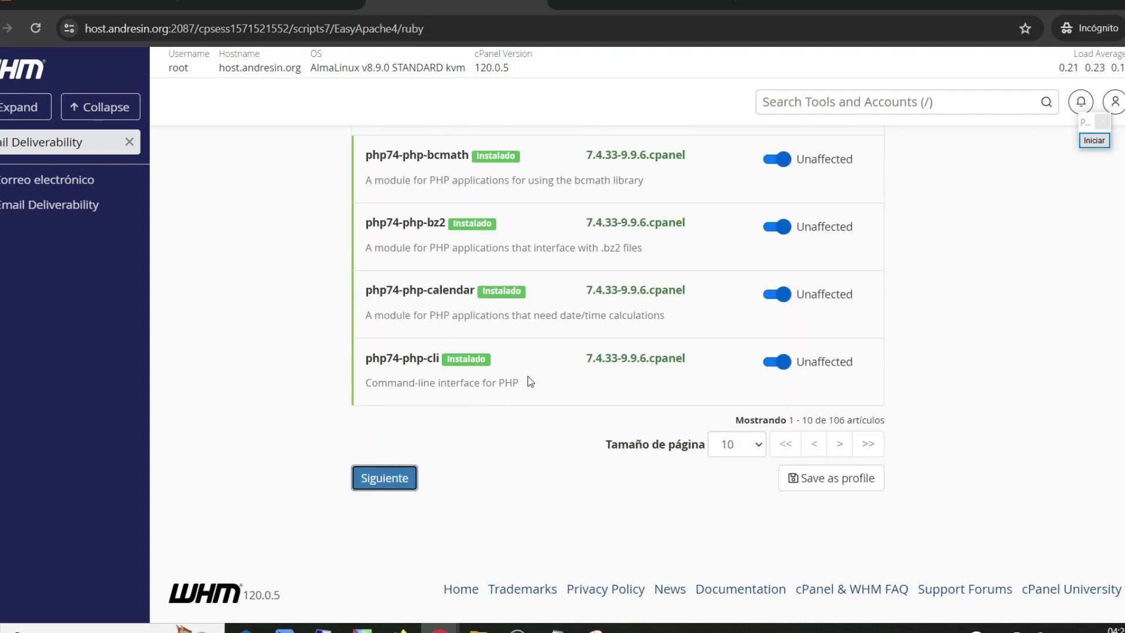
left_click(390, 494)
key("Return")
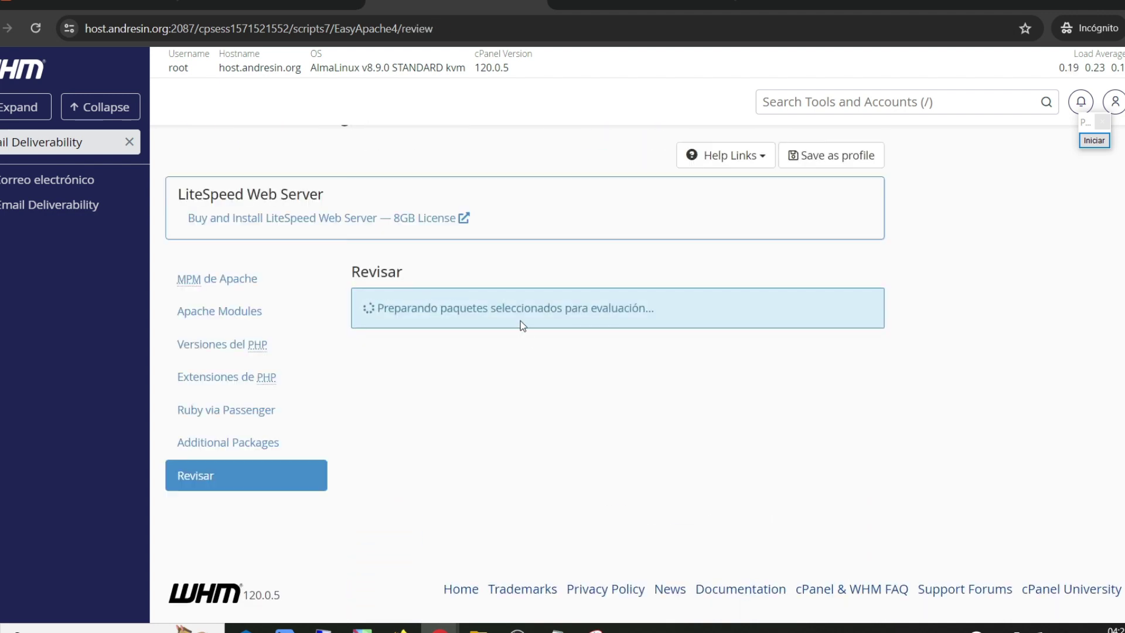
scroll(609, 296, "down", 2)
scroll(644, 279, "down", 10)
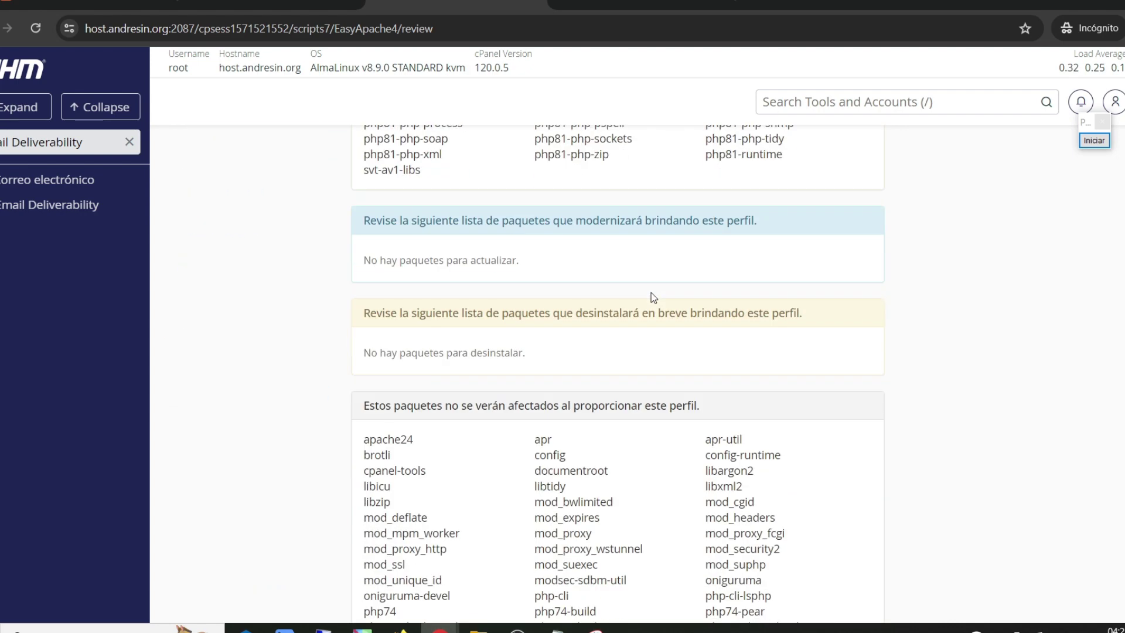
left_click(380, 484)
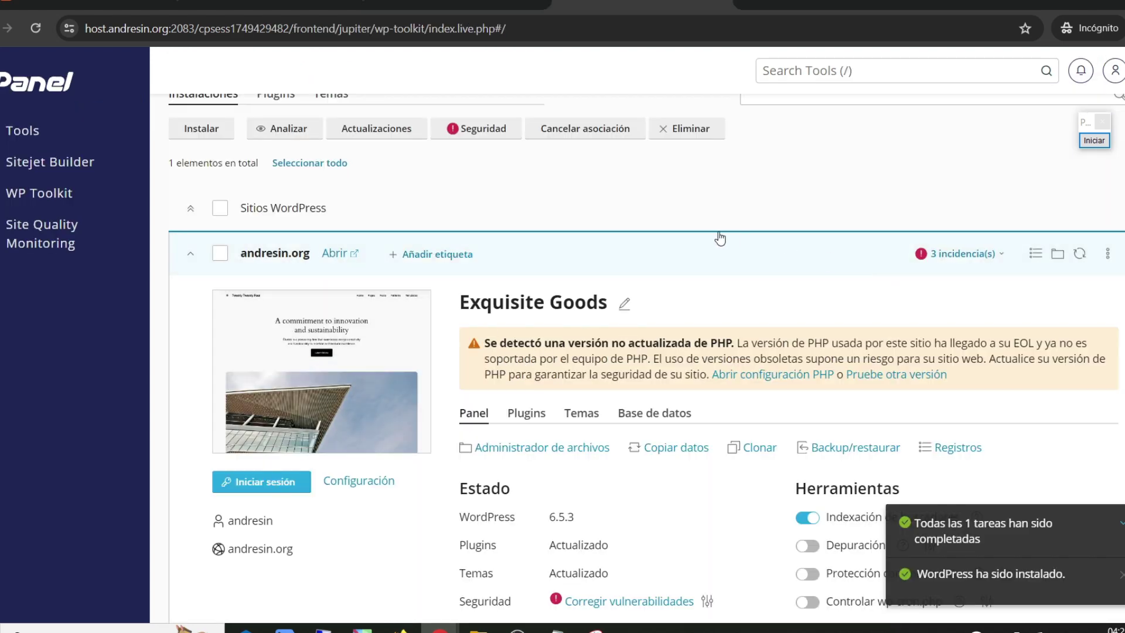
Step: Delete the Exquisite Goods WordPress site on andresin.org from WP Toolkit, confirming with Sí
scroll(798, 352, "down", 5)
scroll(878, 323, "up", 5)
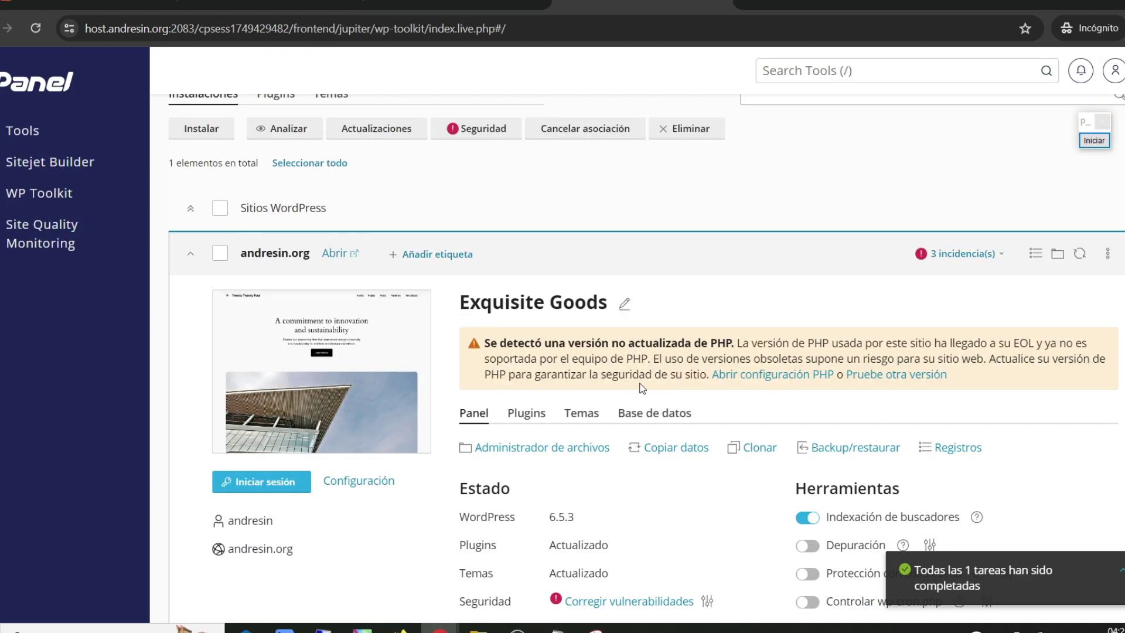
left_click(1108, 256)
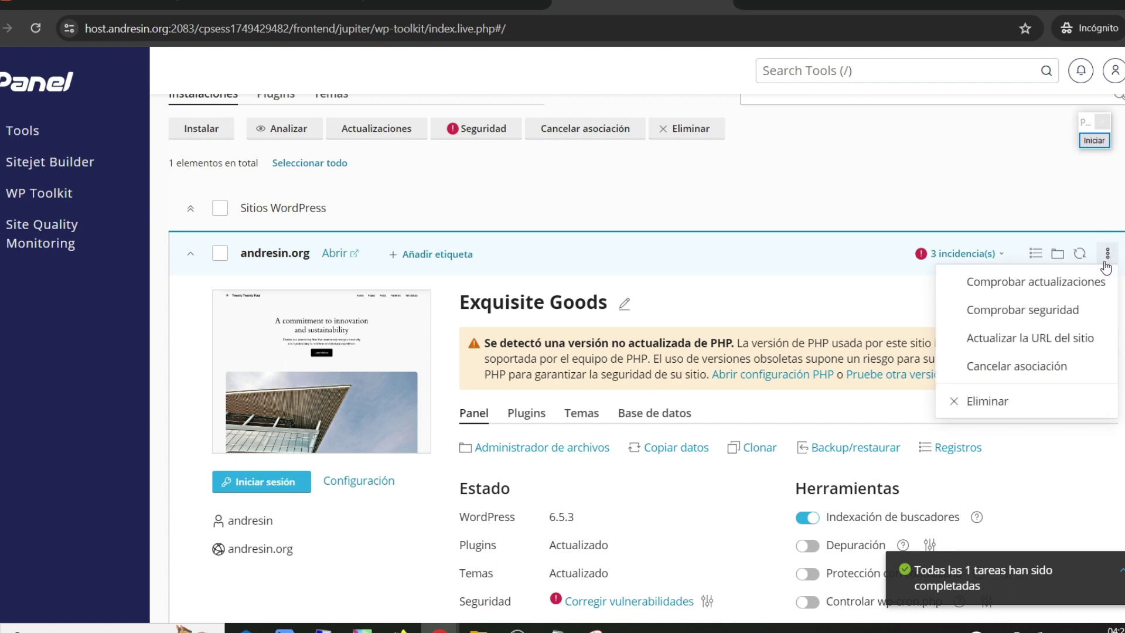
left_click(984, 402)
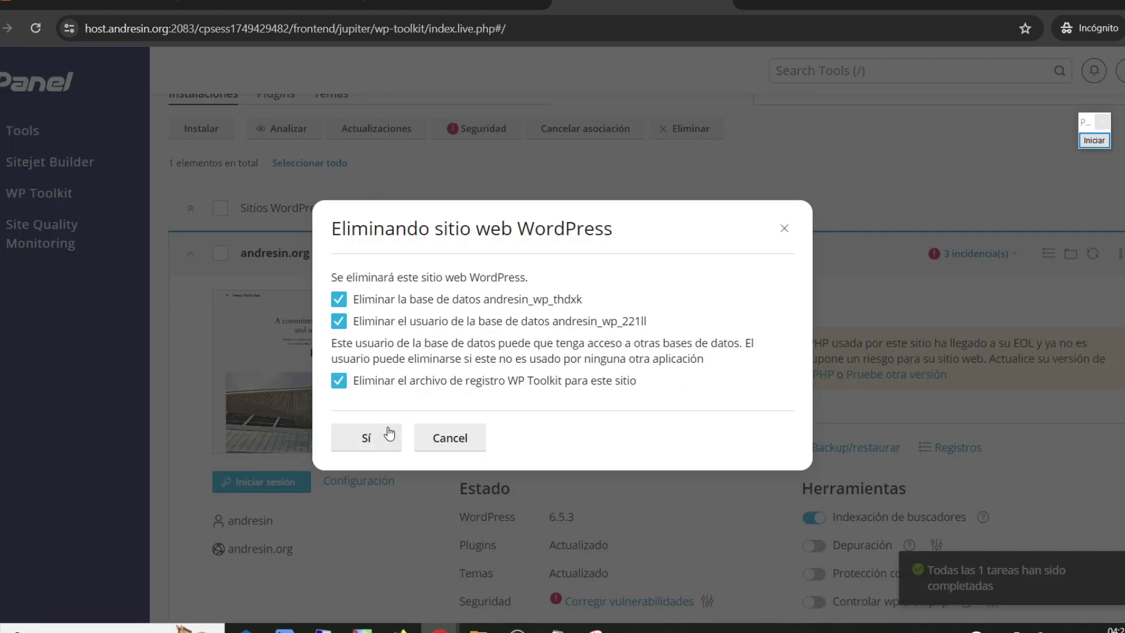
left_click(386, 436)
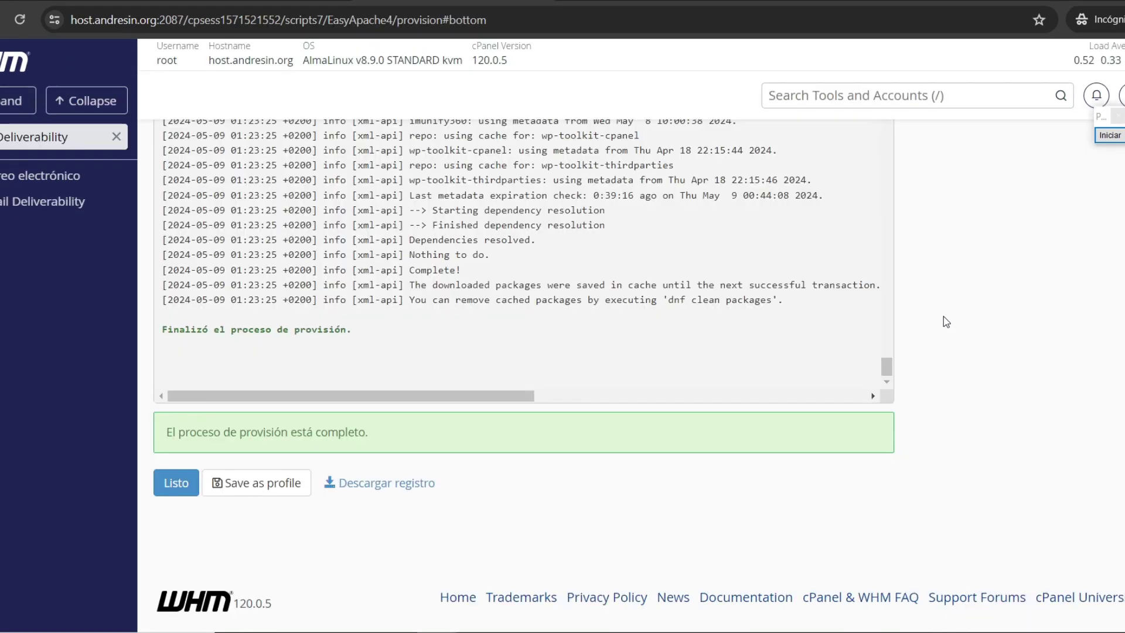
Step: Finish the completed PHP 8.1 provisioning with Listo and return to the cPanel WP Toolkit tab
scroll(943, 314, "up", 10)
scroll(637, 270, "down", 4)
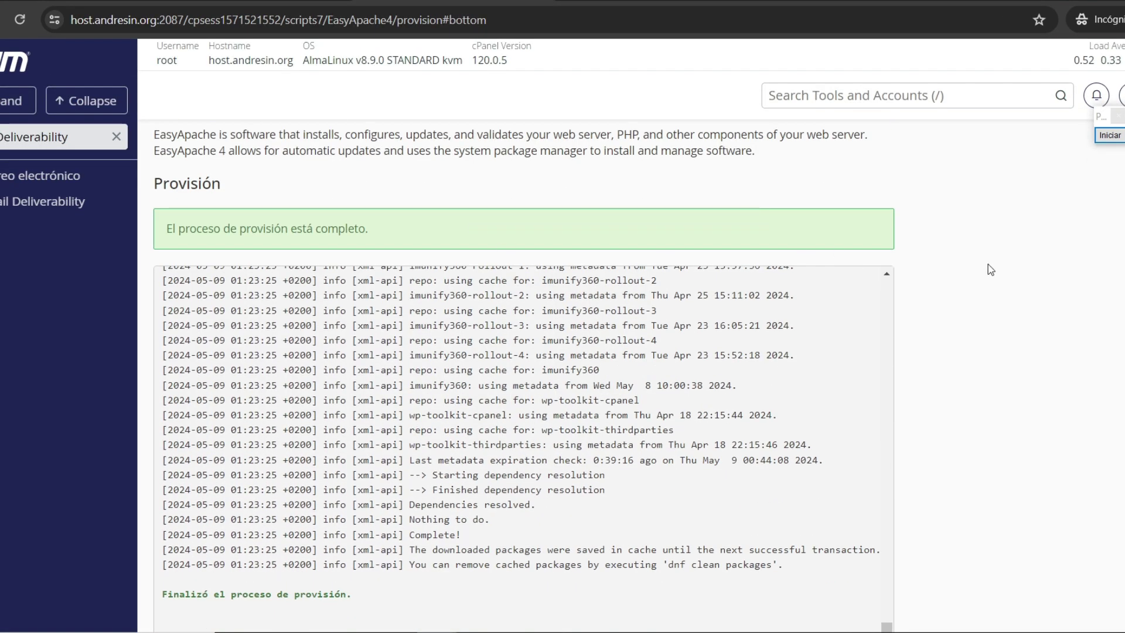
scroll(1003, 273, "down", 3)
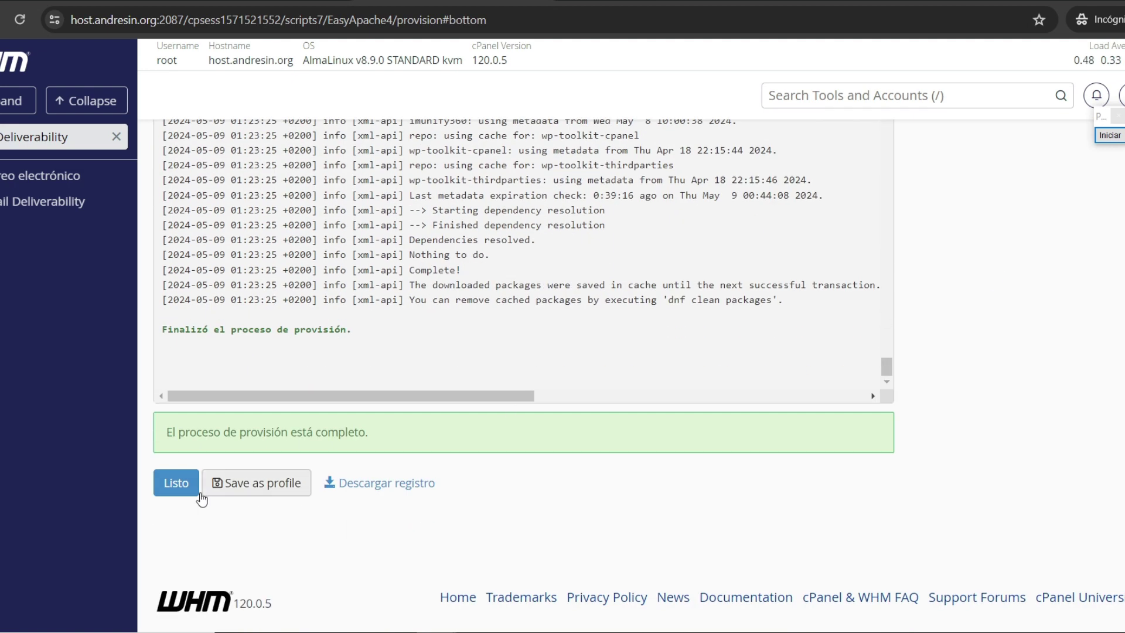
left_click(172, 482)
left_click(563, 3)
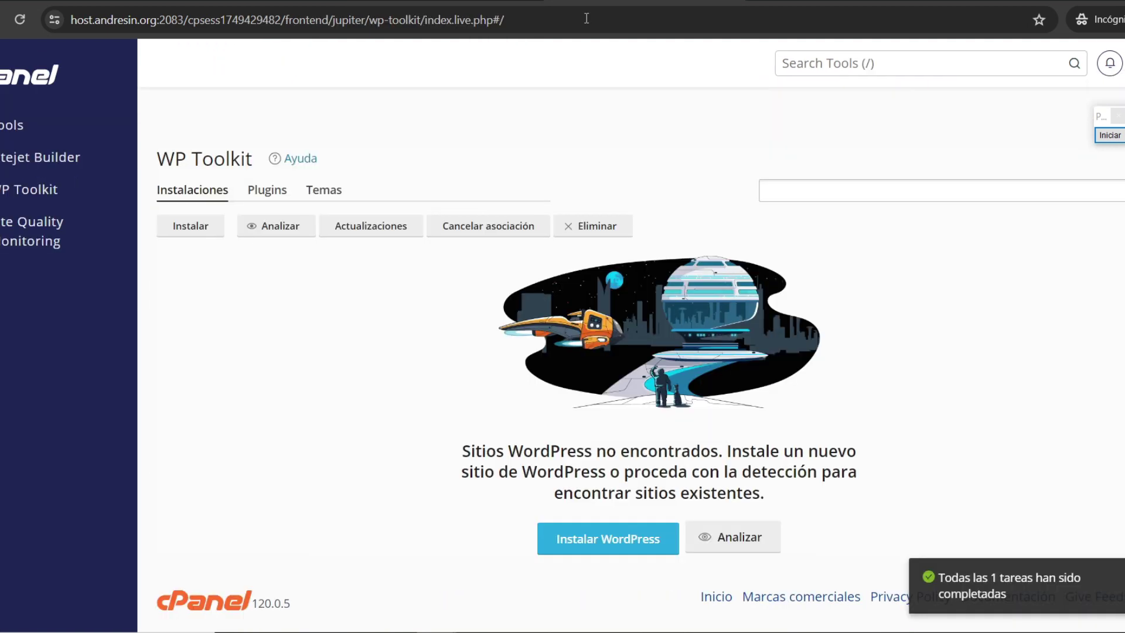
Step: Open cPanel's Administrador MultiPHP from the tools overview
left_click(114, 129)
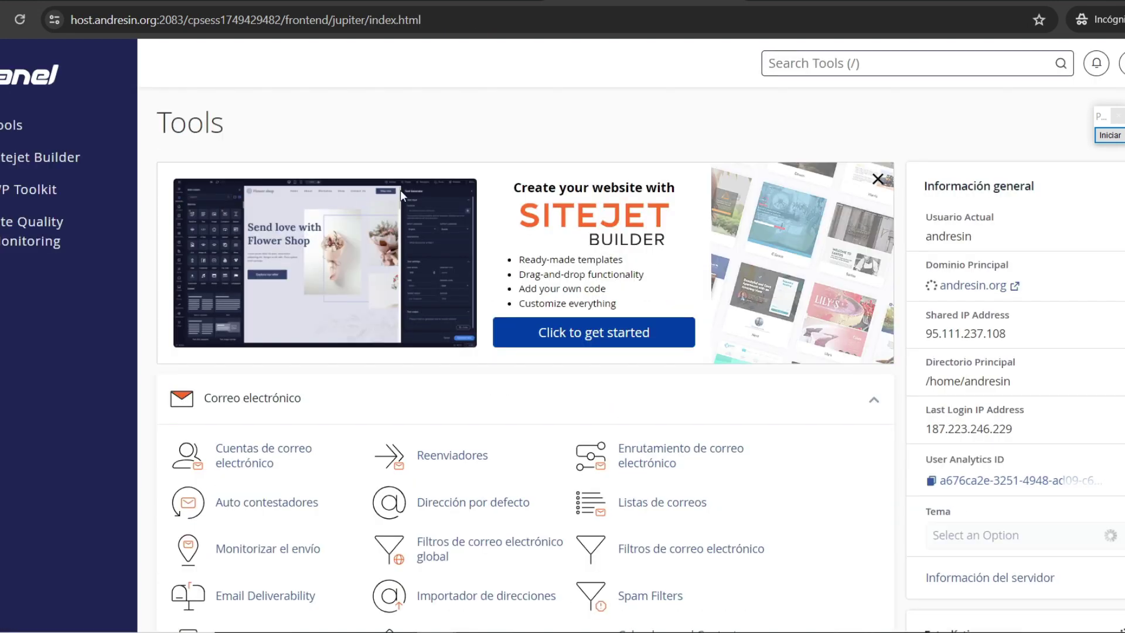
middle_click(415, 309)
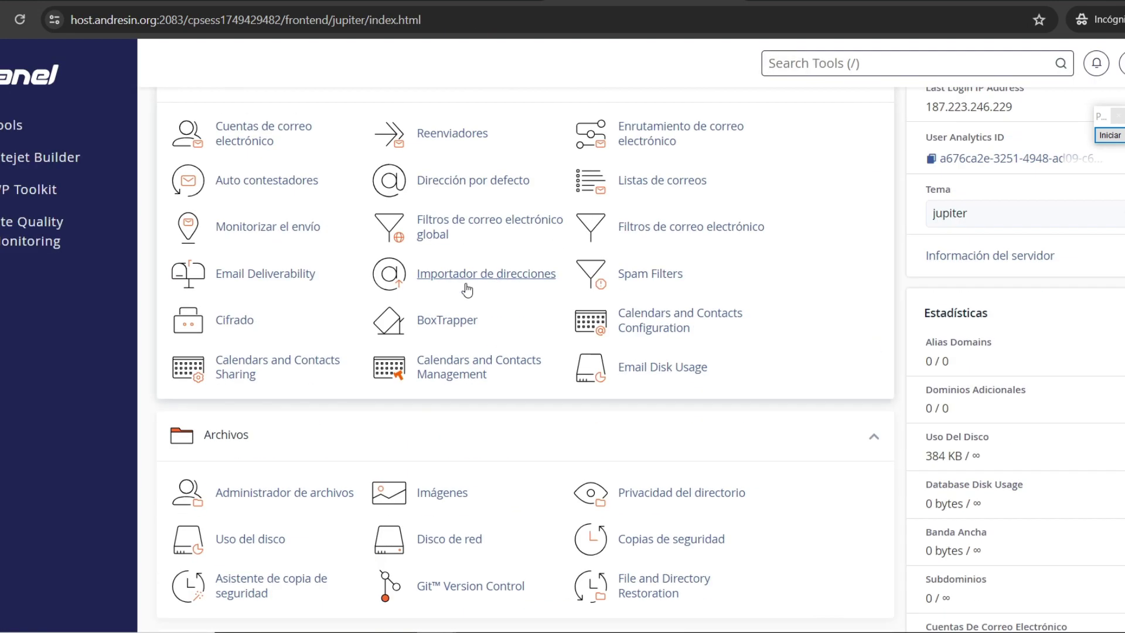
scroll(415, 308, "down", 3)
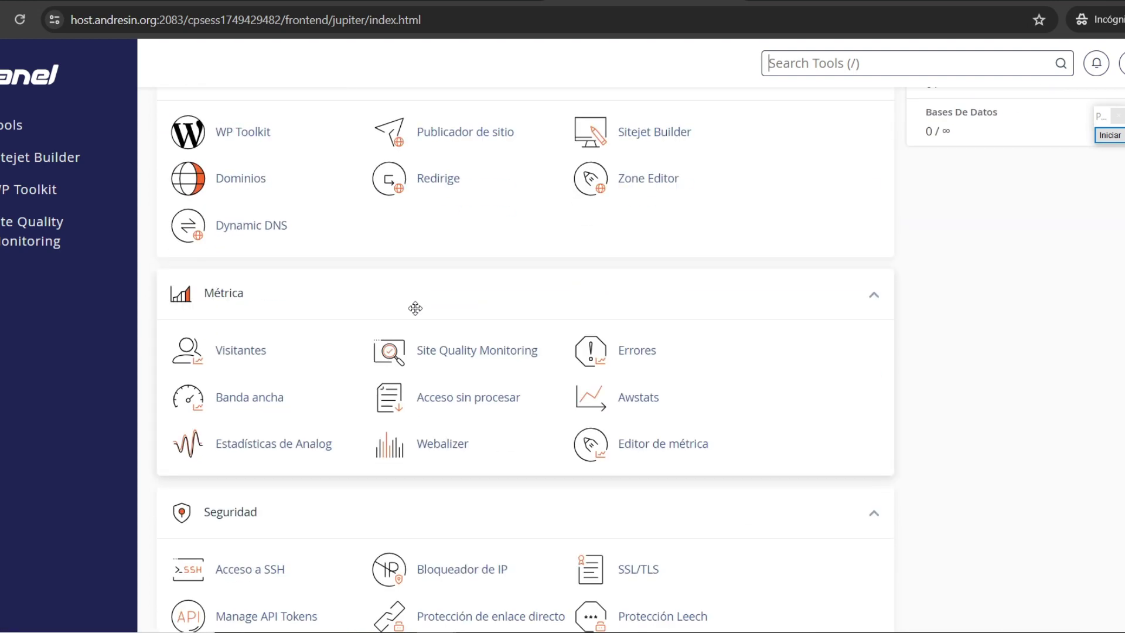
scroll(415, 308, "down", 7)
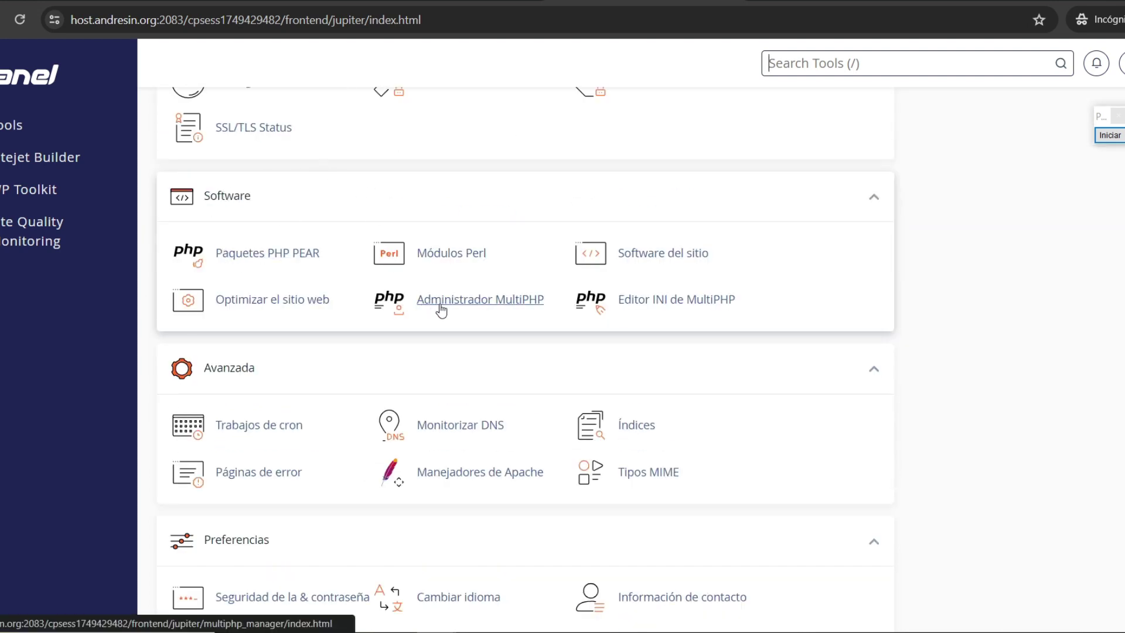
left_click(495, 300)
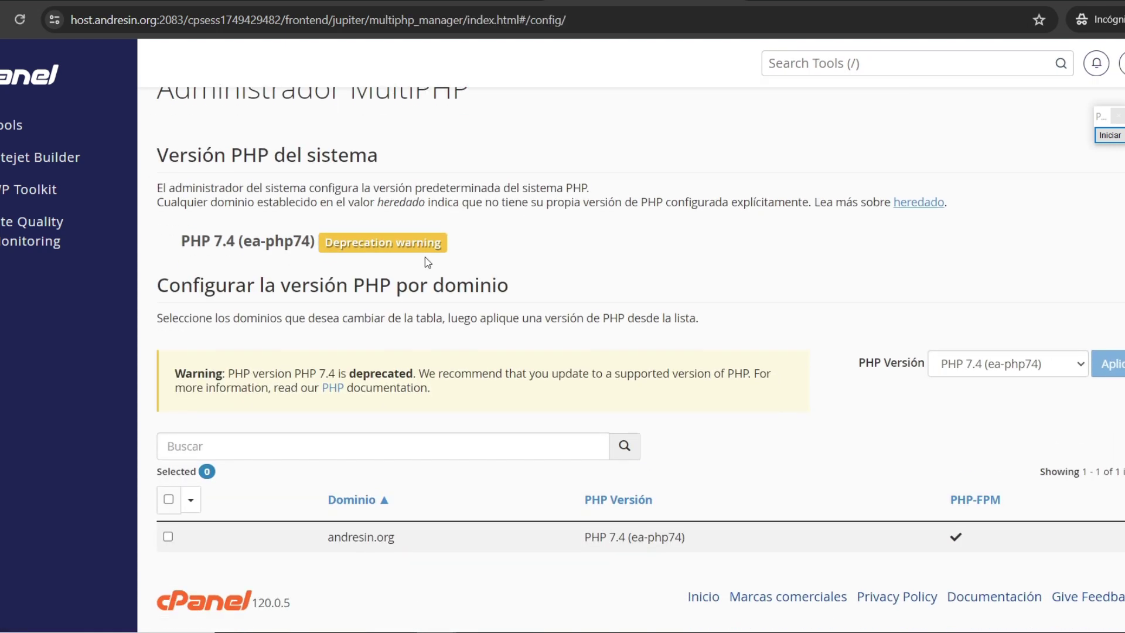
Step: Switch andresin.org from PHP 7.4 to PHP 8.1 (ea-php81) and apply the change
left_click_drag(329, 538, 397, 544)
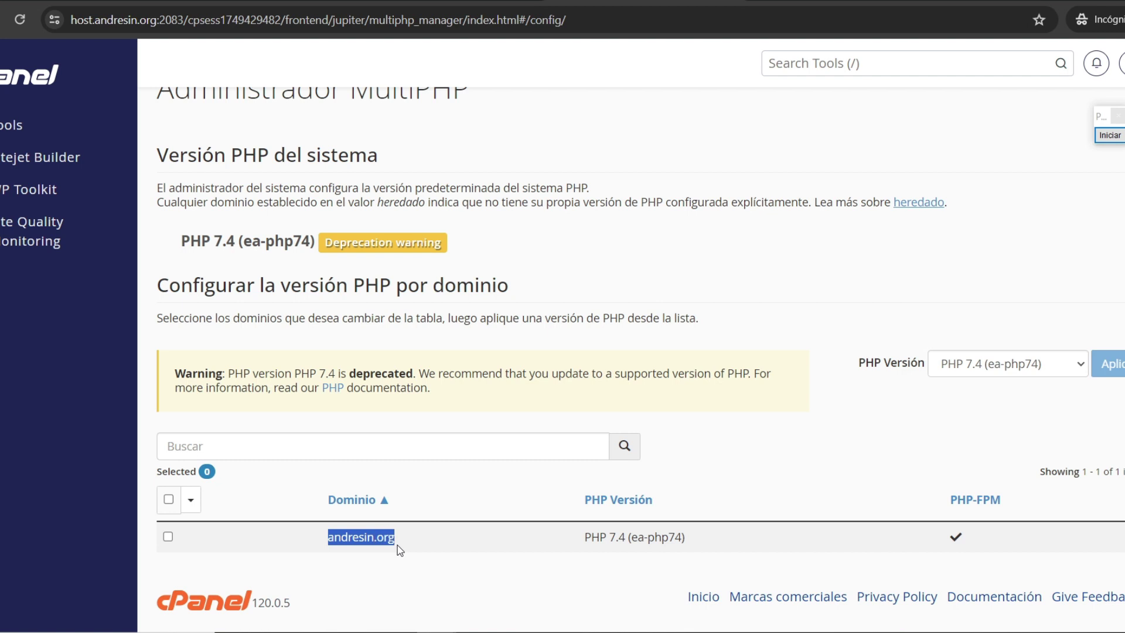
left_click(397, 577)
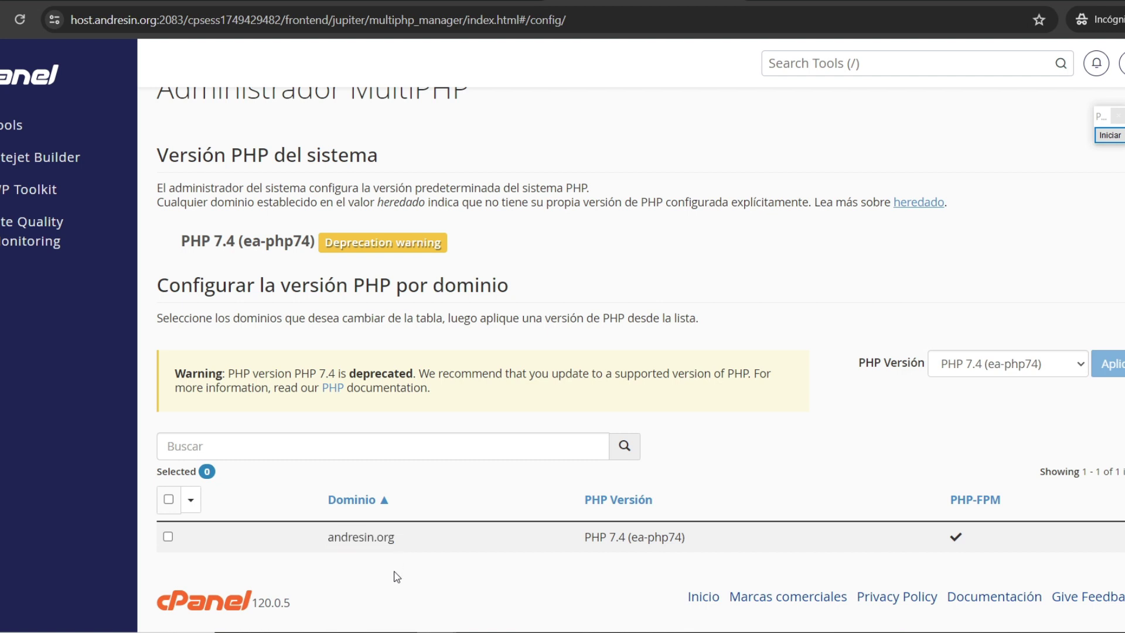
left_click(168, 538)
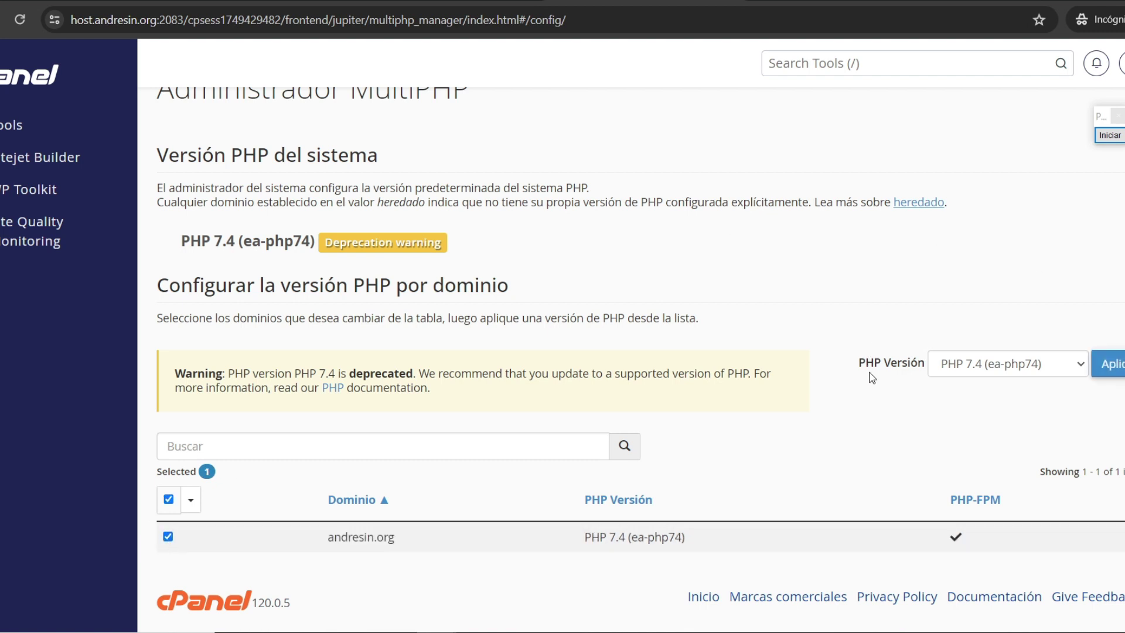
left_click(968, 372)
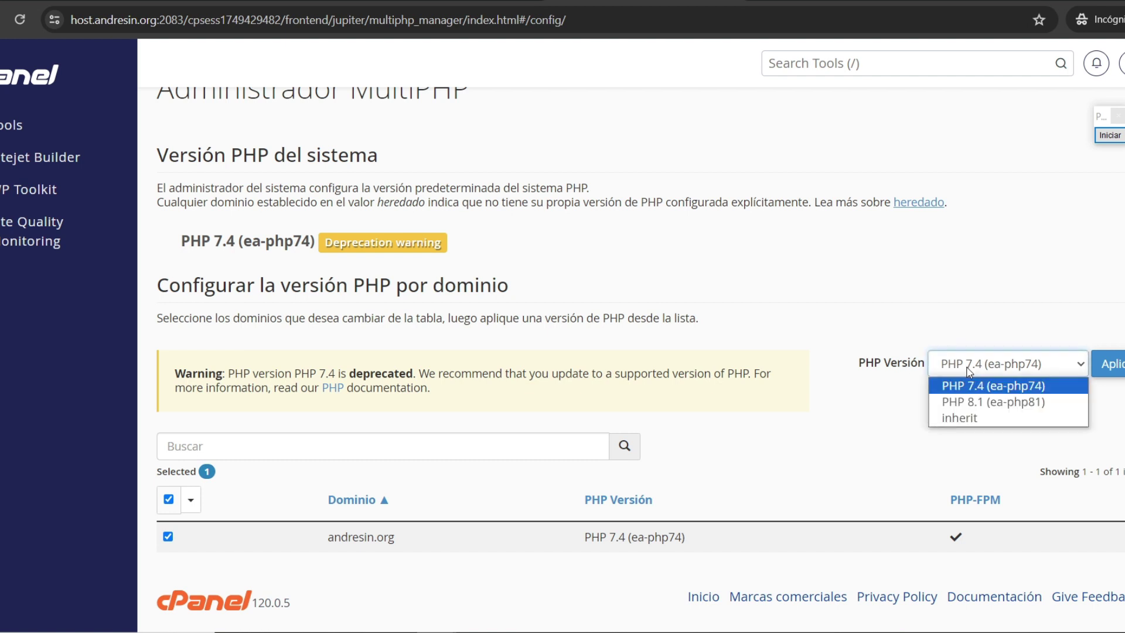
left_click(961, 402)
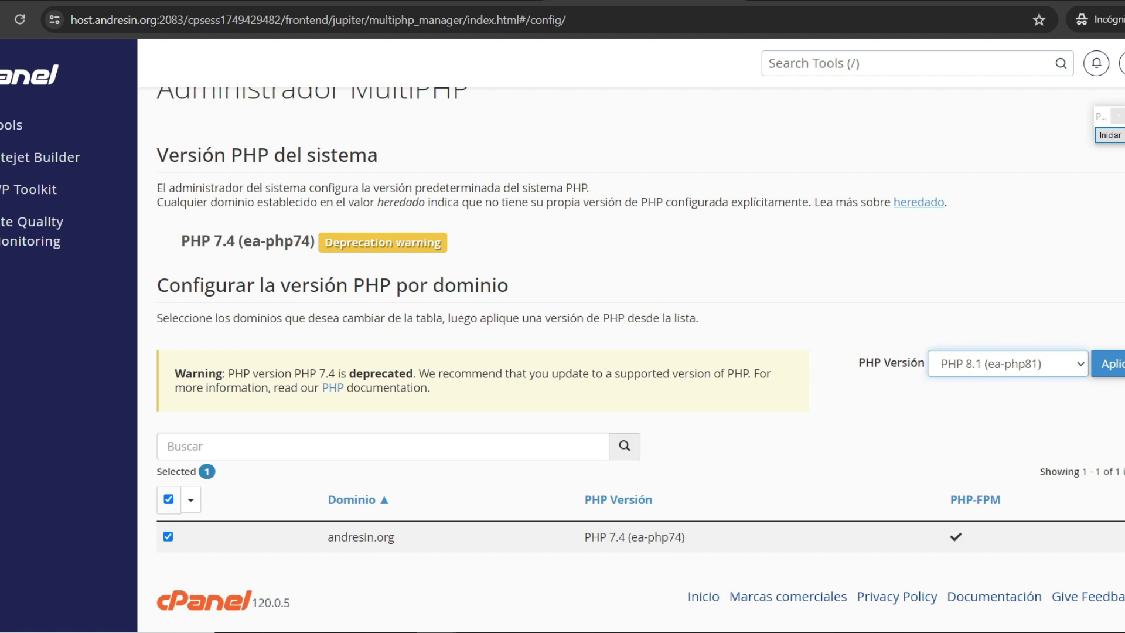
left_click(1113, 364)
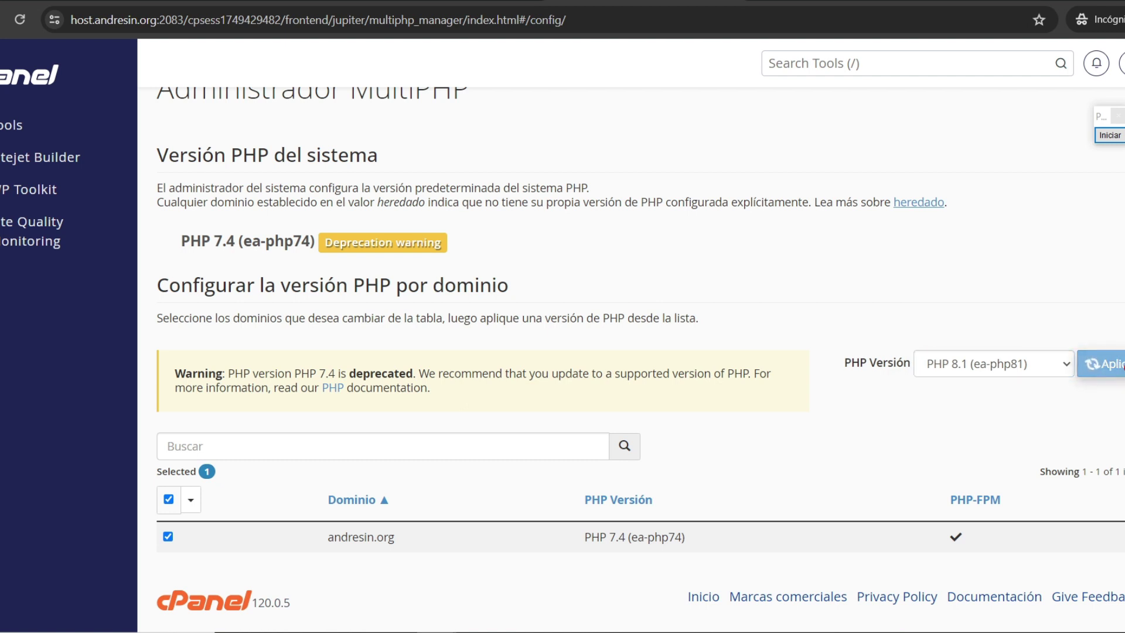
left_click(1108, 134)
mouse_move(893, 335)
left_mouse_down()
mouse_move(736, 472)
mouse_move(658, 503)
left_mouse_up()
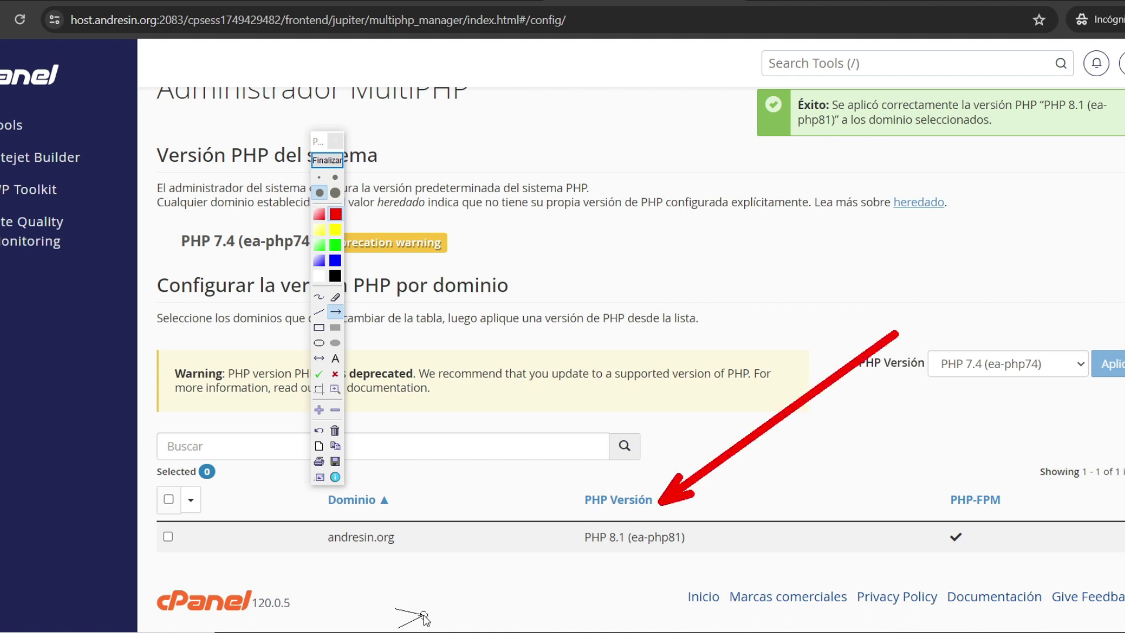
left_click_drag(416, 615, 598, 549)
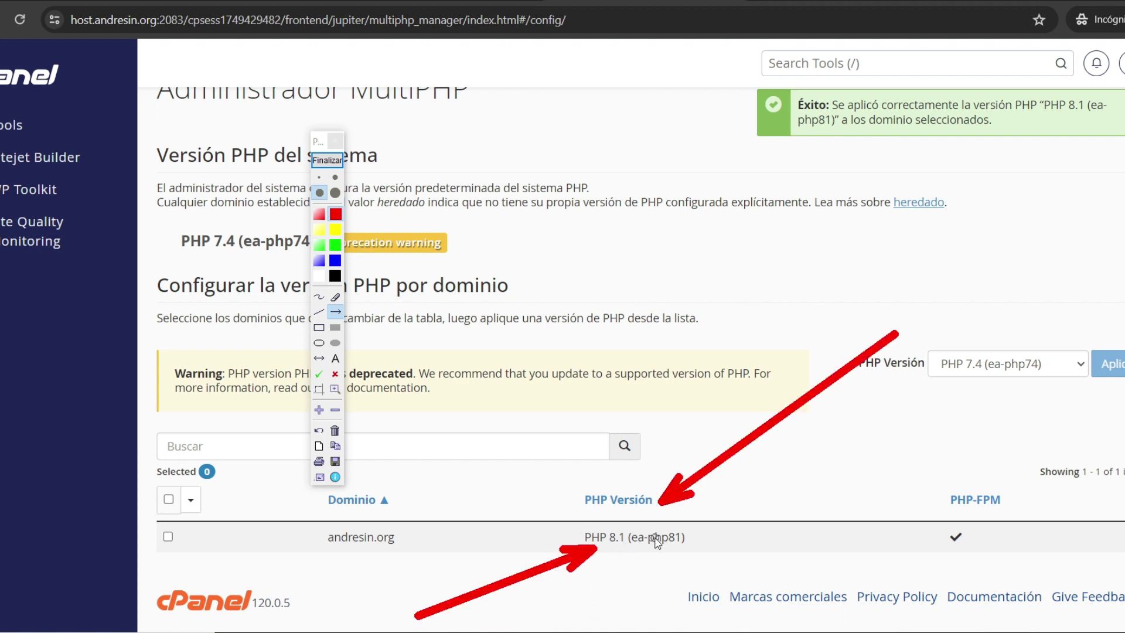
left_click(326, 159)
scroll(517, 251, "up", 1)
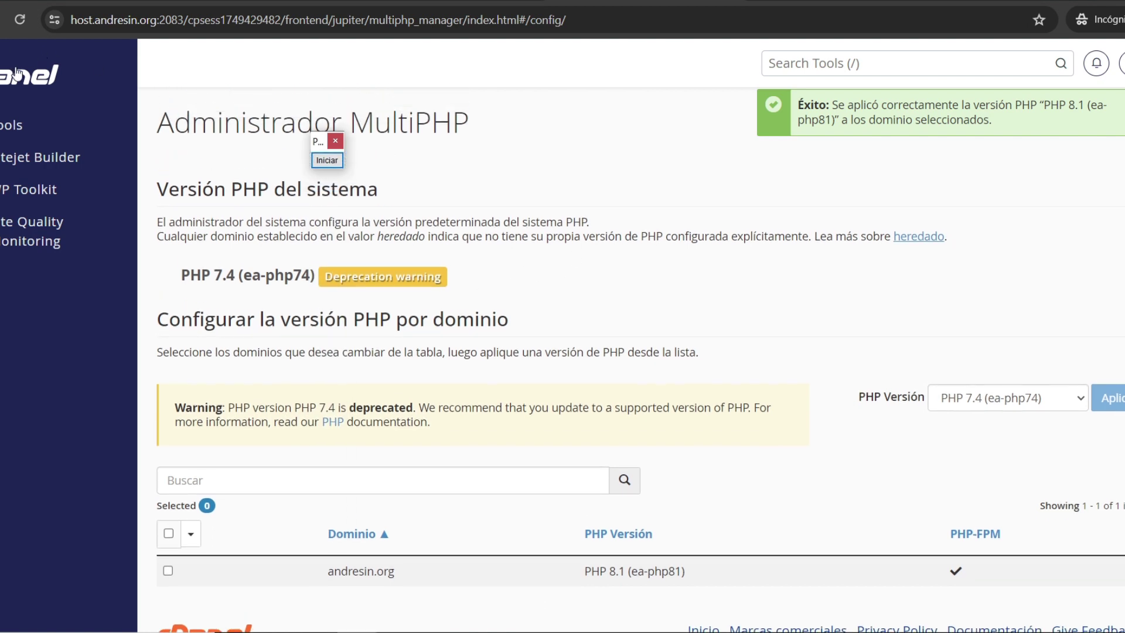
Step: Install WordPress site 'Cats And Dogs' in Español on andresin.org and open it in a new tab
left_click(12, 195)
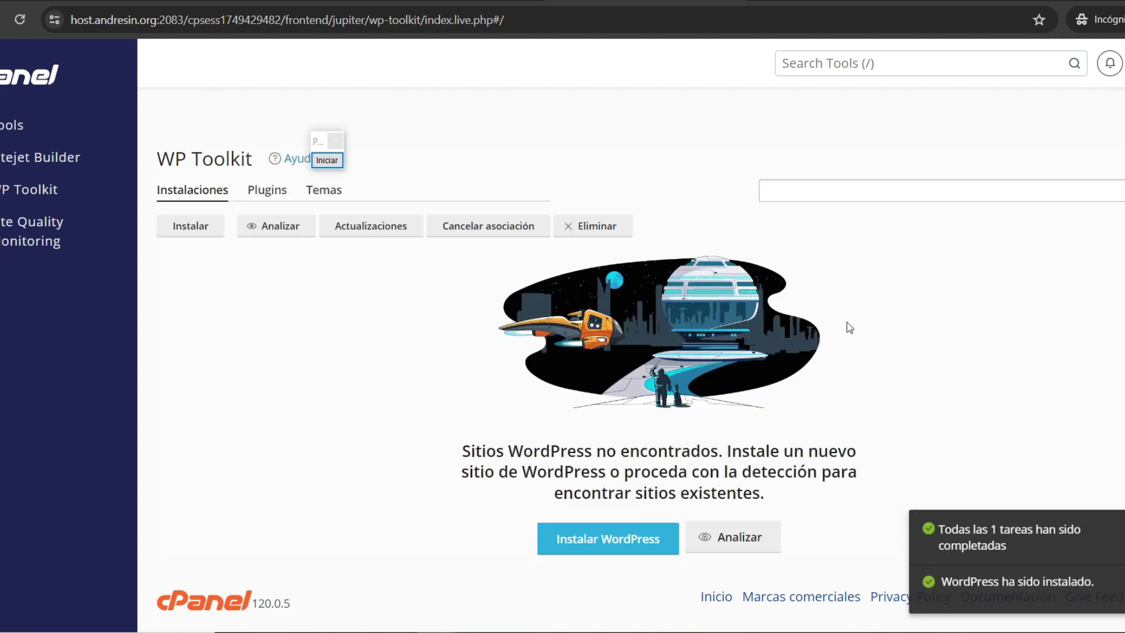
left_click(613, 537)
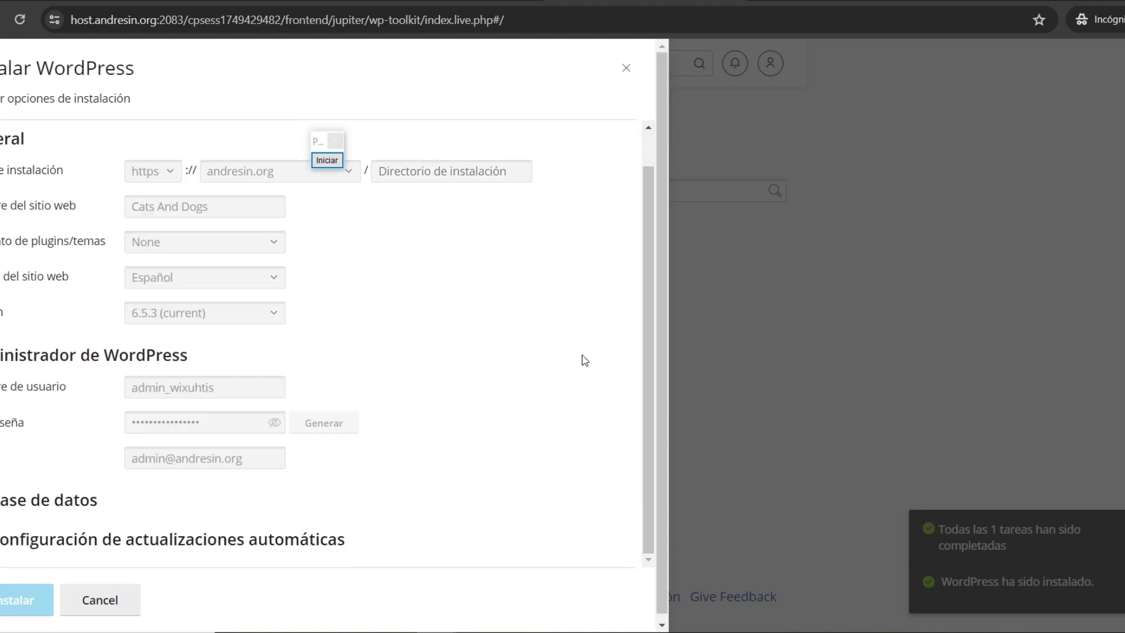
scroll(642, 124, "down", 4)
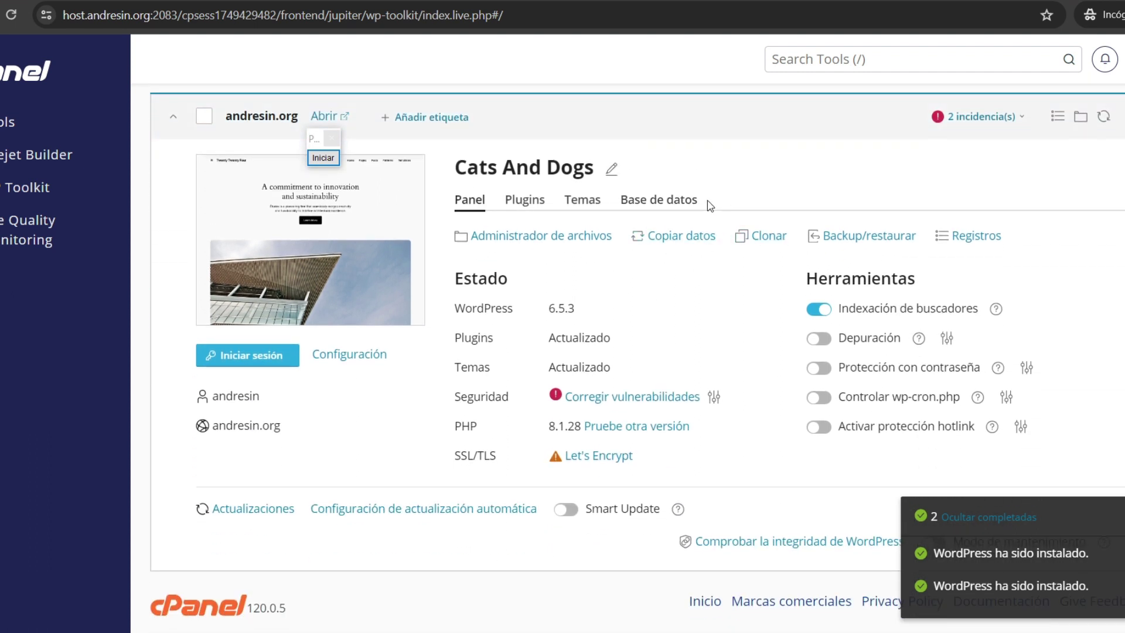
scroll(665, 269, "up", 2)
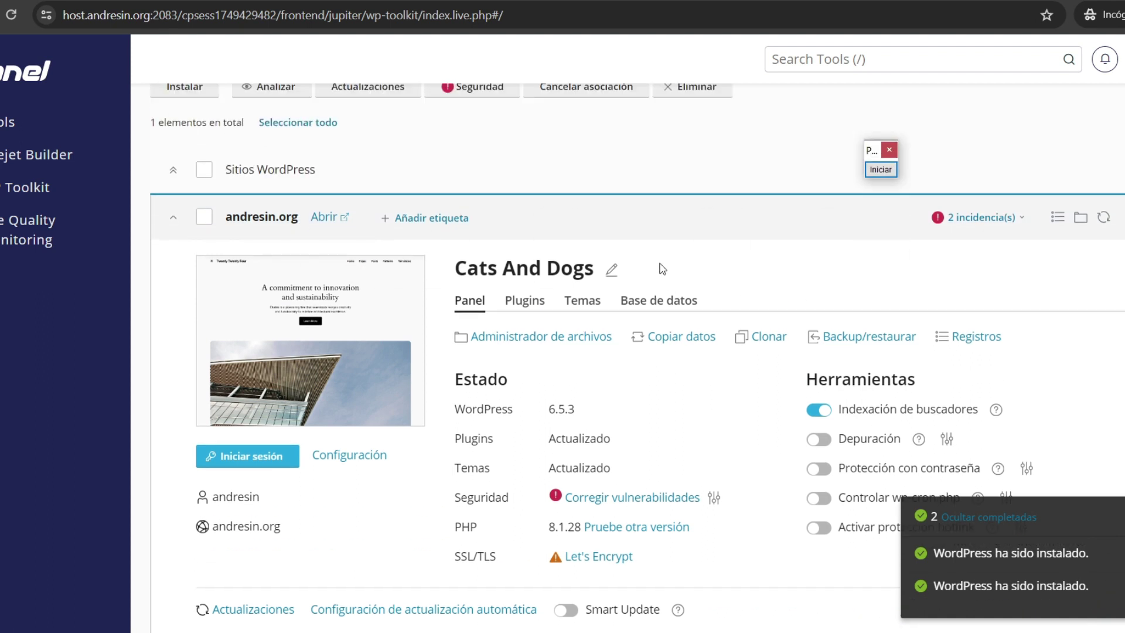
left_click(324, 226)
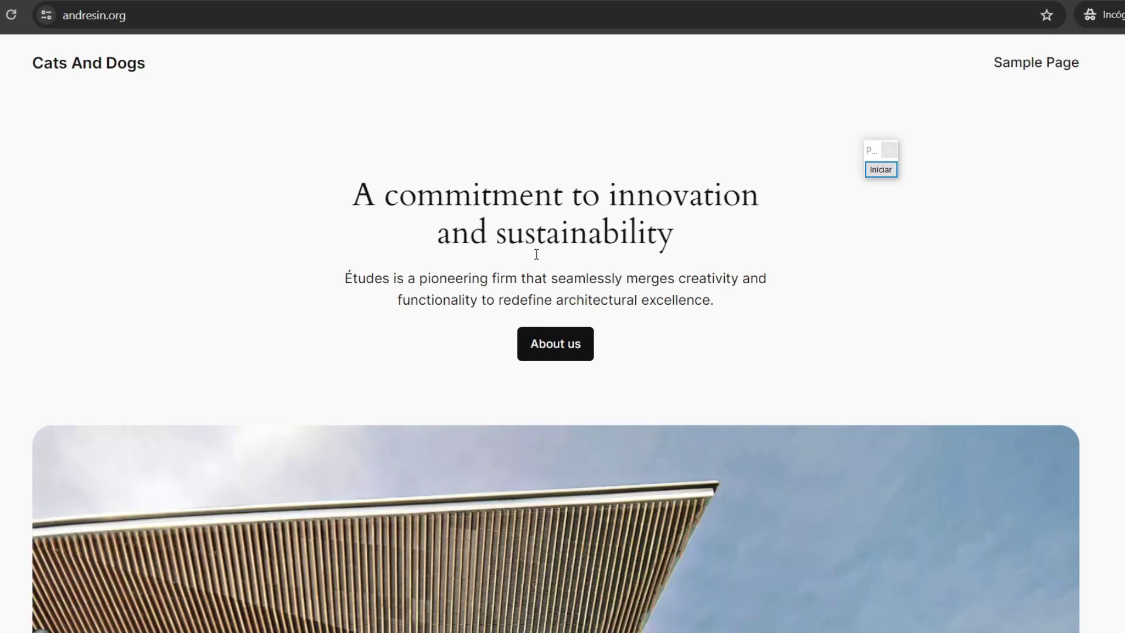
Step: Close the site tab and sign in to the Cats And Dogs WordPress dashboard from WP Toolkit
scroll(536, 262, "down", 15)
key("ctrl+w")
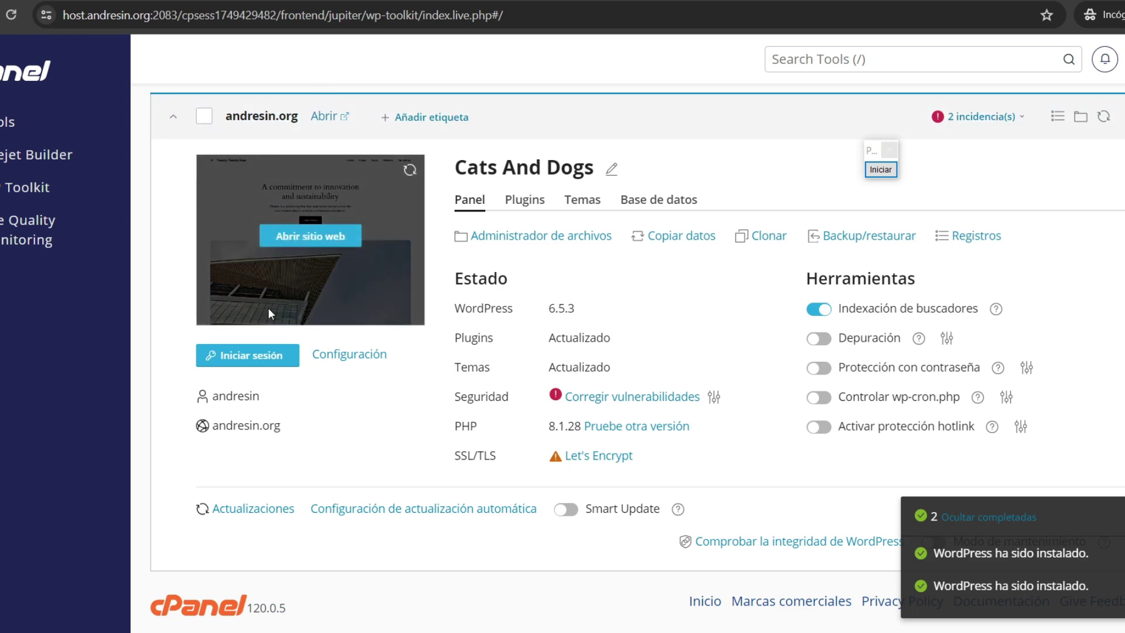
left_click(235, 356)
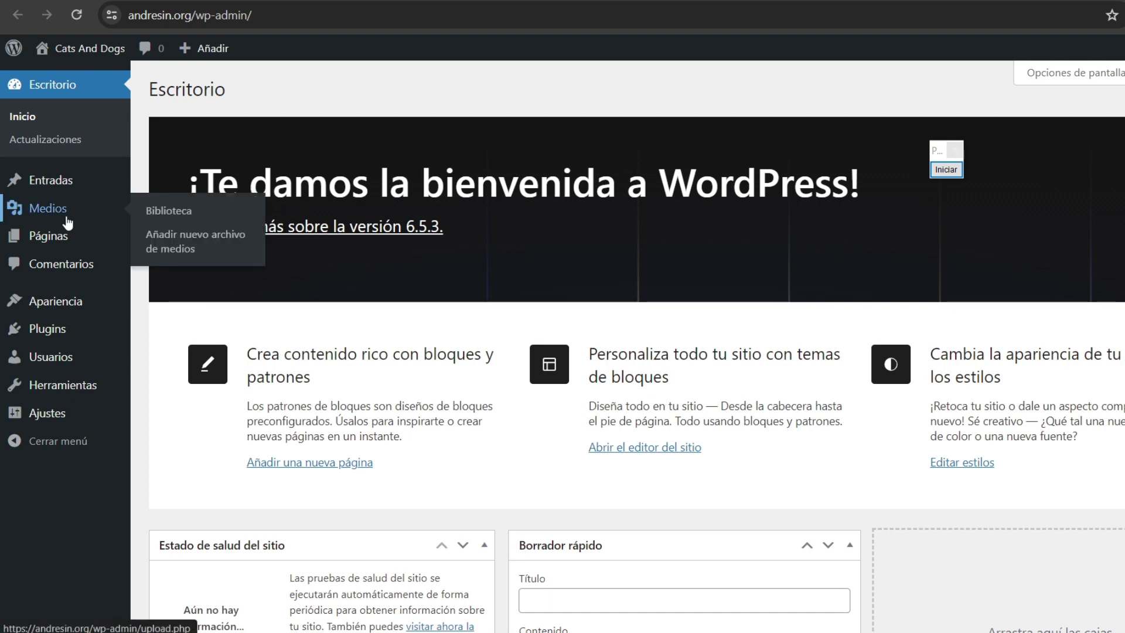
mouse_move(73, 176)
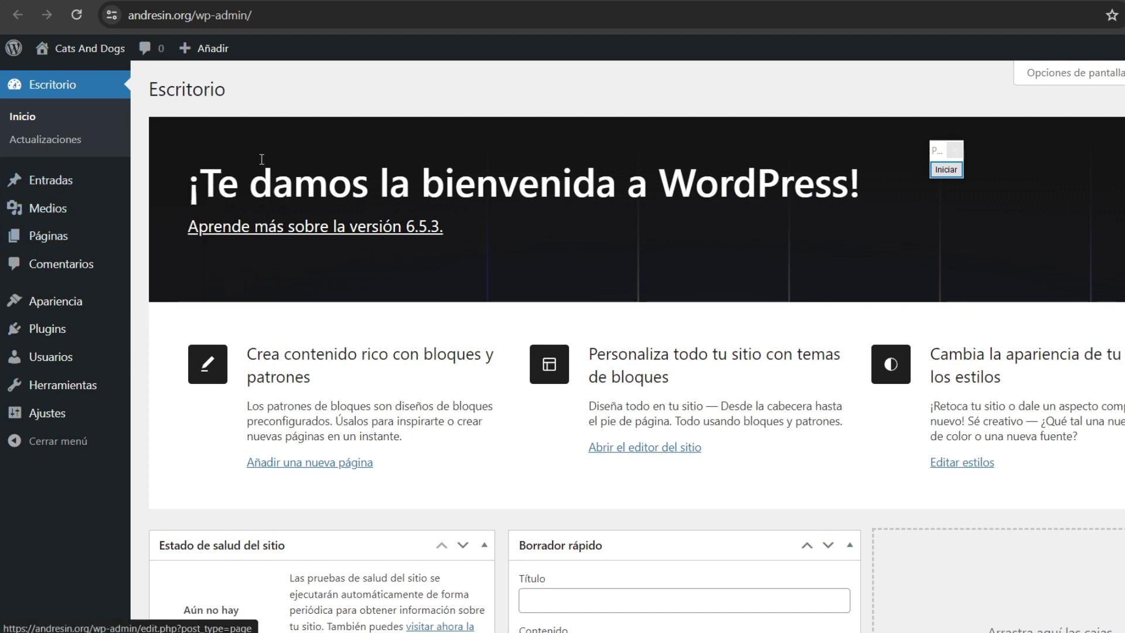
scroll(293, 117, "down", 6)
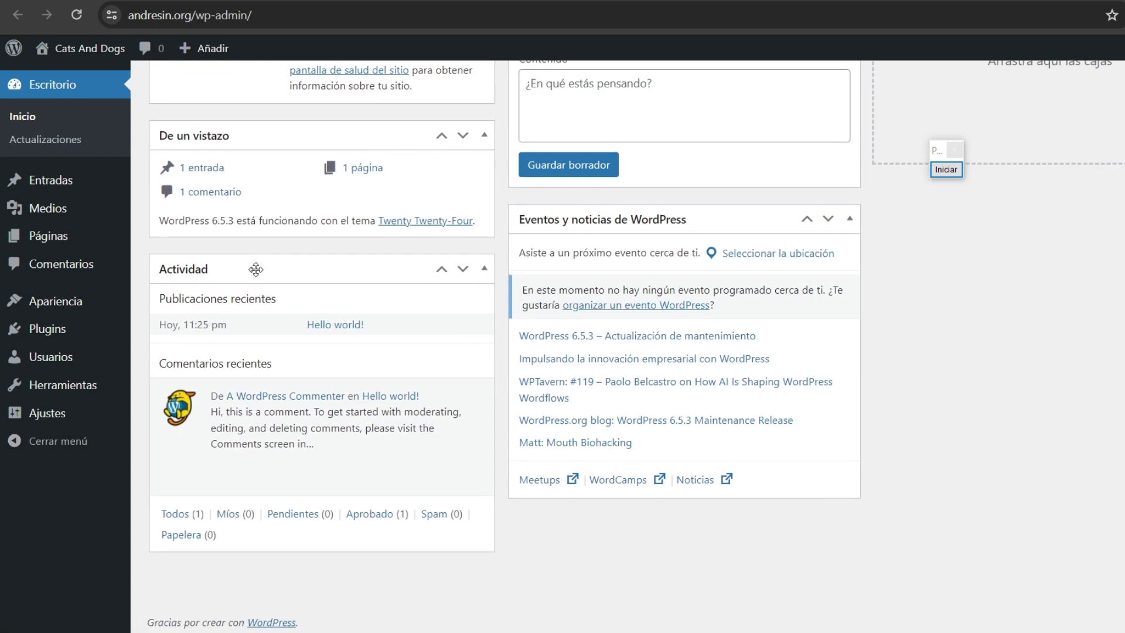
scroll(261, 268, "up", 7)
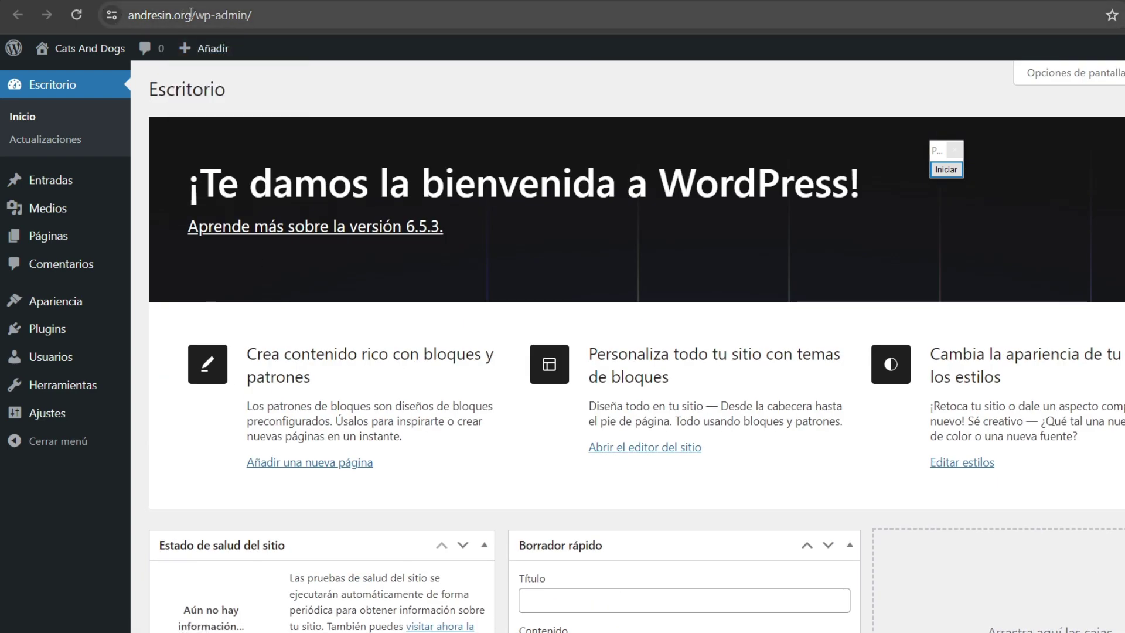
Step: Remove /wp-admin/ from the address to load the public andresin.org homepage
left_click_drag(191, 12, 490, 42)
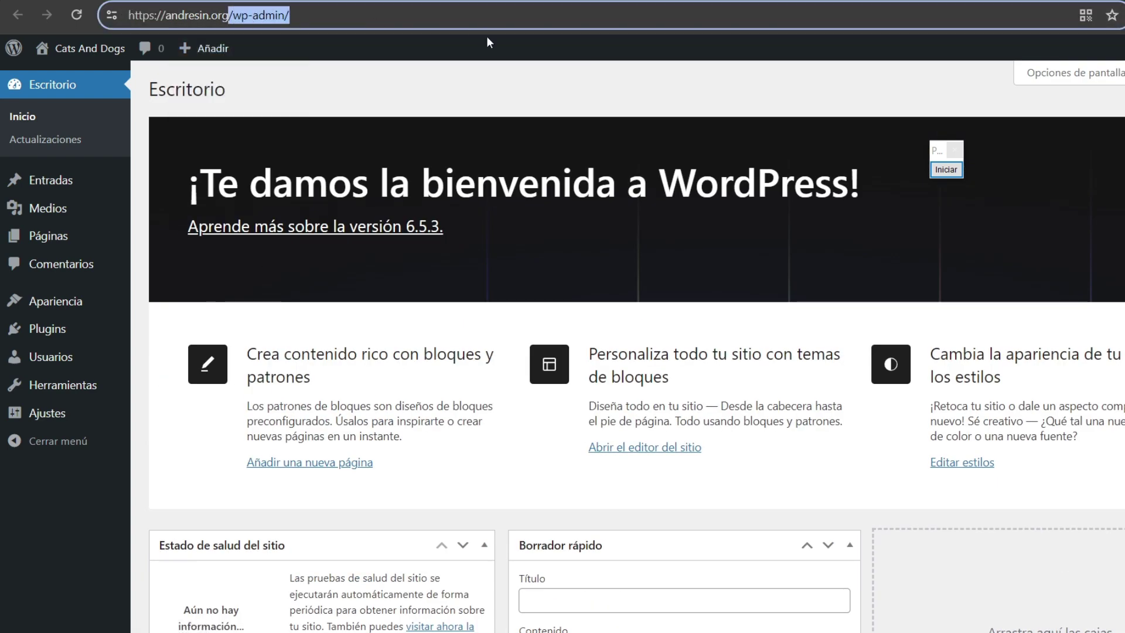
key("BackSpace")
key("Return")
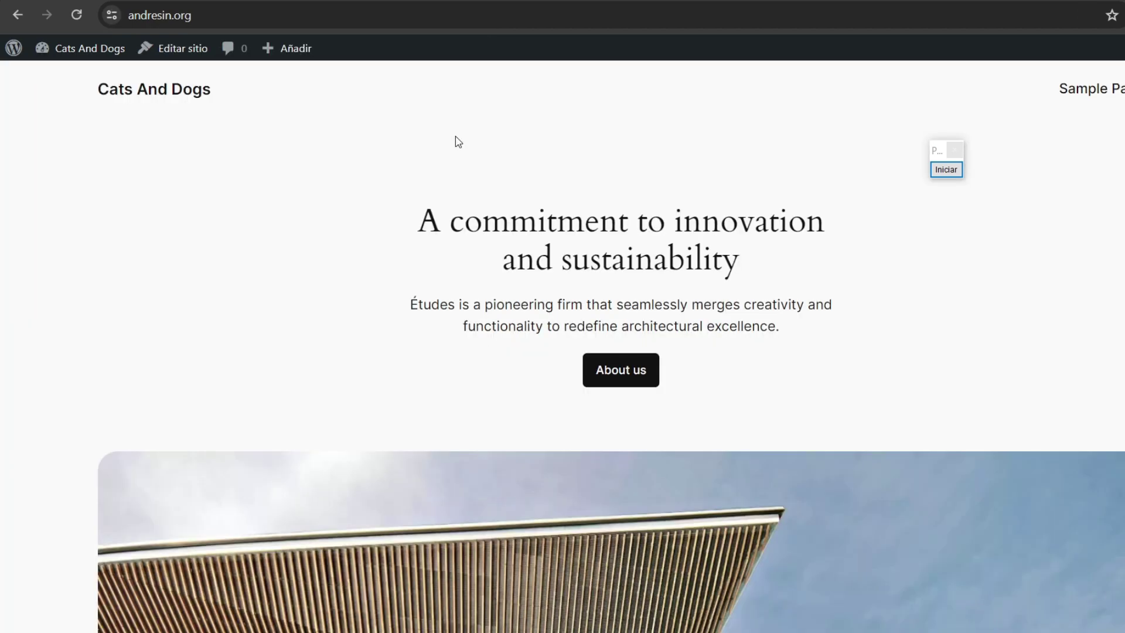
scroll(879, 175, "down", 15)
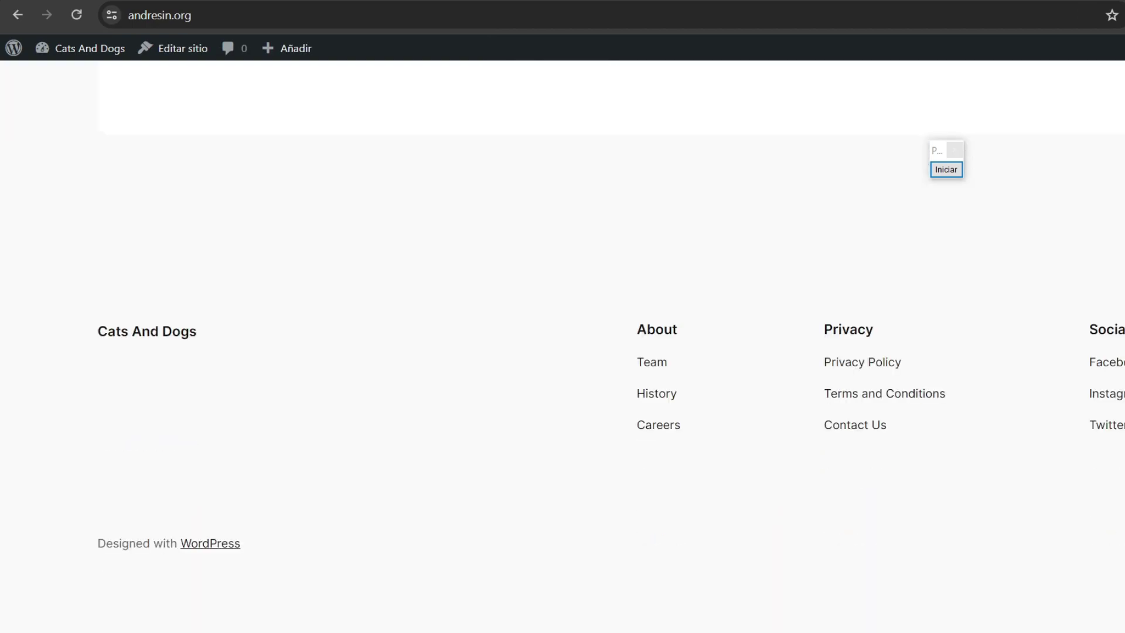
scroll(879, 176, "up", 15)
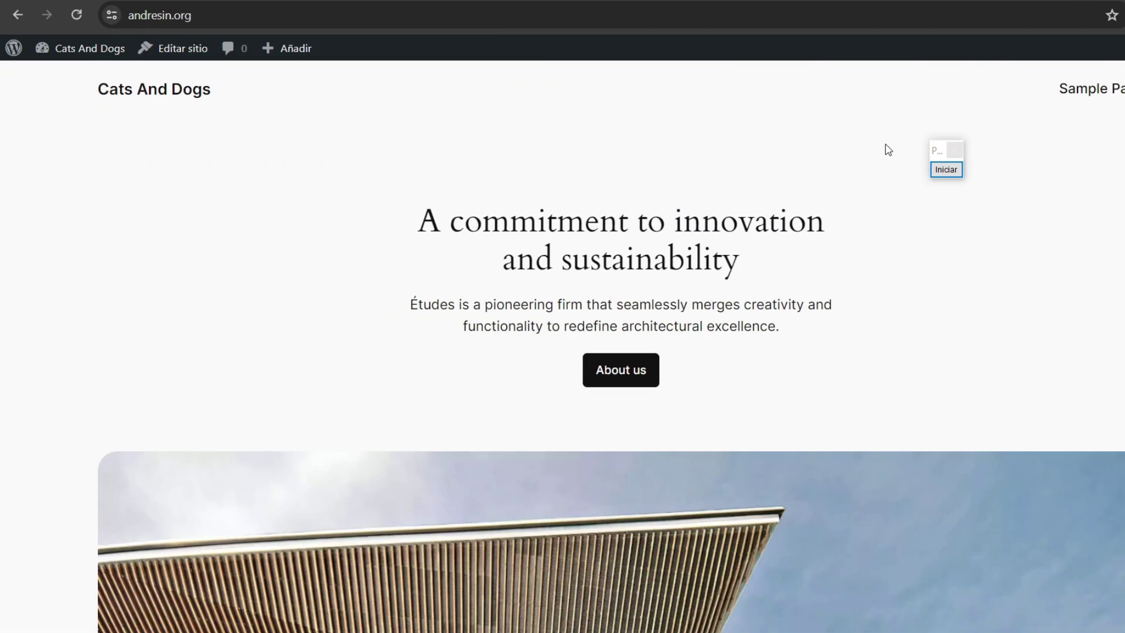